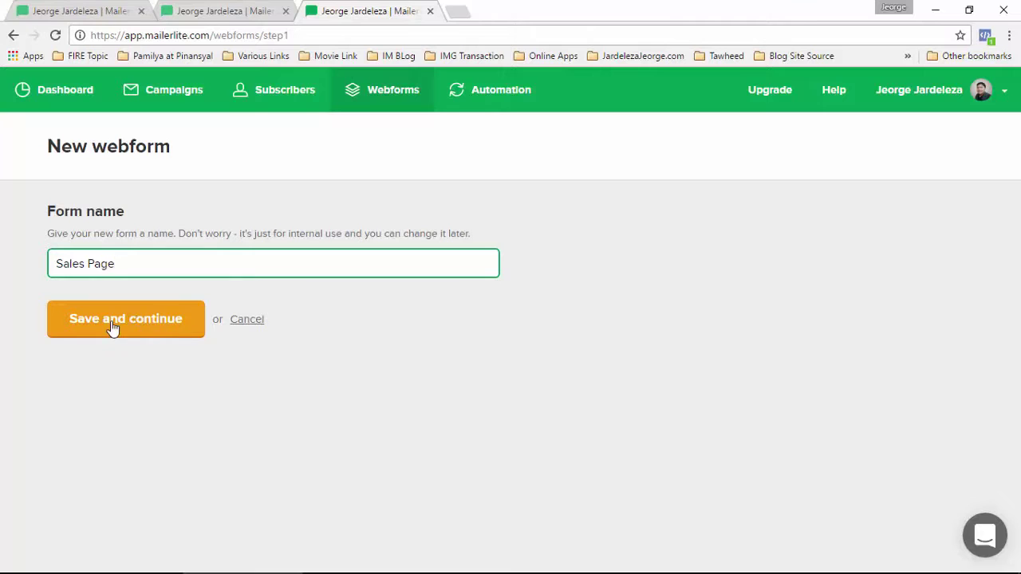
# Save the webform name Sales Page and create the form as a landing page.
pyautogui.click(134, 322)
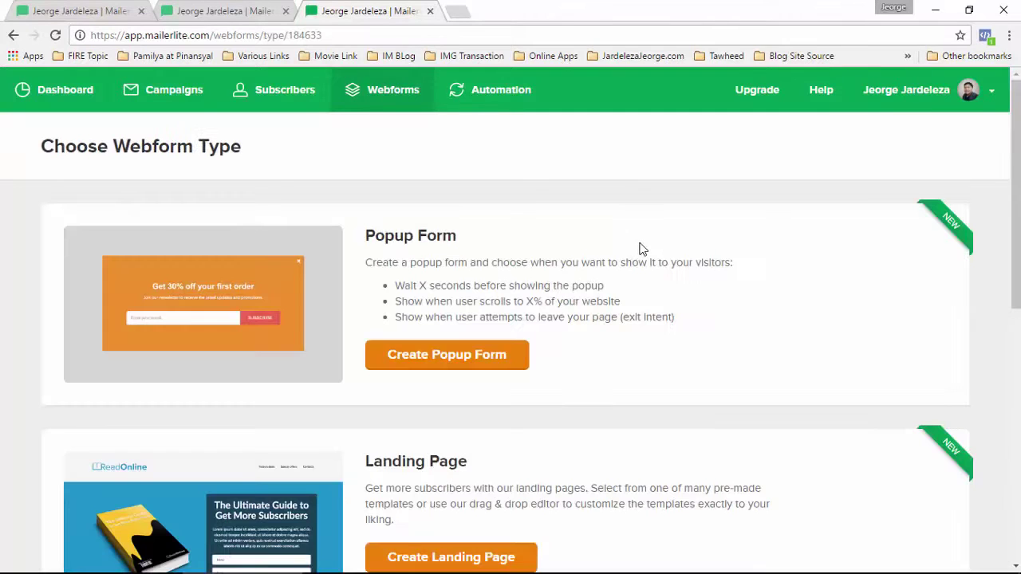
pyautogui.scroll(-3, 473, 299)
pyautogui.scroll(3, 421, 310)
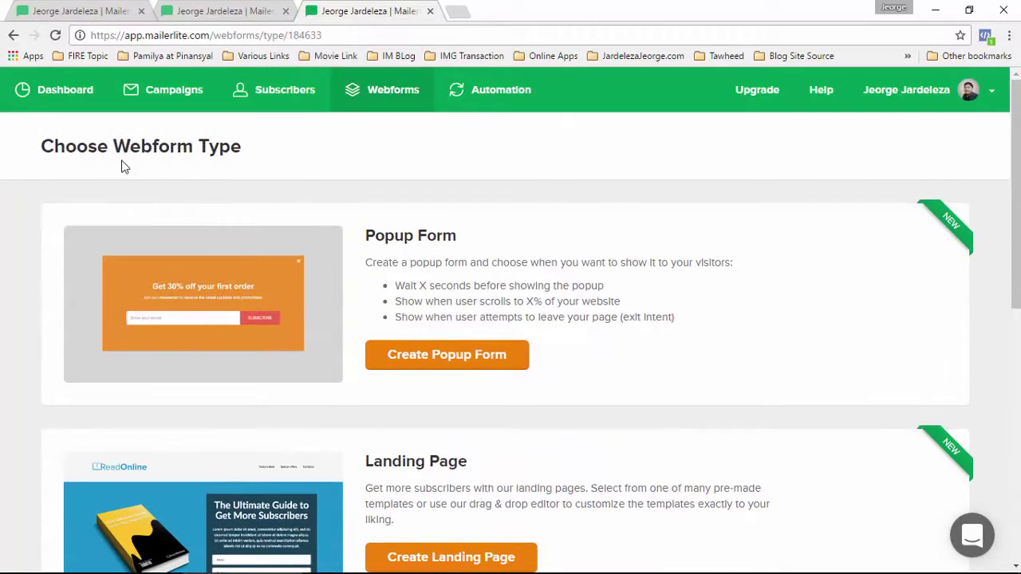
pyautogui.scroll(-7, 540, 308)
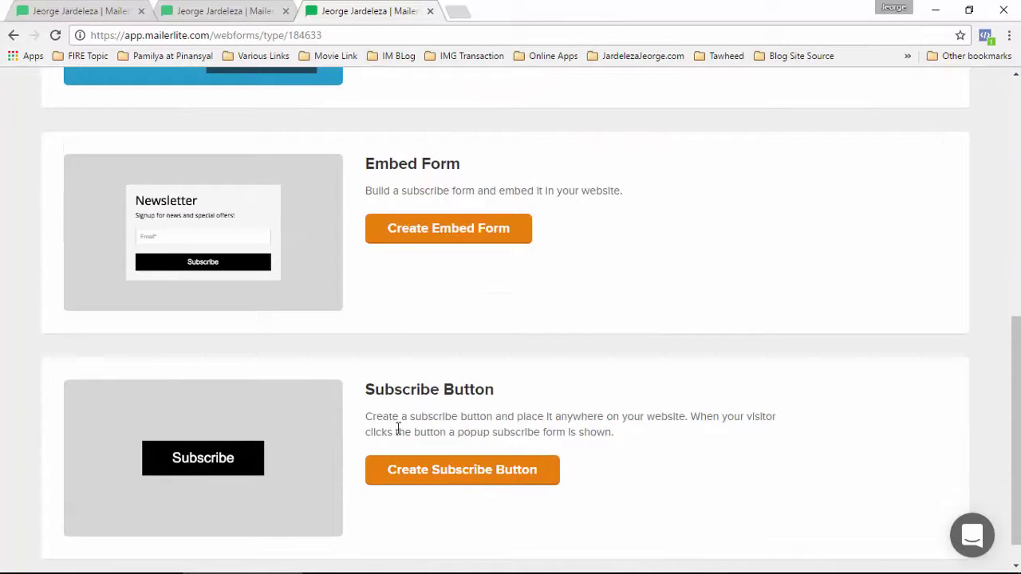
pyautogui.scroll(2, 412, 351)
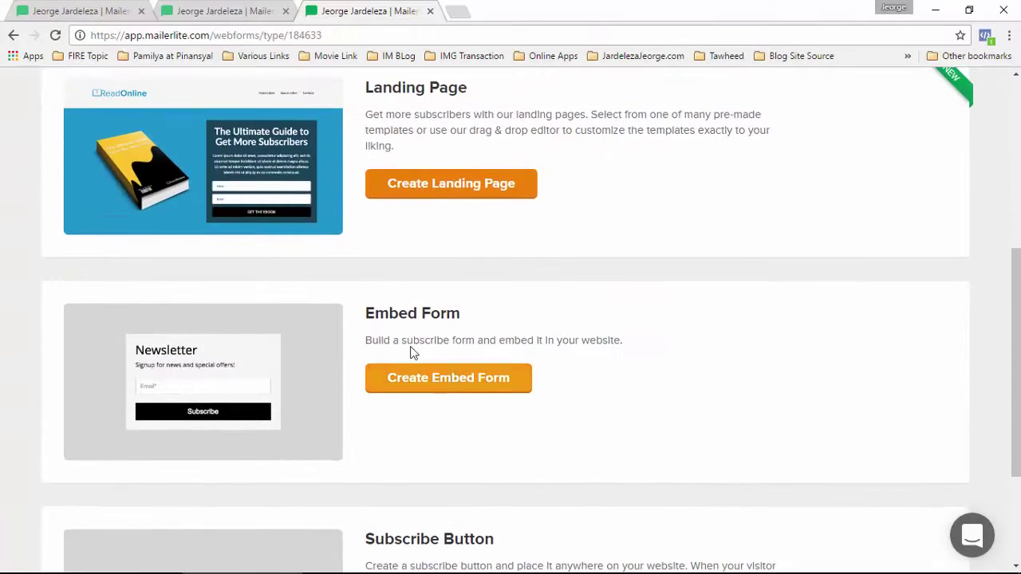
pyautogui.scroll(3, 606, 373)
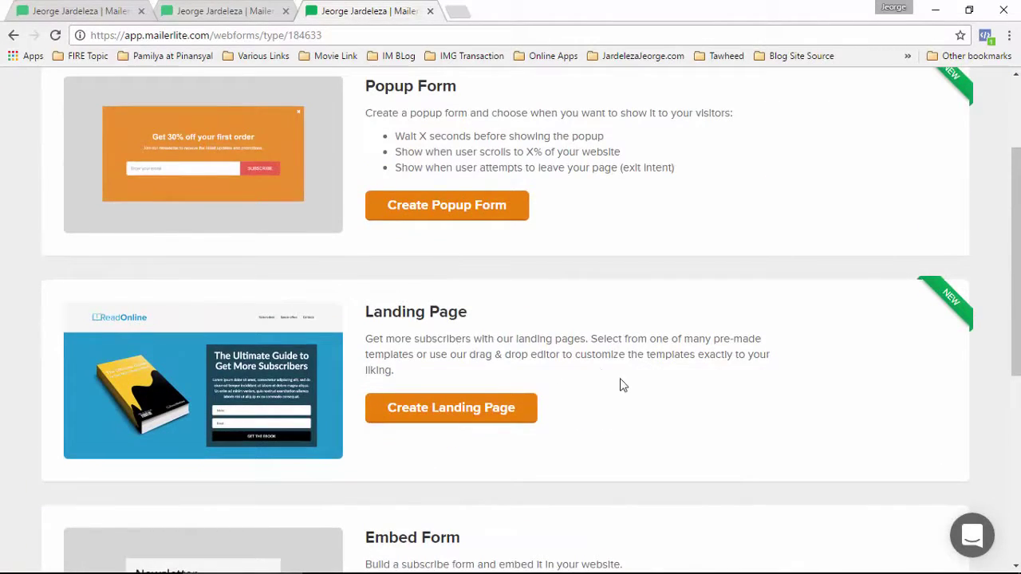
pyautogui.scroll(2, 481, 300)
pyautogui.scroll(-3, 643, 342)
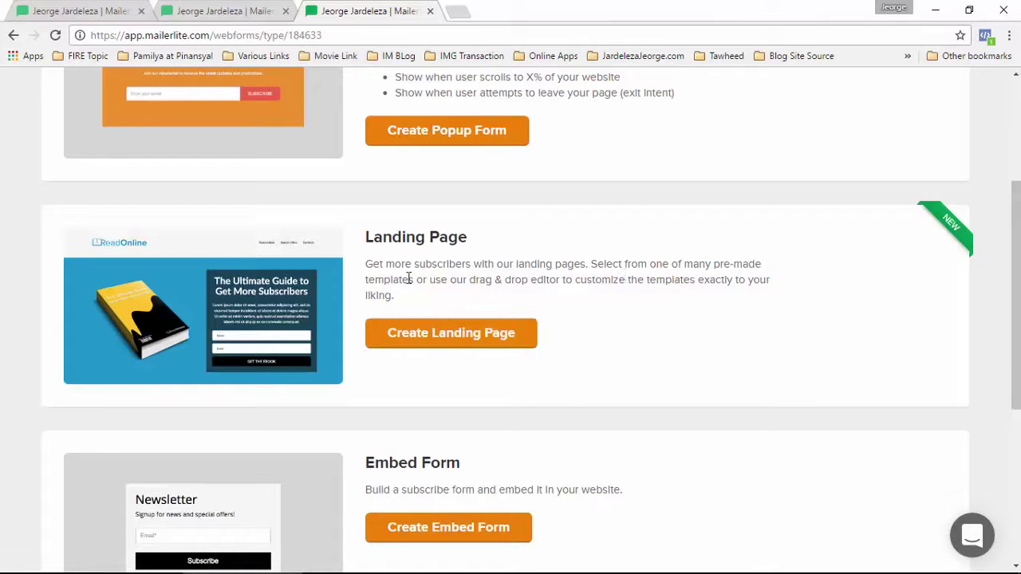
pyautogui.click(459, 341)
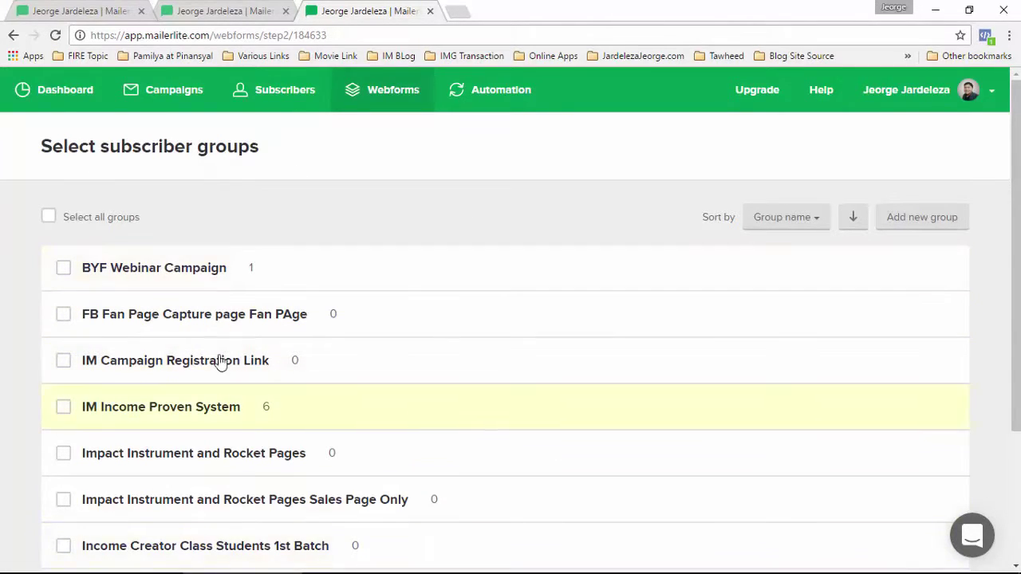
# Create a new subscriber group named "Sales Page List".
pyautogui.click(922, 228)
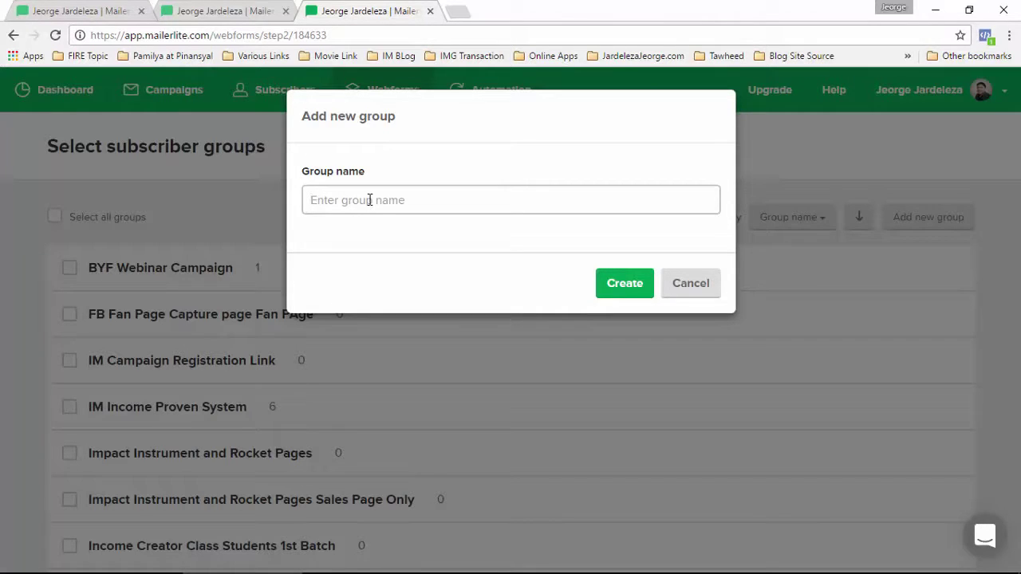
pyautogui.write('Sales Page List')
pyautogui.click(610, 291)
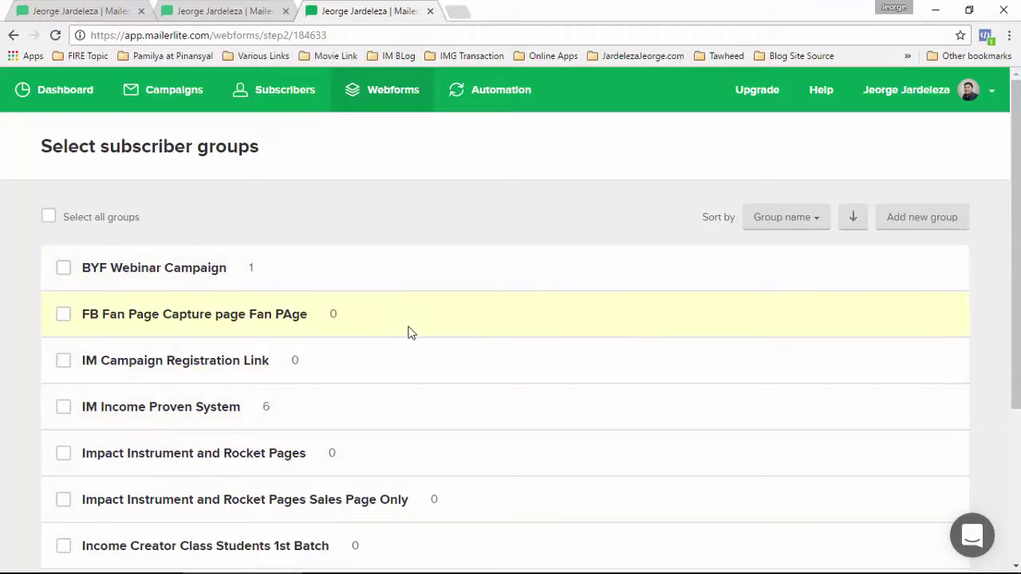
# Assign the Sales Page List group to the landing page and continue to template selection.
pyautogui.scroll(-3, 325, 235)
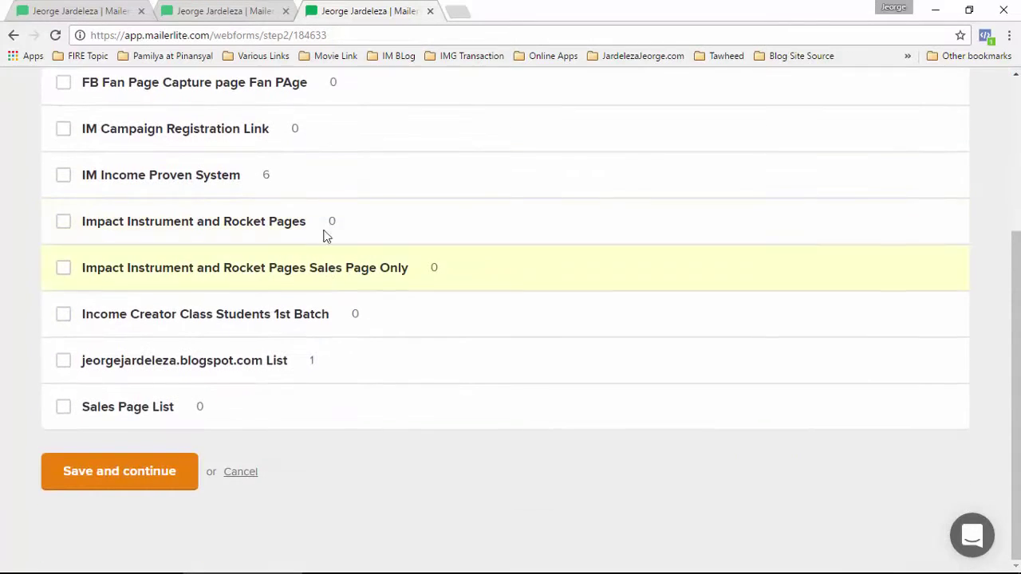
pyautogui.click(63, 415)
pyautogui.click(130, 472)
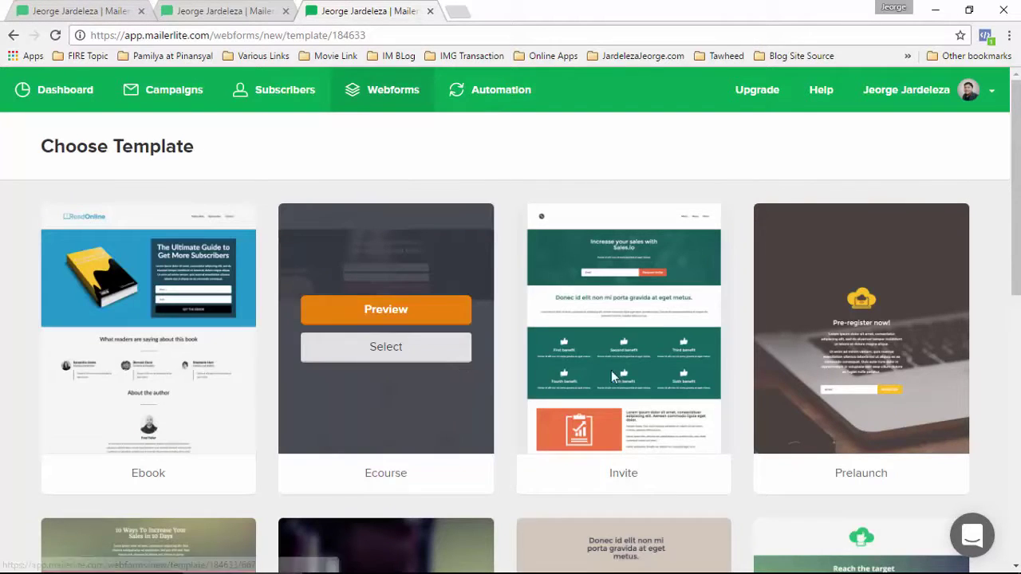
# Preview the Product template from the template gallery and use it for the landing page.
pyautogui.scroll(-8, 223, 489)
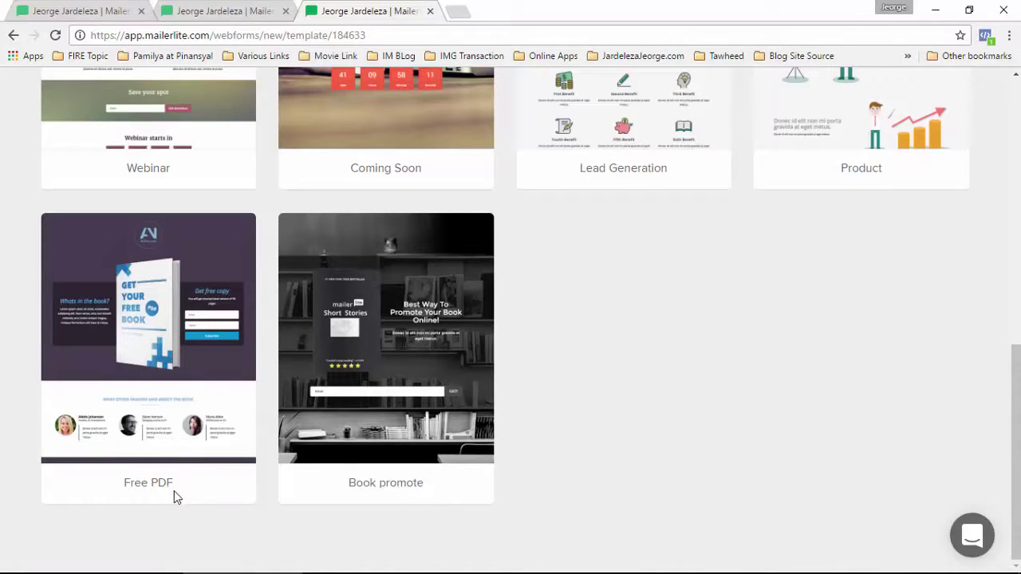
pyautogui.scroll(2, 607, 502)
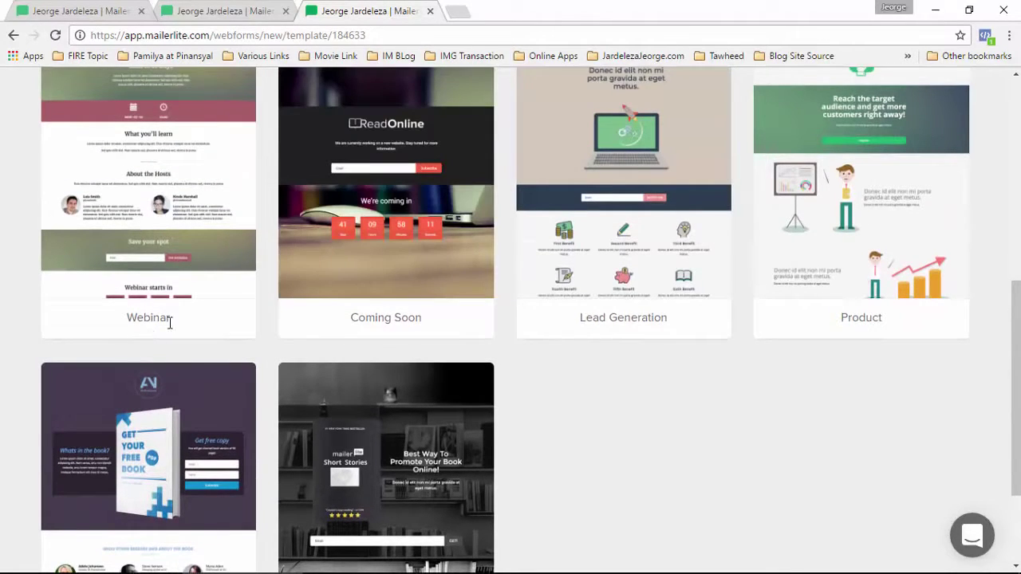
pyautogui.scroll(3, 643, 458)
pyautogui.scroll(3, 445, 319)
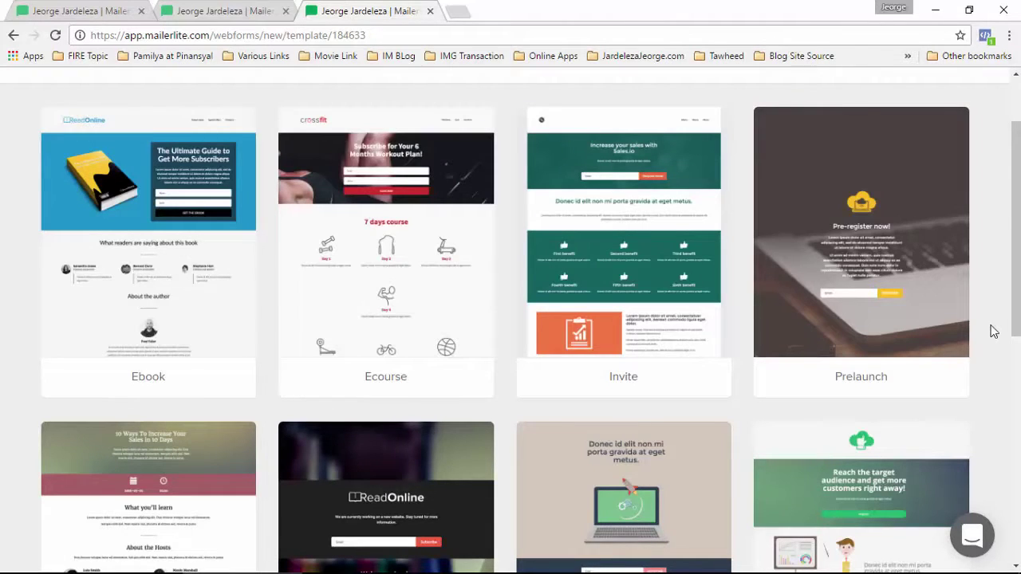
pyautogui.scroll(-3, 993, 331)
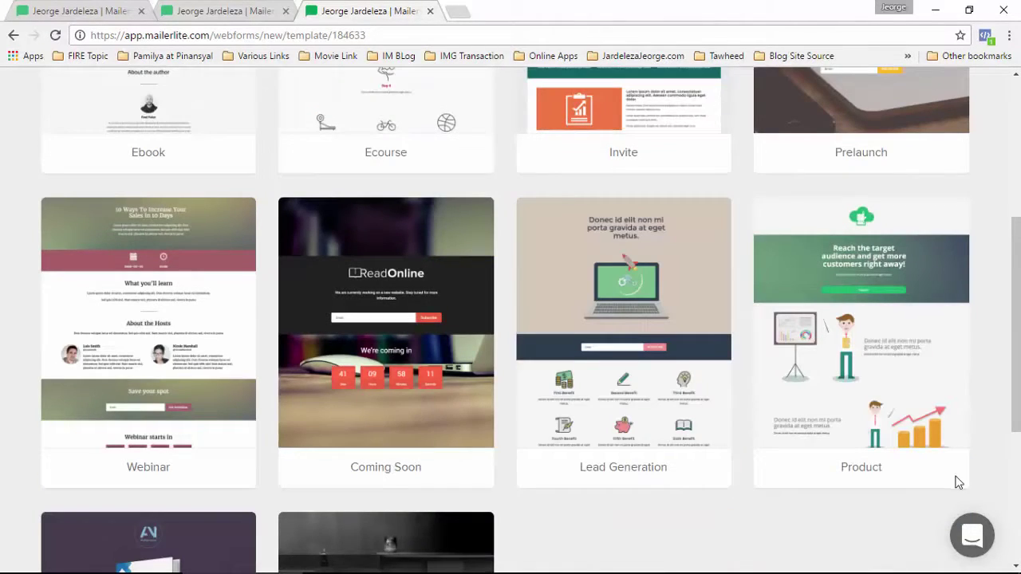
pyautogui.moveTo(907, 287)
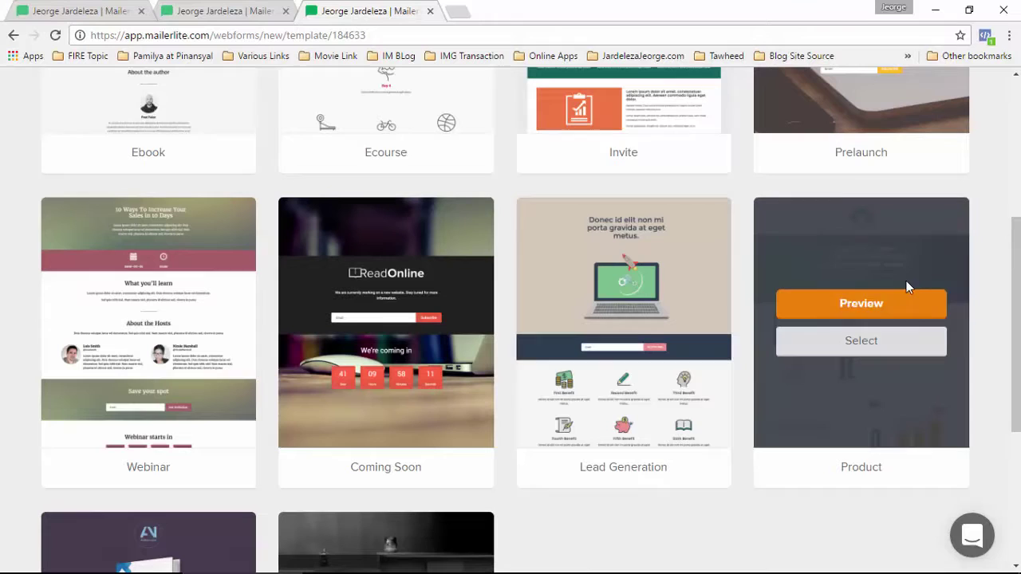
pyautogui.click(873, 305)
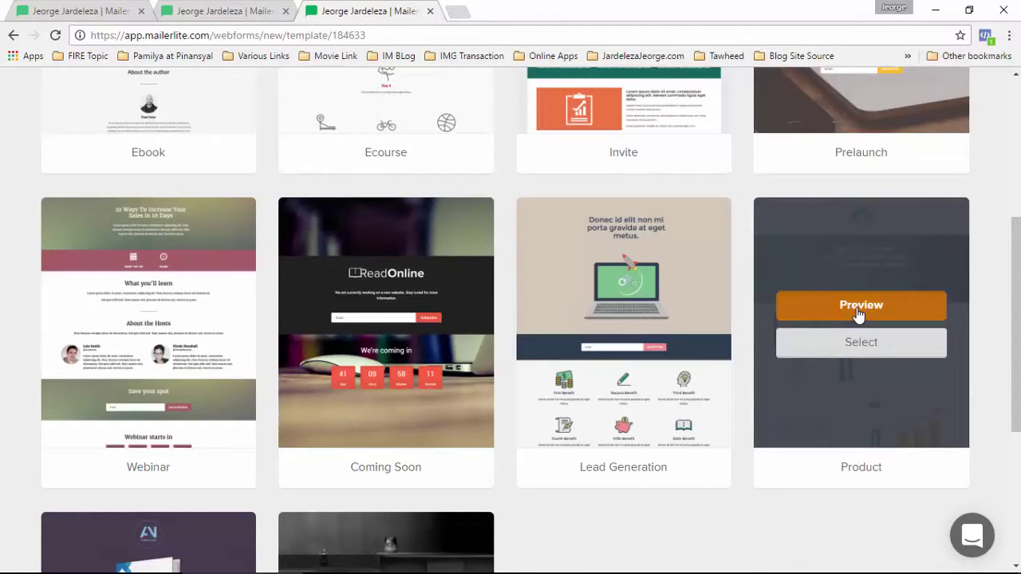
pyautogui.scroll(-10, 683, 369)
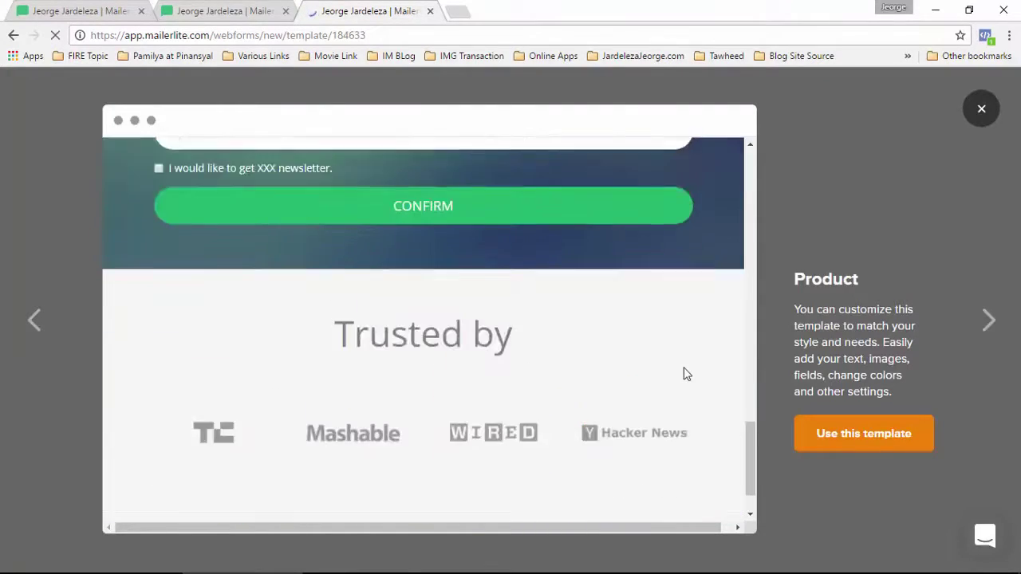
pyautogui.scroll(10, 683, 371)
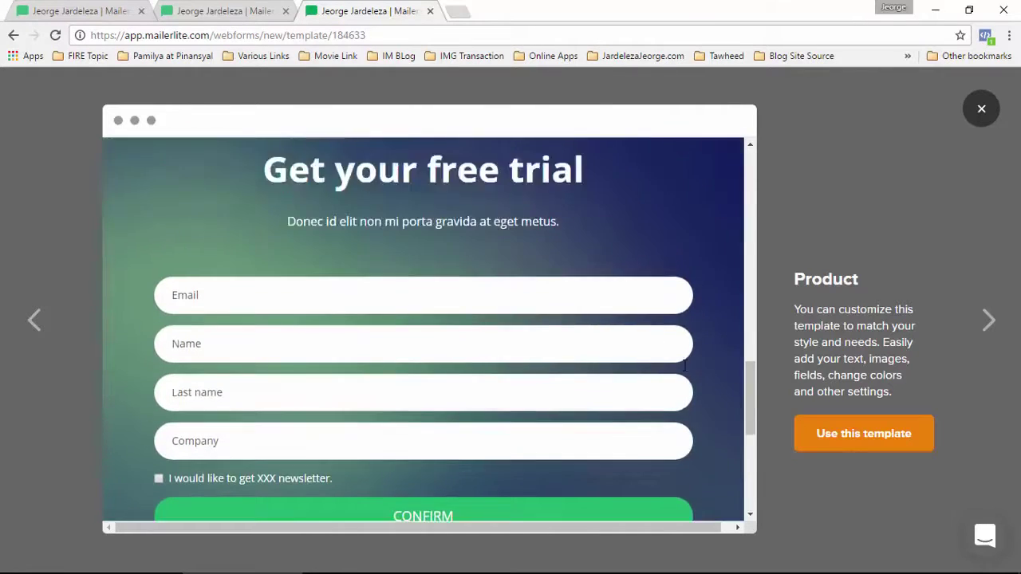
pyautogui.scroll(6, 683, 371)
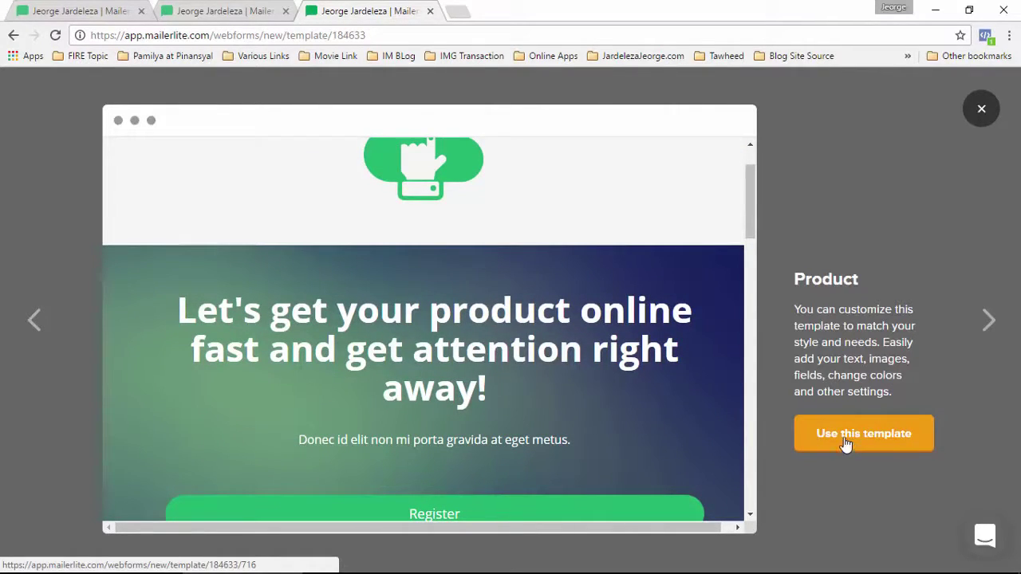
pyautogui.click(859, 445)
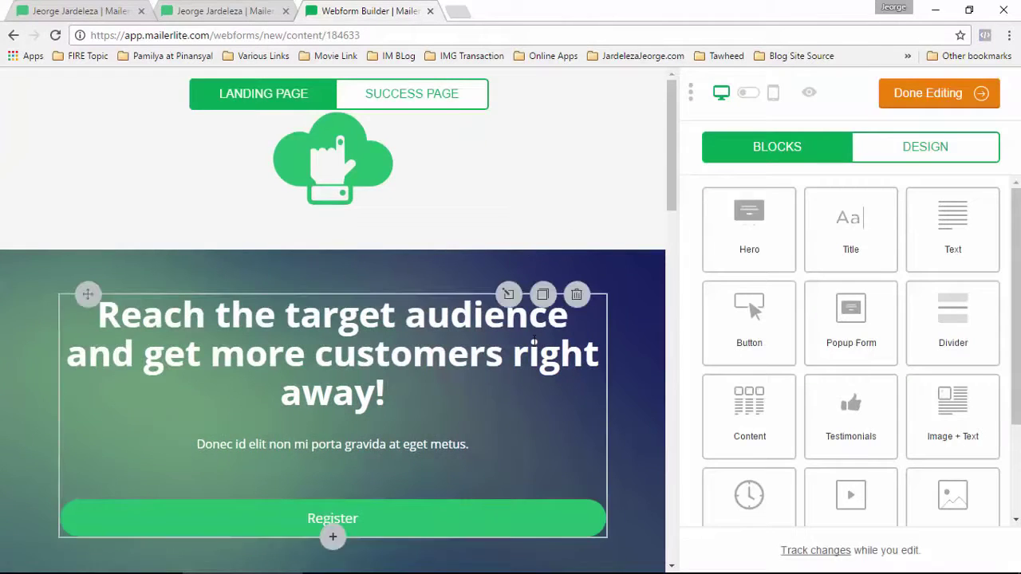
# Look over the Product template in the builder and its full-page preview, closing the preview when finished.
pyautogui.scroll(-10, 550, 351)
pyautogui.scroll(10, 568, 354)
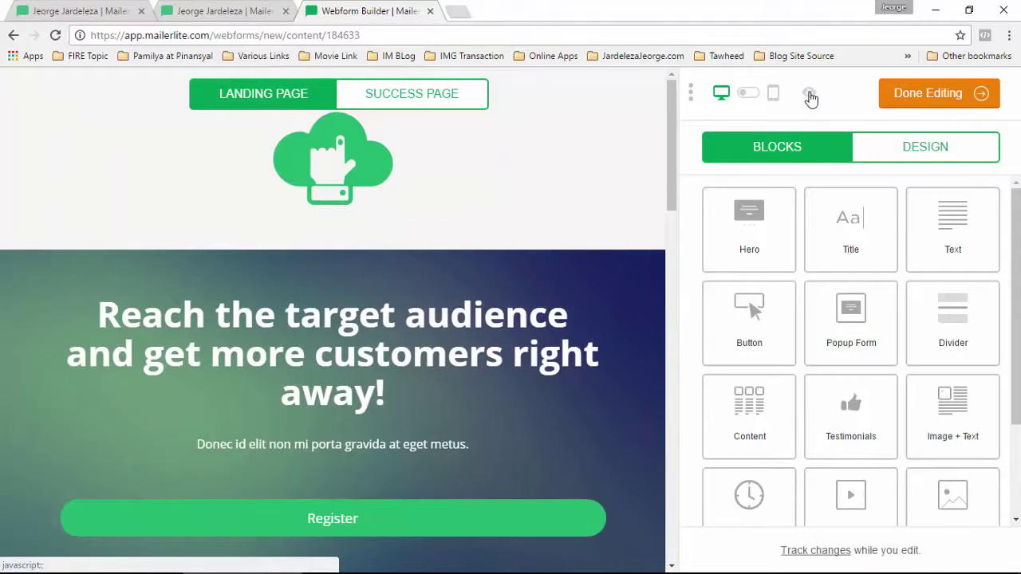
pyautogui.click(809, 99)
pyautogui.scroll(-12, 714, 287)
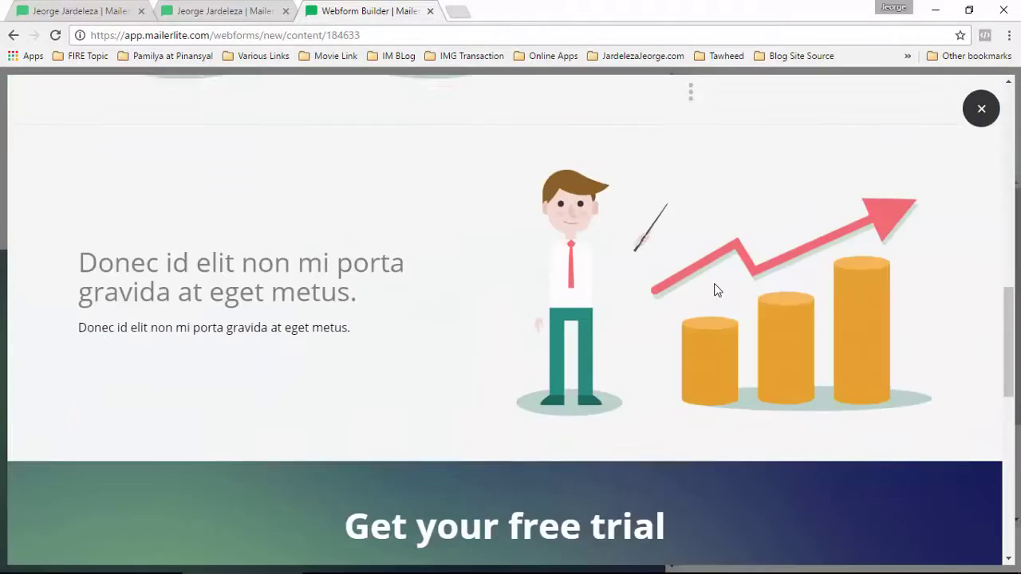
pyautogui.scroll(-1, 735, 335)
pyautogui.scroll(10, 738, 345)
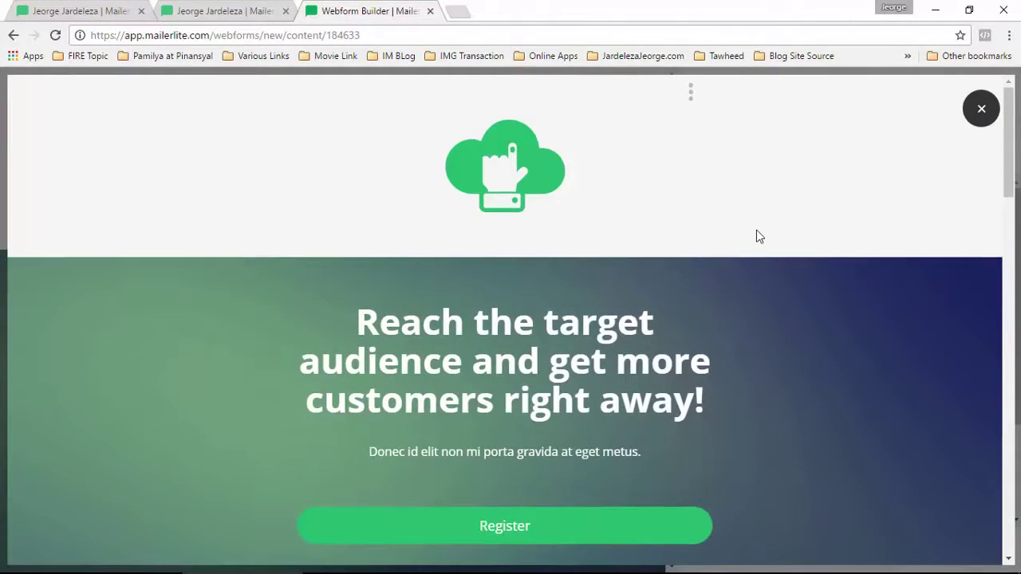
pyautogui.click(982, 112)
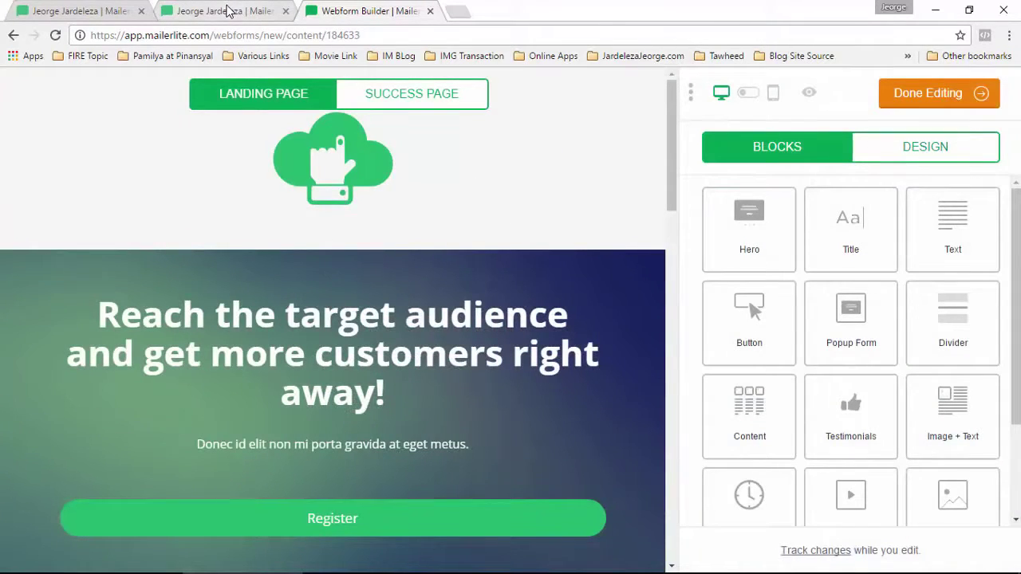
# Switch to the browser tab with the Impact Instrument and Rocket Pages preview, look at its beginning, and close the preview.
pyautogui.click(221, 9)
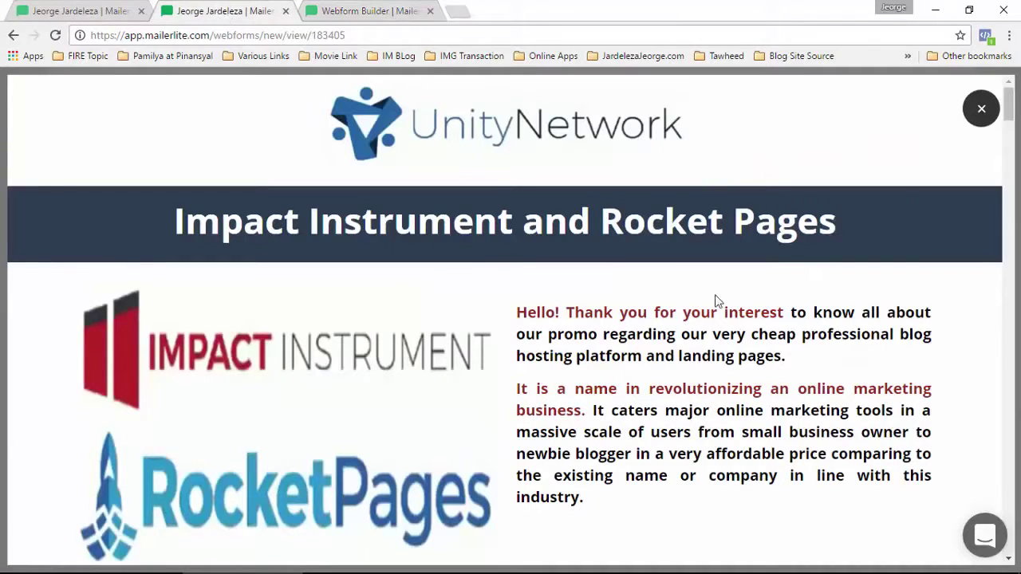
pyautogui.scroll(-2, 715, 301)
pyautogui.scroll(2, 775, 244)
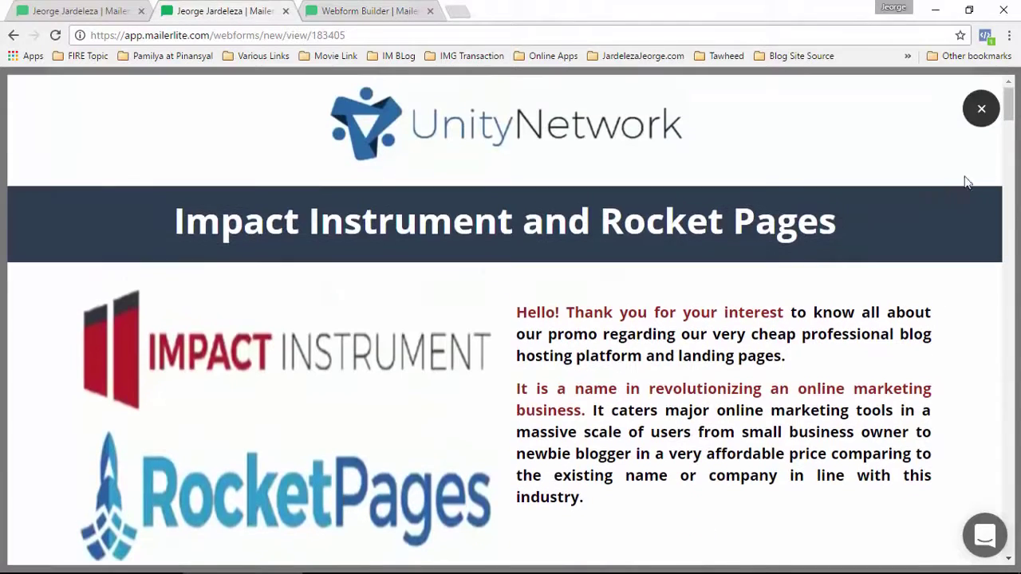
pyautogui.click(979, 117)
# Copy the landing page URL of the Impact Instrument and Rocket Pages sales page and open it in a new browser tab.
pyautogui.scroll(3, 520, 206)
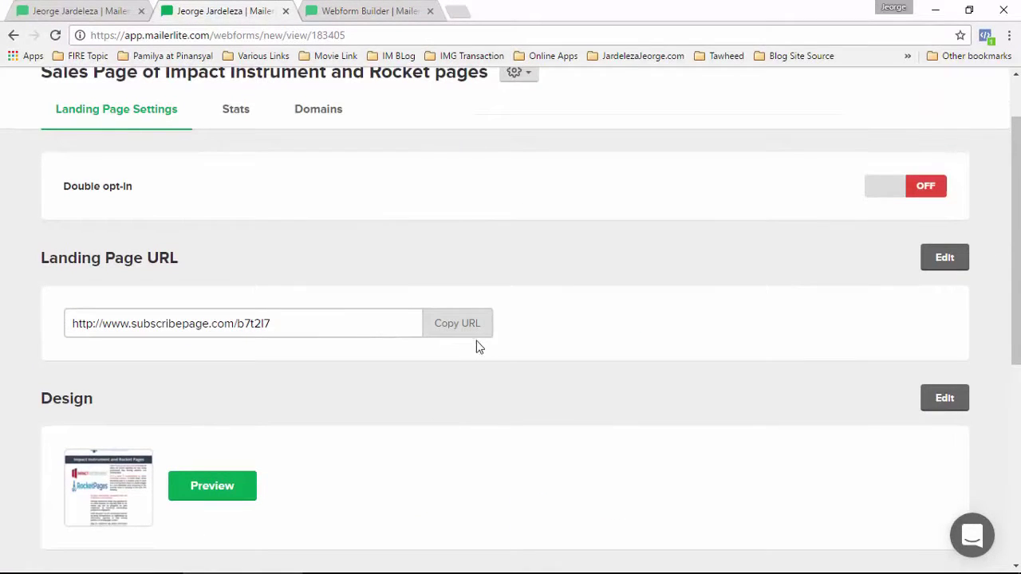
pyautogui.click(466, 335)
pyautogui.hotkey('ctrl', 't')
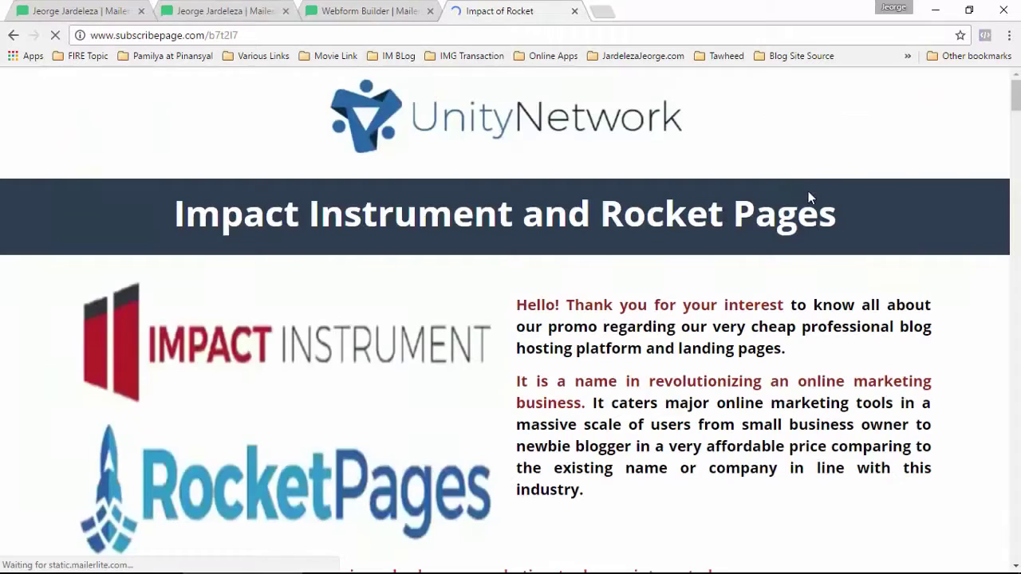
# Examine the layout and content sections of the published Impact Instrument and Rocket Pages sales page, down to the user testimonials.
pyautogui.scroll(-3, 808, 191)
pyautogui.scroll(-10, 802, 225)
pyautogui.scroll(10, 866, 276)
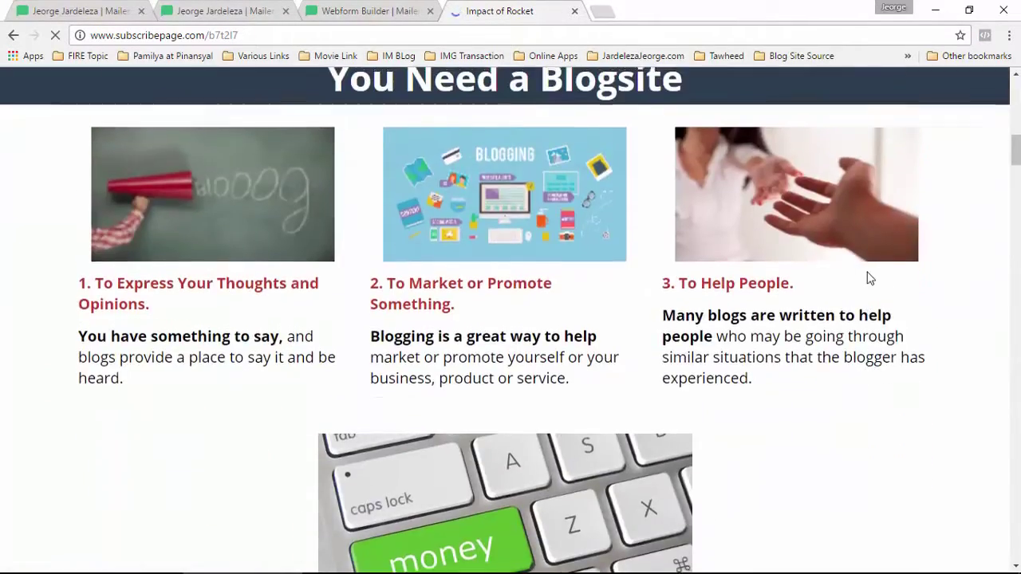
pyautogui.scroll(2, 795, 261)
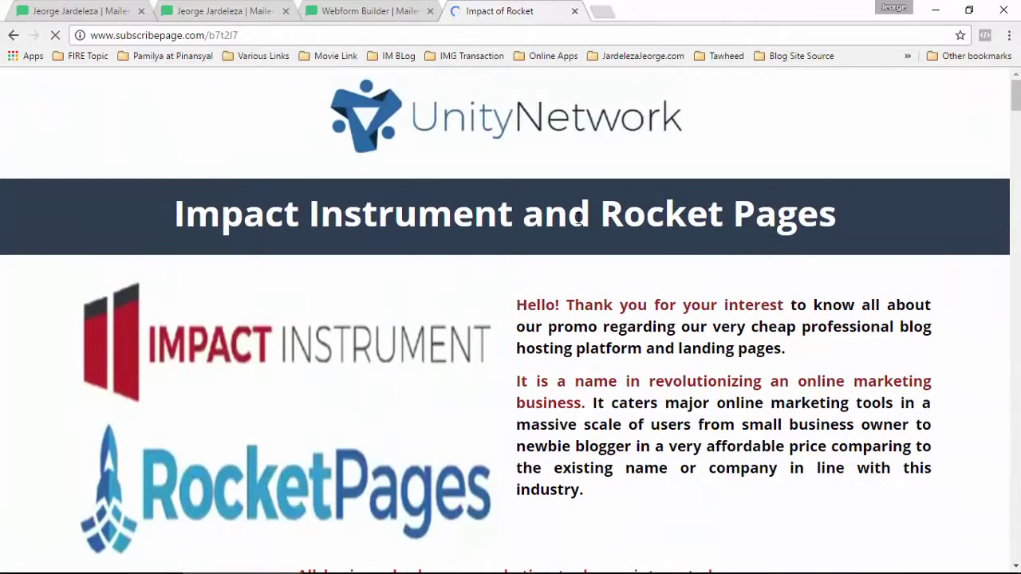
pyautogui.scroll(-15, 777, 269)
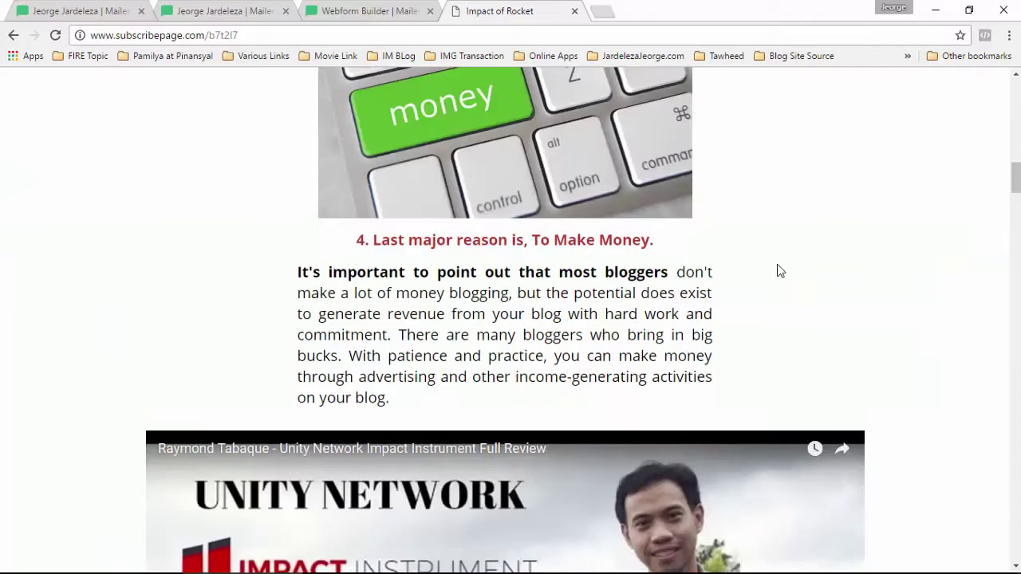
pyautogui.scroll(-15, 931, 294)
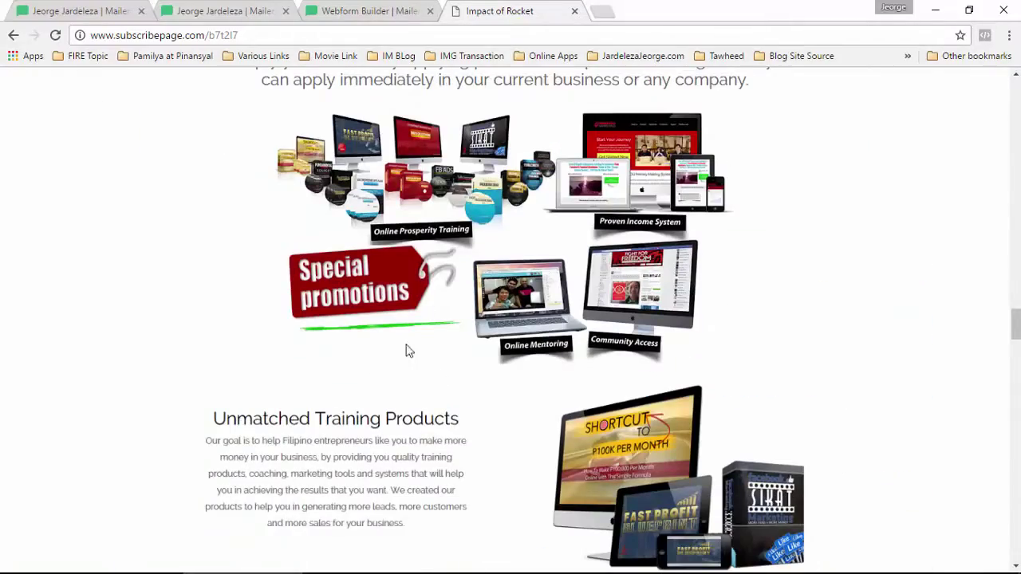
pyautogui.scroll(-20, 407, 350)
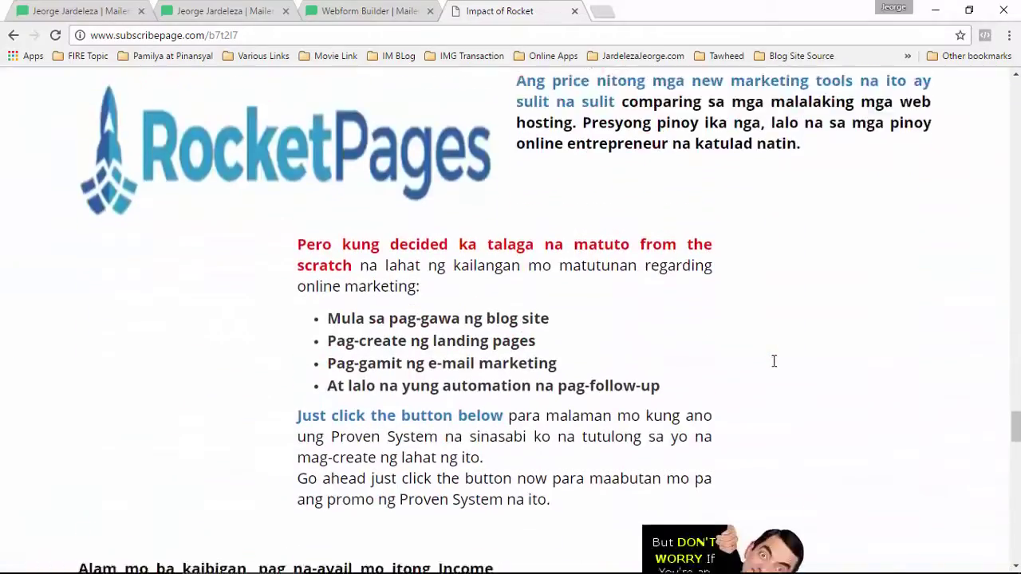
pyautogui.scroll(-15, 774, 361)
pyautogui.scroll(3, 834, 383)
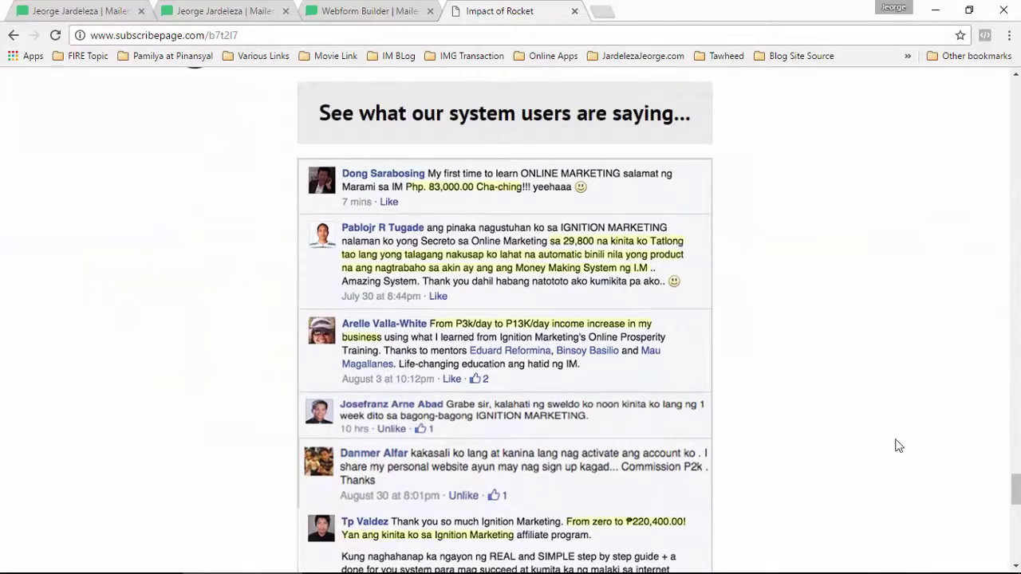
# Examine the remaining testimonials and closing call to action on the published sales page, then review its header, comparing it with the builder.
pyautogui.scroll(4, 659, 311)
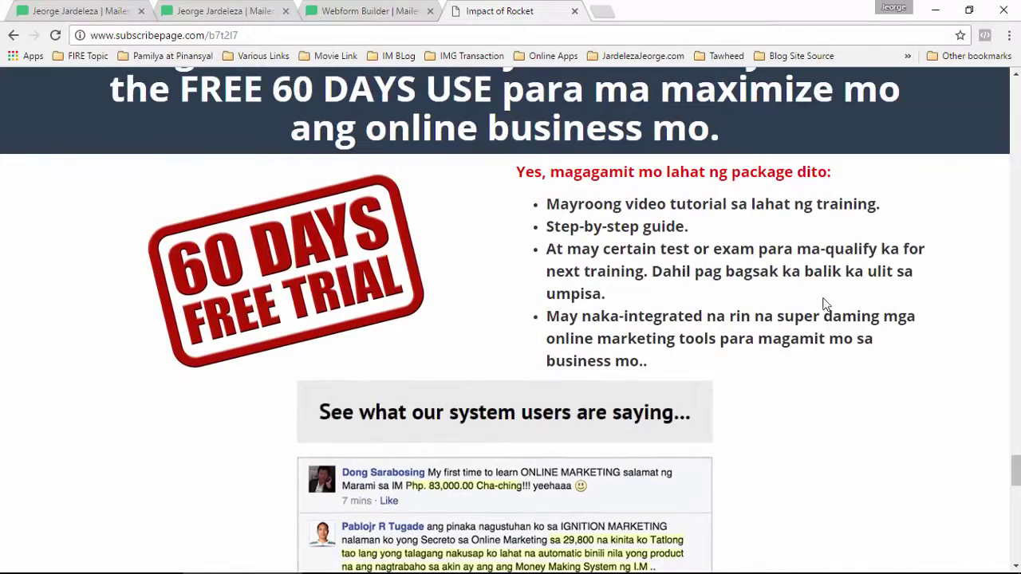
pyautogui.scroll(-9, 825, 303)
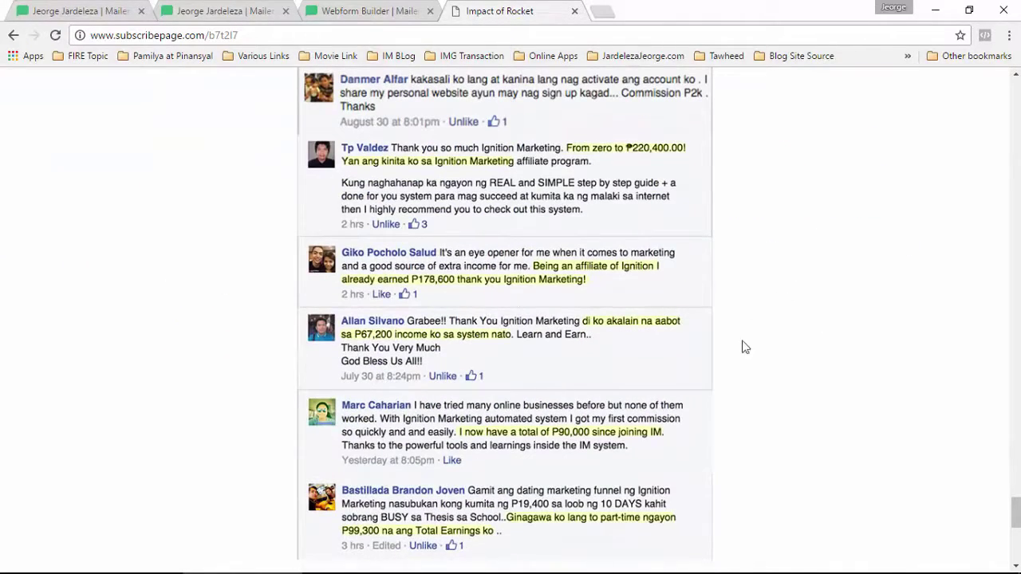
pyautogui.scroll(-7, 770, 348)
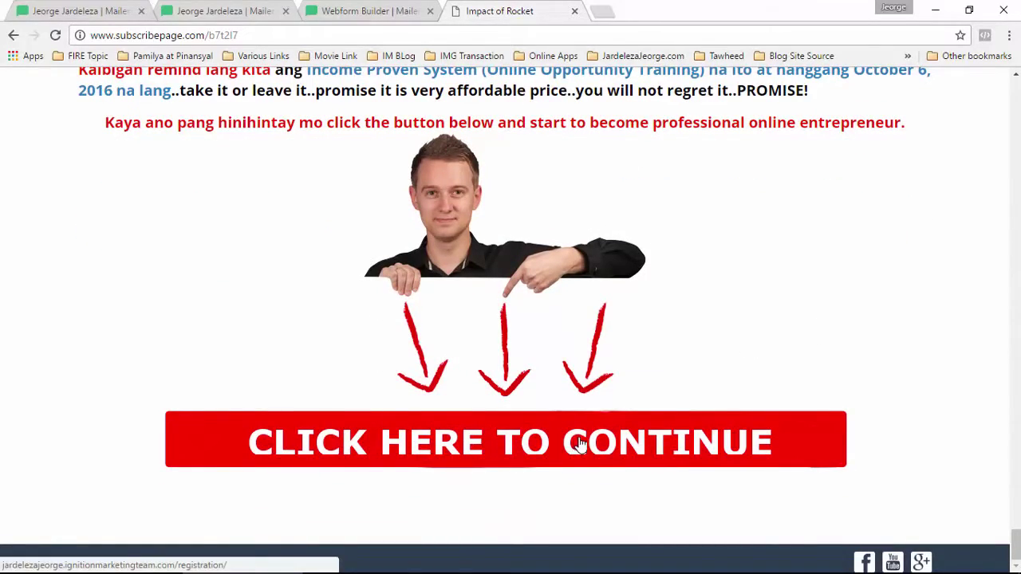
pyautogui.scroll(20, 588, 441)
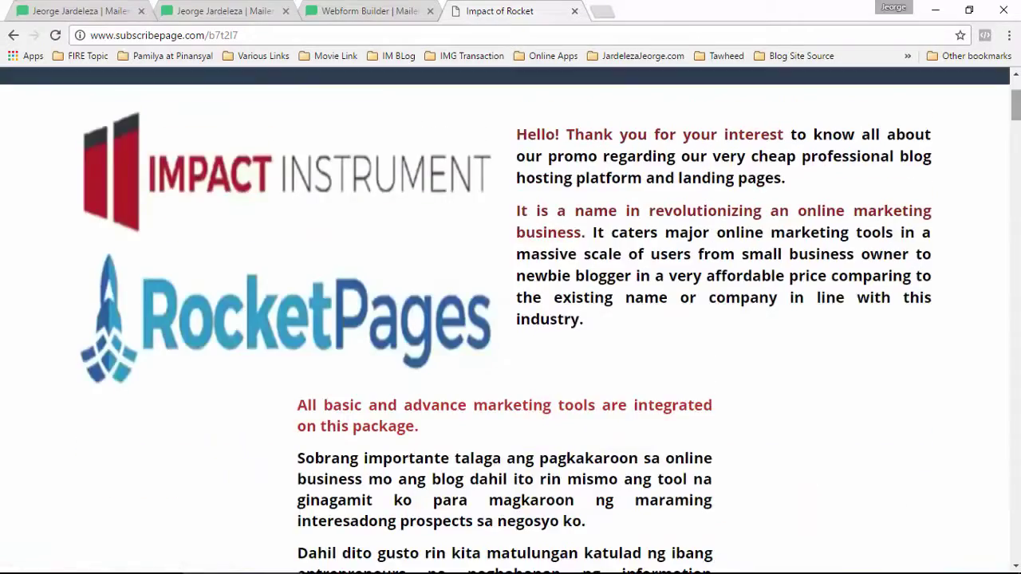
pyautogui.hotkey('ctrl', 'shift', 'Tab')
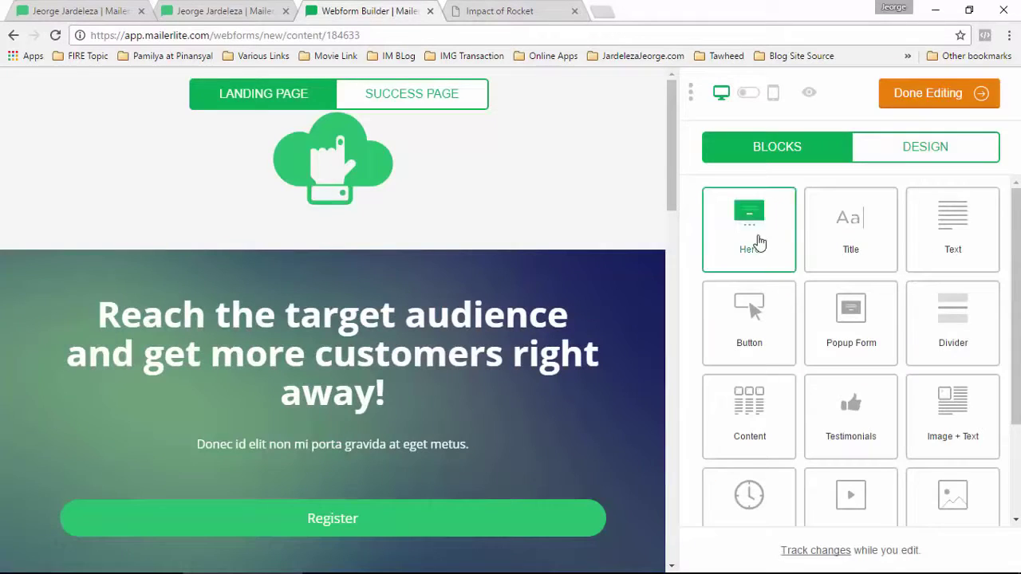
pyautogui.hotkey('ctrl', 'Tab')
pyautogui.scroll(2, 467, 128)
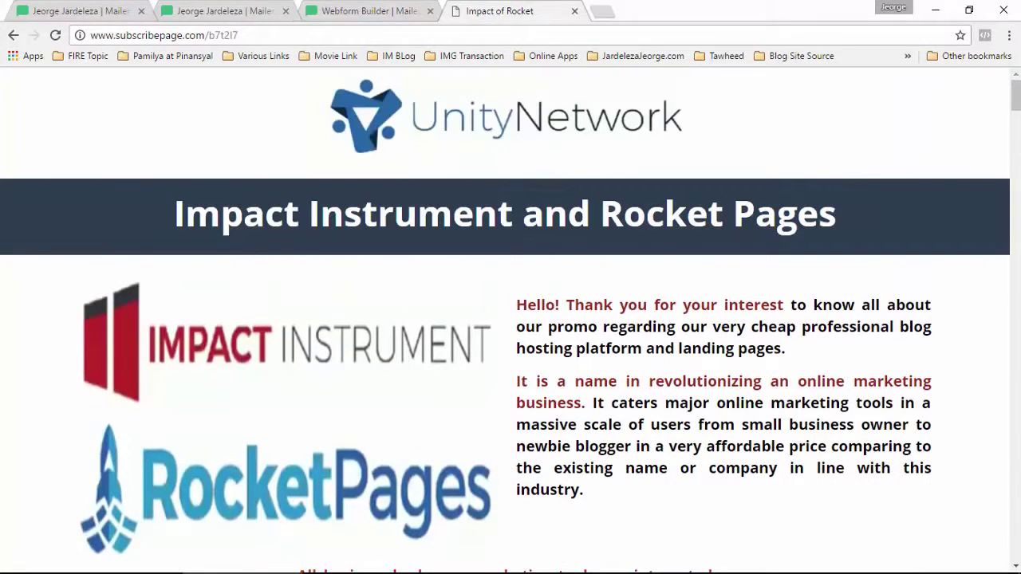
# Replace the header logo in the landing page builder with the UnityNetwork image 2016-08-20_1508.png from the file manager.
pyautogui.hotkey('ctrl', 'shift', 'Tab')
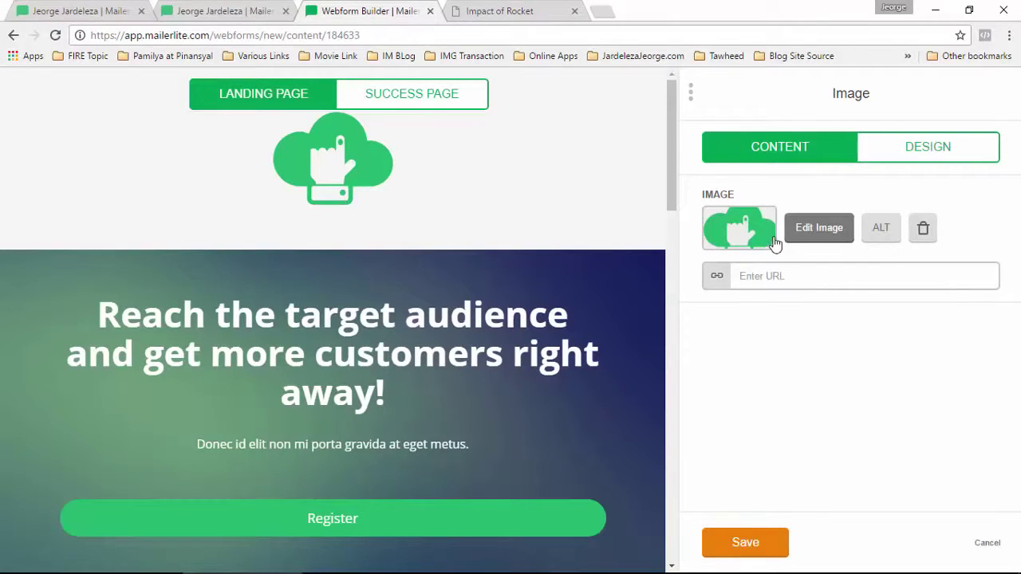
pyautogui.click(740, 228)
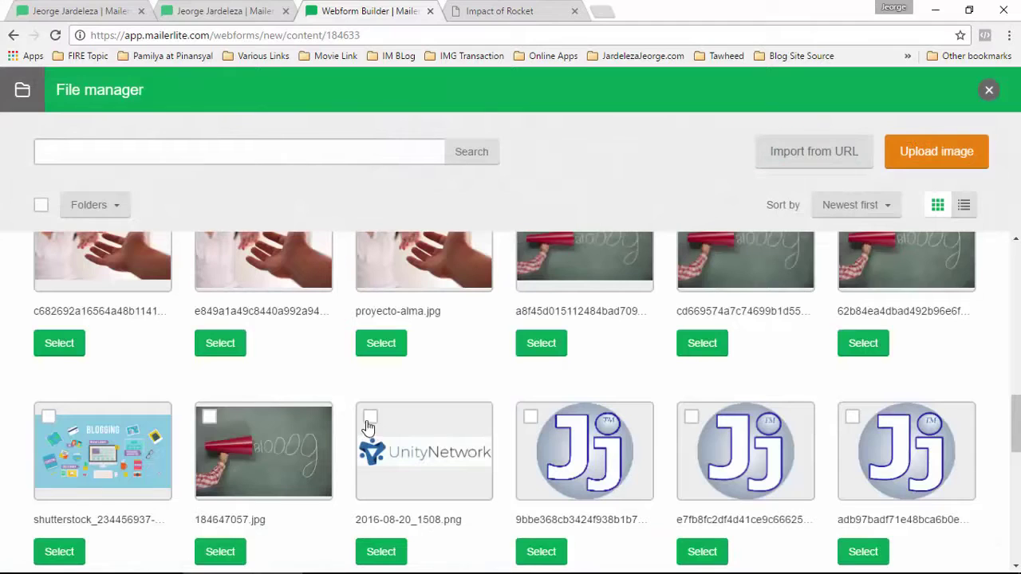
pyautogui.click(368, 420)
pyautogui.scroll(-2, 387, 331)
pyautogui.click(382, 328)
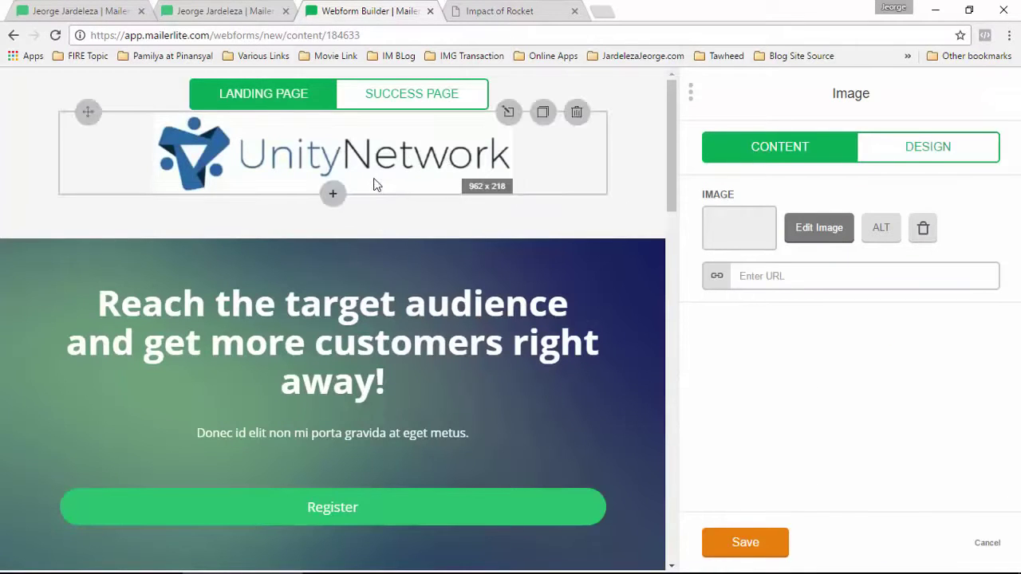
pyautogui.scroll(-1, 376, 183)
# Check the published page's header for reference and add a Title block directly below the UnityNetwork logo in the builder.
pyautogui.click(499, 10)
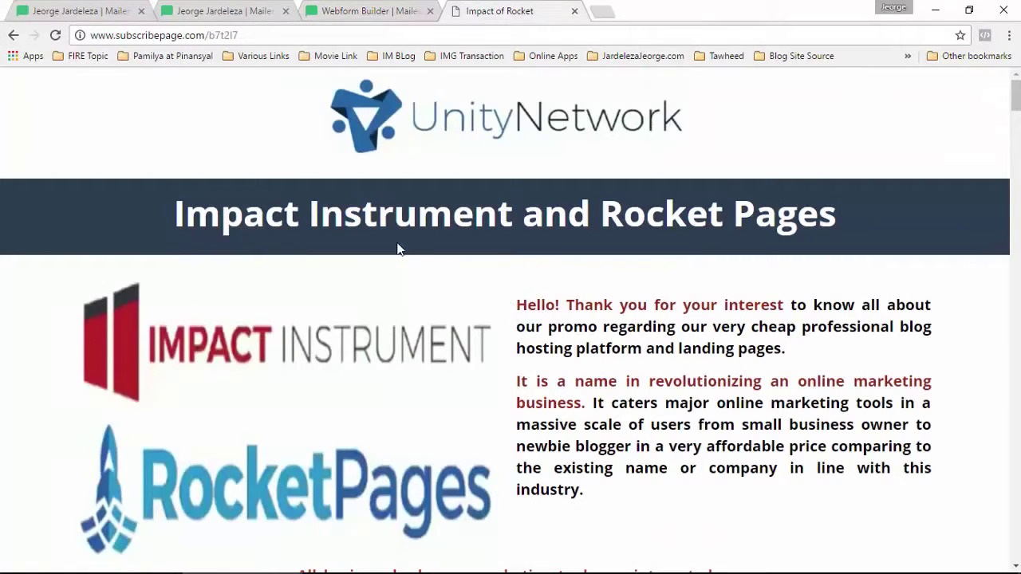
pyautogui.hotkey('ctrl', 'shift', 'Tab')
pyautogui.moveTo(332, 171)
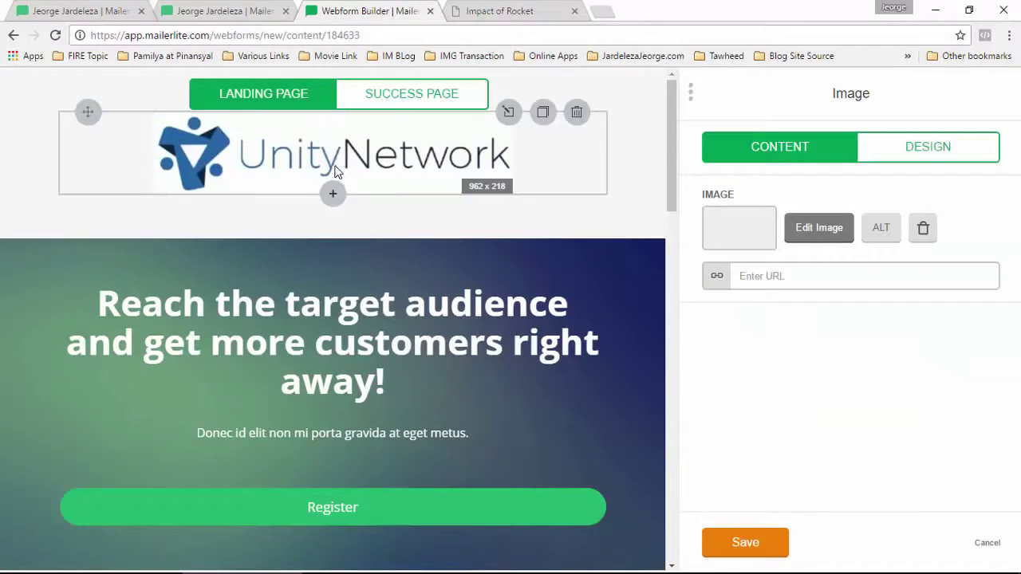
pyautogui.click(333, 196)
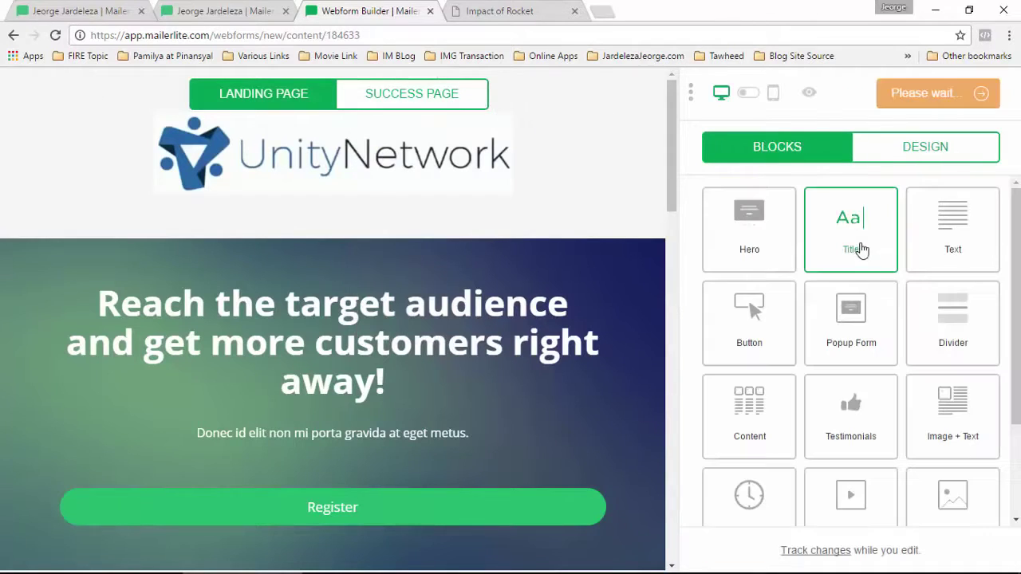
pyautogui.moveTo(861, 246); pyautogui.dragTo(362, 259)
# Copy the heading "Impact Instrument and Rocket Pages" from the published page and use it as the new Title block's text.
pyautogui.hotkey('ctrl', 'Tab')
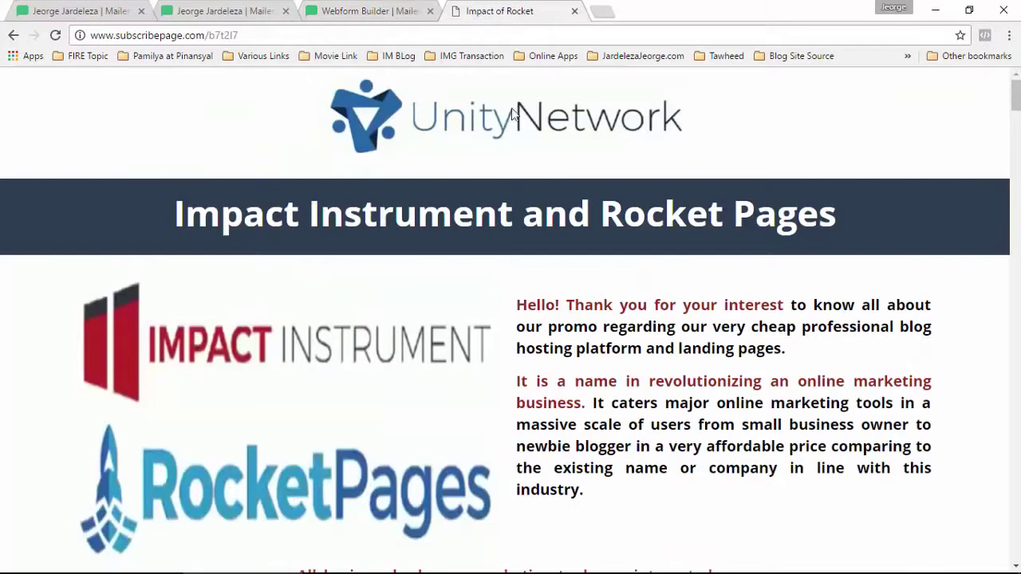
pyautogui.moveTo(171, 216); pyautogui.dragTo(848, 228)
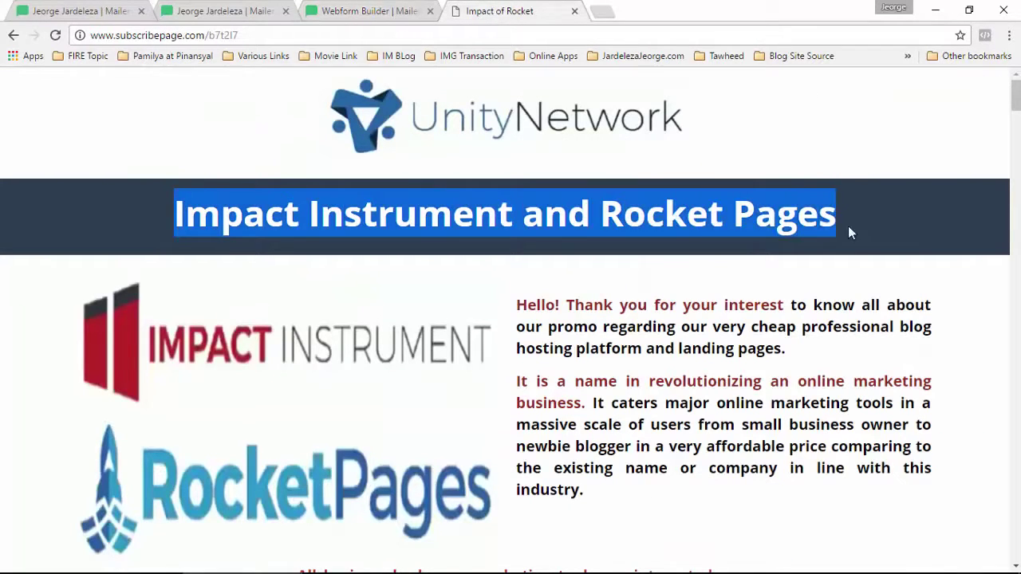
pyautogui.rightClick(652, 219)
pyautogui.click(673, 230)
pyautogui.hotkey('ctrl', 'shift', 'Tab')
pyautogui.doubleClick(722, 220)
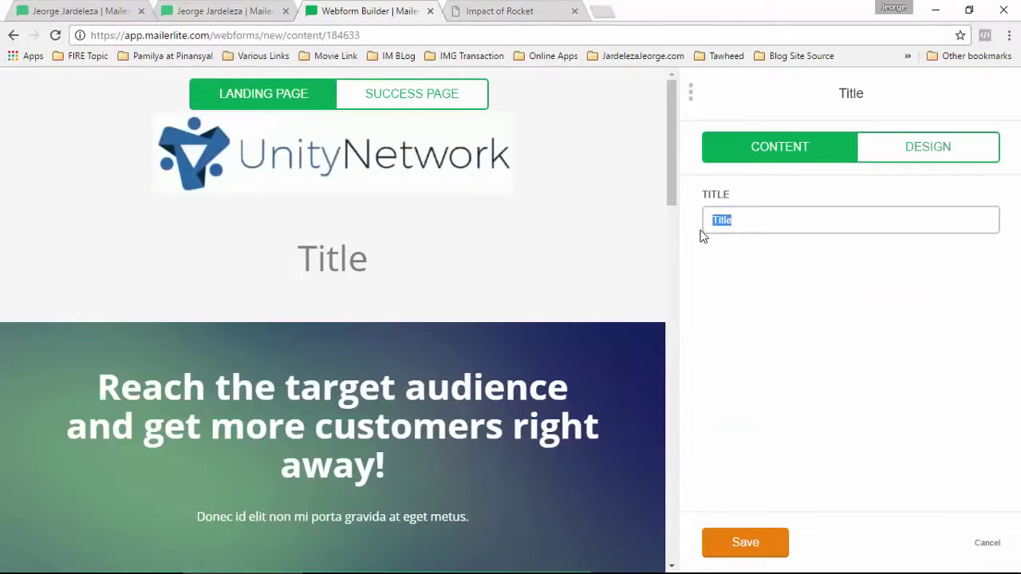
pyautogui.rightClick(722, 220)
pyautogui.click(754, 263)
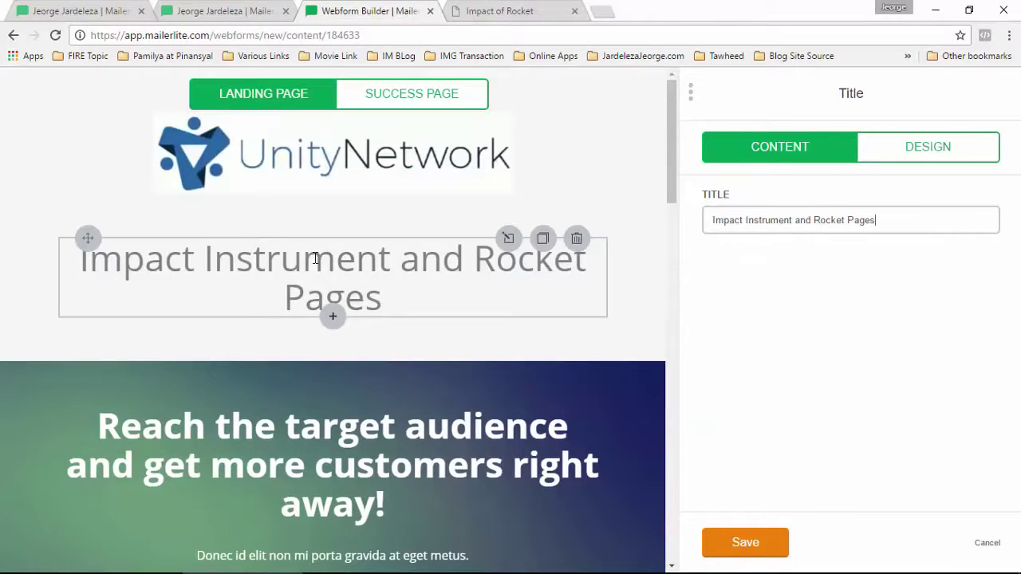
# Set the Title block's background color to the dark blue-green #283d42 and save the color.
pyautogui.click(909, 151)
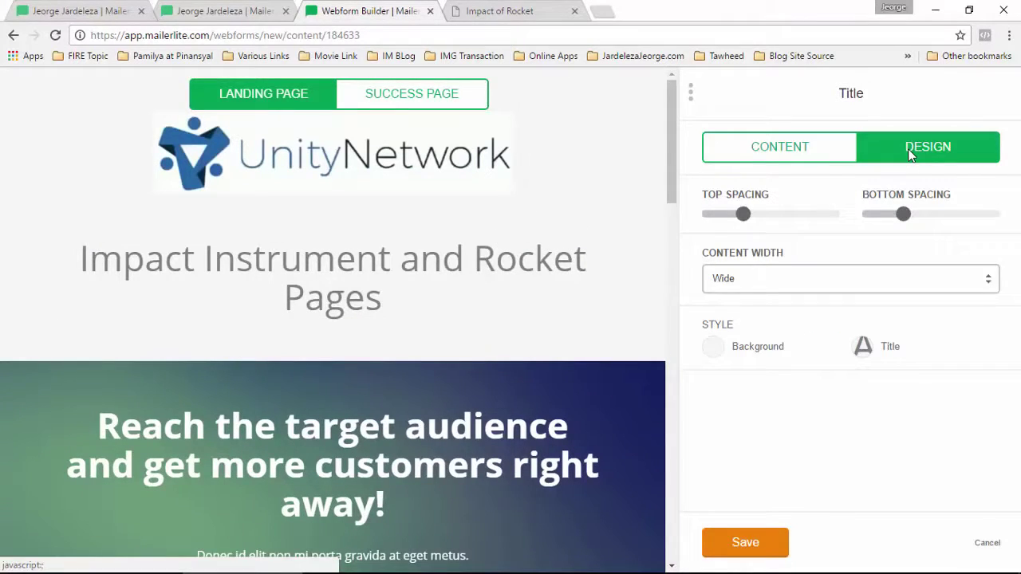
pyautogui.click(714, 351)
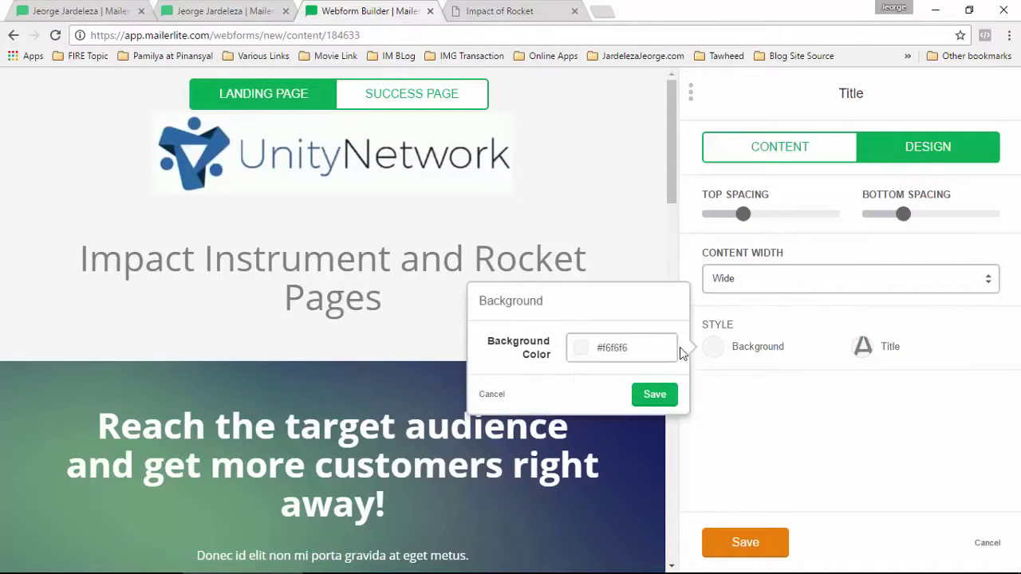
pyautogui.click(582, 351)
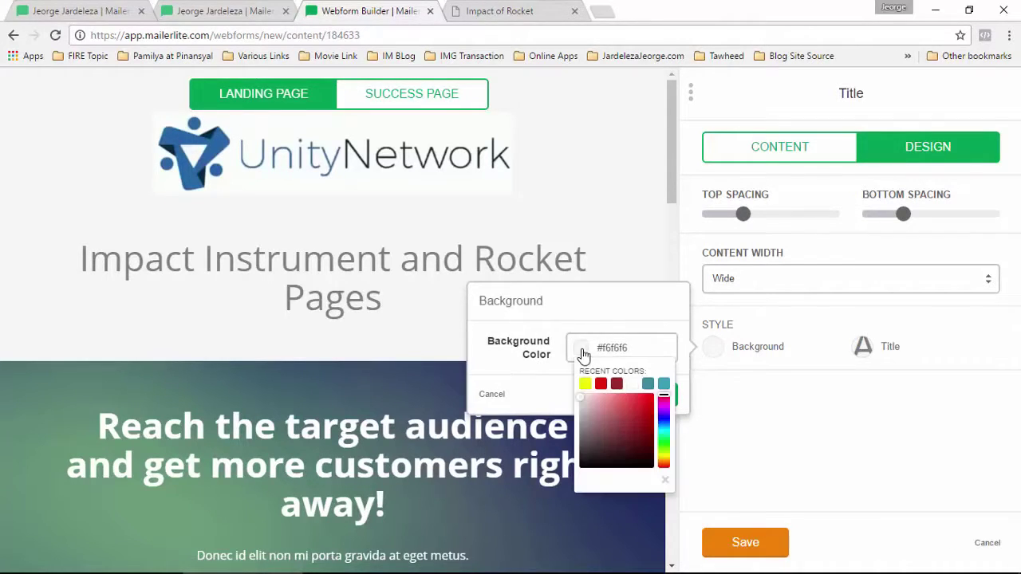
pyautogui.click(649, 385)
pyautogui.click(606, 449)
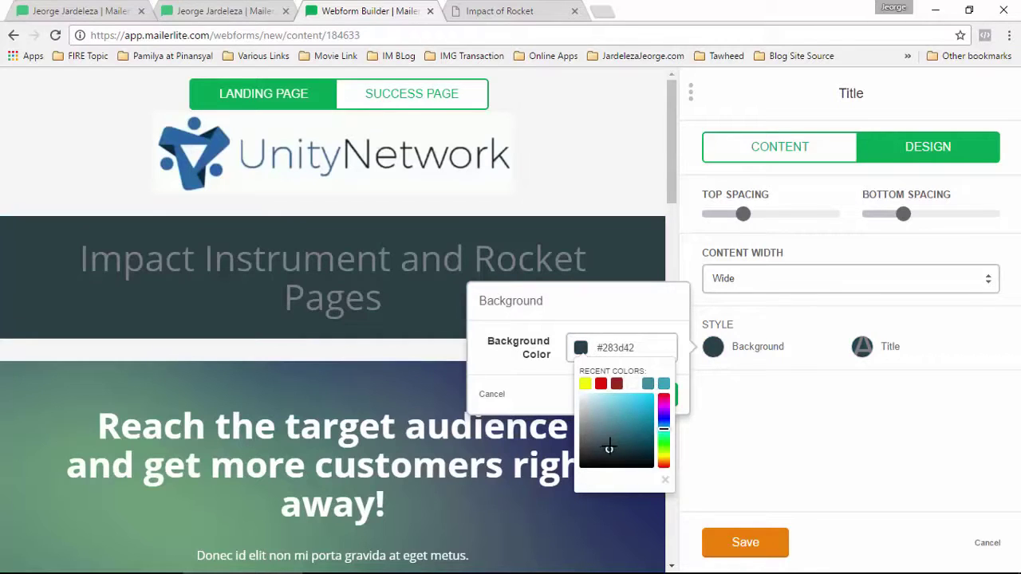
pyautogui.click(634, 339)
pyautogui.click(654, 394)
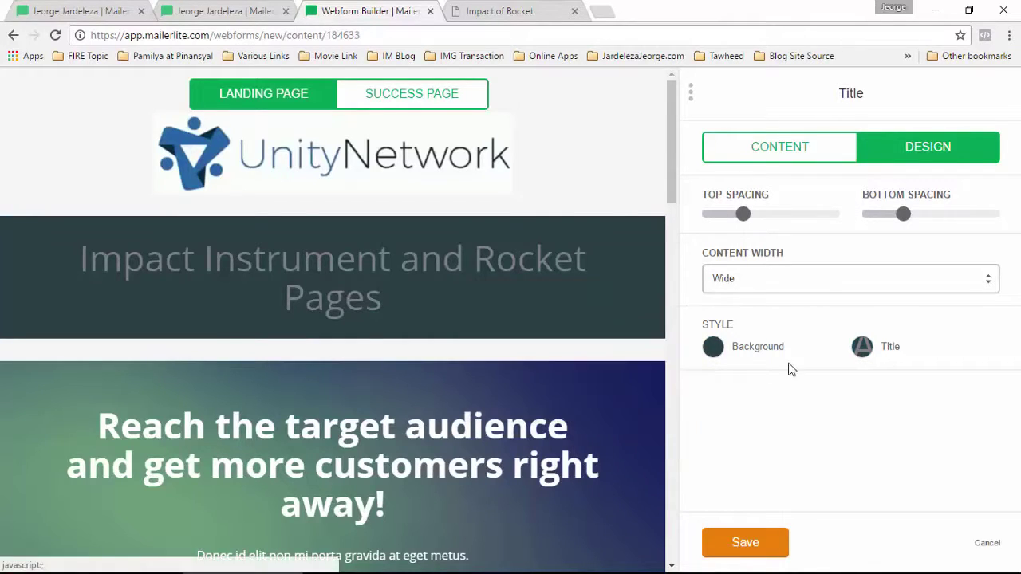
# Make the title text white (#ffffff) and bold, and save the Title block.
pyautogui.click(861, 347)
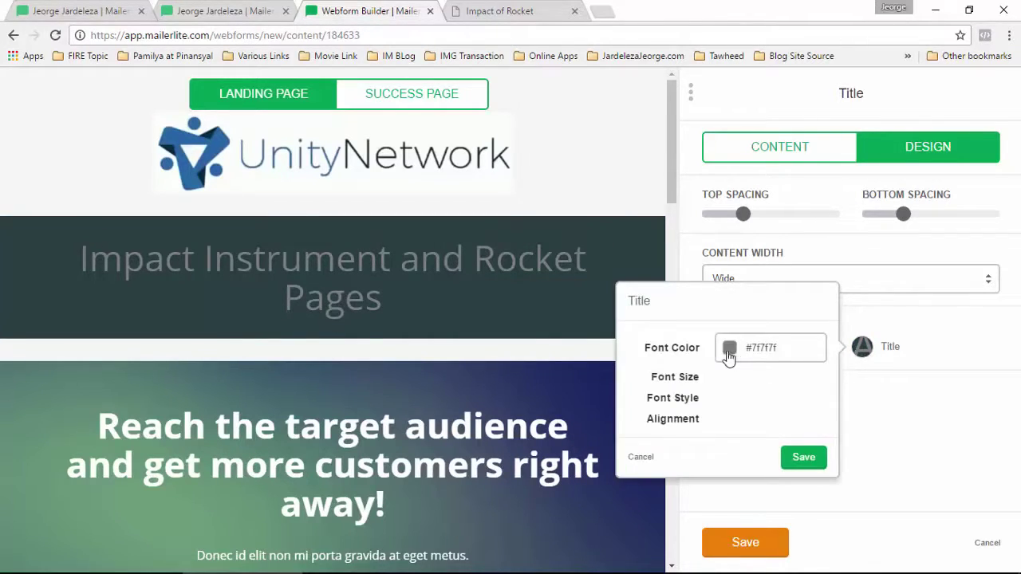
pyautogui.click(730, 351)
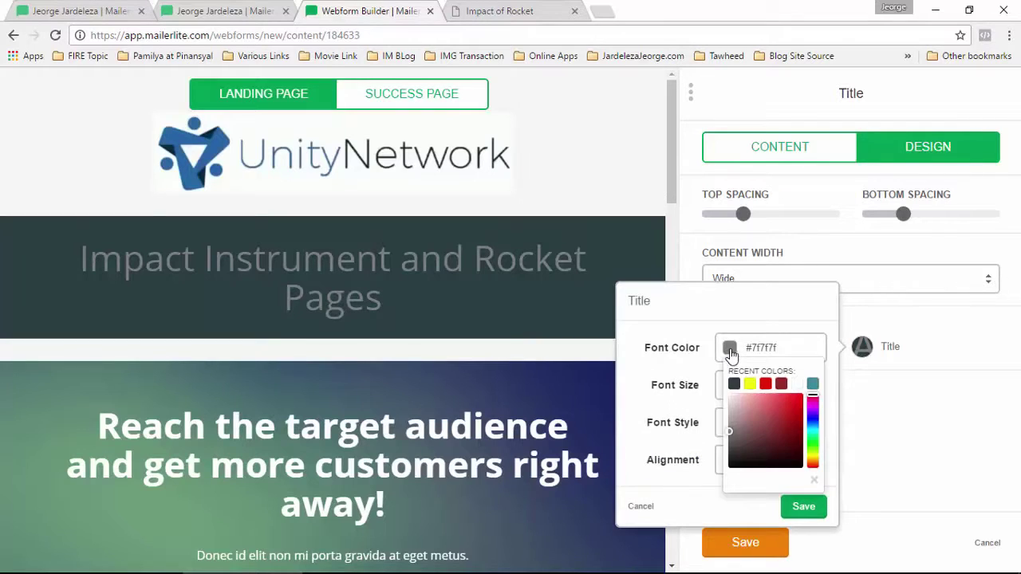
pyautogui.click(795, 386)
pyautogui.click(762, 396)
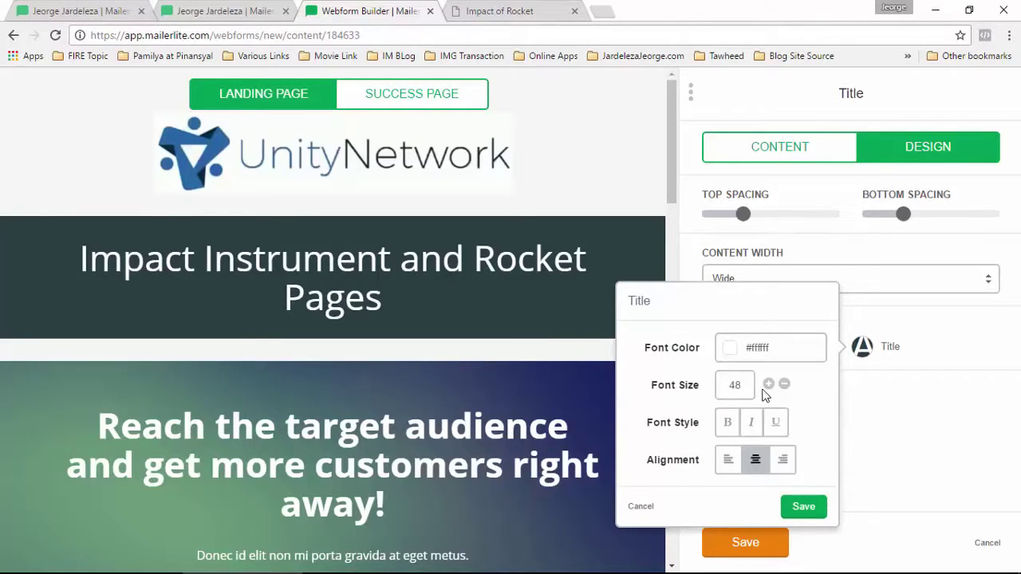
pyautogui.click(726, 423)
pyautogui.click(801, 506)
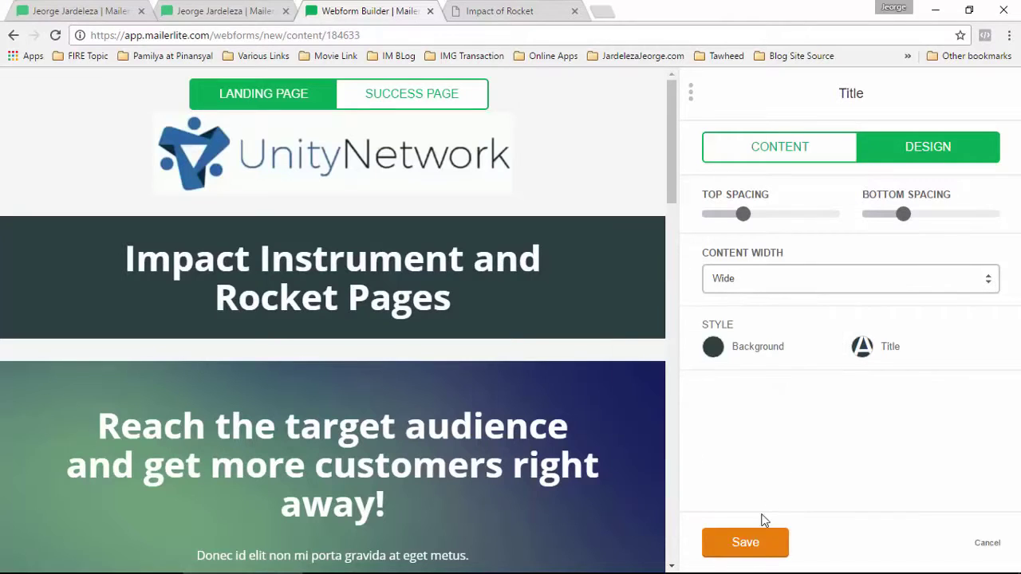
pyautogui.click(761, 532)
# Delete the "Reach the target audience" hero and all remaining template blocks between the new title and the footer.
pyautogui.scroll(-2, 578, 258)
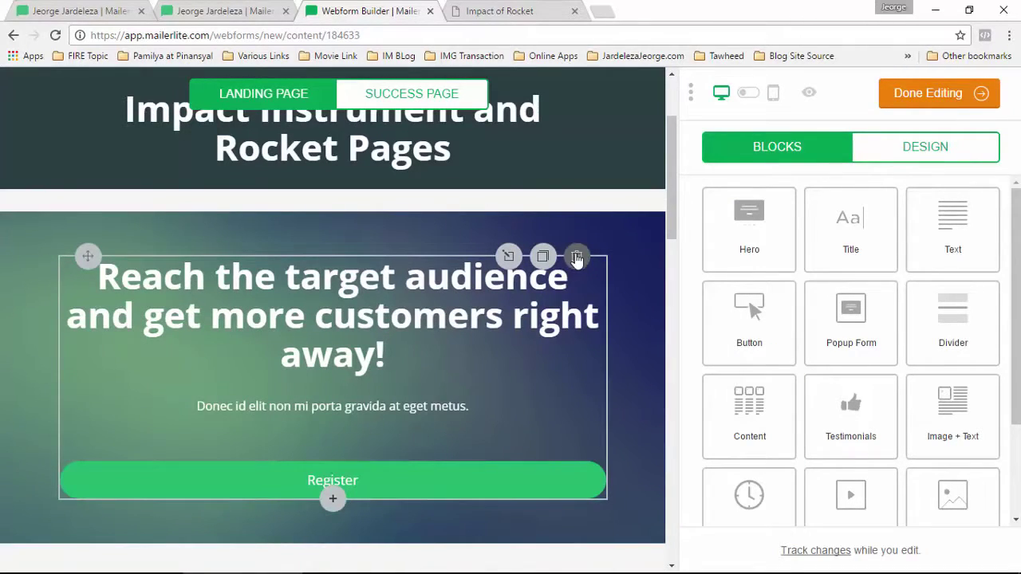
pyautogui.click(577, 257)
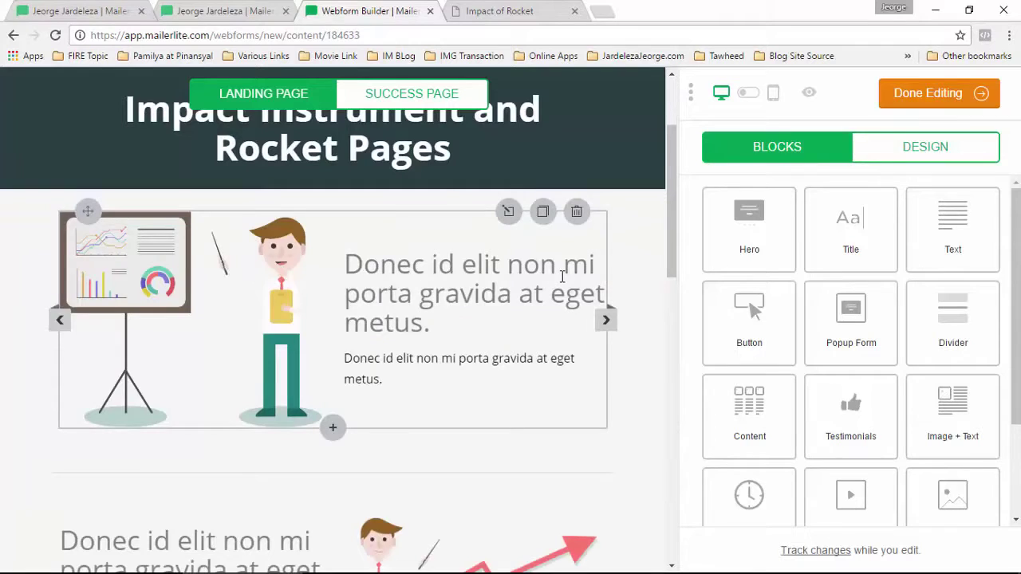
pyautogui.click(575, 210)
pyautogui.scroll(-5, 643, 416)
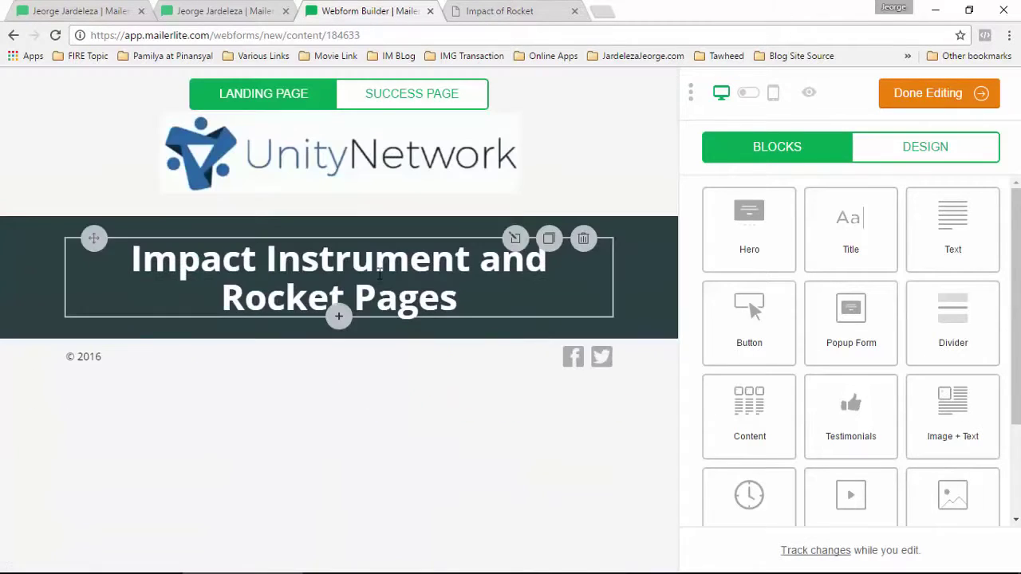
# Select the published page's introductory text from "Hello! Thank you for your interest" through "especially for those business owners.".
pyautogui.click(501, 10)
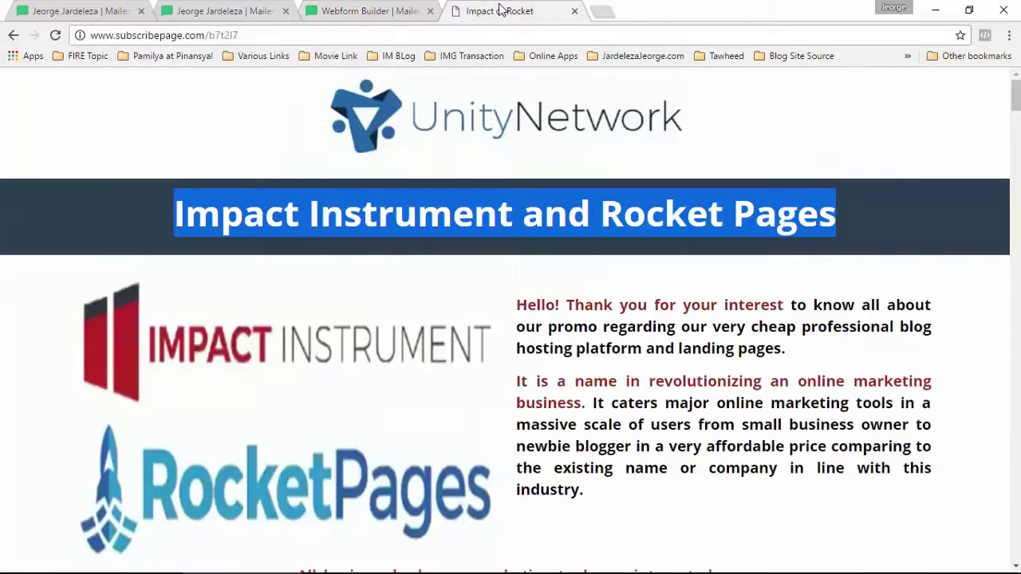
pyautogui.click(674, 394)
pyautogui.scroll(-7, 410, 376)
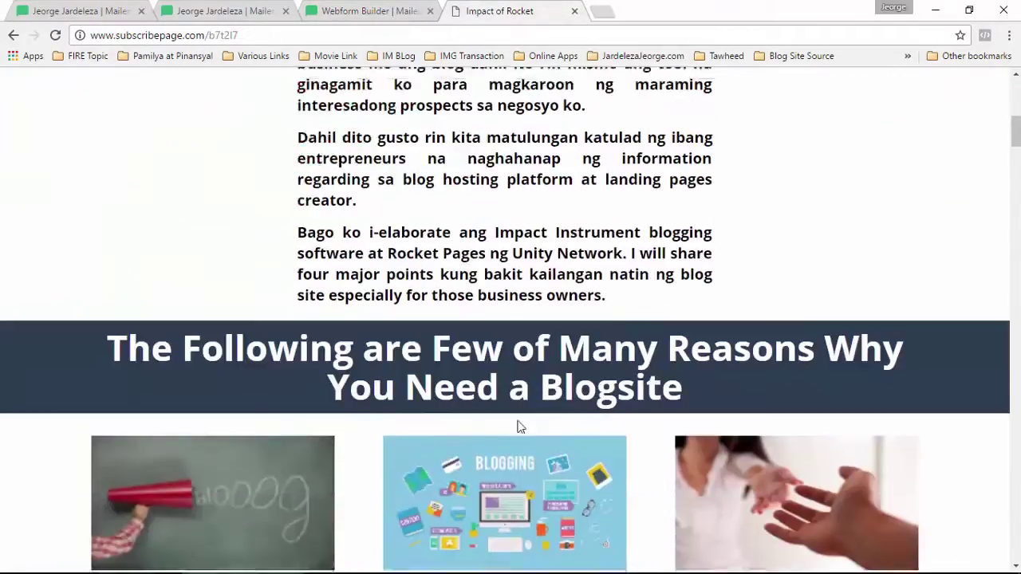
pyautogui.scroll(7, 527, 414)
pyautogui.scroll(-2, 571, 364)
pyautogui.moveTo(516, 153); pyautogui.dragTo(674, 354)
pyautogui.scroll(-5, 611, 346)
# Add an Image + Text block below the title in the builder and open its content for editing.
pyautogui.hotkey('ctrl', 'shift', 'Tab')
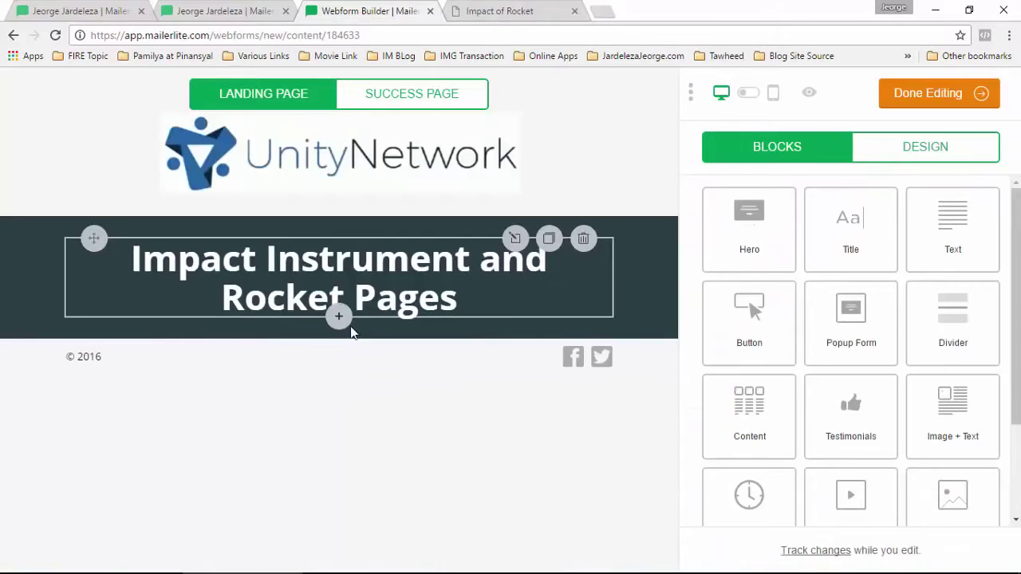
pyautogui.click(340, 319)
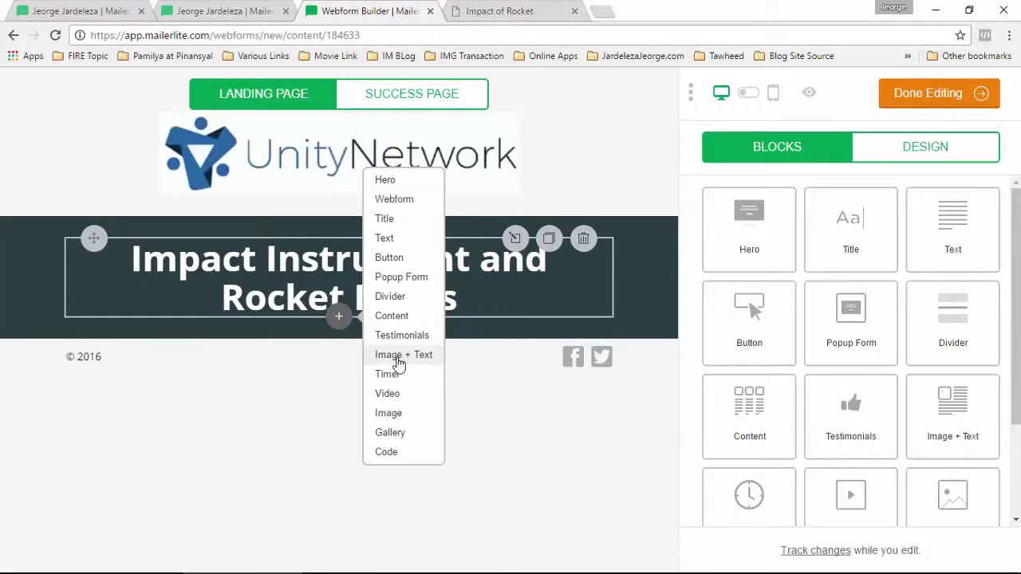
pyautogui.click(399, 355)
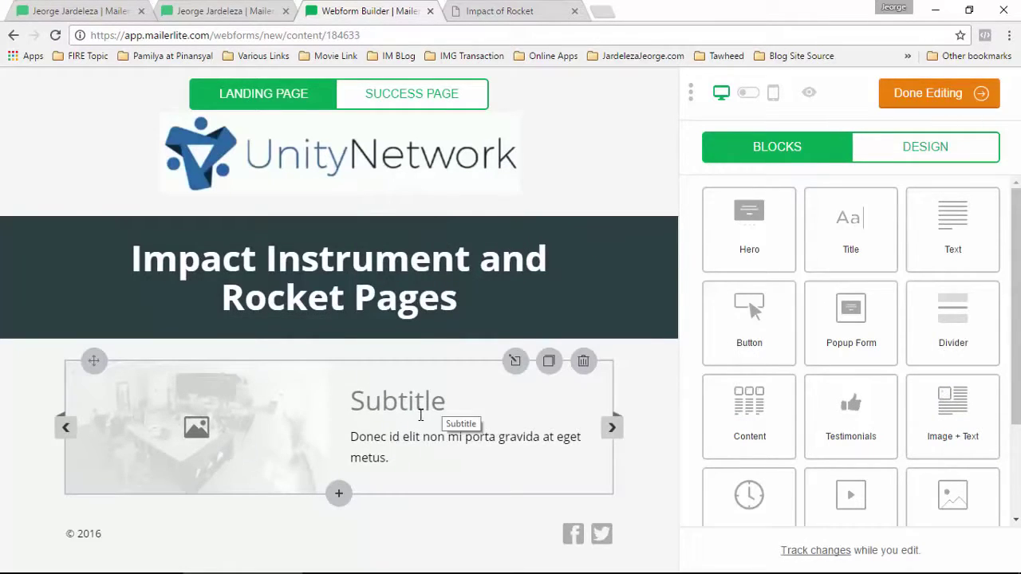
pyautogui.click(457, 409)
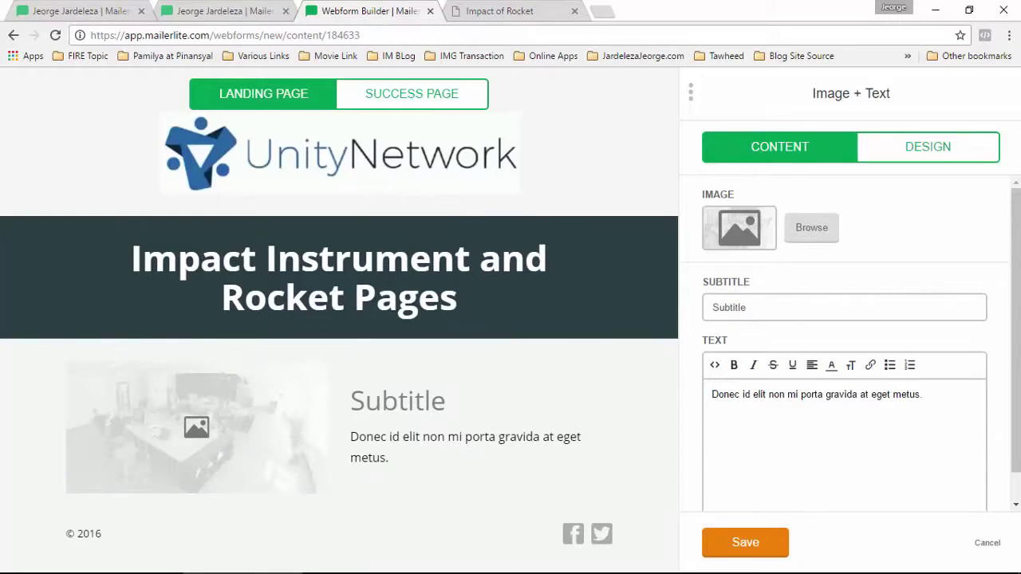
# Replace the Image + Text block's placeholder body text with the introductory text copied from the published page.
pyautogui.click(515, 12)
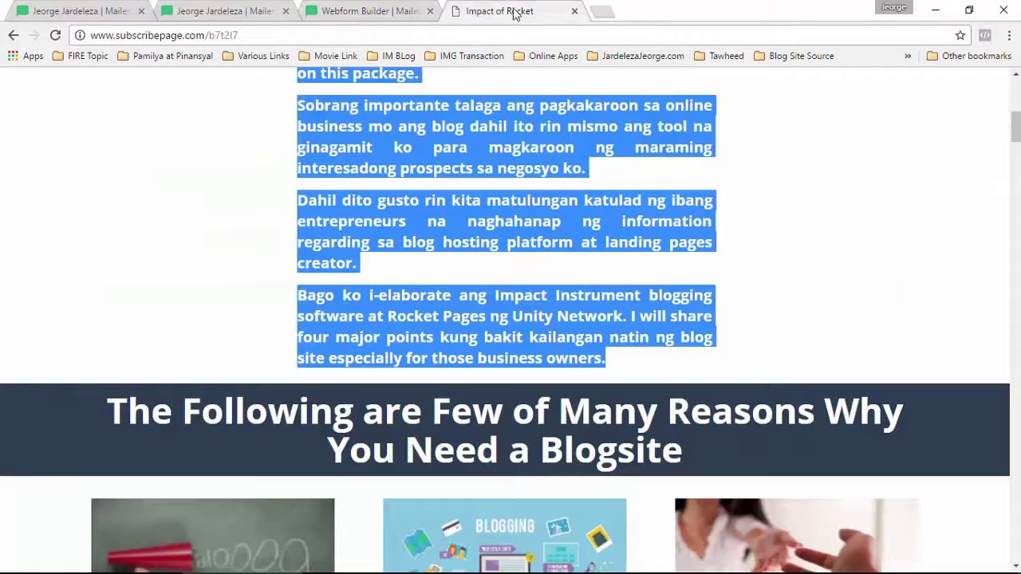
pyautogui.scroll(6, 639, 243)
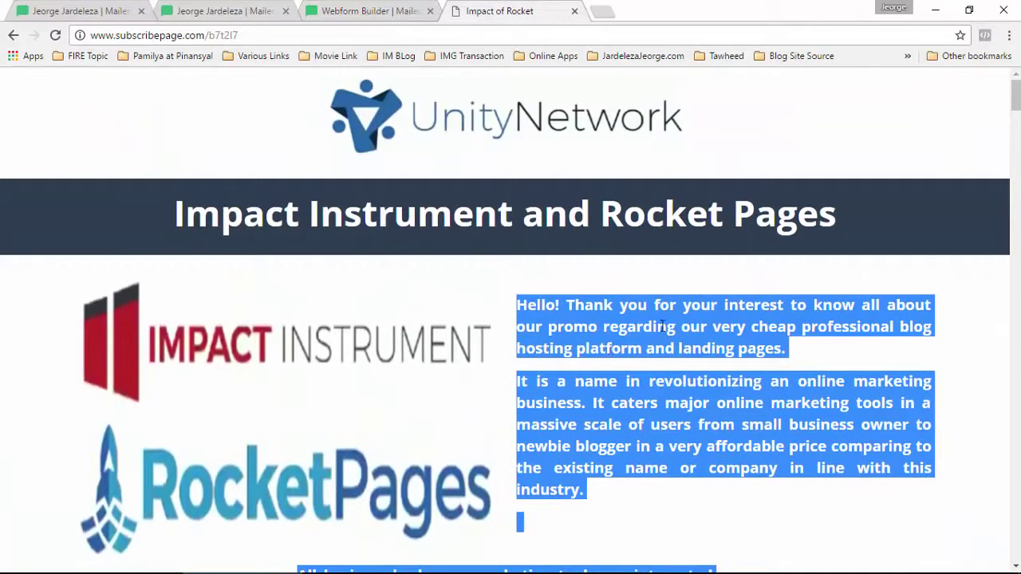
pyautogui.click(368, 9)
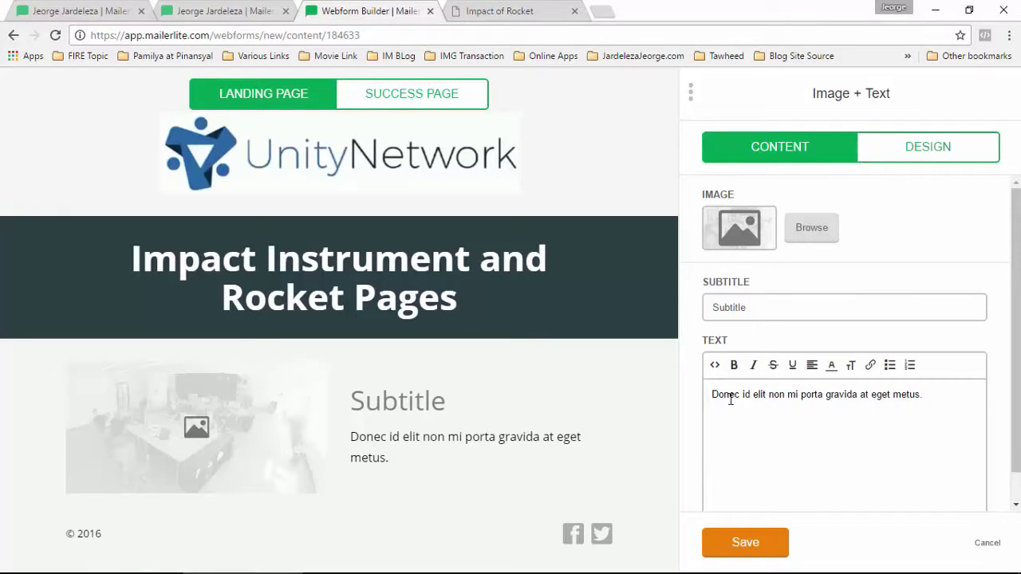
pyautogui.hotkey('ctrl', 'a')
pyautogui.press('Delete')
pyautogui.rightClick(795, 392)
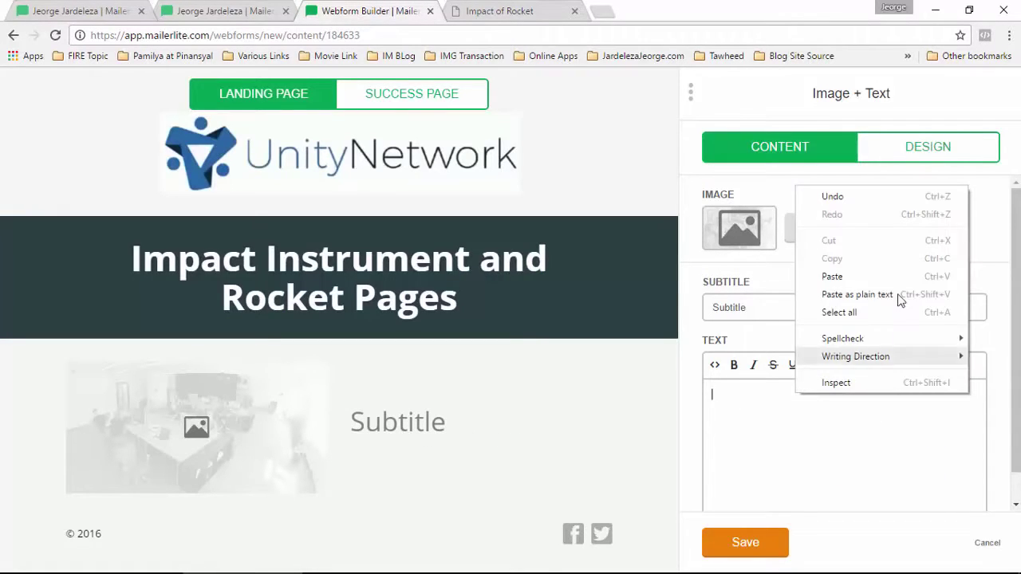
pyautogui.click(830, 277)
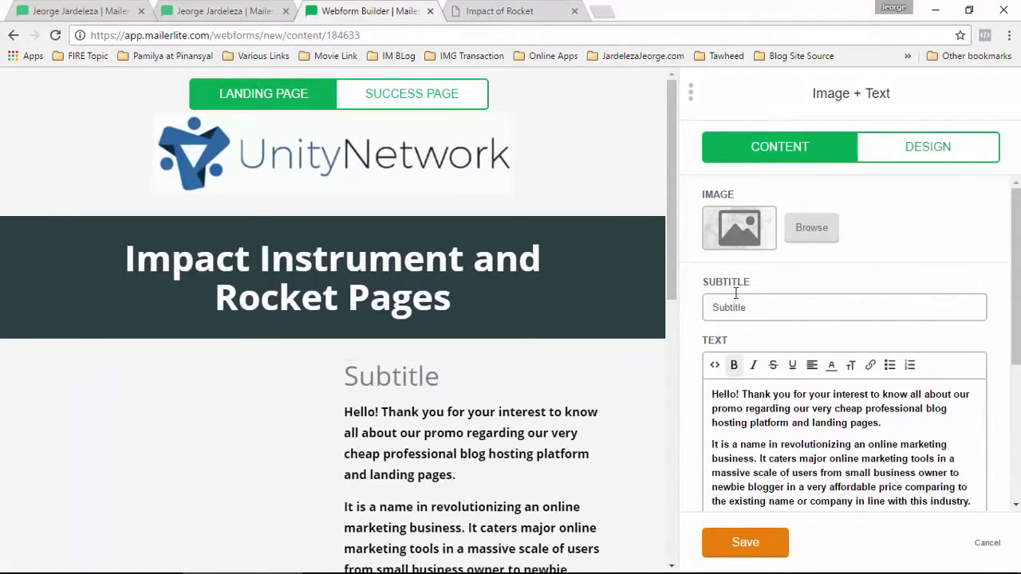
# Clear the subtitle of the Image + Text block and check the pasted text in the page preview.
pyautogui.moveTo(754, 306); pyautogui.dragTo(701, 317)
pyautogui.press('BackSpace')
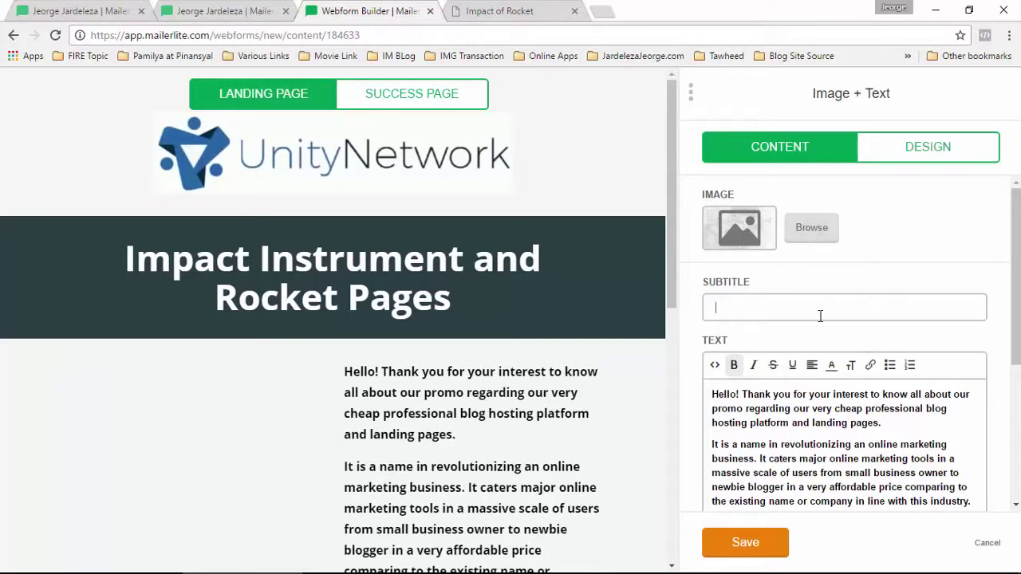
pyautogui.scroll(-5, 434, 335)
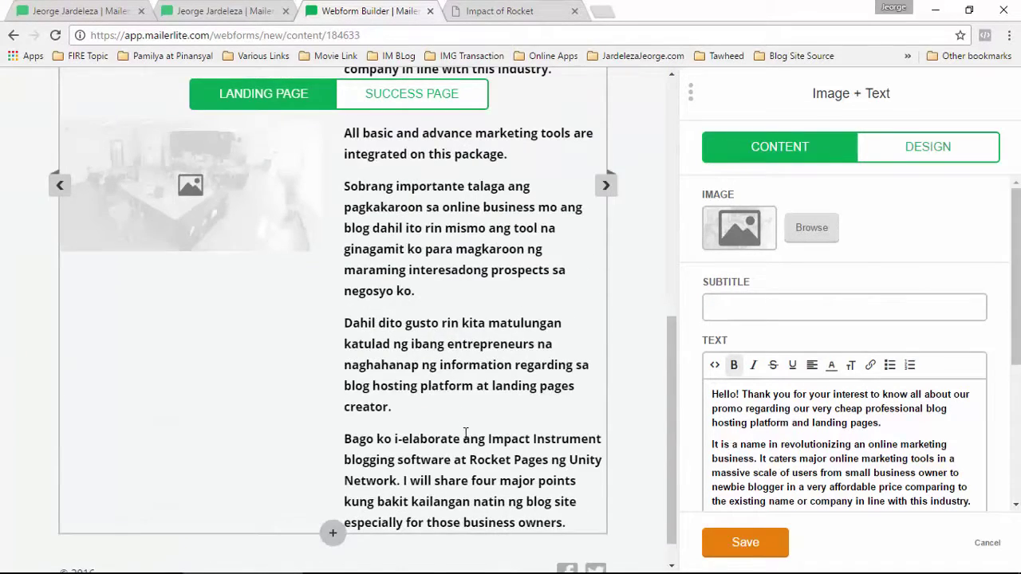
pyautogui.scroll(4, 465, 432)
pyautogui.scroll(3, 415, 351)
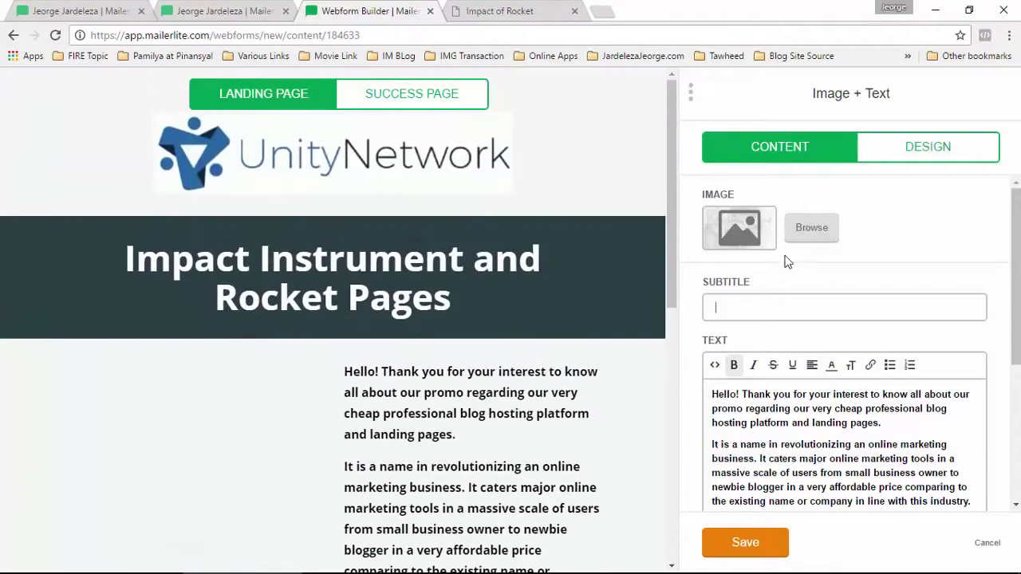
# Use "impact of rocket.png" from the file manager as the Image + Text block's image.
pyautogui.click(740, 233)
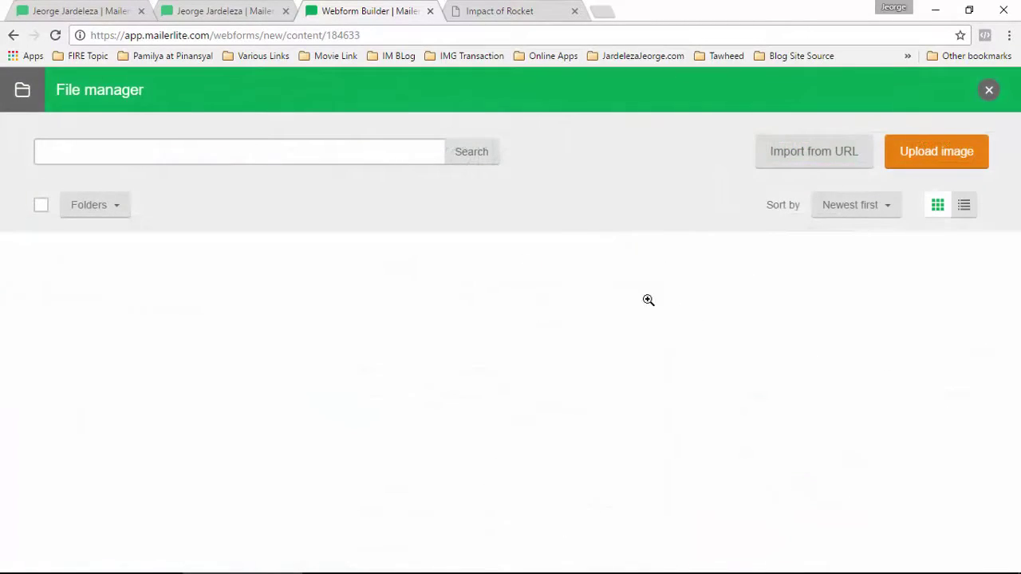
pyautogui.scroll(-7, 547, 342)
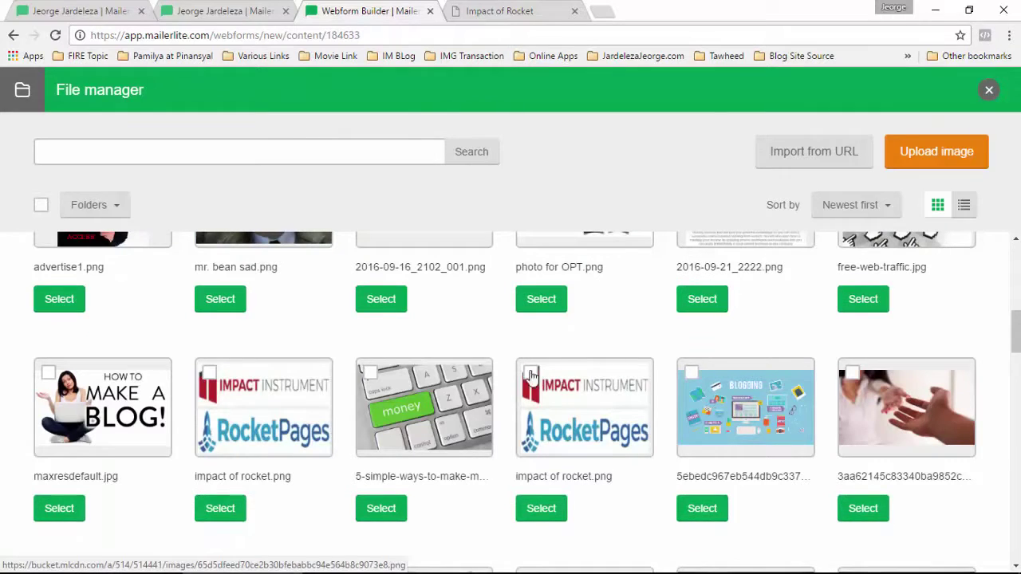
pyautogui.click(209, 373)
pyautogui.click(217, 510)
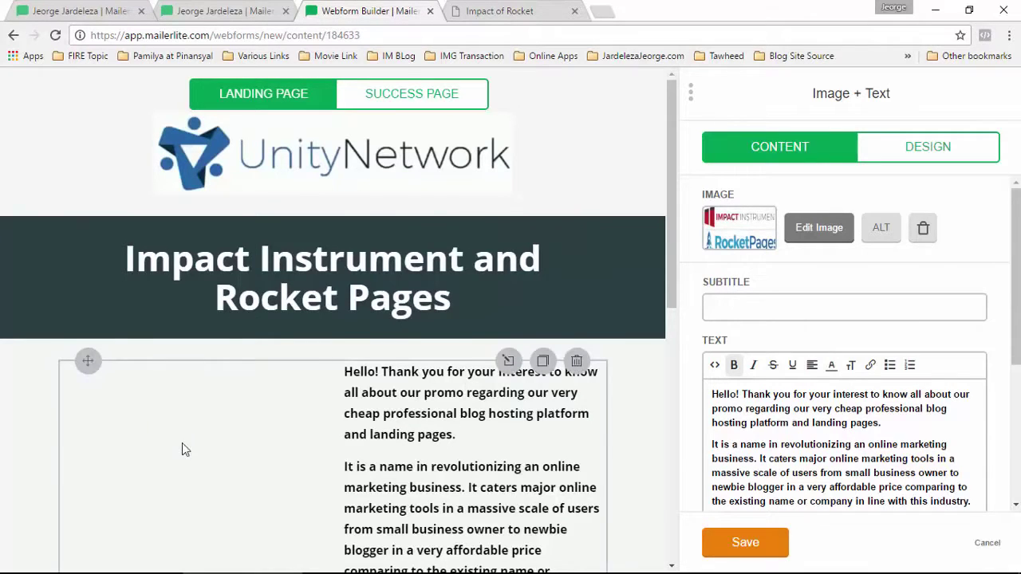
# Try cycling the Image + Text block through its alternative layouts and compare the result in the preview.
pyautogui.scroll(-4, 181, 449)
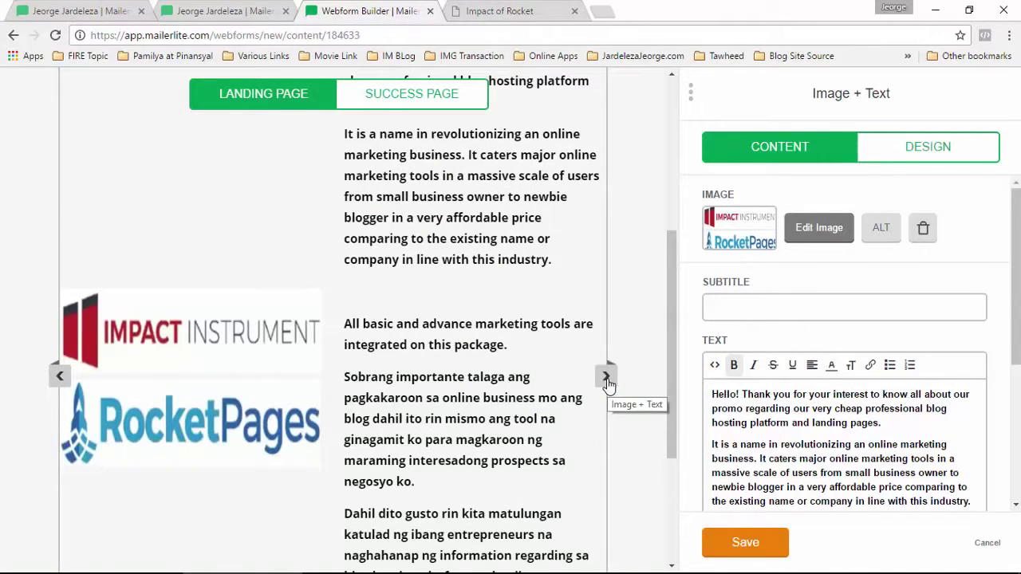
pyautogui.click(608, 385)
pyautogui.click(608, 384)
pyautogui.click(608, 384)
pyautogui.click(607, 384)
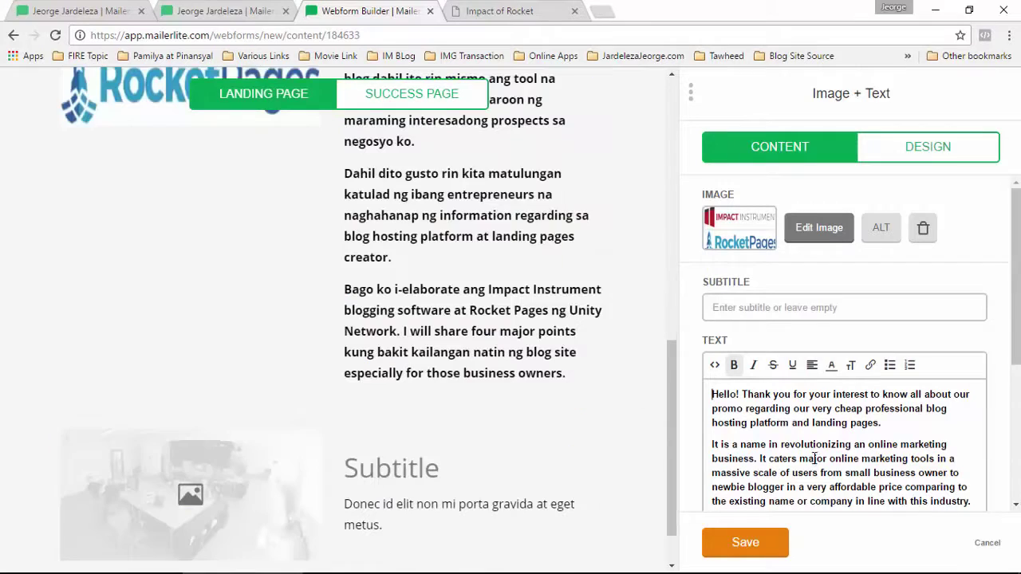
pyautogui.scroll(4, 479, 247)
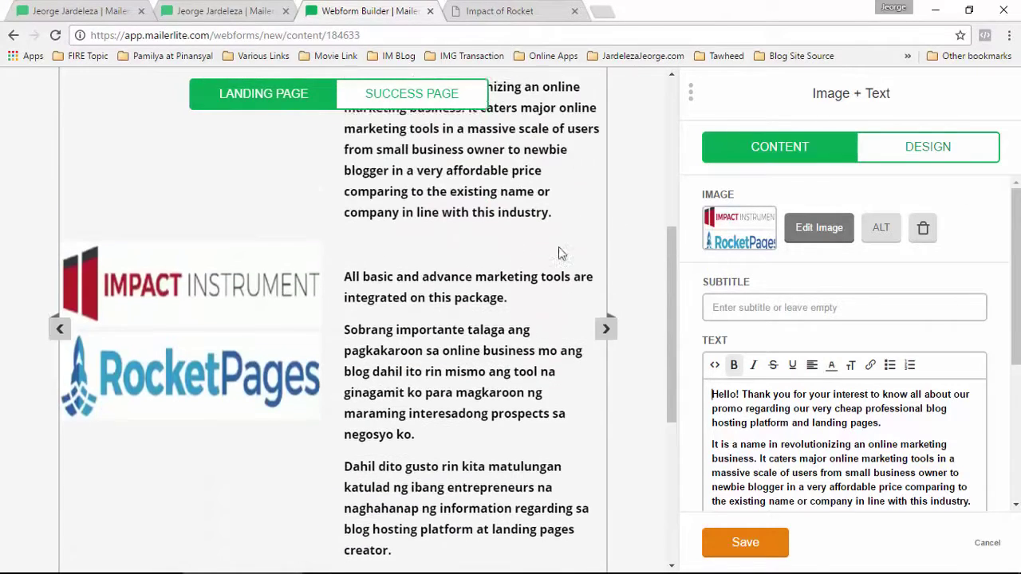
pyautogui.scroll(4, 558, 253)
pyautogui.scroll(-3, 558, 253)
# Set the Image + Text block's background colour to white in its design settings.
pyautogui.click(927, 146)
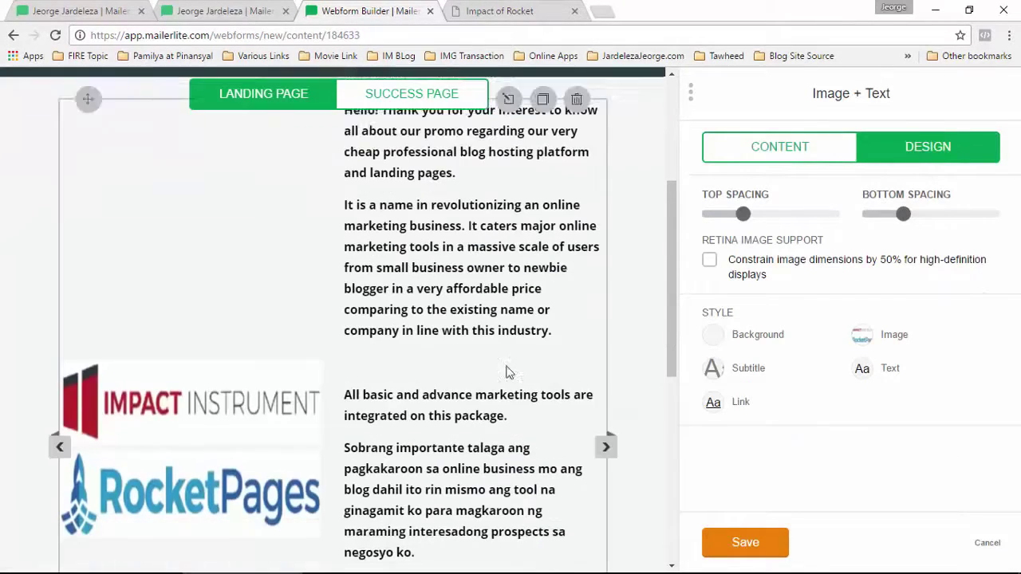
pyautogui.scroll(-1, 507, 372)
pyautogui.click(718, 340)
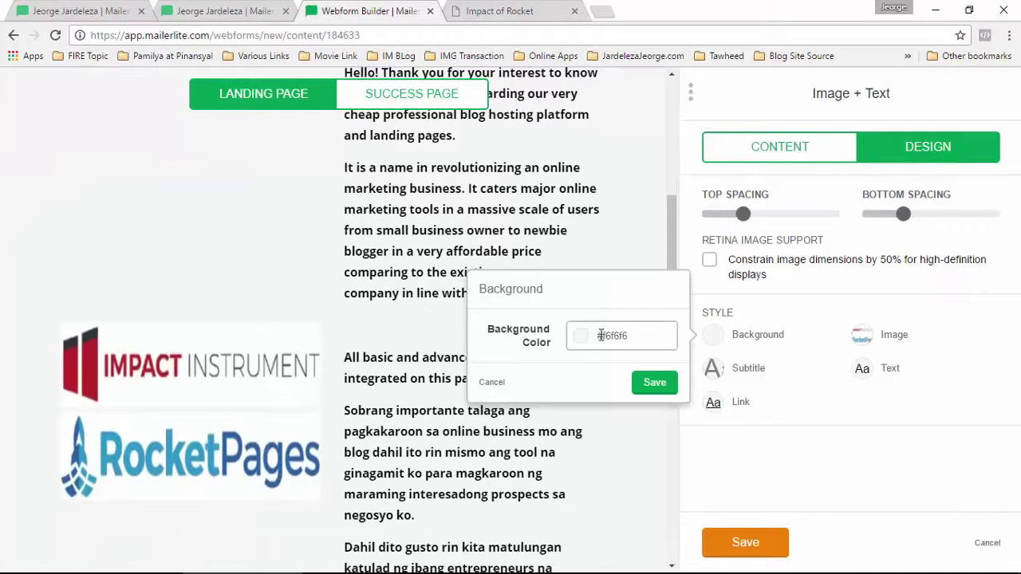
pyautogui.click(654, 382)
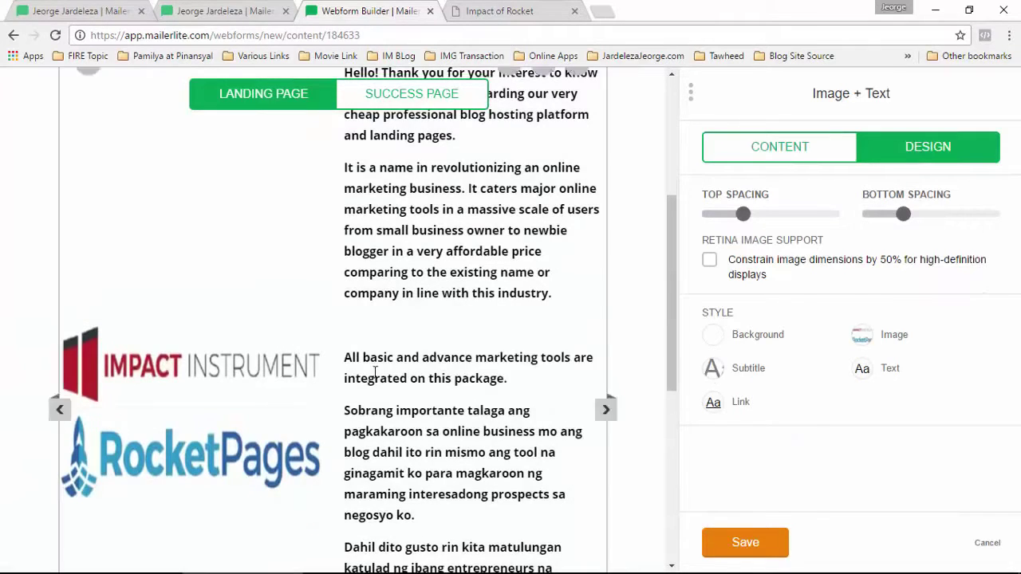
pyautogui.scroll(-6, 529, 339)
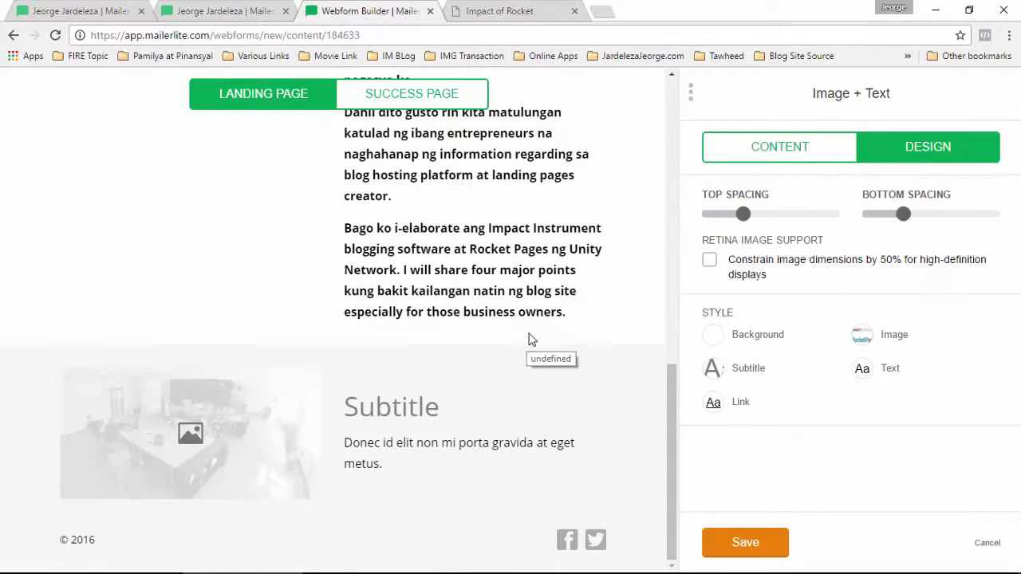
# Examine the published page's sections below the introduction, from the blogging reasons down to the embedded review videos.
pyautogui.click(477, 10)
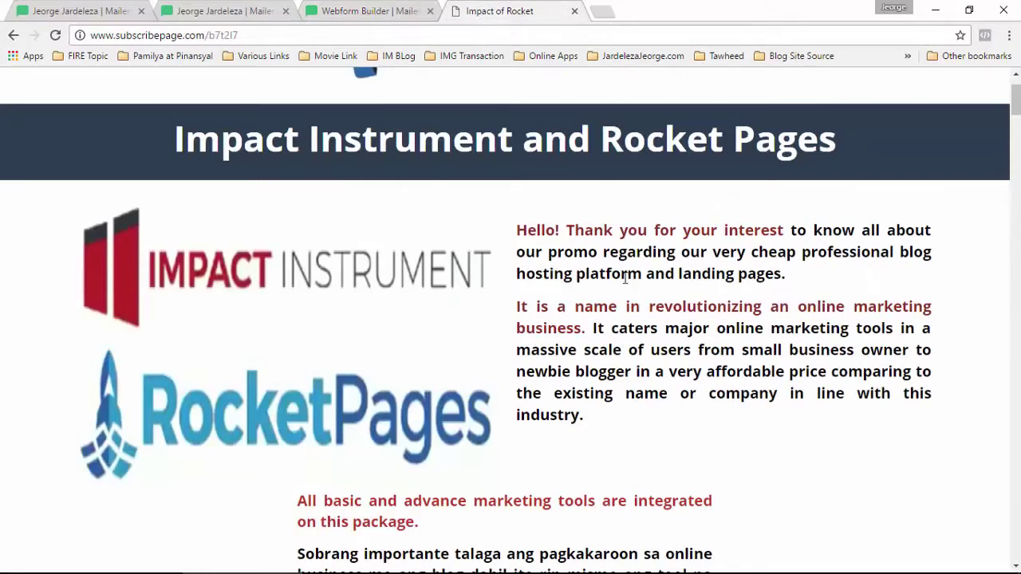
pyautogui.scroll(-20, 577, 337)
pyautogui.scroll(10, 585, 337)
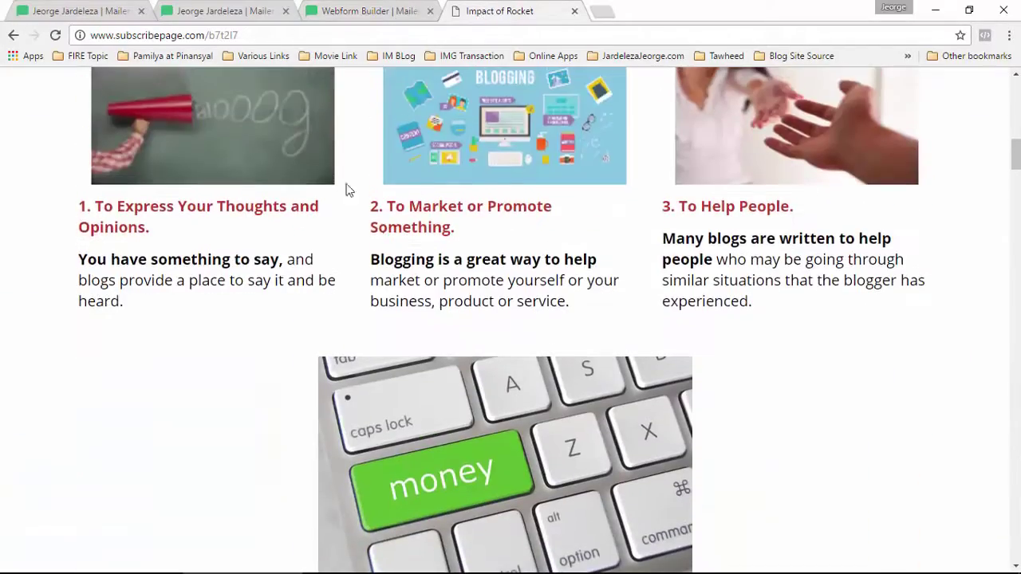
pyautogui.scroll(-4, 565, 254)
pyautogui.scroll(3, 622, 317)
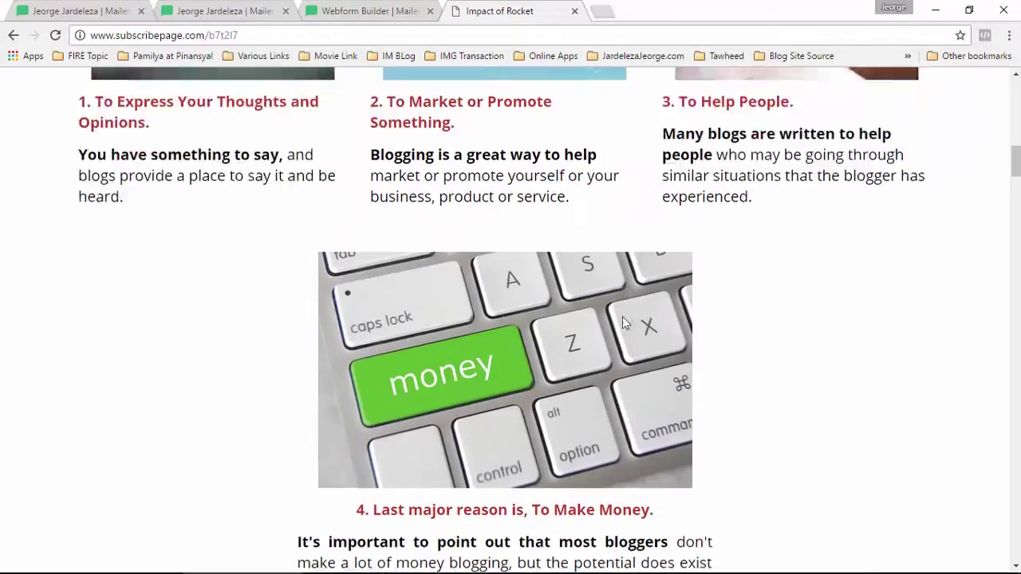
pyautogui.scroll(-1, 557, 349)
pyautogui.scroll(-8, 557, 349)
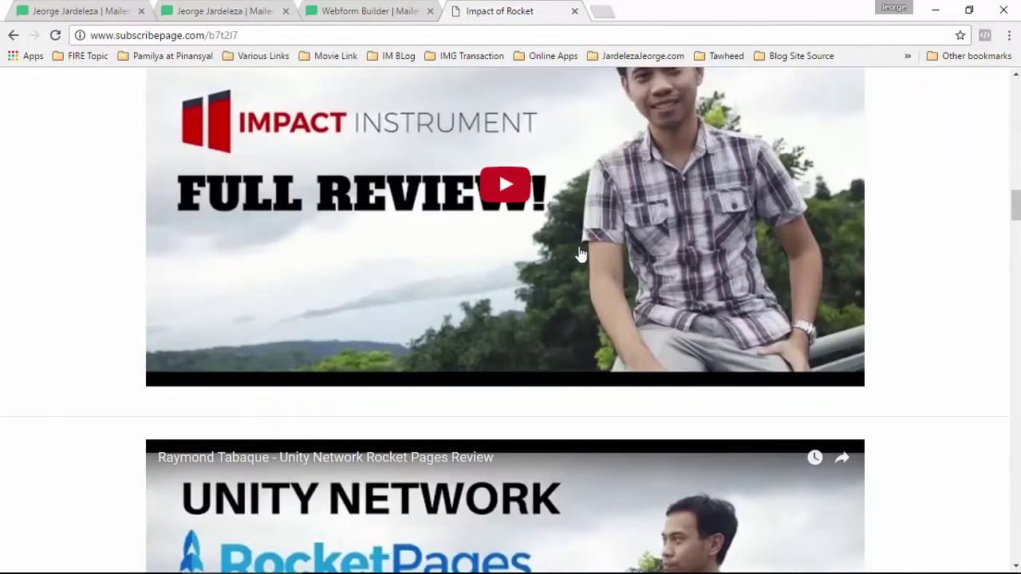
# Return to the builder, add a Code block between the Image + Text block and the footer, and open its custom HTML for editing.
pyautogui.hotkey('ctrl', 'shift', 'Tab')
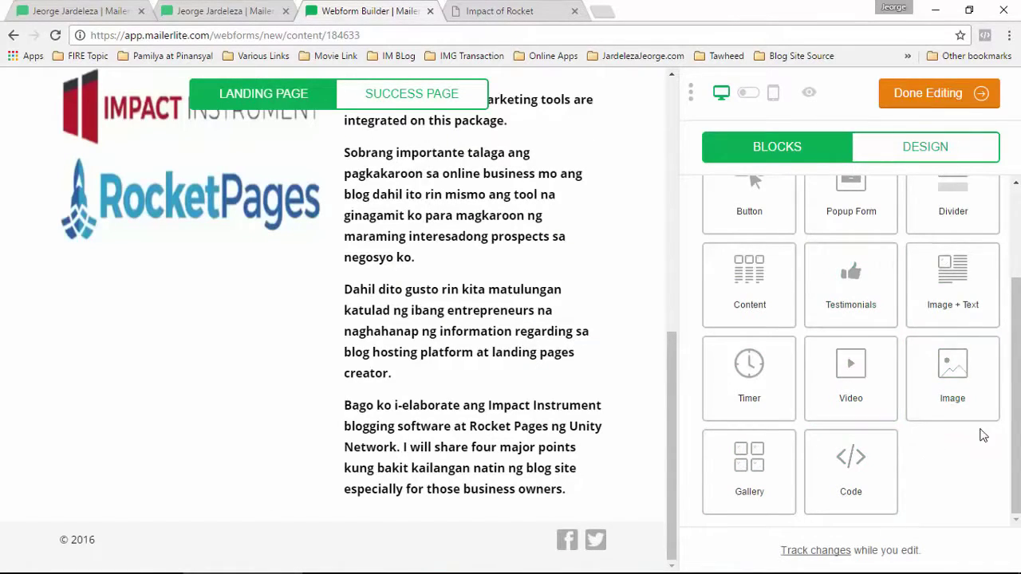
pyautogui.click(849, 476)
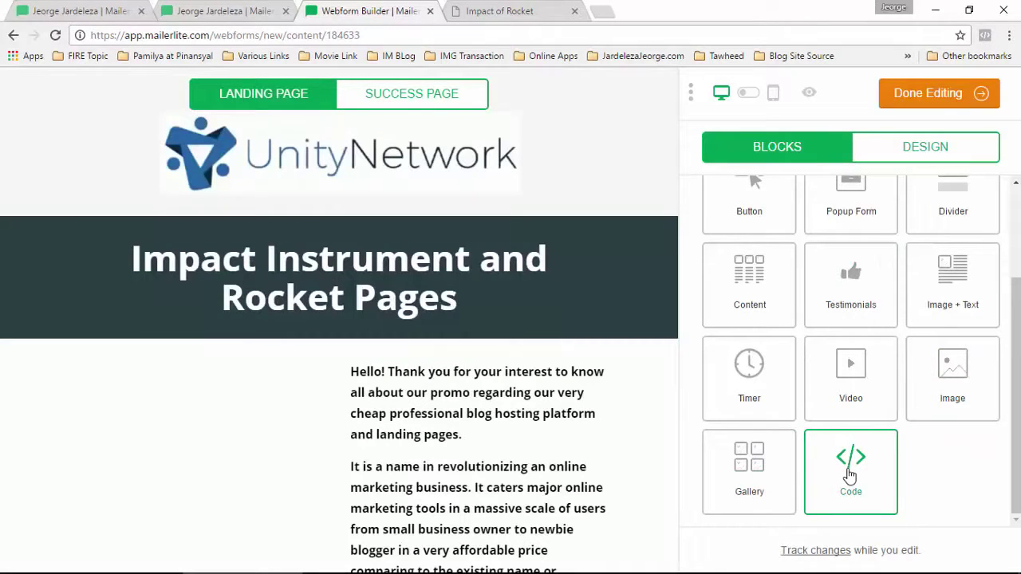
pyautogui.scroll(-8, 533, 331)
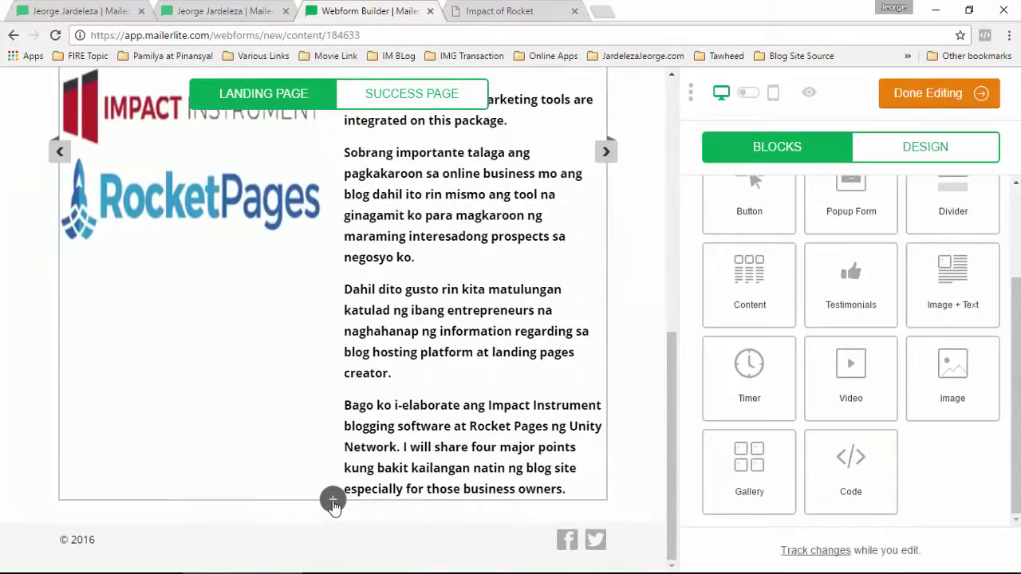
pyautogui.click(333, 504)
pyautogui.click(392, 559)
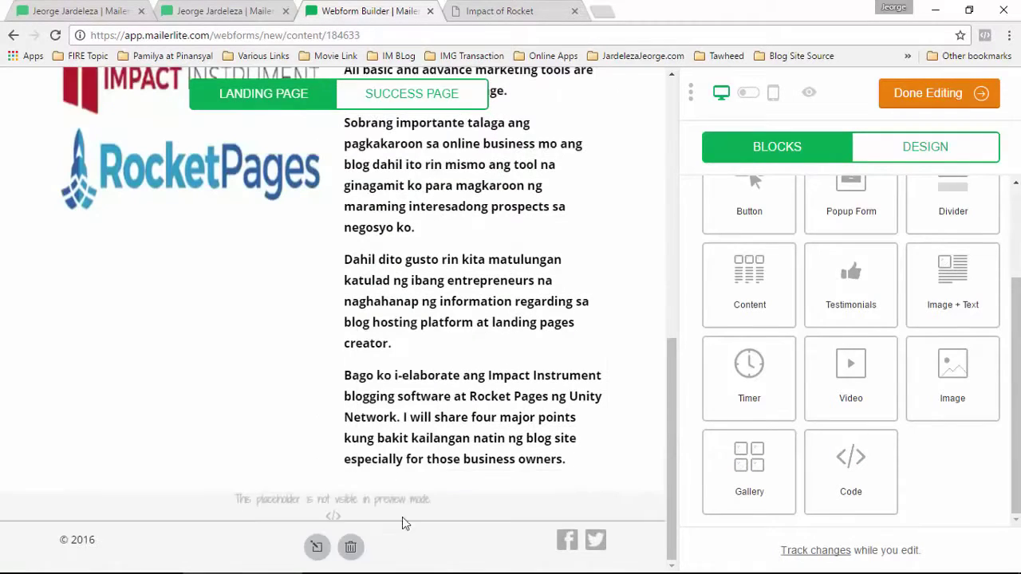
pyautogui.click(447, 519)
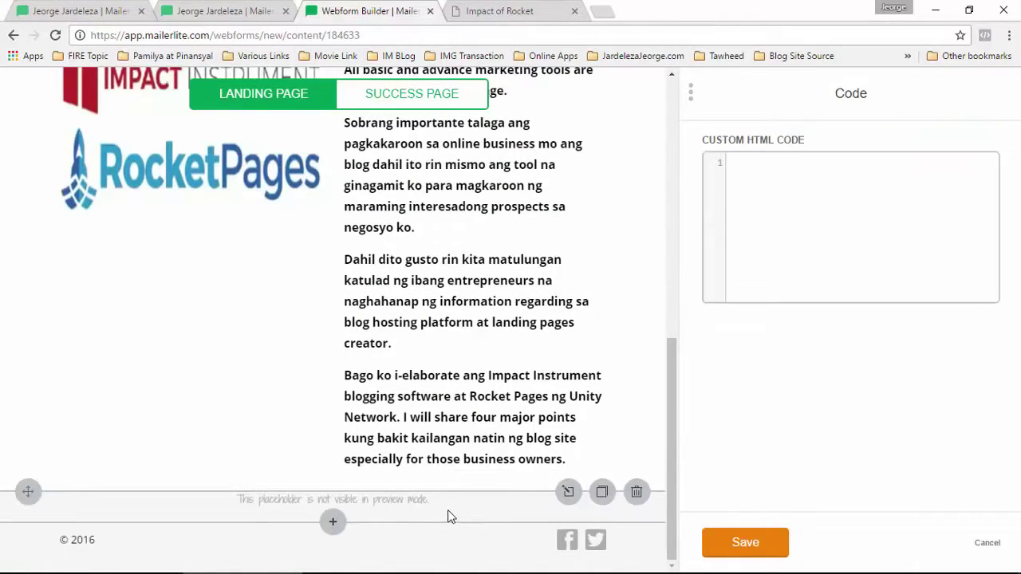
# Open YouTube in a new browser tab and go to the account's own channel.
pyautogui.click(602, 11)
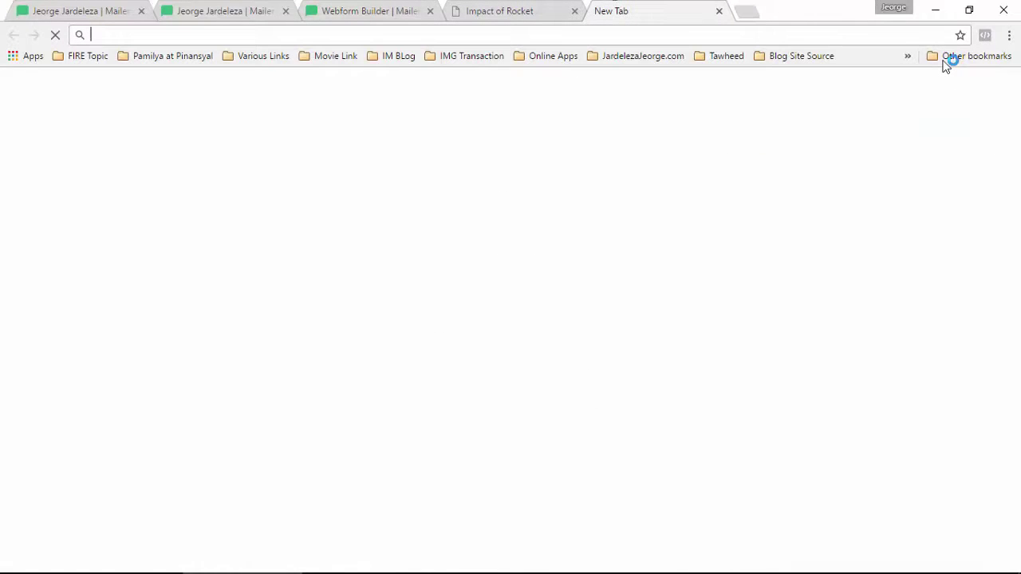
pyautogui.click(920, 91)
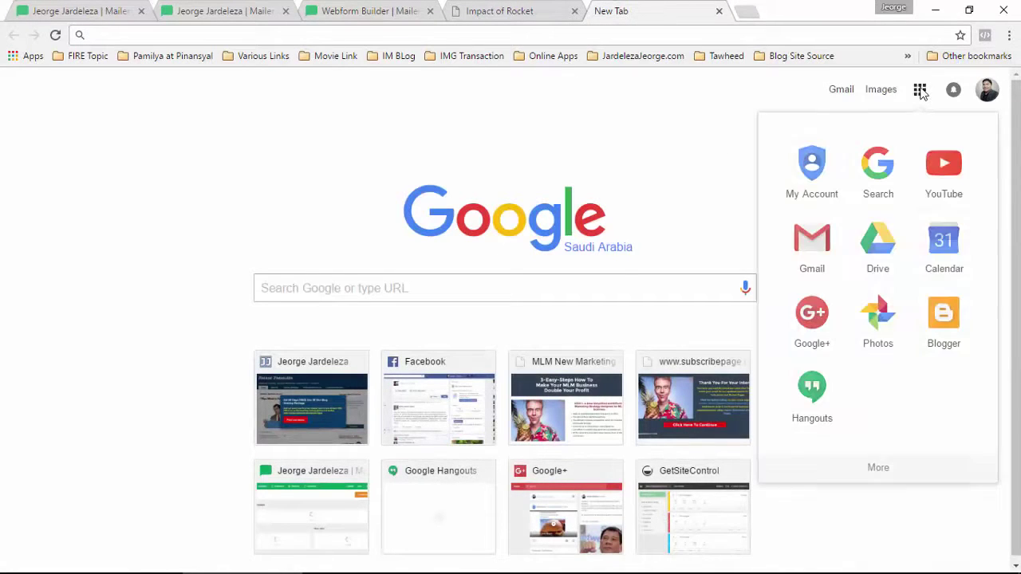
pyautogui.click(951, 174)
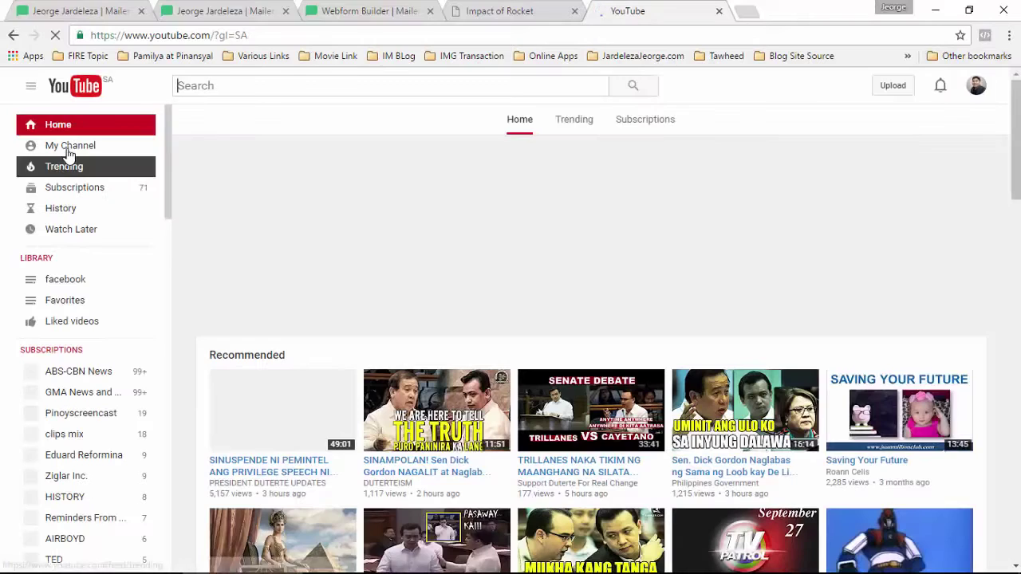
pyautogui.click(69, 152)
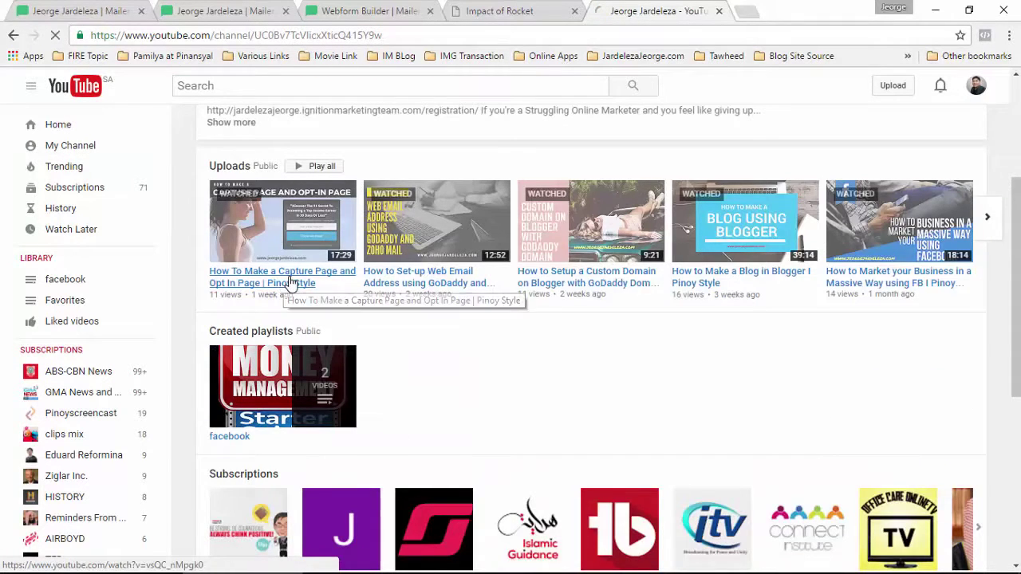
# Open the uploaded video "How To Make a Capture Page and Opt In Page | Pinoy Style", pause it and reach its sharing options.
pyautogui.click(291, 285)
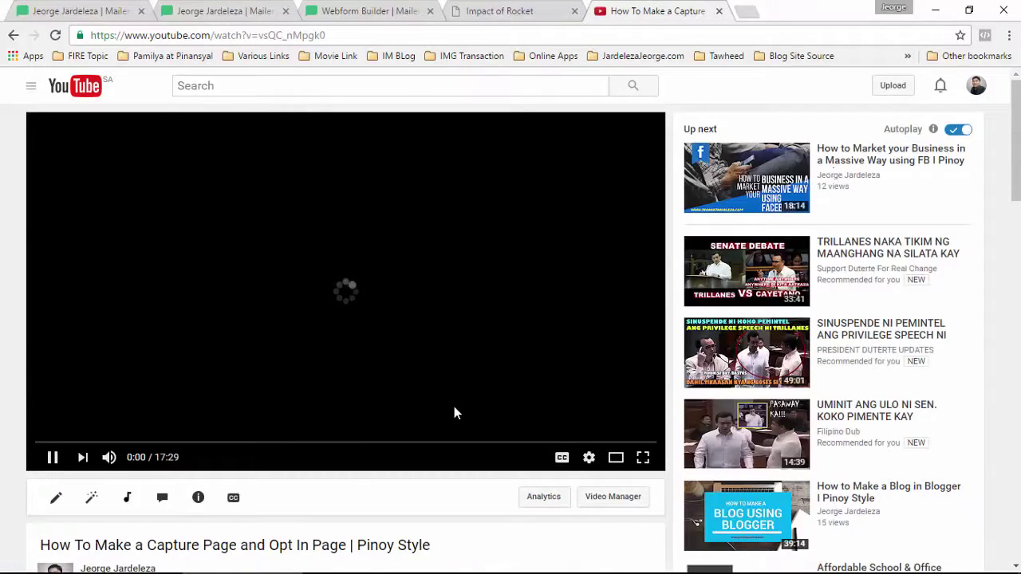
pyautogui.scroll(-1, 454, 413)
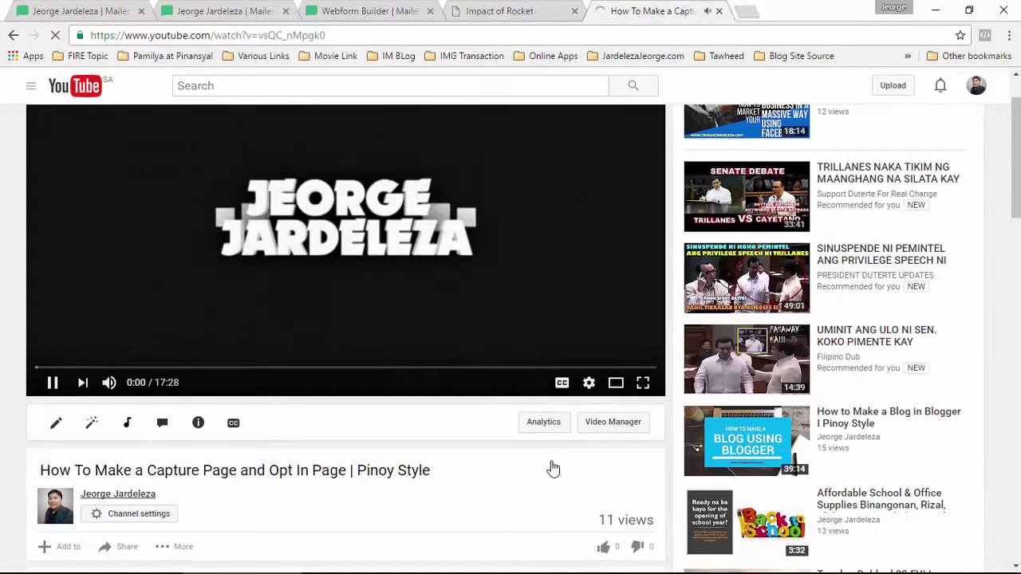
pyautogui.scroll(1, 229, 386)
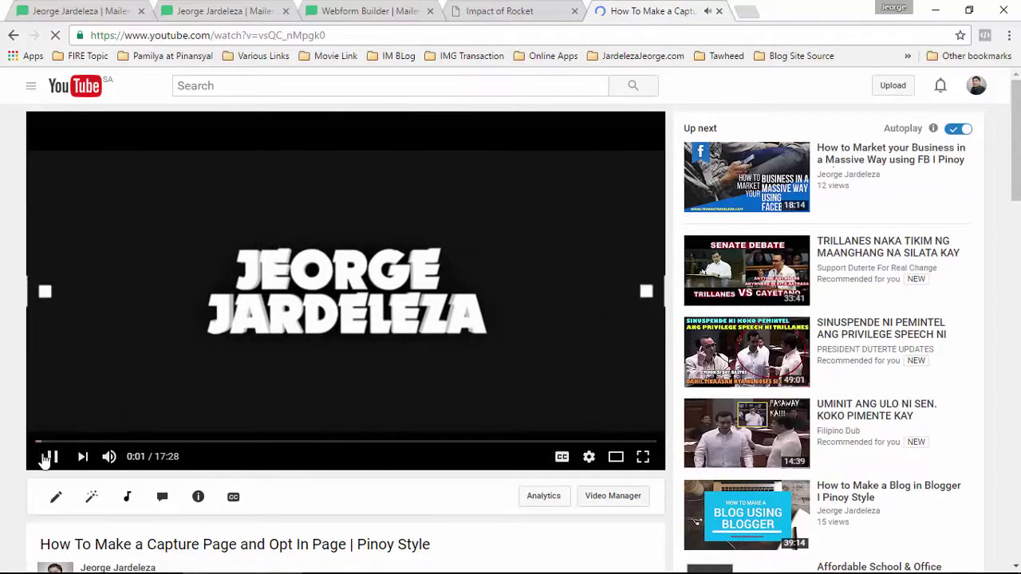
pyautogui.click(502, 464)
pyautogui.scroll(-3, 102, 359)
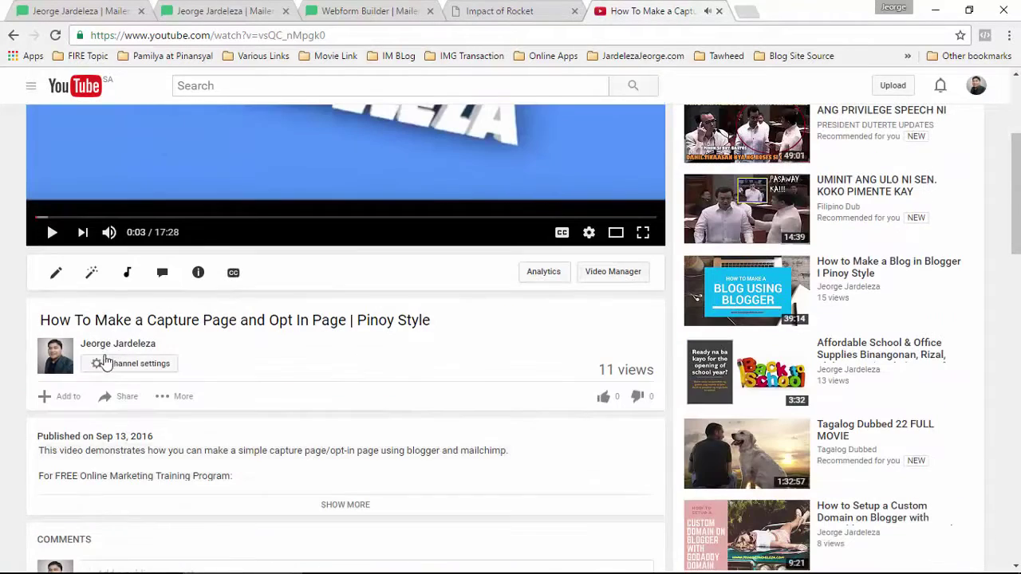
# Open the video's sharing options, switch to its embed code and expand the additional embed settings.
pyautogui.click(121, 398)
pyautogui.scroll(-3, 383, 407)
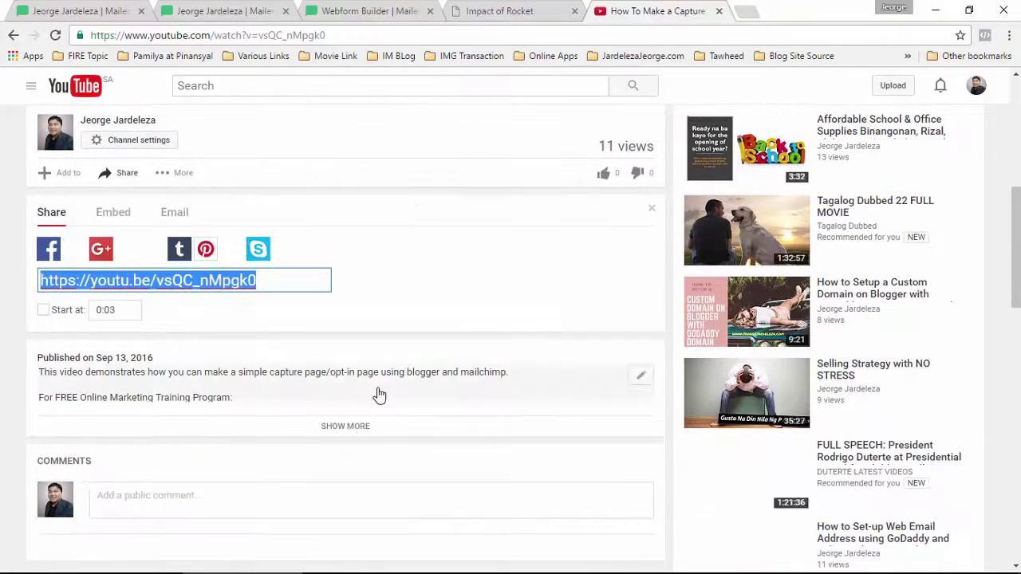
pyautogui.click(112, 219)
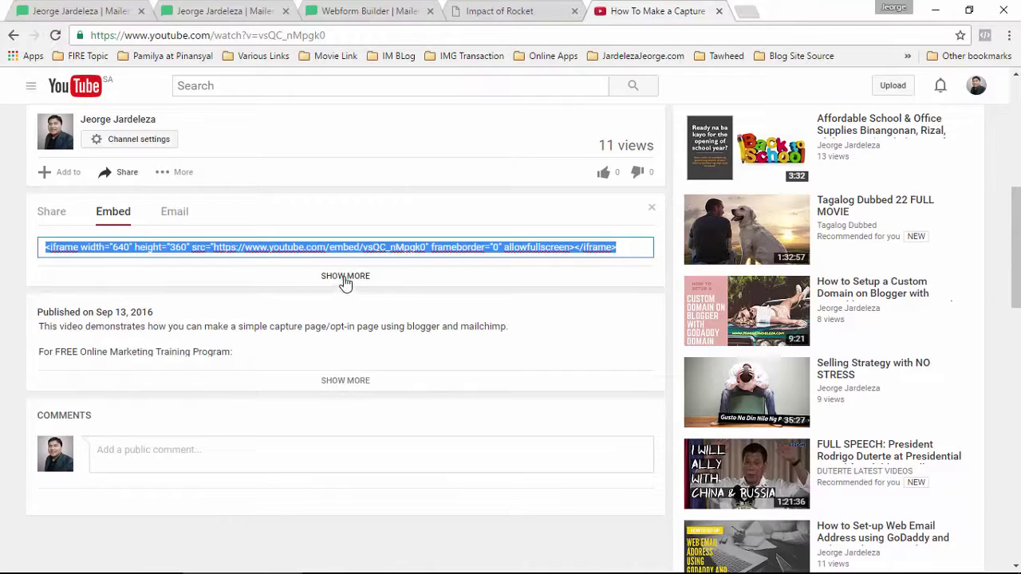
pyautogui.click(344, 276)
pyautogui.scroll(-3, 489, 330)
pyautogui.scroll(1, 151, 438)
pyautogui.scroll(-1, 134, 334)
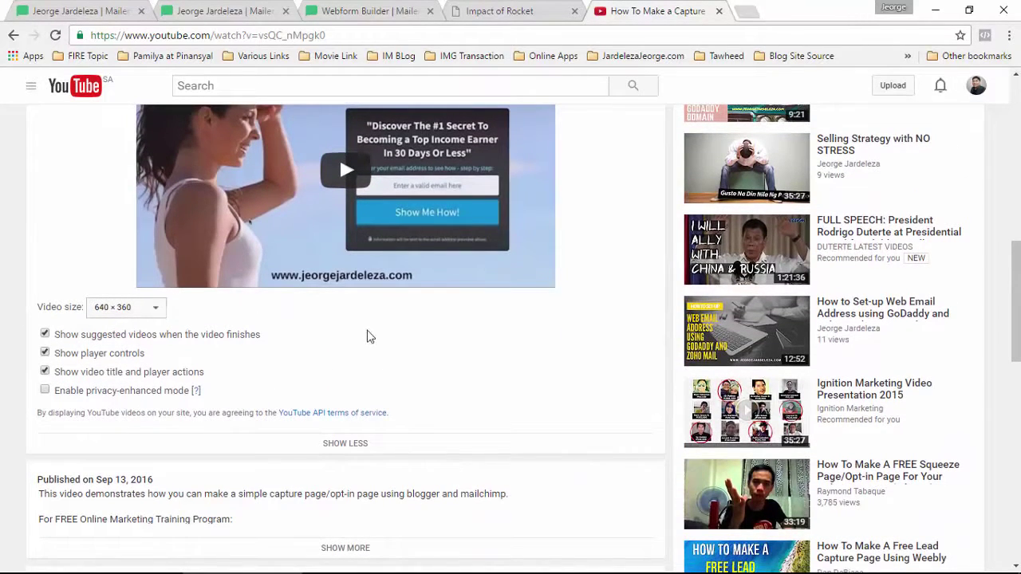
# Set the embedded video to a custom size of 800 × 450.
pyautogui.click(157, 309)
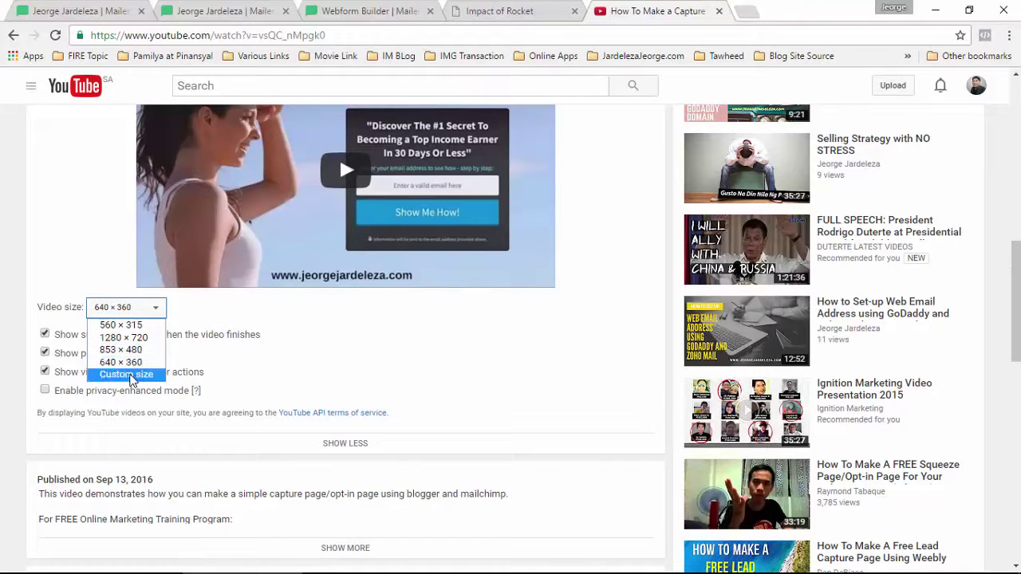
pyautogui.click(136, 374)
pyautogui.press('Tab')
pyautogui.press('Tab')
pyautogui.write('450')
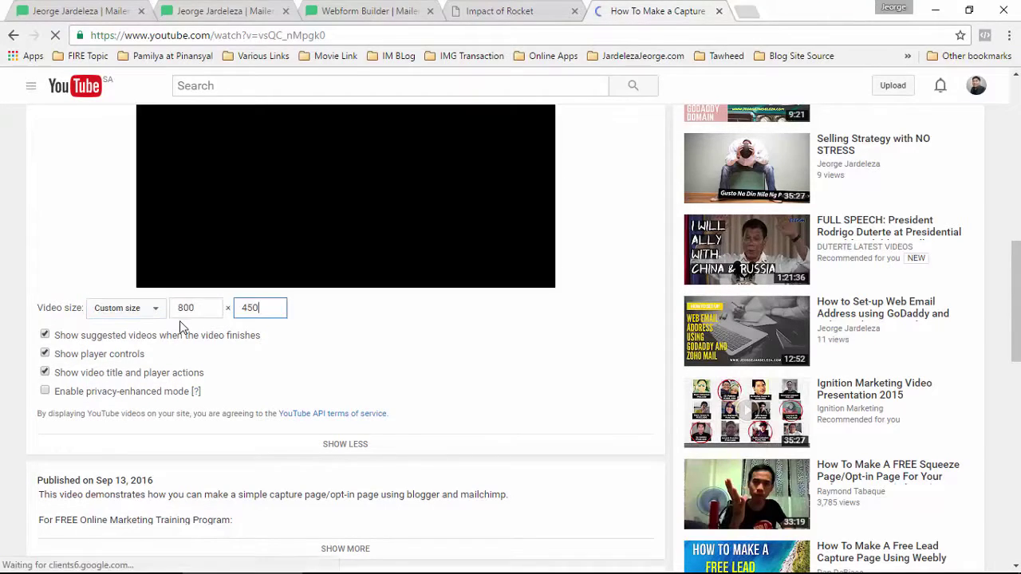
pyautogui.scroll(2, 441, 299)
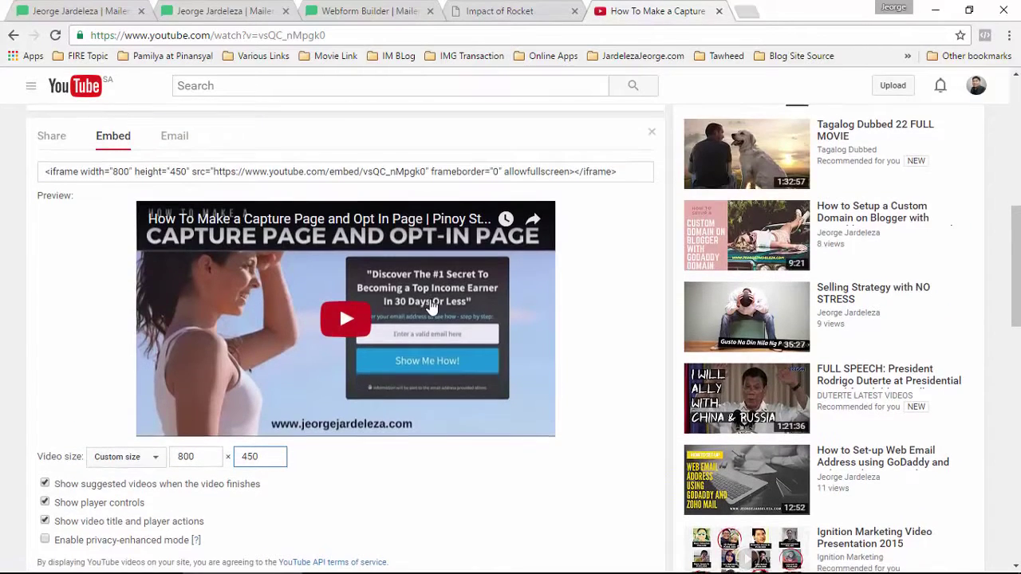
pyautogui.scroll(-2, 432, 306)
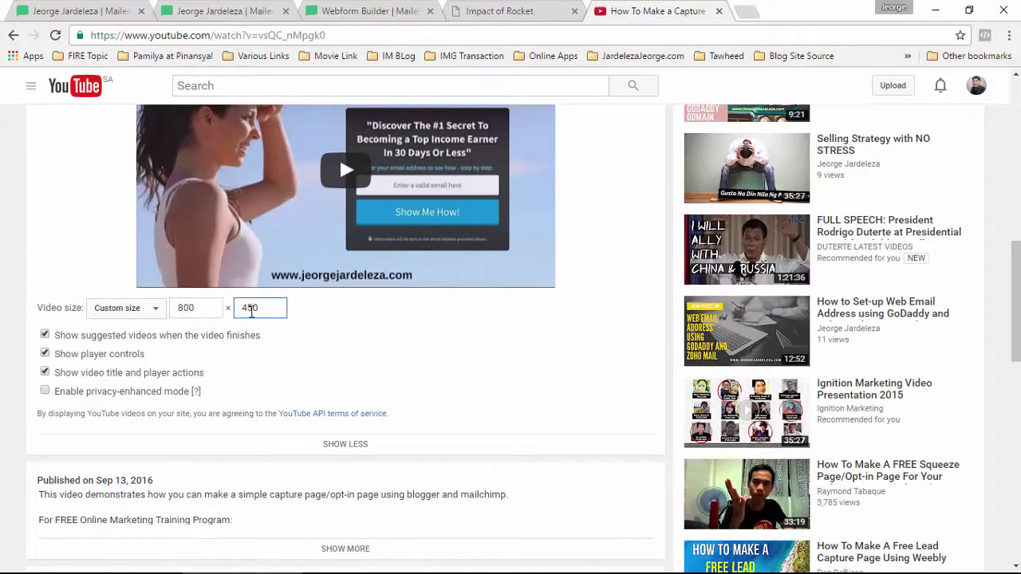
# Select and copy the video's complete iframe embed code.
pyautogui.scroll(5, 335, 371)
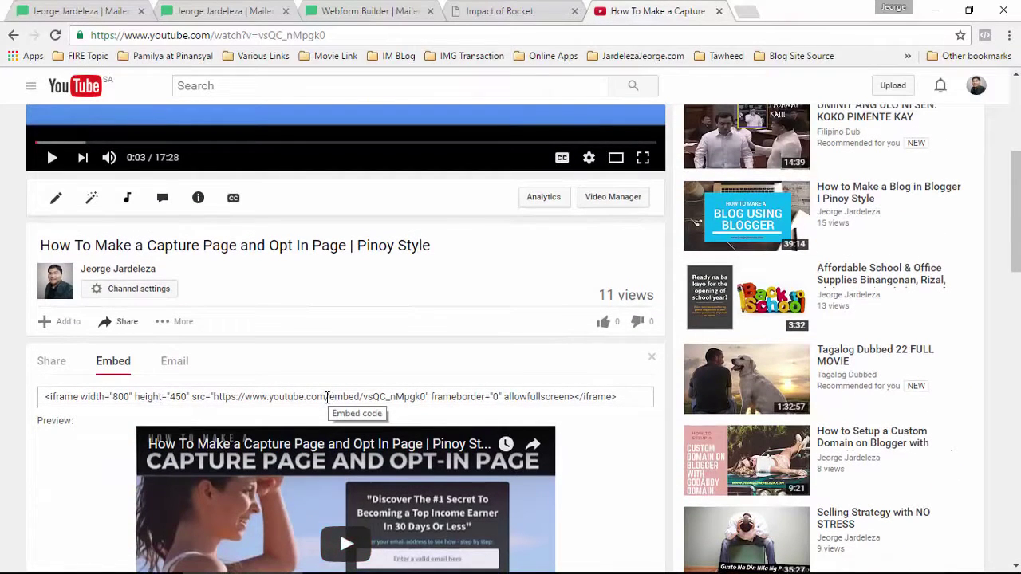
pyautogui.click(327, 396)
pyautogui.rightClick(327, 398)
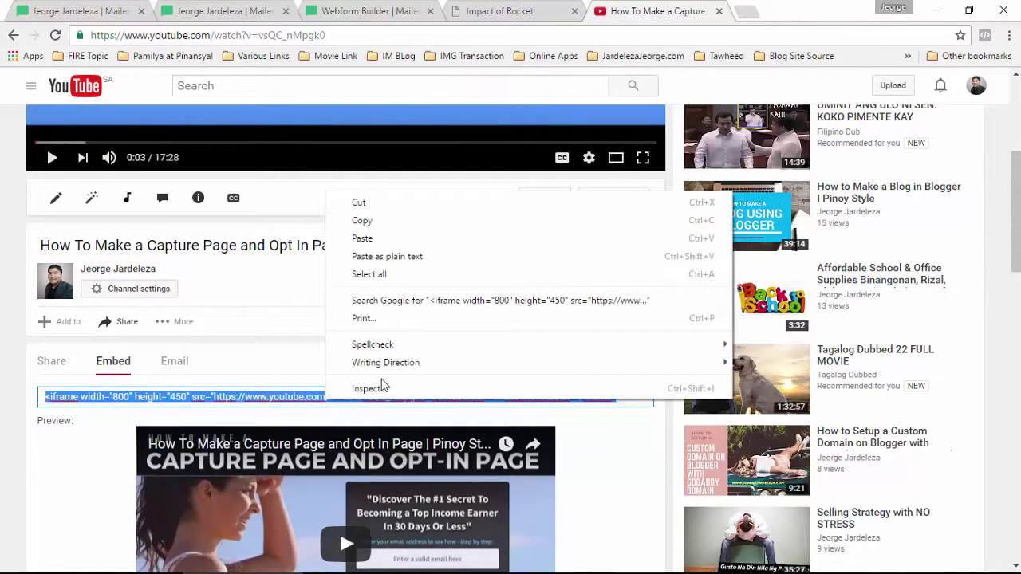
pyautogui.click(359, 222)
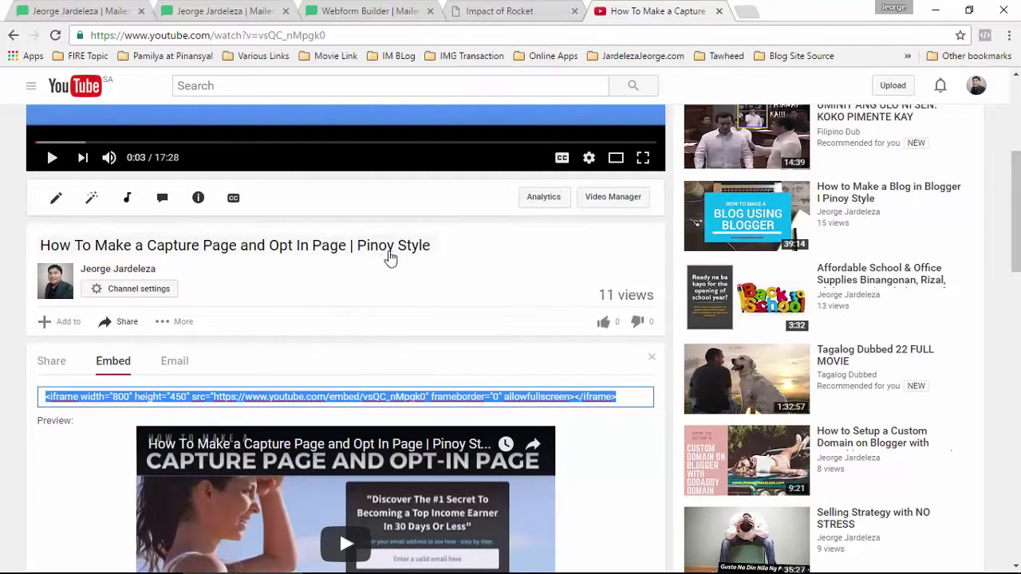
# Return to the MailerLite builder, paste the embed code into the Code block's custom HTML and save it.
pyautogui.click(410, 16)
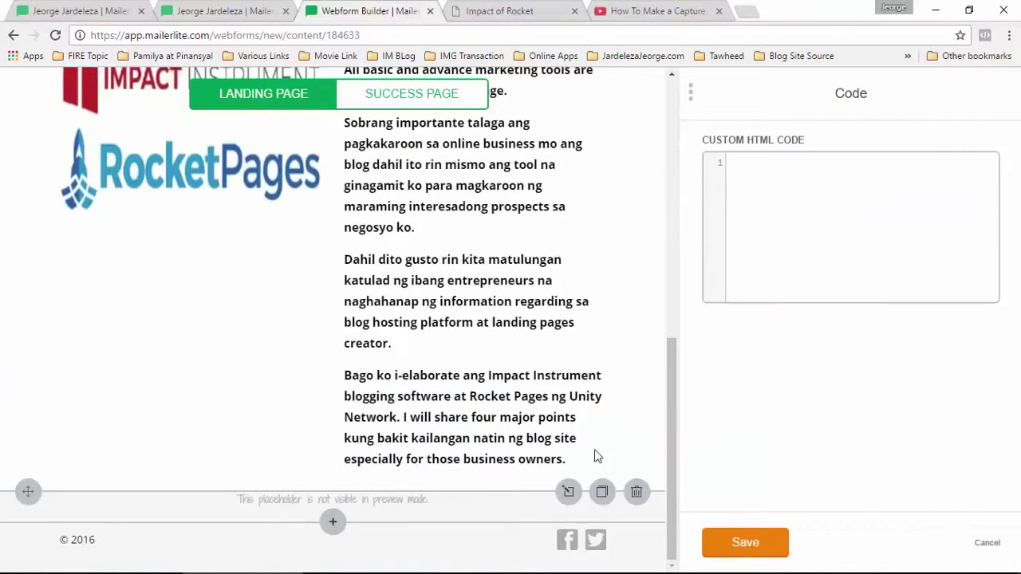
pyautogui.click(779, 170)
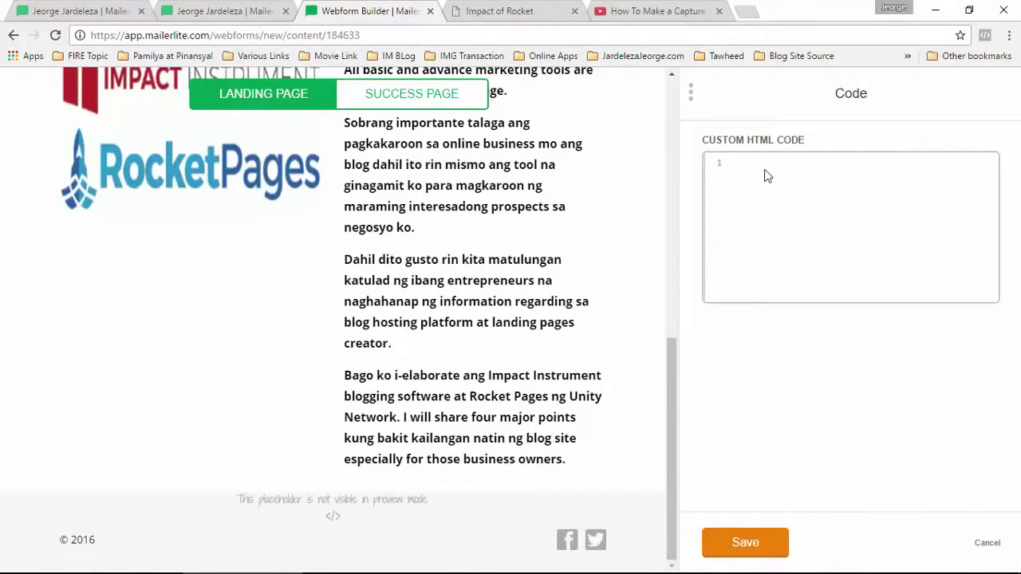
pyautogui.rightClick(764, 175)
pyautogui.click(797, 256)
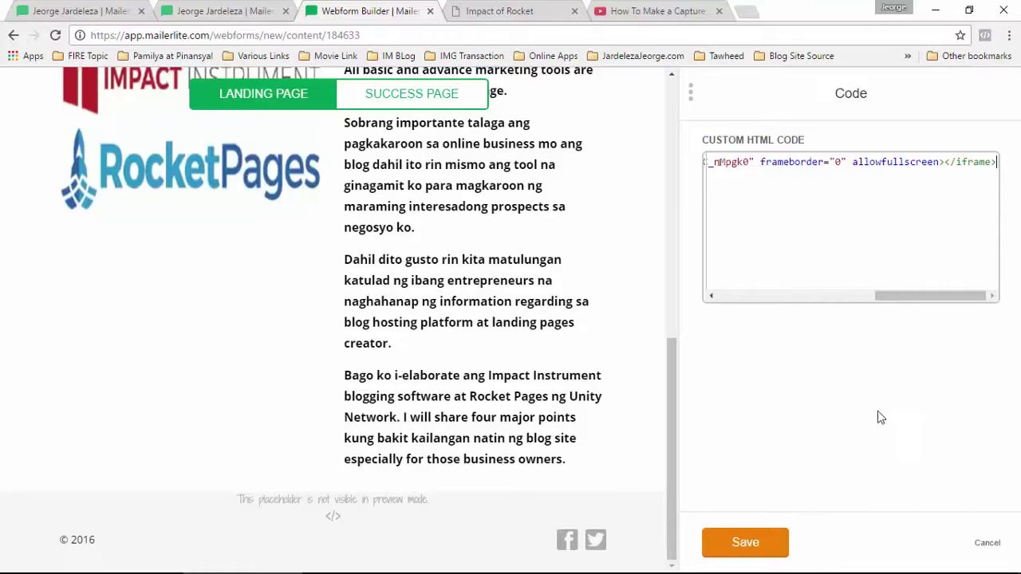
pyautogui.click(759, 542)
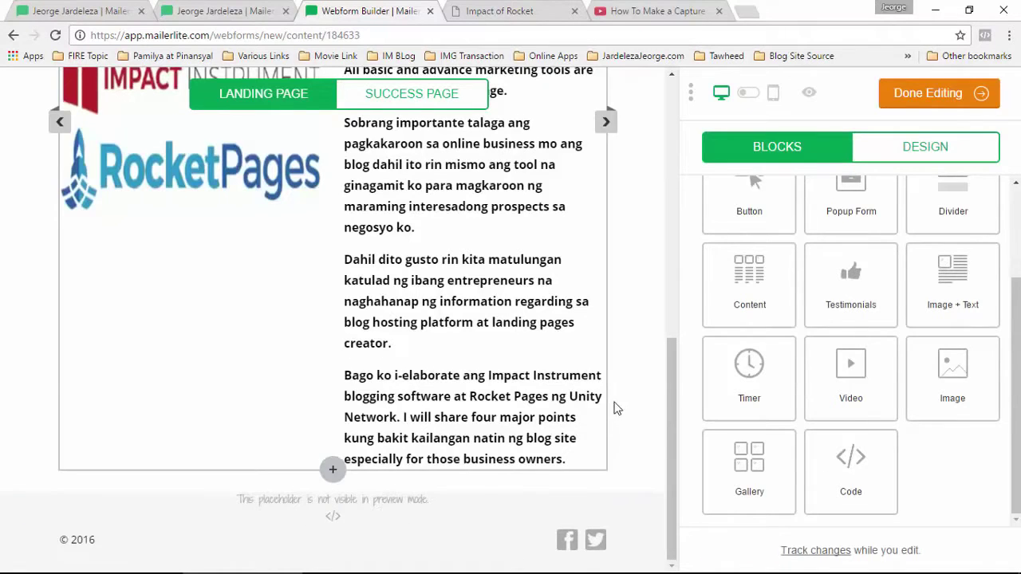
# Preview the landing page, check how the embedded video sits below the Image + Text block, and close the preview.
pyautogui.scroll(3, 626, 349)
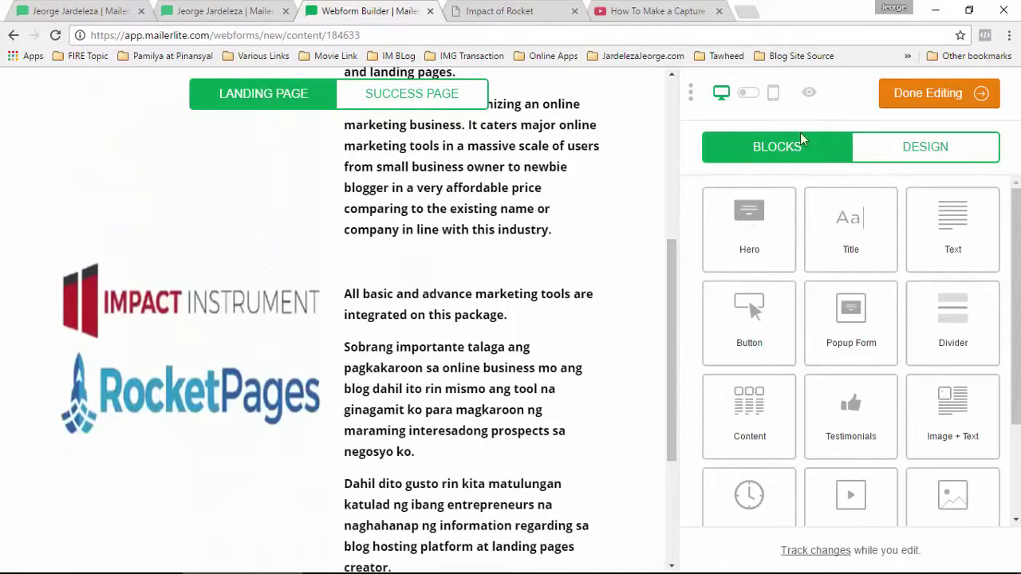
pyautogui.click(808, 92)
pyautogui.scroll(-8, 622, 324)
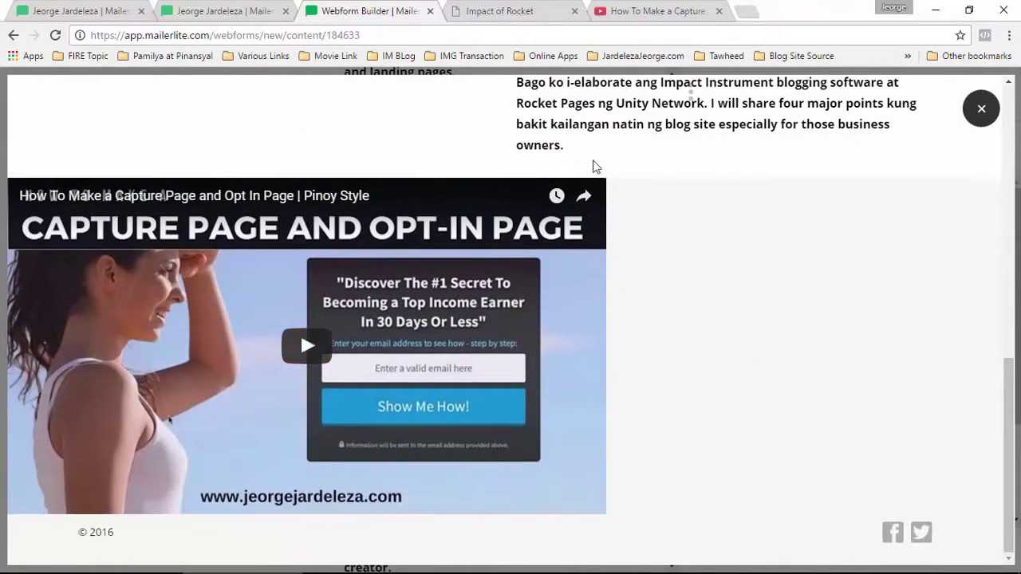
pyautogui.scroll(4, 620, 392)
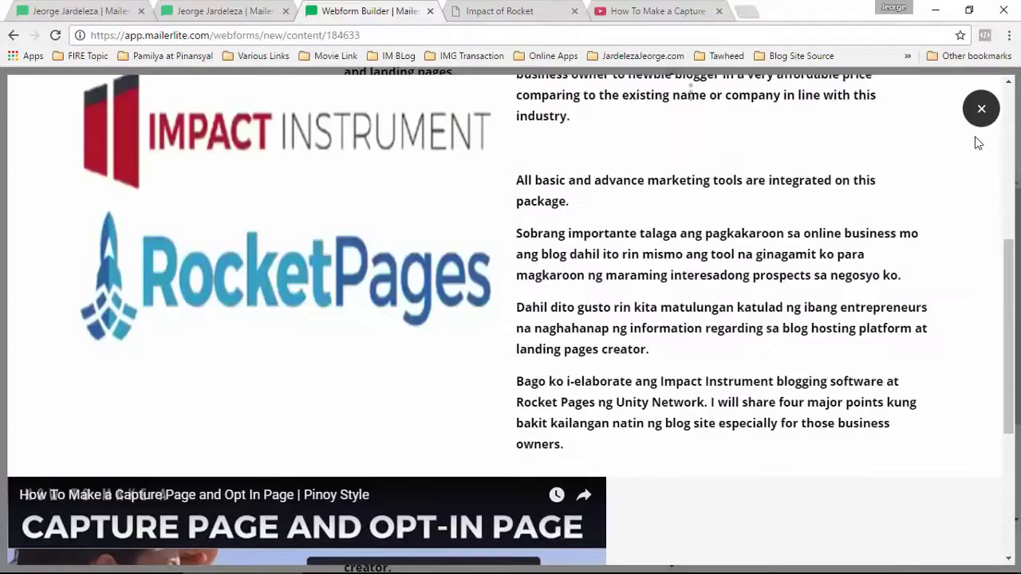
pyautogui.click(981, 108)
# Reopen the Code block's custom HTML and append a closing </center> tag after the iframe.
pyautogui.scroll(-3, 617, 355)
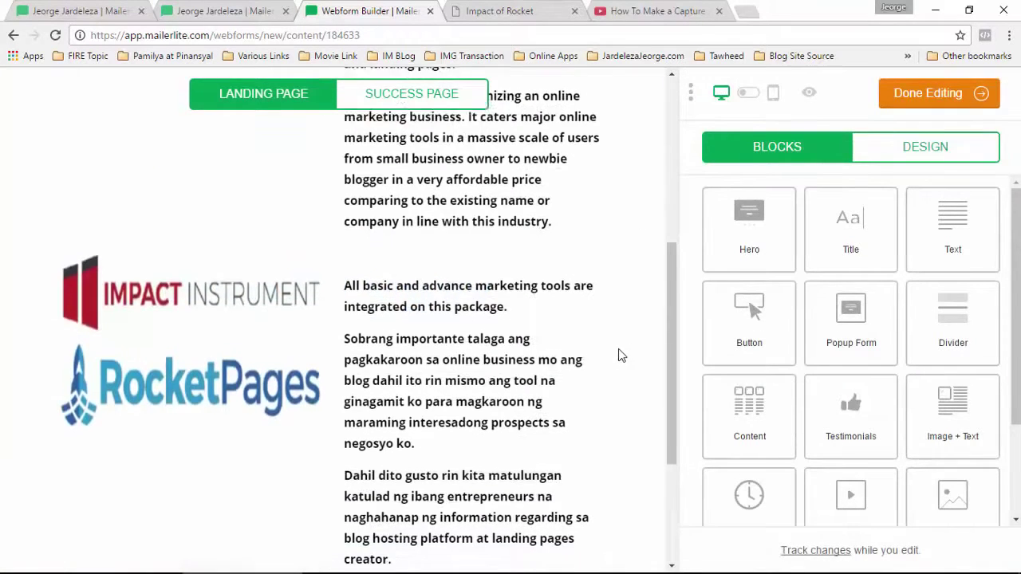
pyautogui.click(403, 507)
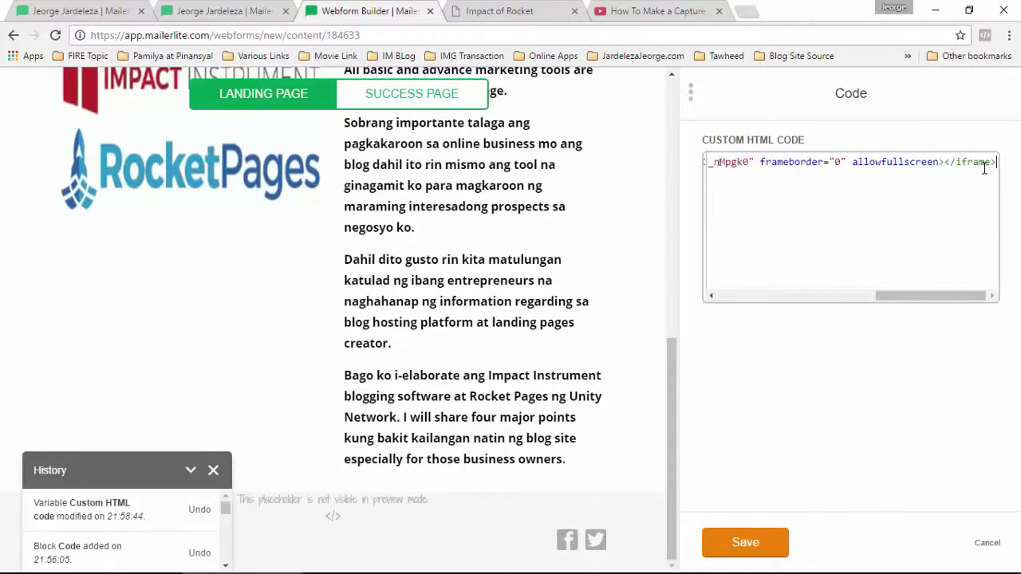
pyautogui.write('<')
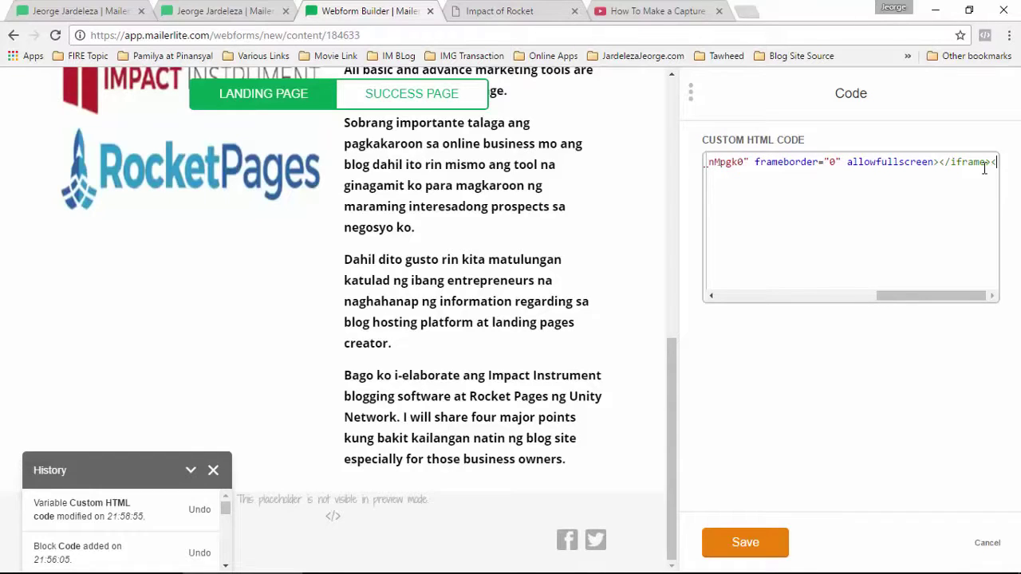
pyautogui.write('/')
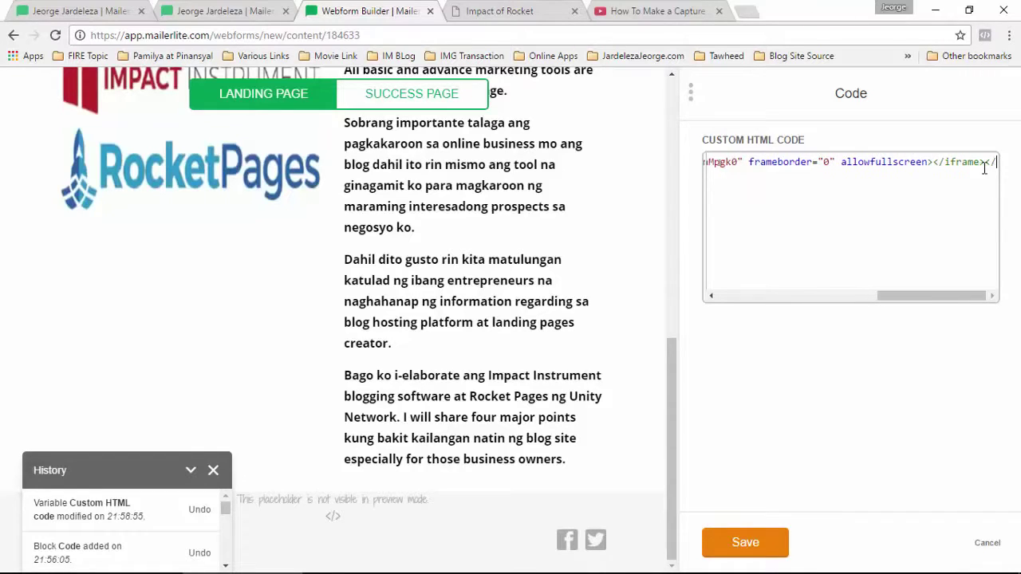
pyautogui.write('center')
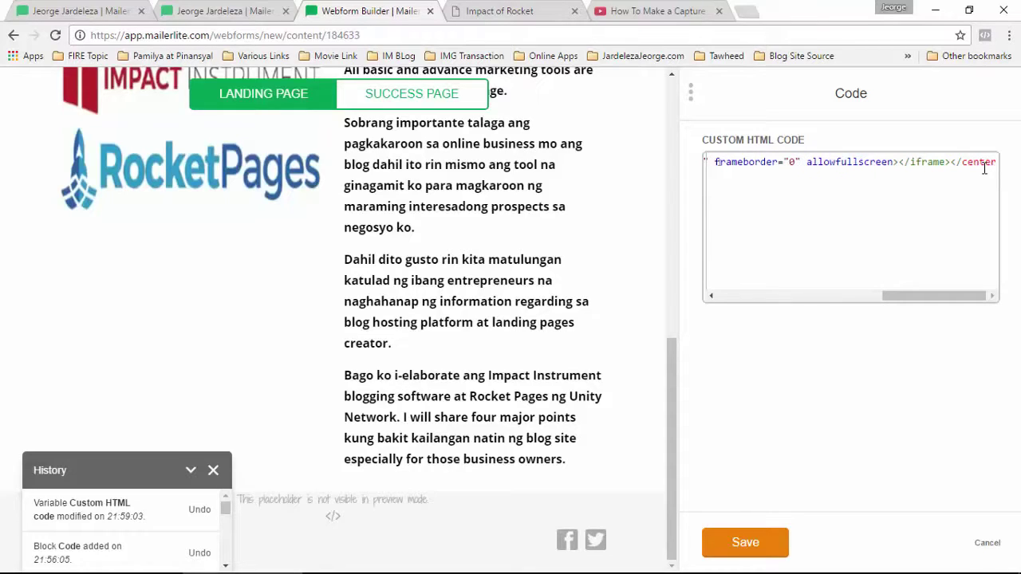
pyautogui.write('>')
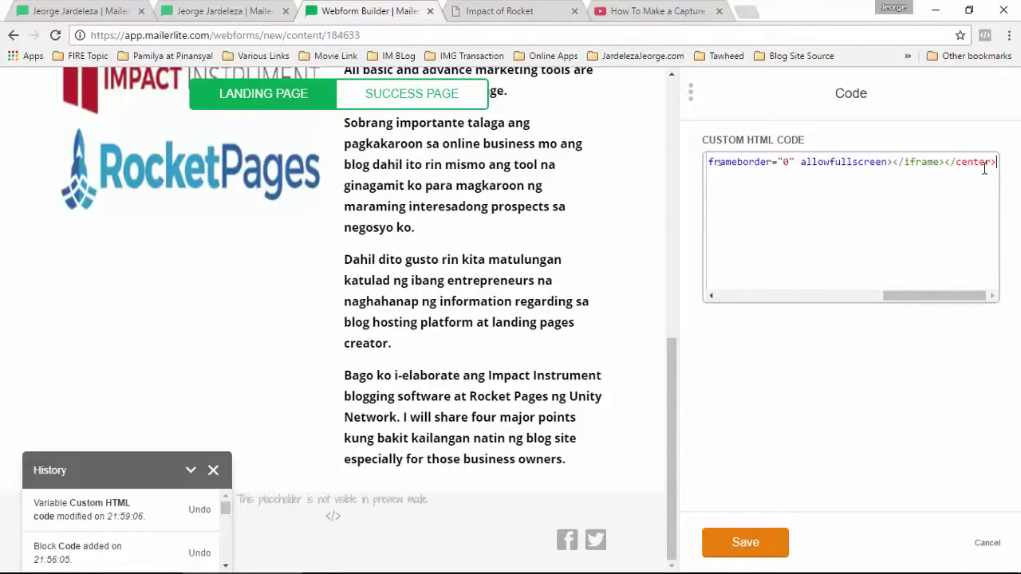
# Insert an opening <center> tag before the iframe in the custom HTML and save the Code block.
pyautogui.press('Left')
pyautogui.press('Left')
pyautogui.press('Left')
pyautogui.press('Left')
pyautogui.press('Left')
pyautogui.press('Left')
pyautogui.press('Left')
pyautogui.press('Left')
pyautogui.press('Left')
pyautogui.press('Left')
pyautogui.press('Left')
pyautogui.press('Left')
pyautogui.press('Left')
pyautogui.press('Left')
pyautogui.press('Left')
pyautogui.press('Left')
pyautogui.press('Left')
pyautogui.press('Left')
pyautogui.press('Left')
pyautogui.press('Left')
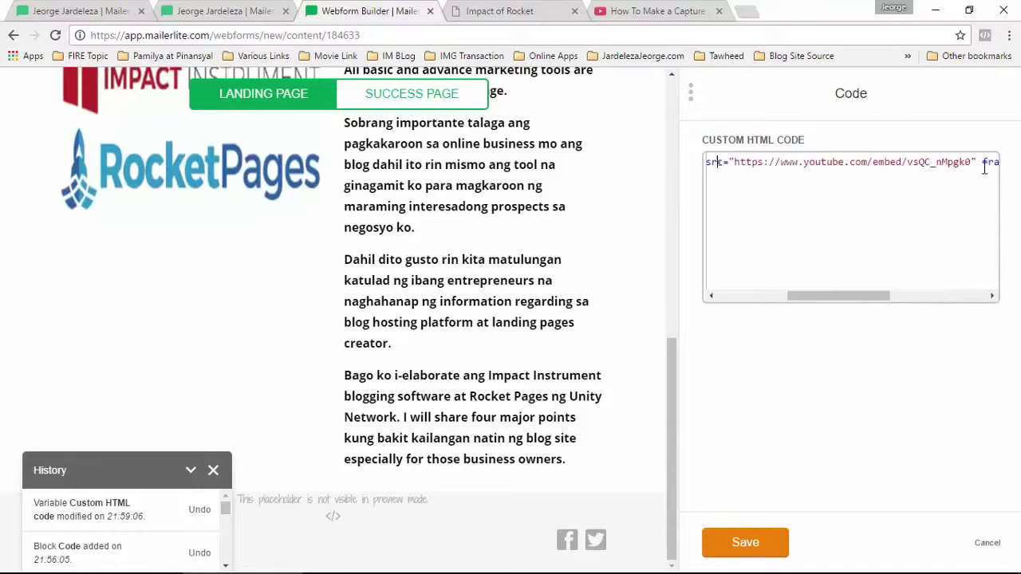
pyautogui.press('Left')
pyautogui.press('Left')
pyautogui.press('Left')
pyautogui.press('Left')
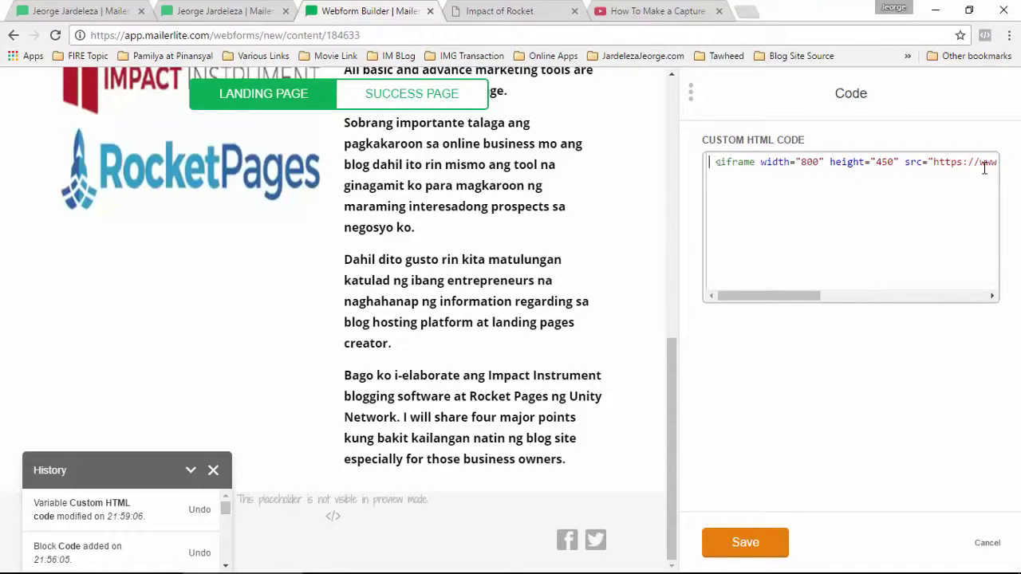
pyautogui.write('<')
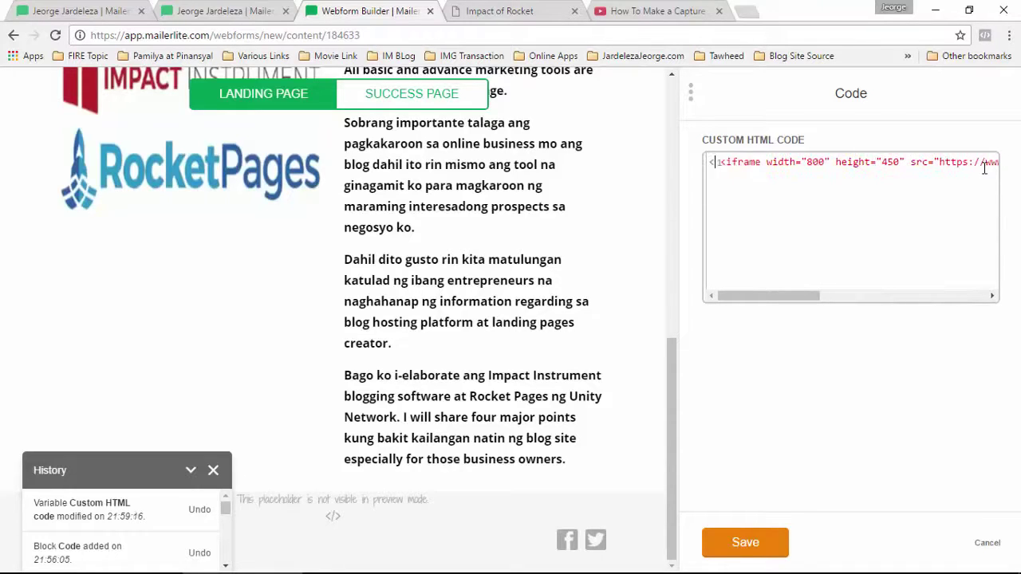
pyautogui.write('center')
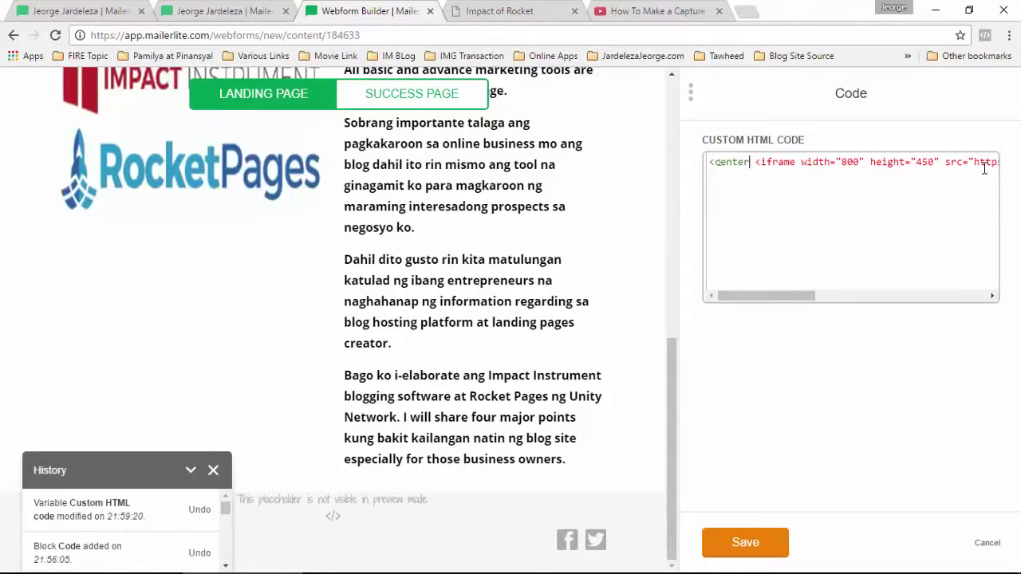
pyautogui.write('>')
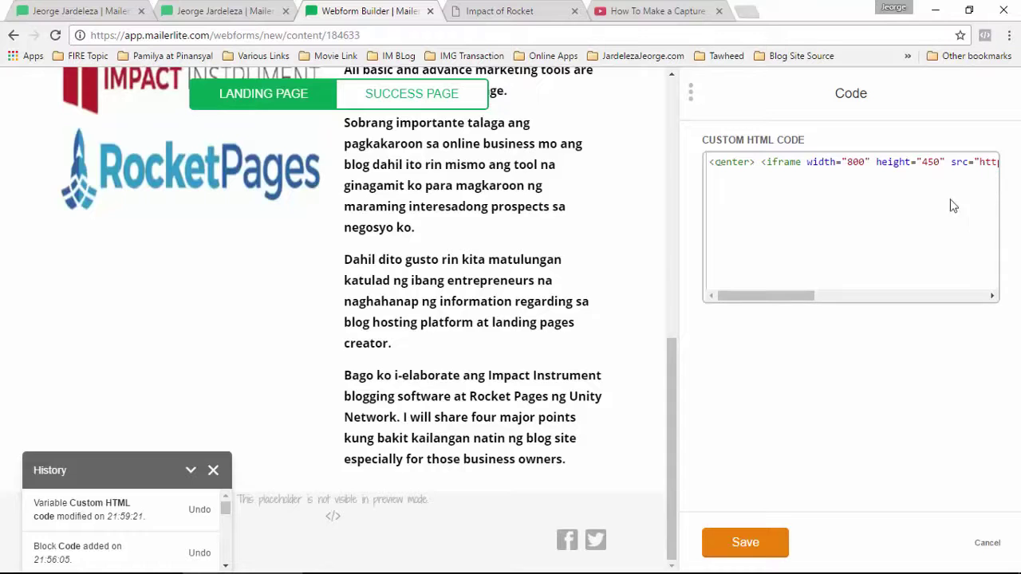
pyautogui.click(745, 541)
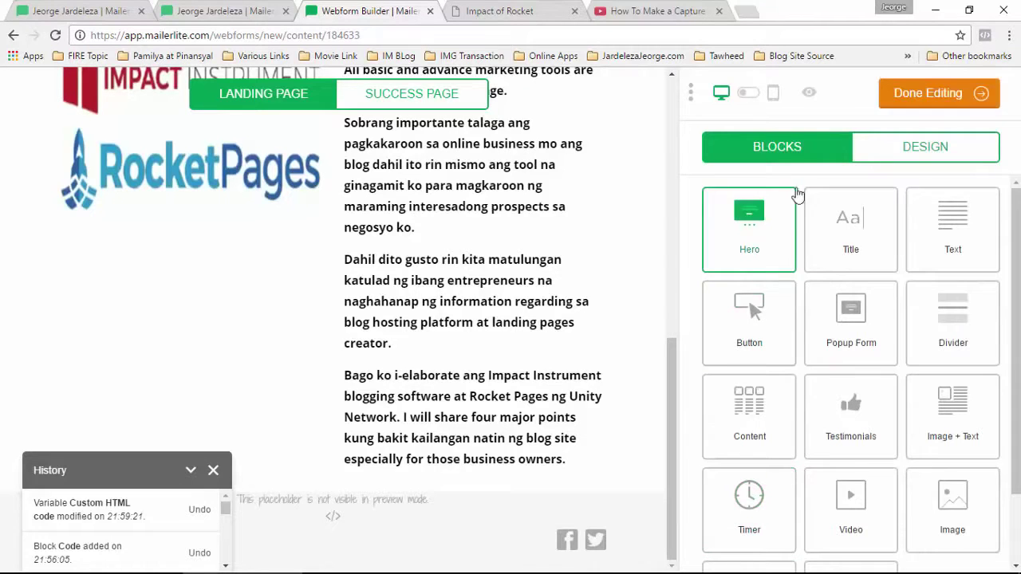
# Preview the landing page again to check the video's horizontal alignment, and close the preview.
pyautogui.click(808, 93)
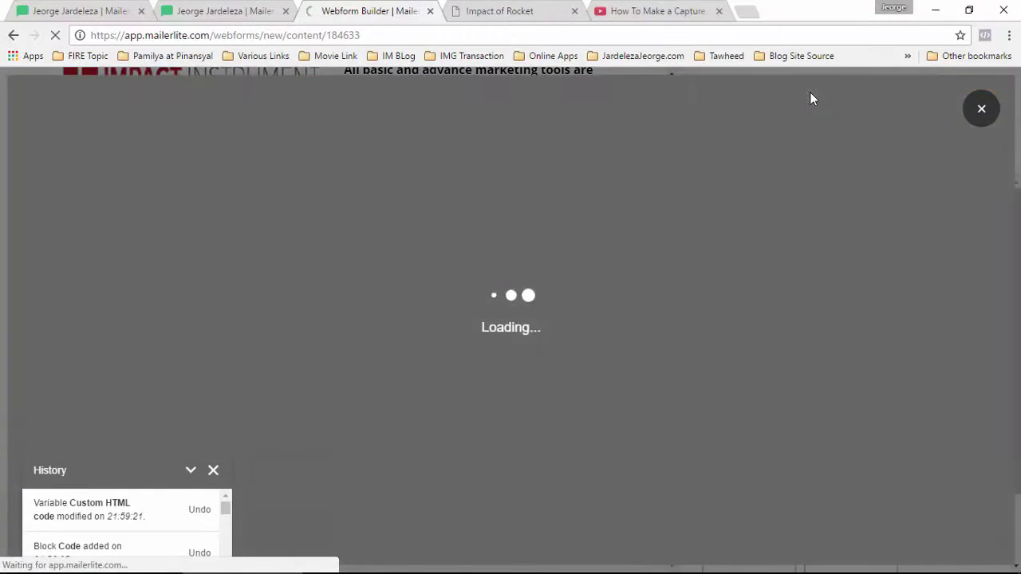
pyautogui.scroll(-8, 786, 247)
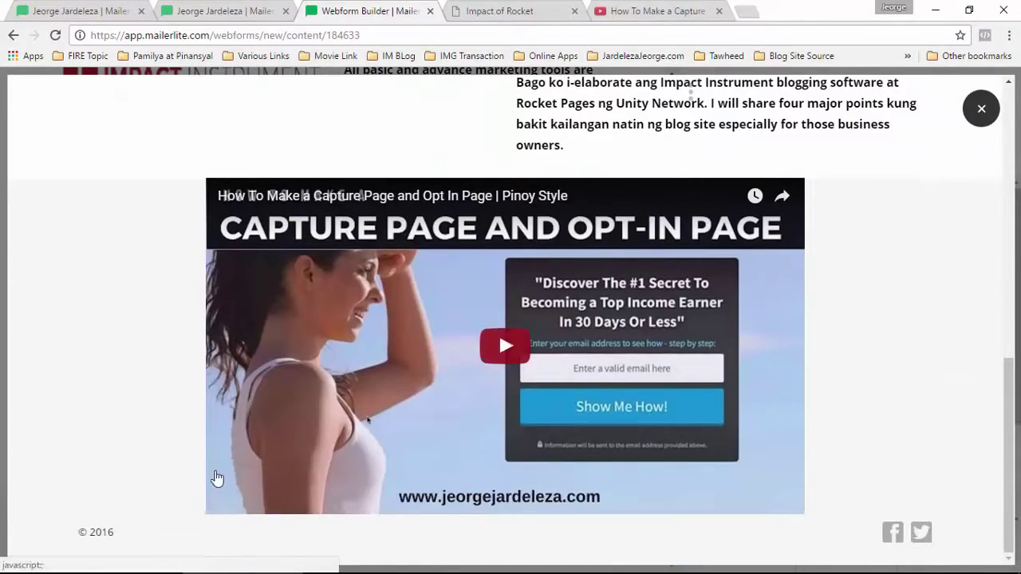
pyautogui.click(981, 108)
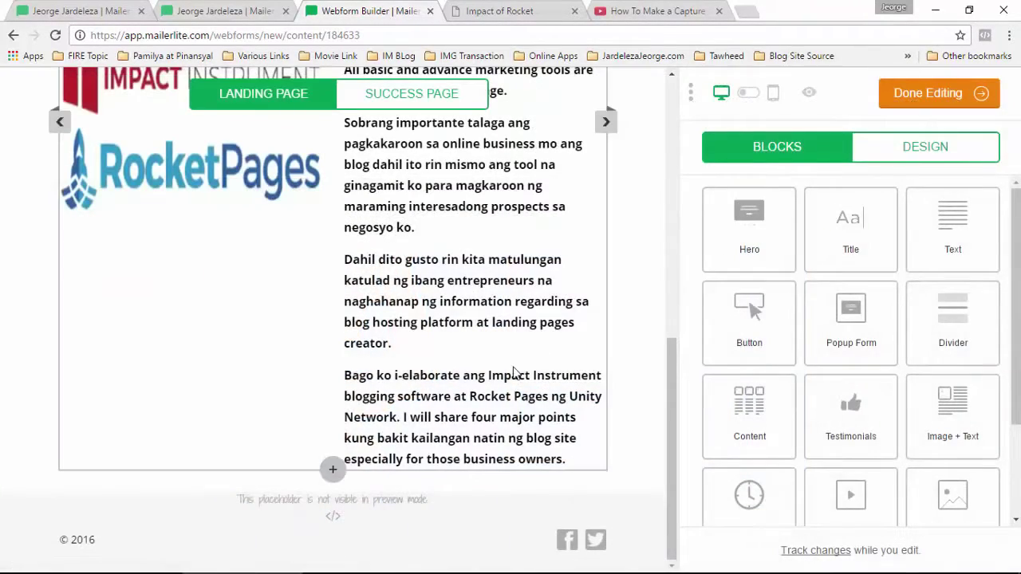
# Check the published page's section below the review videos for the next block to recreate, and return to the builder.
pyautogui.click(625, 13)
pyautogui.click(515, 16)
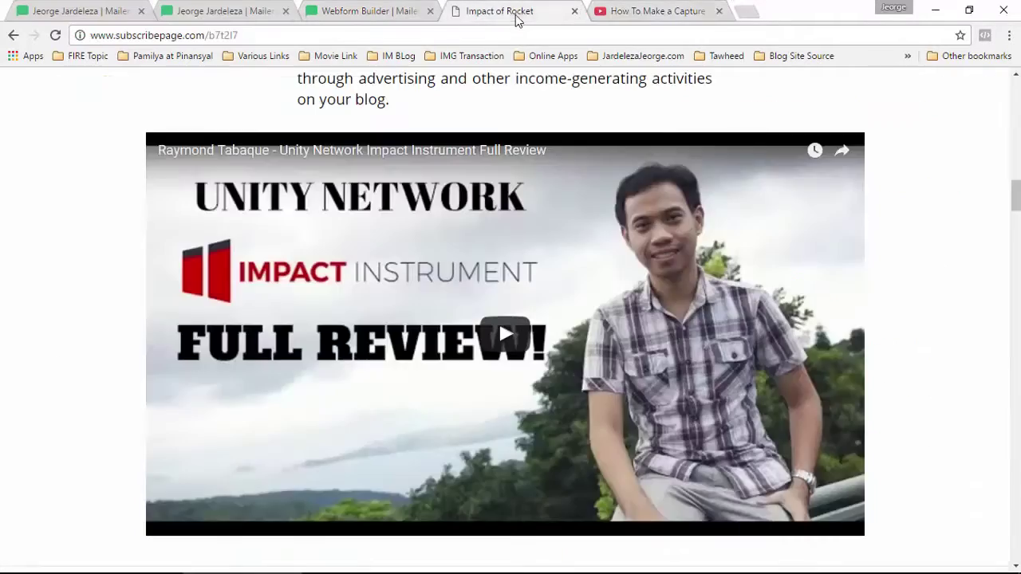
pyautogui.scroll(-5, 578, 258)
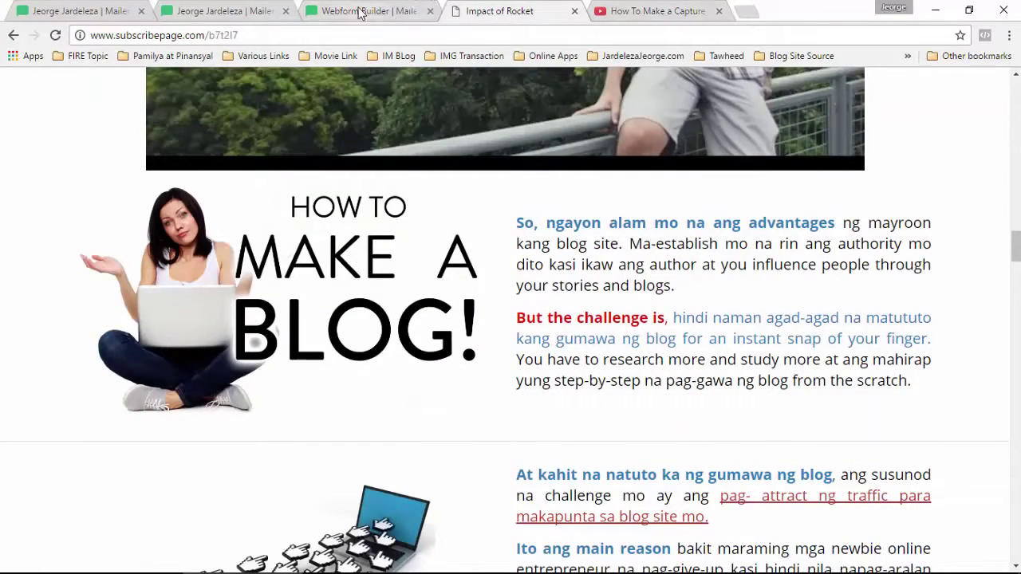
pyautogui.click(357, 10)
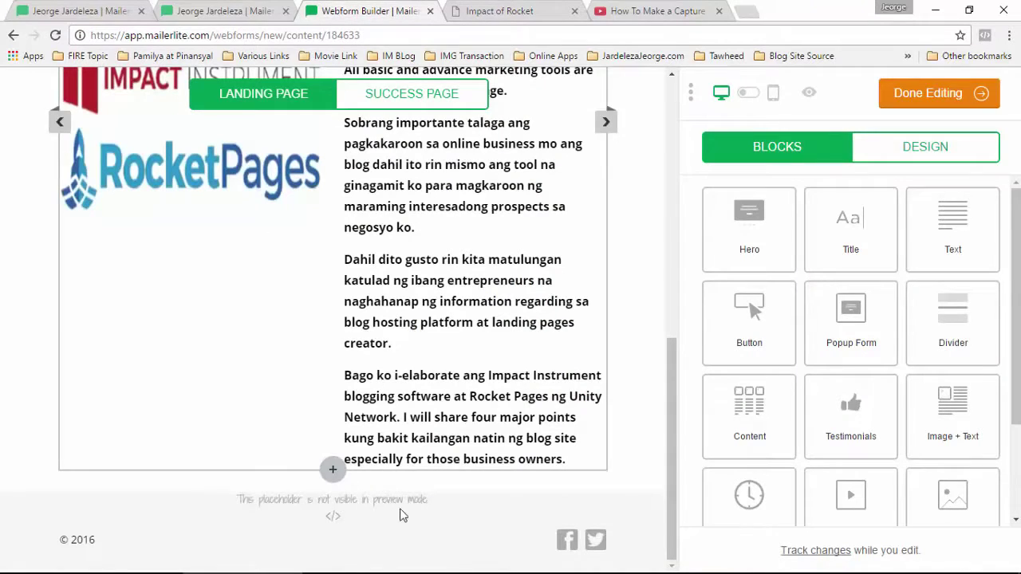
# Browse the available block types and look through the published page's blog and membership sections for the next block to recreate.
pyautogui.scroll(-2, 878, 426)
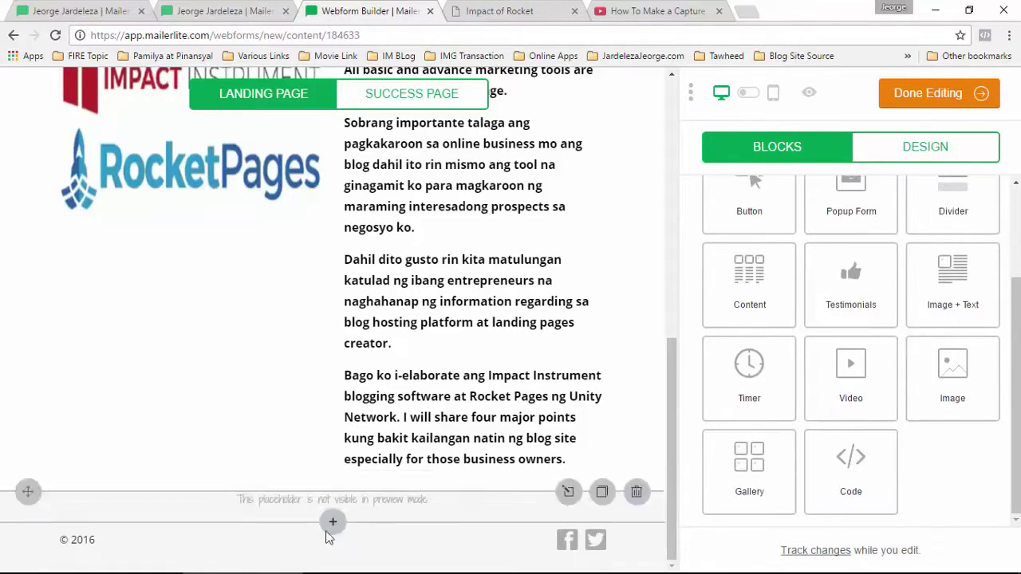
pyautogui.click(332, 522)
pyautogui.click(854, 470)
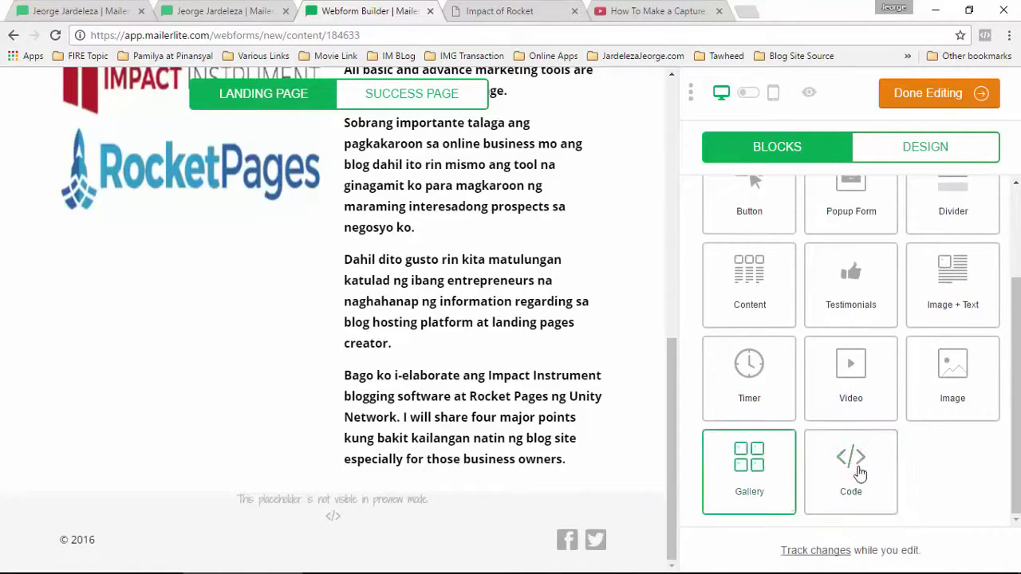
pyautogui.click(500, 11)
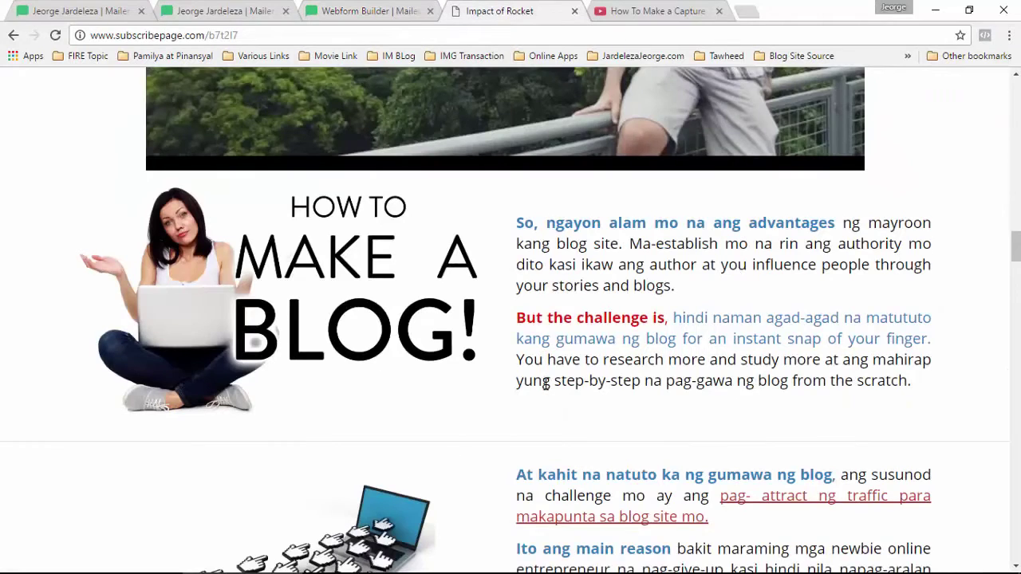
pyautogui.scroll(-3, 545, 385)
pyautogui.scroll(-10, 726, 453)
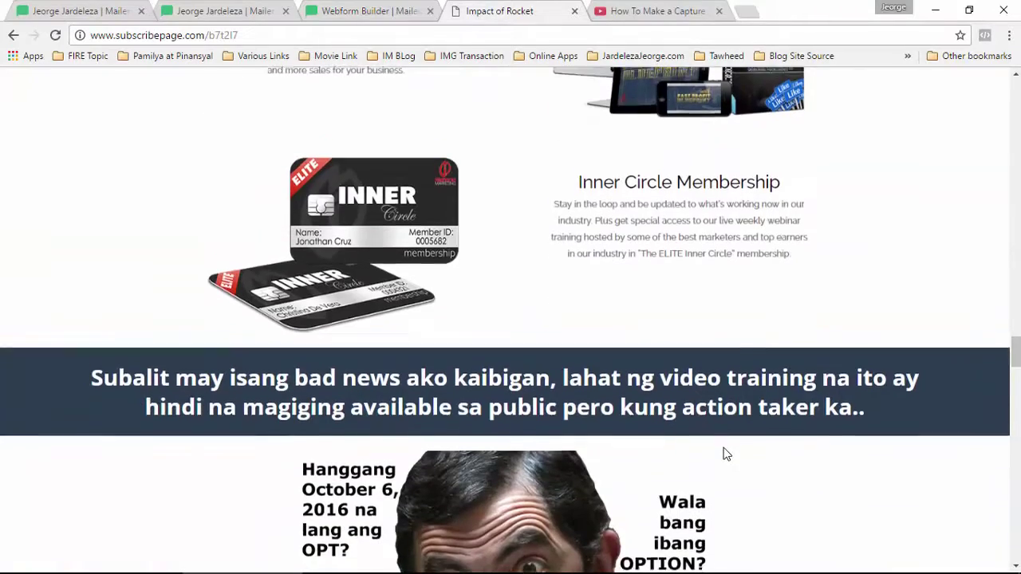
pyautogui.scroll(-5, 742, 407)
pyautogui.click(382, 12)
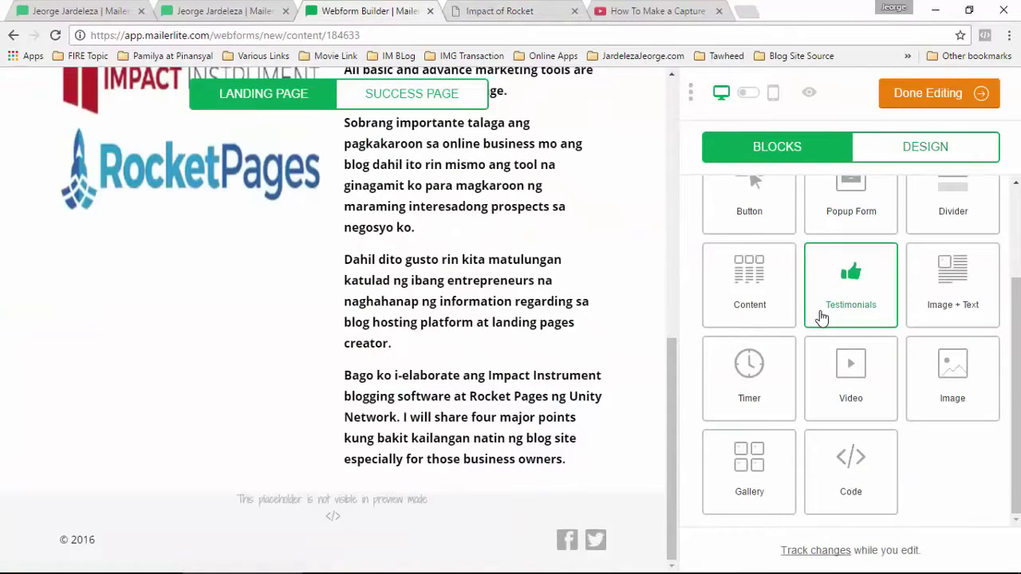
# Examine the published page from the October 6 promo banner down to the user comments, and return to the builder.
pyautogui.click(499, 11)
pyautogui.scroll(-4, 510, 319)
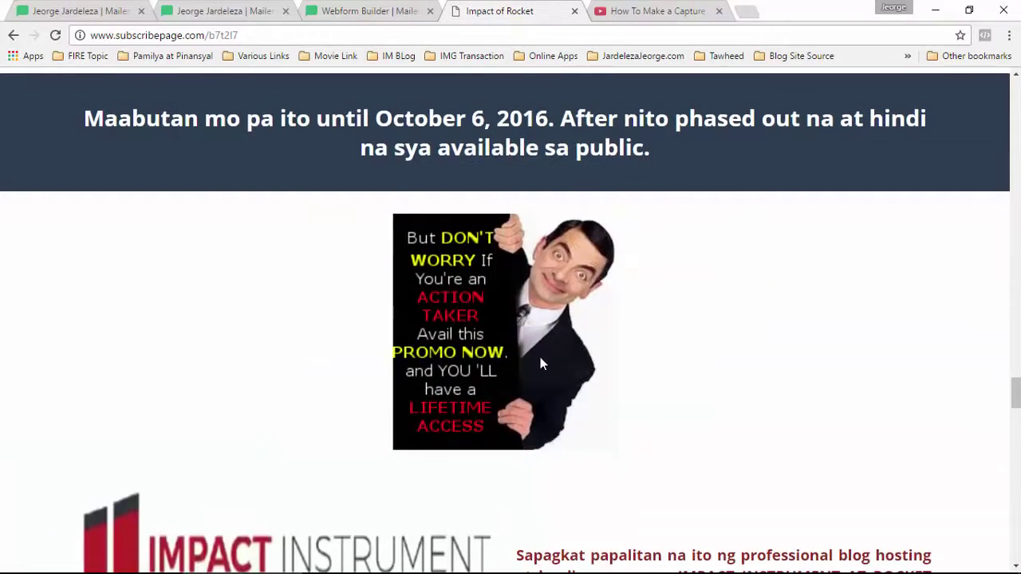
pyautogui.scroll(-4, 540, 363)
pyautogui.scroll(-5, 540, 363)
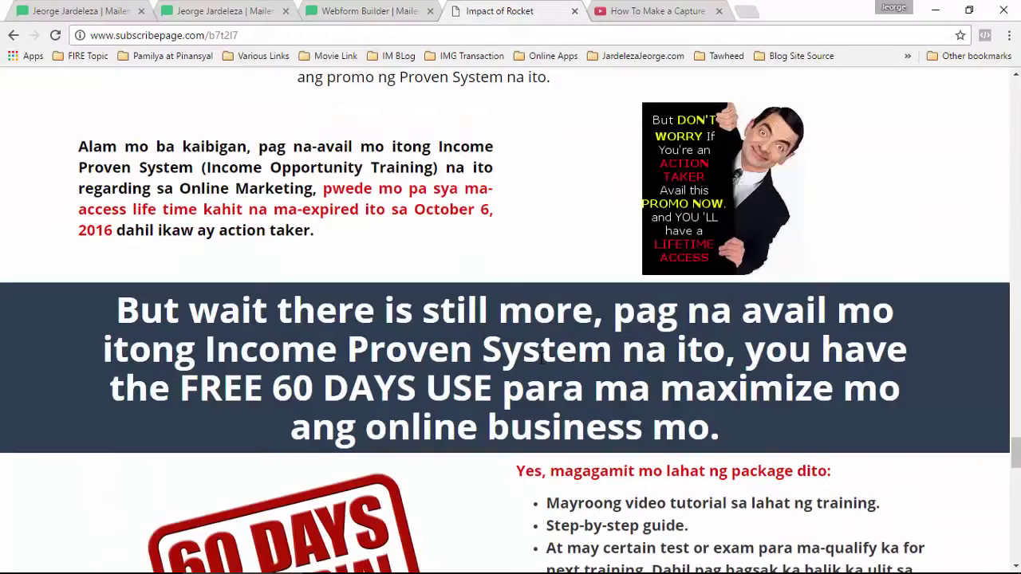
pyautogui.scroll(-9, 541, 363)
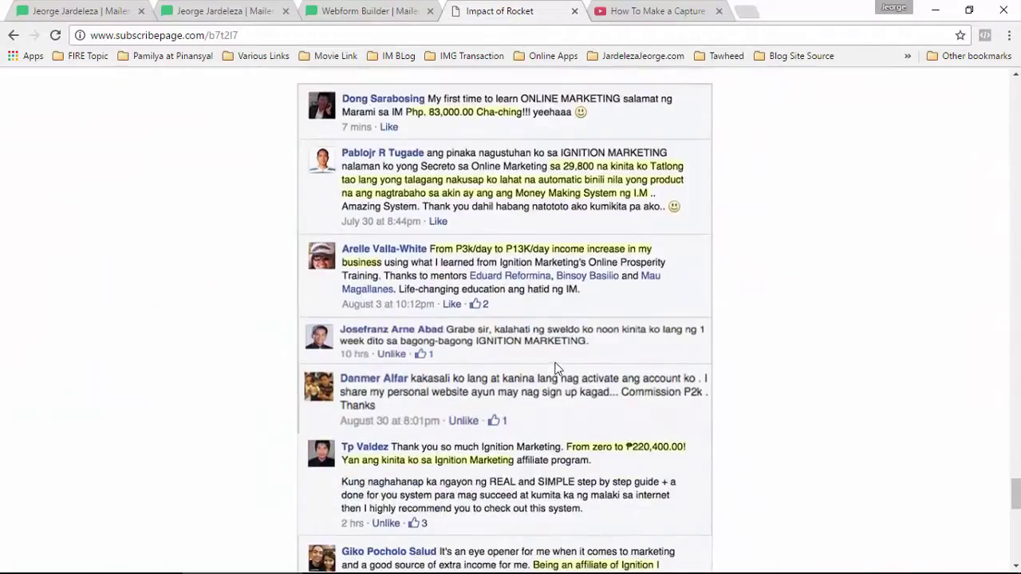
pyautogui.scroll(7, 557, 368)
pyautogui.hotkey('ctrl', 'shift', 'Tab')
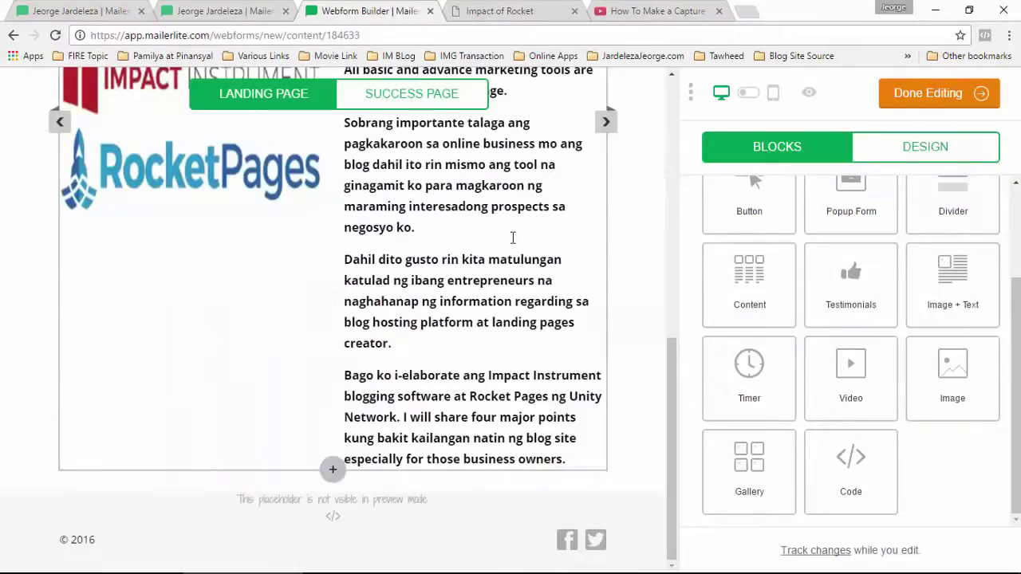
# Examine the 60 Days Free Trial section and the "See what our system users are saying..." image on the published page, and return to the builder.
pyautogui.click(509, 11)
pyautogui.scroll(-5, 590, 391)
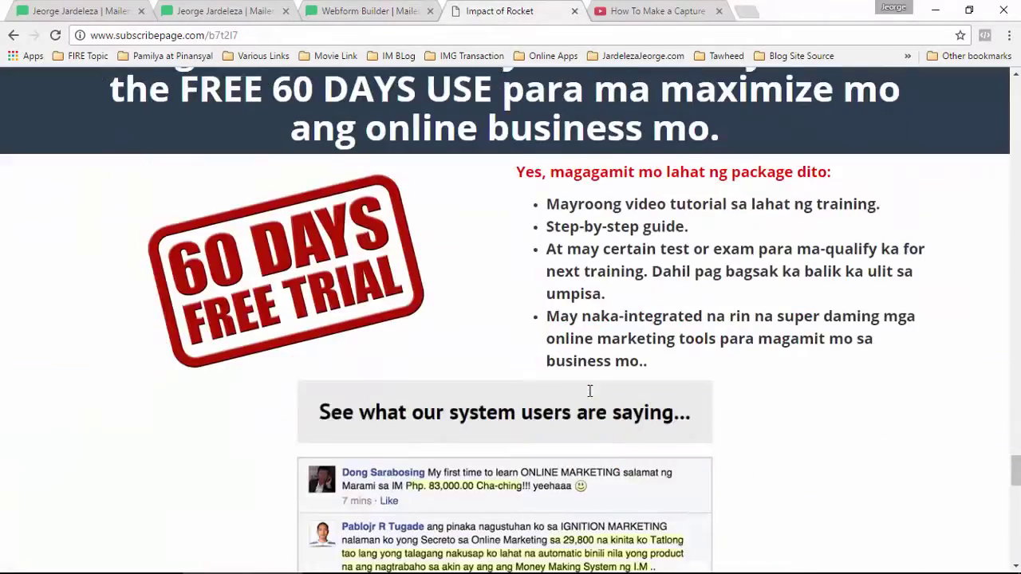
pyautogui.scroll(-5, 590, 390)
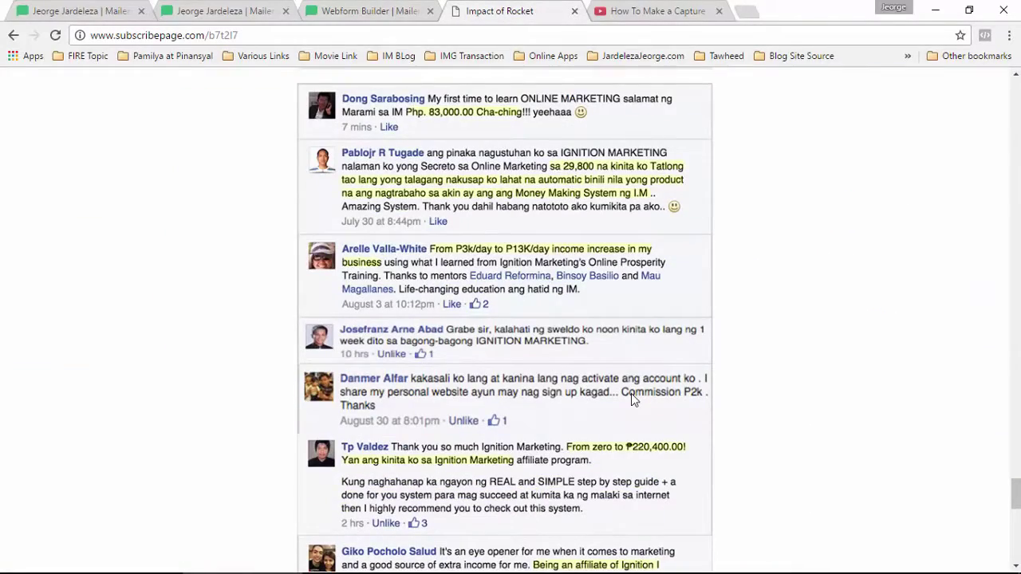
pyautogui.scroll(2, 764, 360)
pyautogui.scroll(-2, 598, 348)
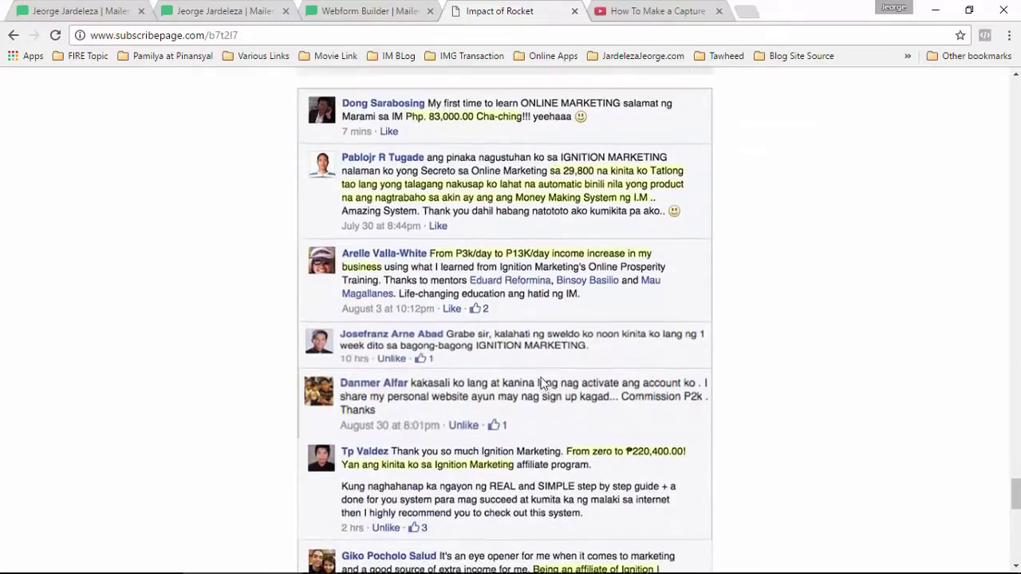
pyautogui.scroll(2, 433, 336)
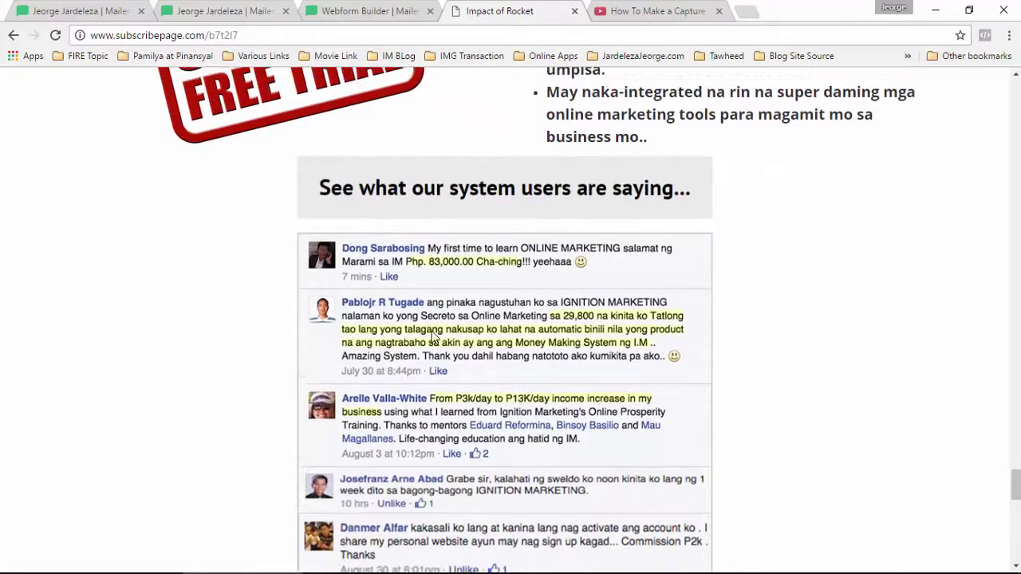
pyautogui.click(363, 12)
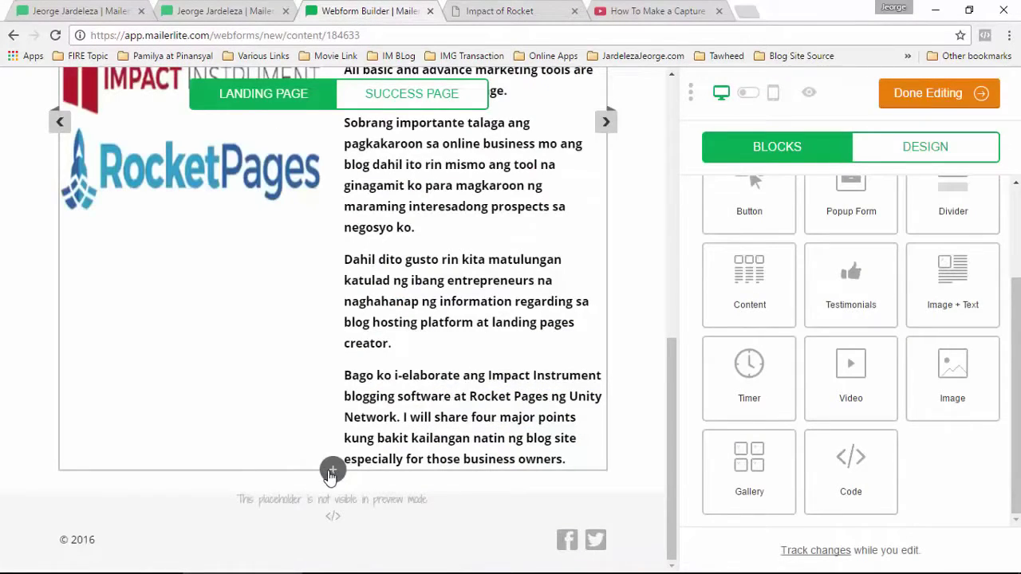
# Add an Image block below the Impact Instrument and Rocket Pages text and fill it with 2016-09-26_2114.png from the file manager.
pyautogui.click(332, 470)
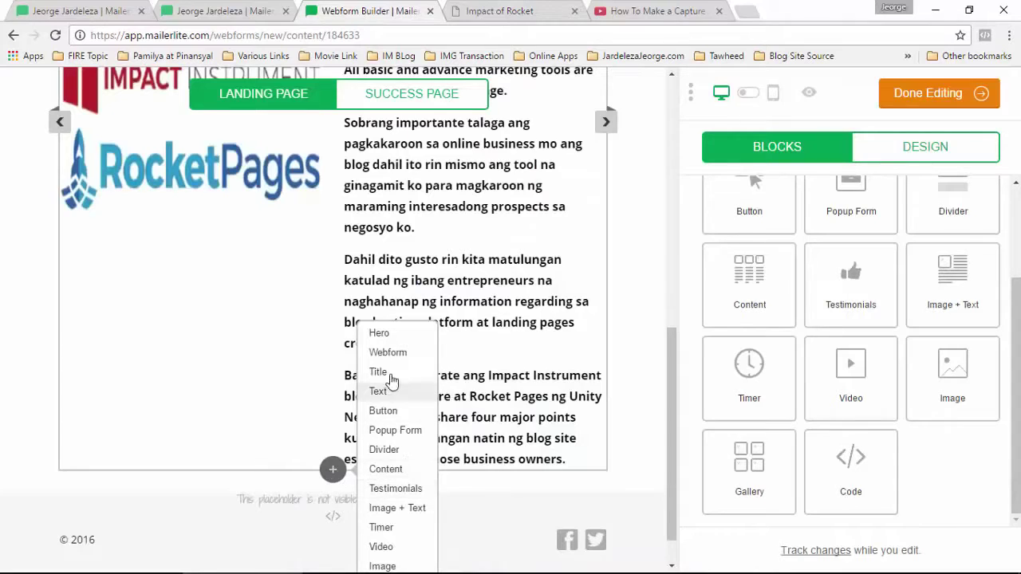
pyautogui.click(386, 565)
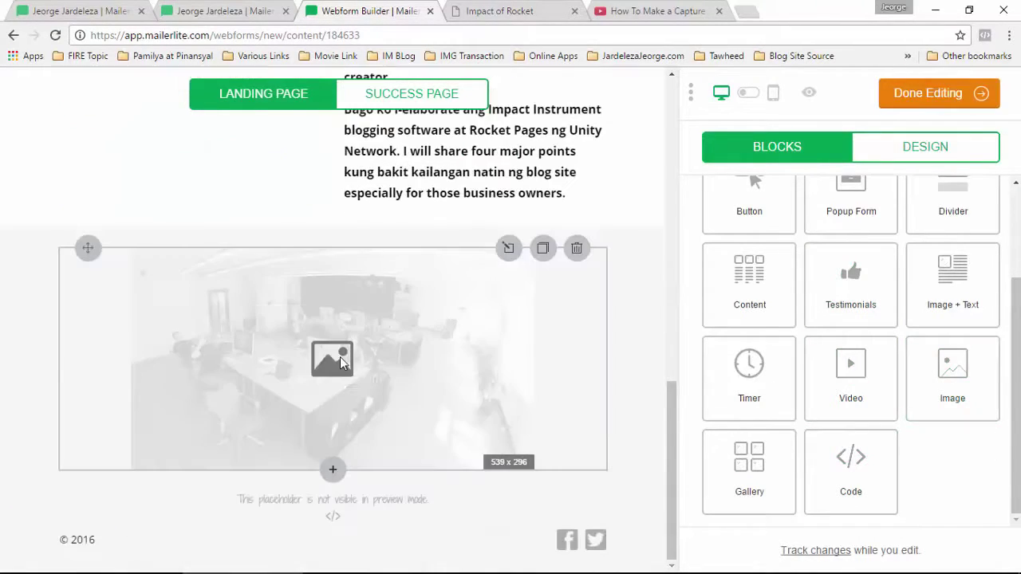
pyautogui.click(373, 346)
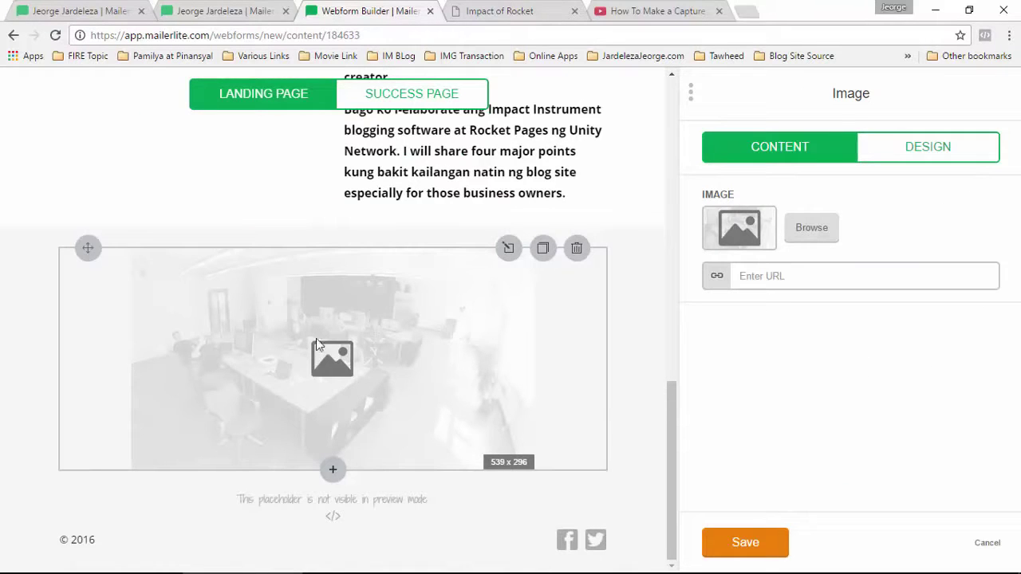
pyautogui.click(747, 239)
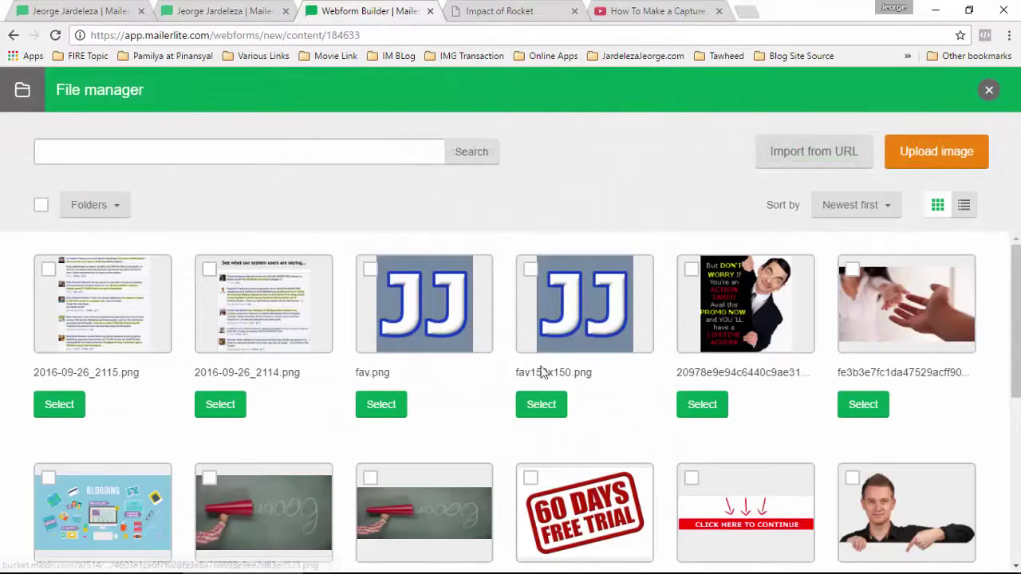
pyautogui.click(238, 411)
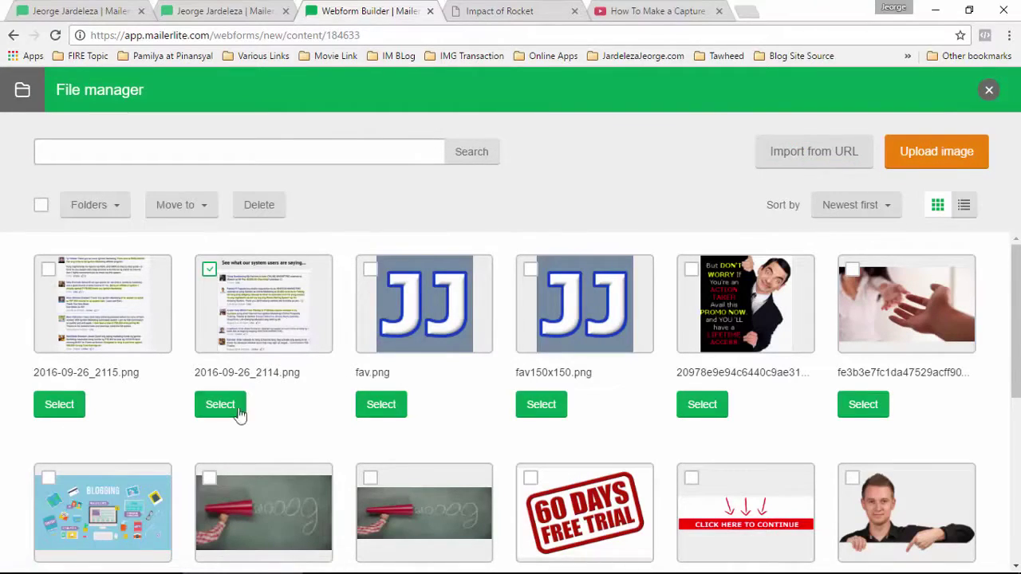
# Review the landing page from the header down to the newly placed user comments image.
pyautogui.scroll(6, 442, 311)
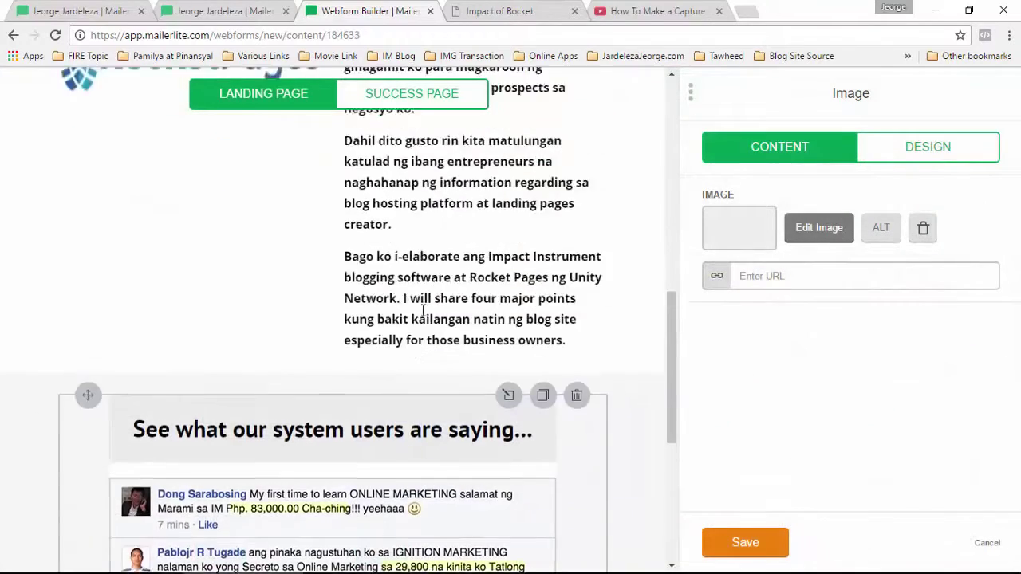
pyautogui.scroll(-5, 434, 319)
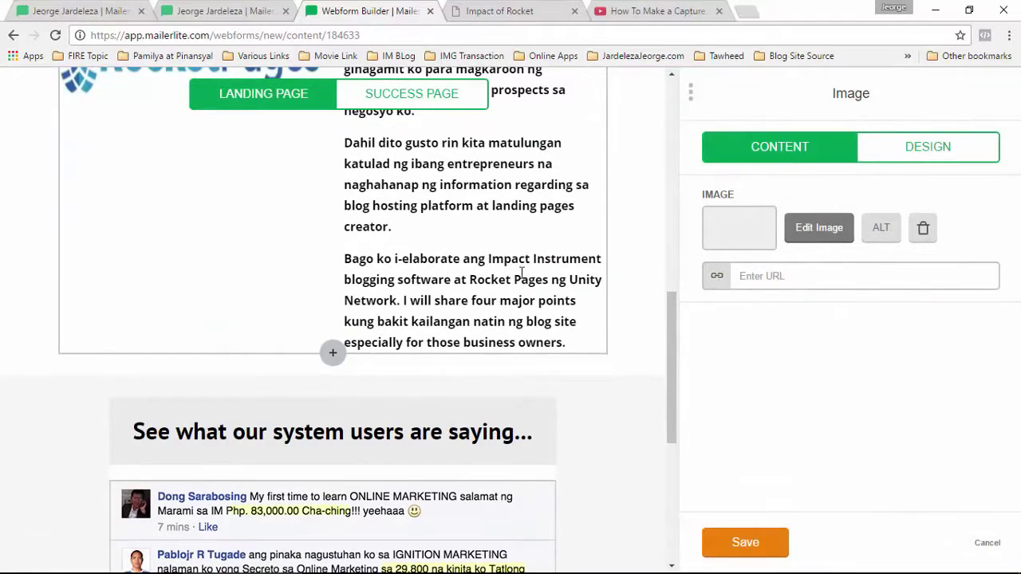
pyautogui.scroll(-3, 373, 339)
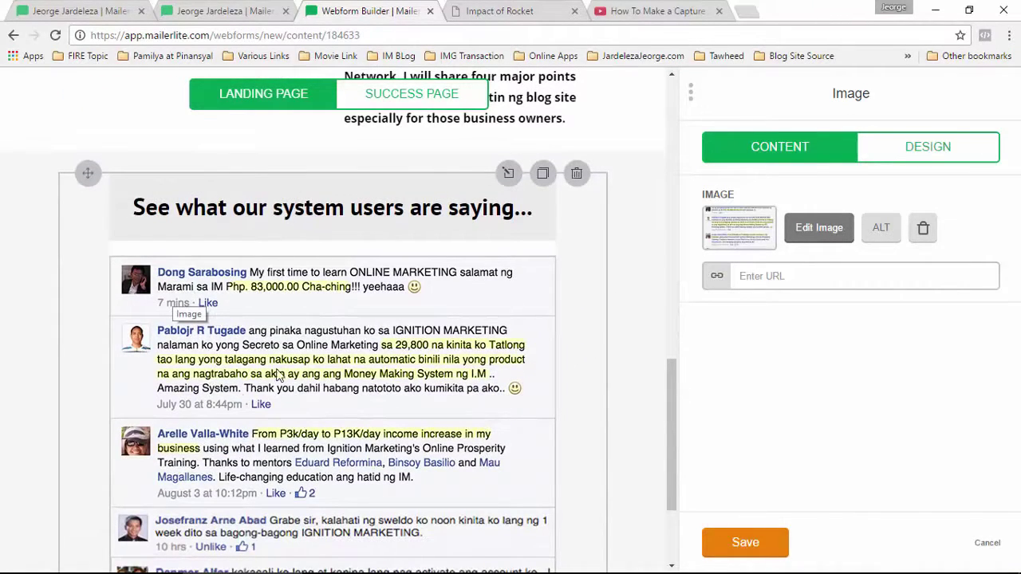
pyautogui.scroll(-2, 401, 459)
pyautogui.scroll(3, 422, 415)
pyautogui.scroll(-3, 446, 375)
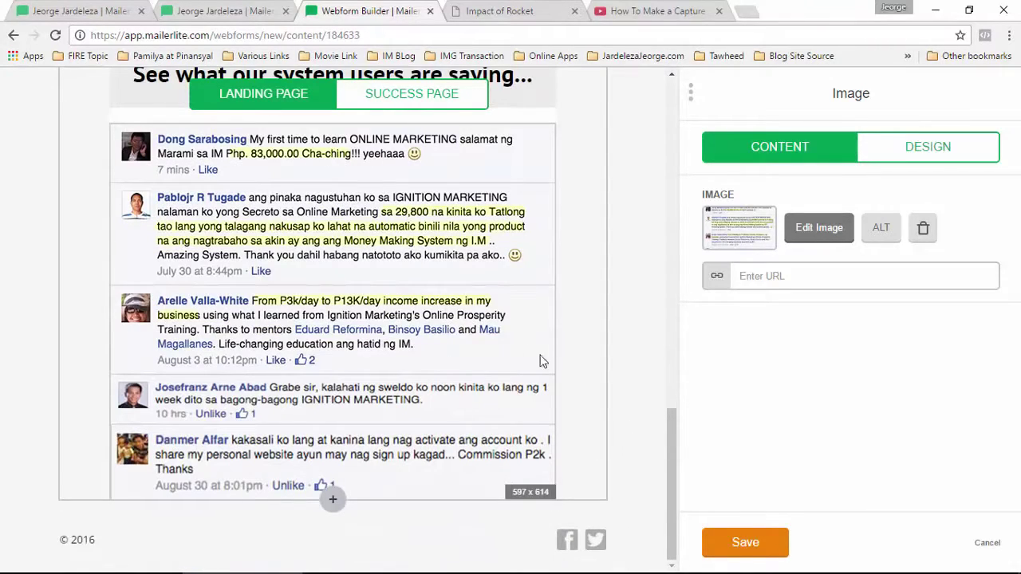
pyautogui.moveTo(669, 454); pyautogui.dragTo(683, 91)
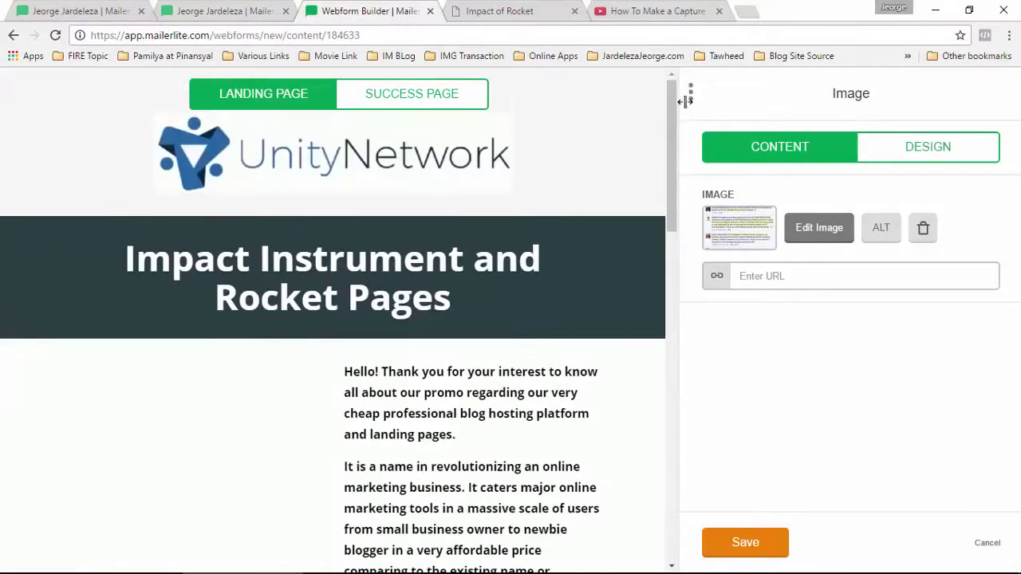
pyautogui.scroll(-4, 464, 233)
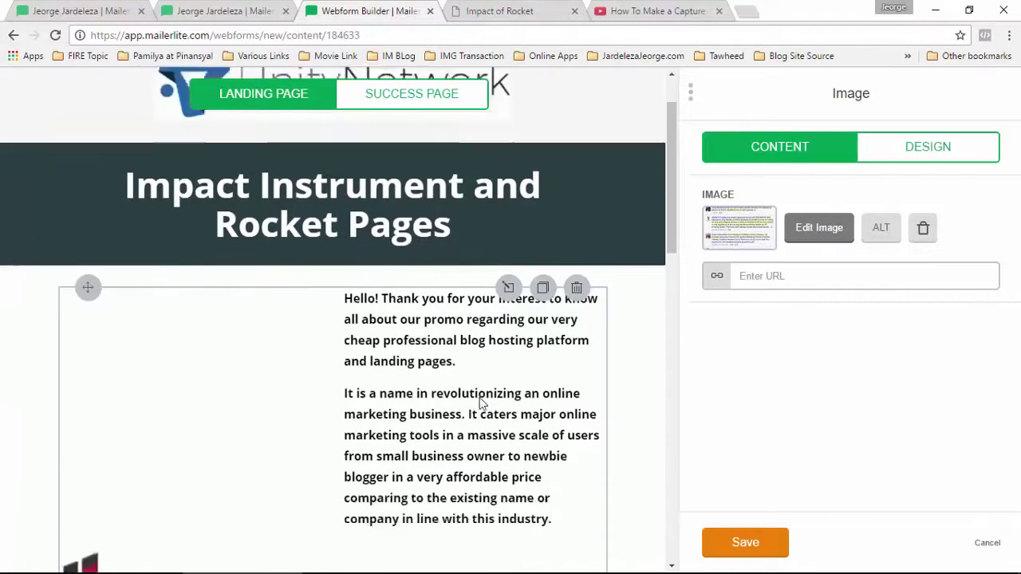
pyautogui.scroll(-12, 420, 410)
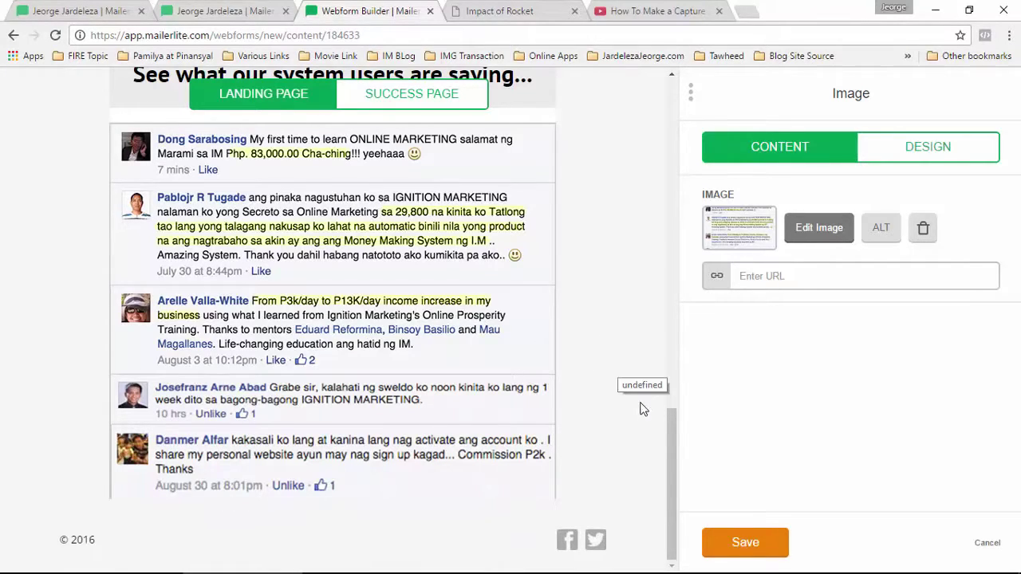
# Add a Button block beneath the user comments image and label it "Click here to continue".
pyautogui.click(332, 498)
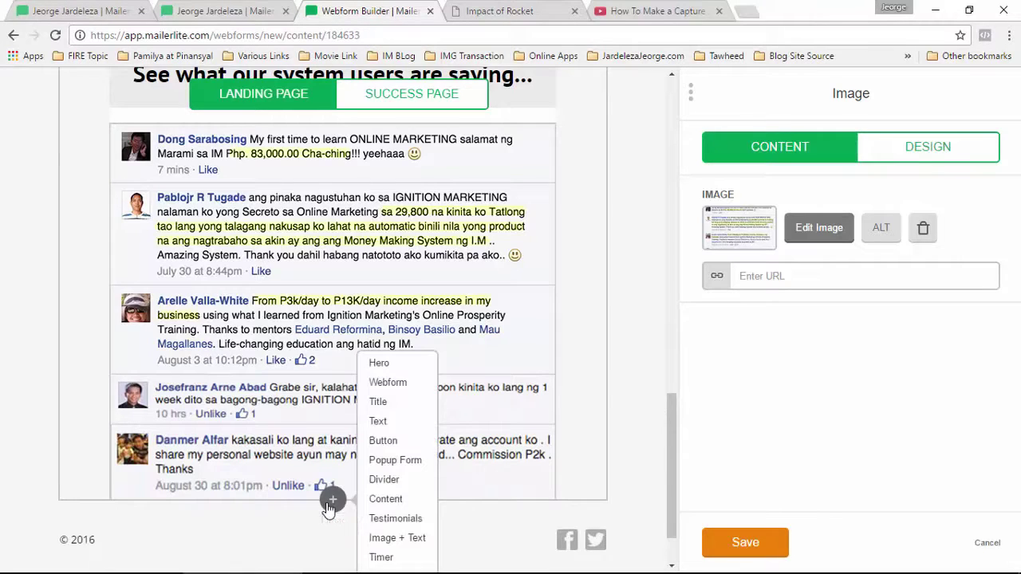
pyautogui.click(382, 441)
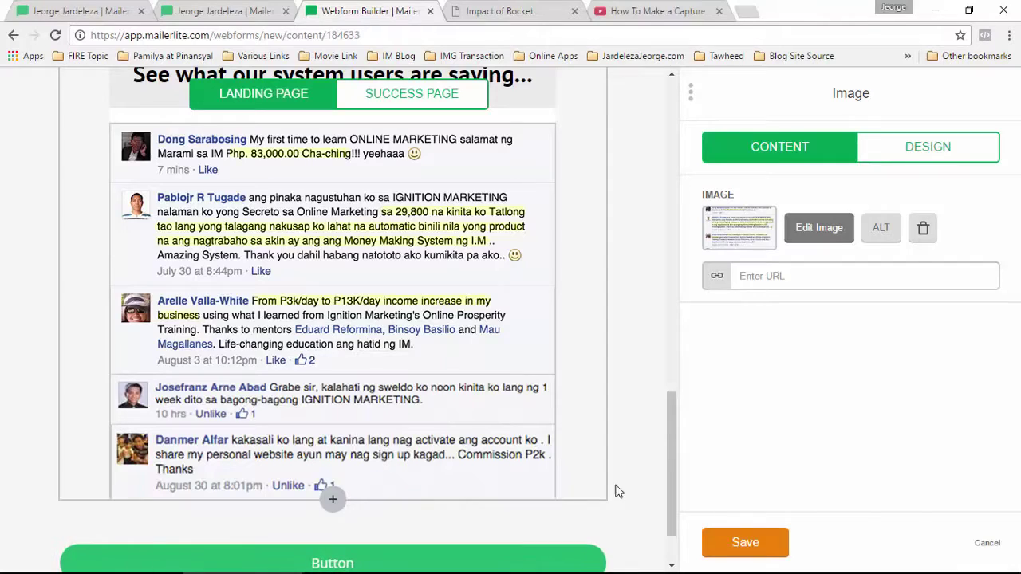
pyautogui.scroll(-1, 618, 484)
pyautogui.click(415, 490)
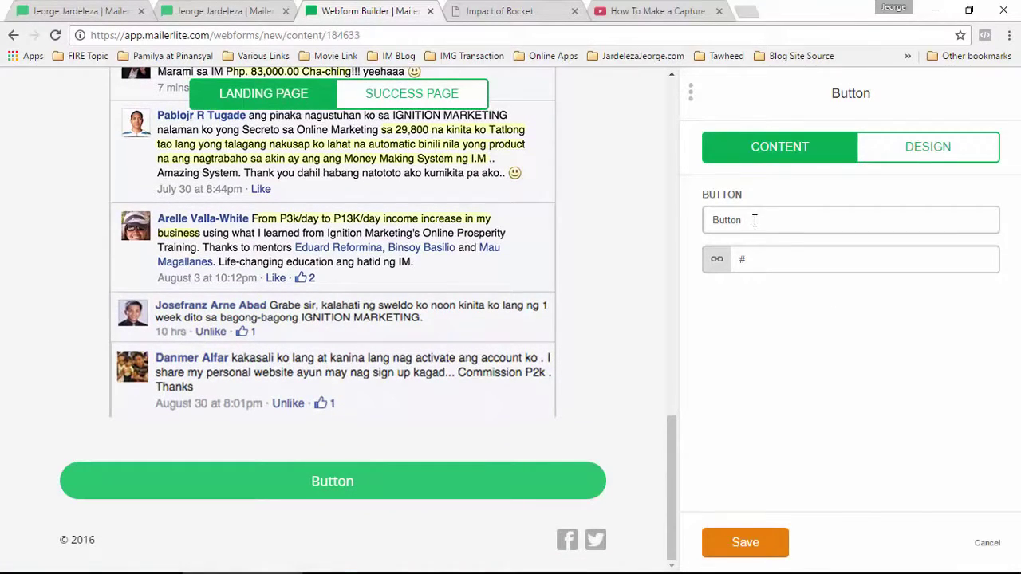
pyautogui.moveTo(754, 220); pyautogui.dragTo(710, 222)
pyautogui.write('Click here to continue')
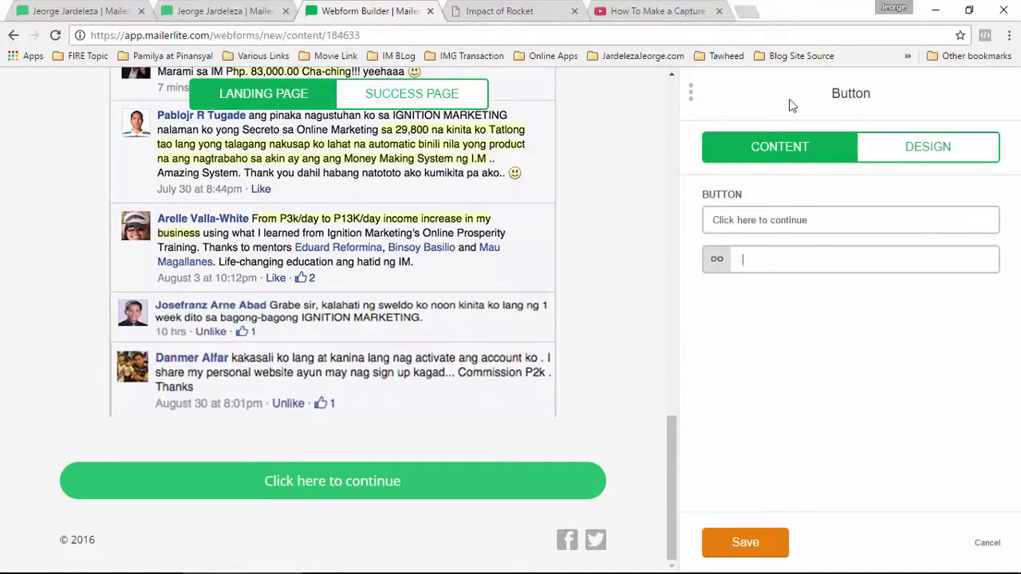
# Visit the personal blog's home page from the YouTube video page and copy its web address.
pyautogui.click(672, 11)
pyautogui.scroll(4, 511, 260)
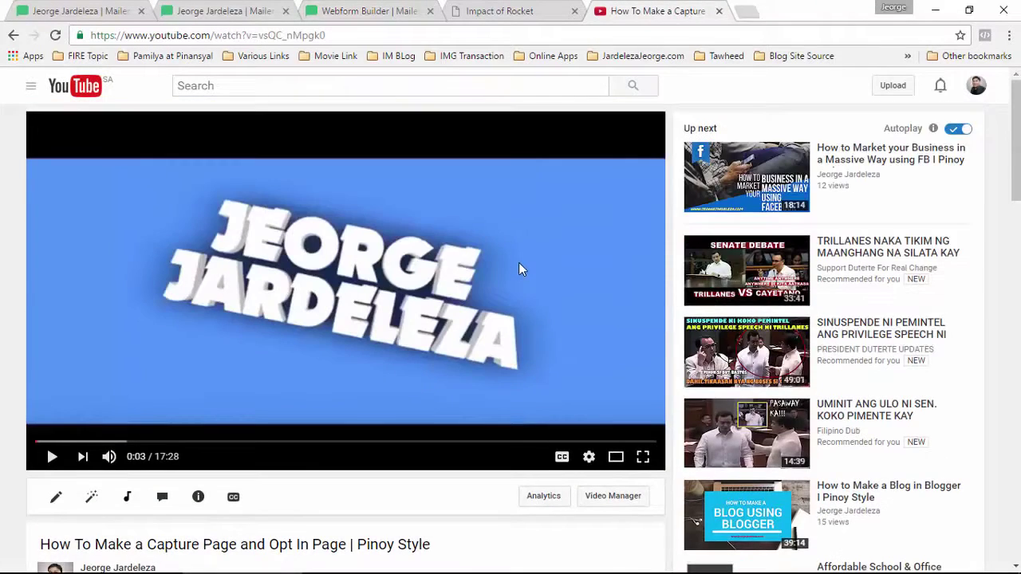
pyautogui.click(518, 262)
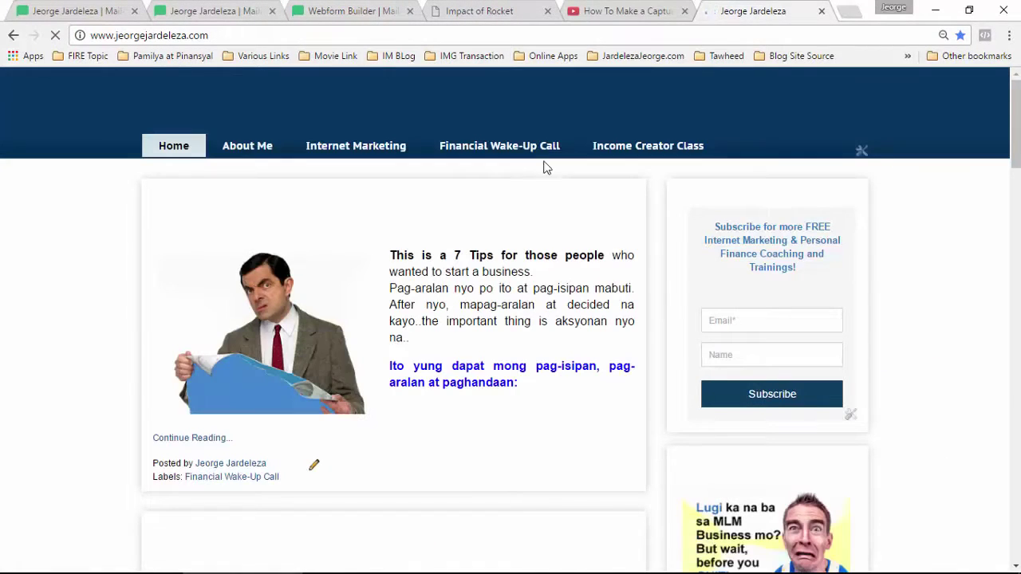
pyautogui.rightClick(155, 36)
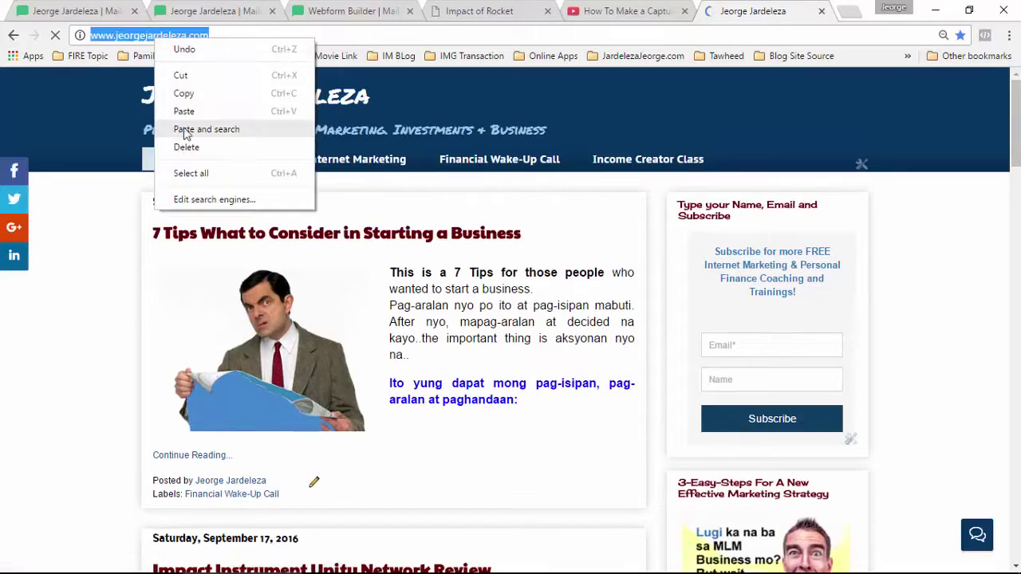
pyautogui.click(185, 94)
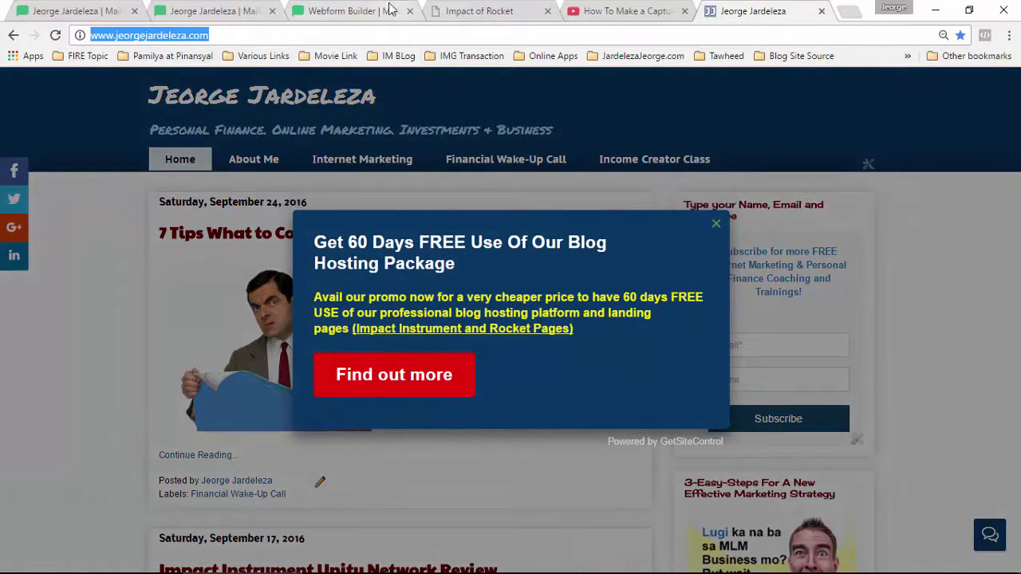
# Return to the builder and replace the button's placeholder link with the copied blog address.
pyautogui.click(351, 10)
pyautogui.moveTo(767, 260); pyautogui.dragTo(737, 263)
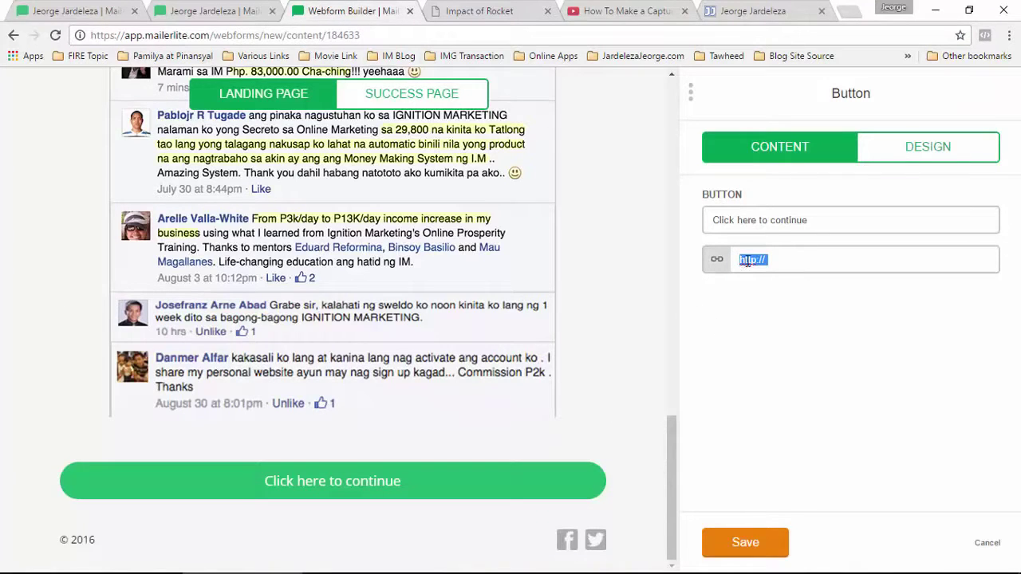
pyautogui.rightClick(747, 261)
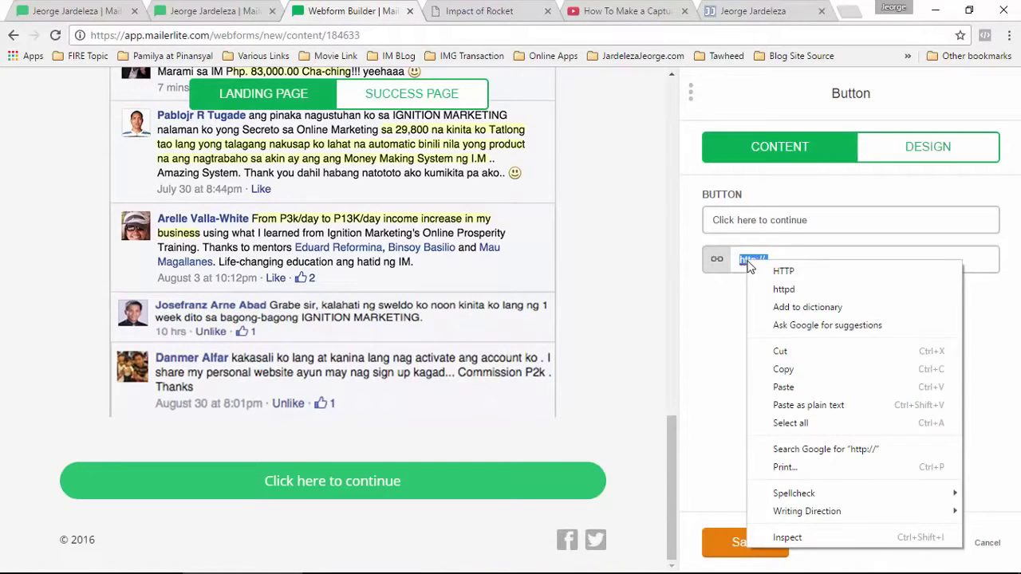
pyautogui.click(783, 388)
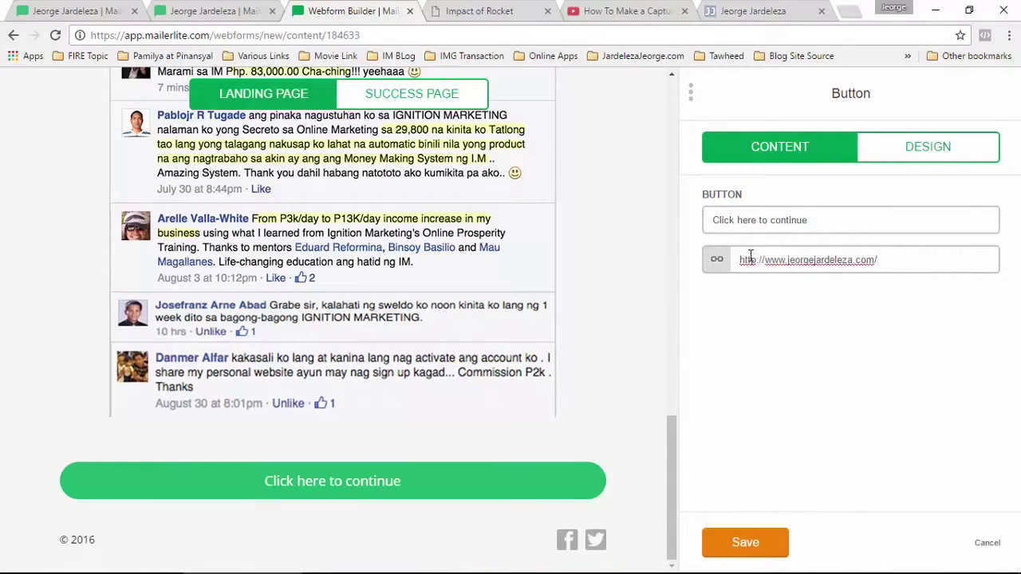
# Reduce the button block's top spacing and set the block's background color to white.
pyautogui.click(927, 146)
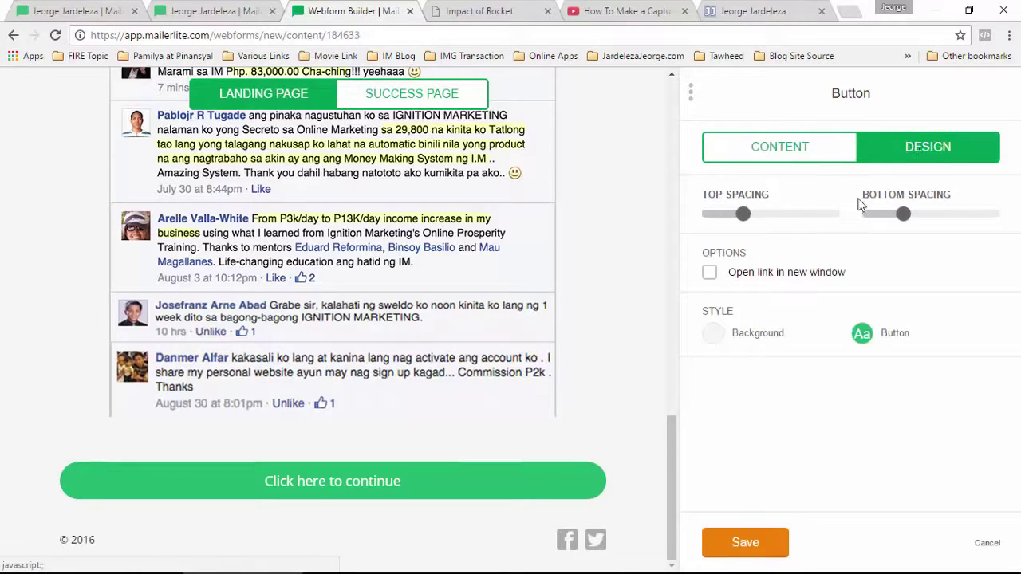
pyautogui.moveTo(721, 223); pyautogui.dragTo(716, 219)
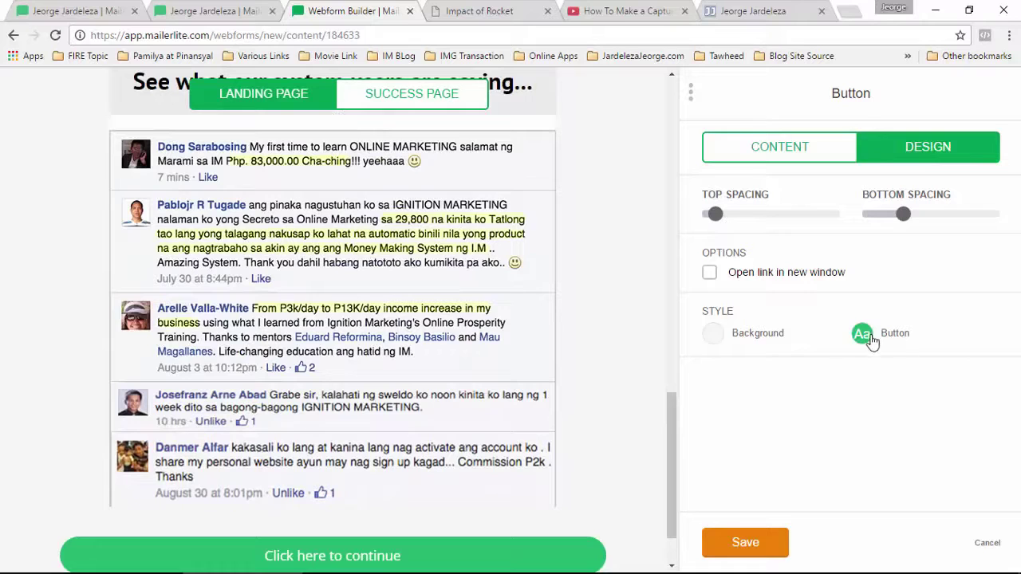
pyautogui.click(716, 341)
pyautogui.click(613, 331)
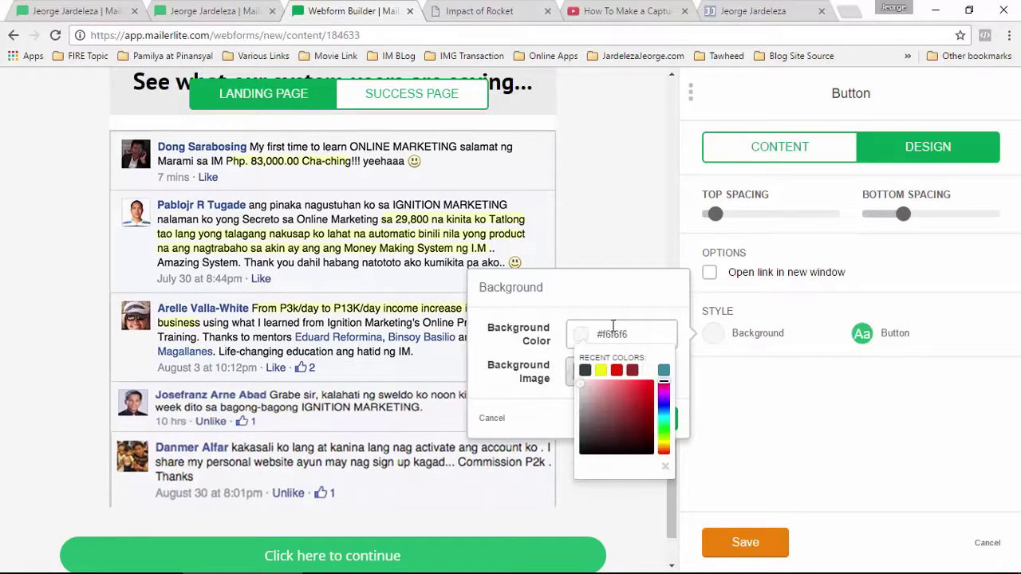
pyautogui.click(694, 409)
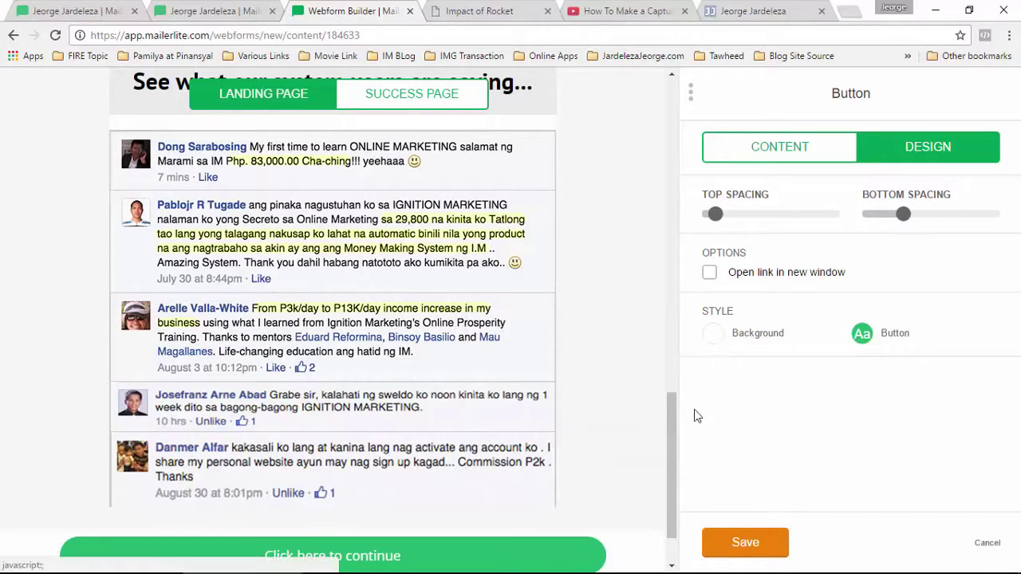
# Set the button's background color to red #e61902 and save its style.
pyautogui.click(862, 335)
pyautogui.click(732, 319)
pyautogui.click(764, 356)
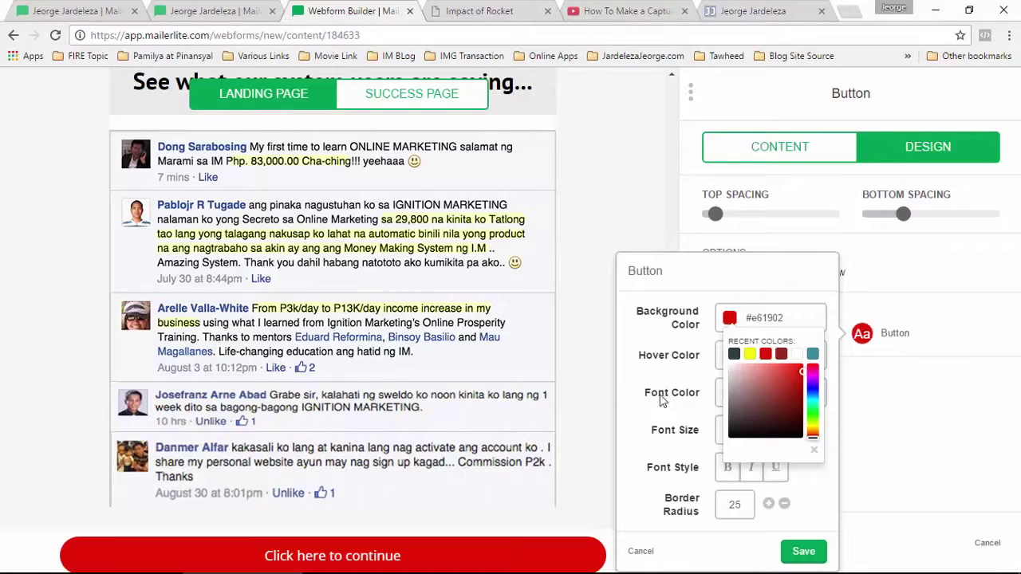
pyautogui.moveTo(725, 427); pyautogui.dragTo(672, 432)
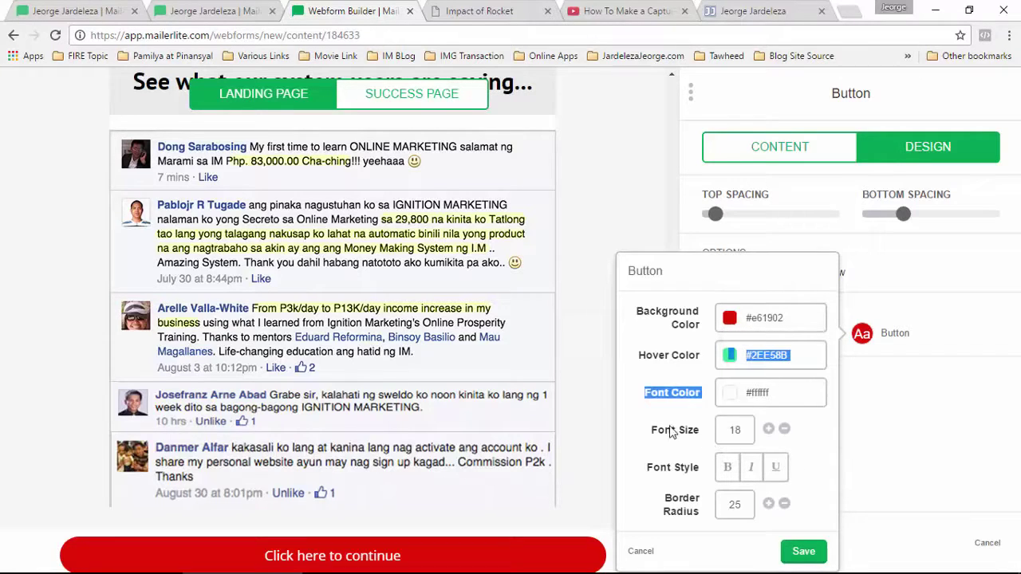
pyautogui.click(803, 551)
# Increase the button block's top spacing to nearly the maximum and compare the layout with the published page's red "CLICK HERE TO CONTINUE" button.
pyautogui.scroll(-2, 611, 399)
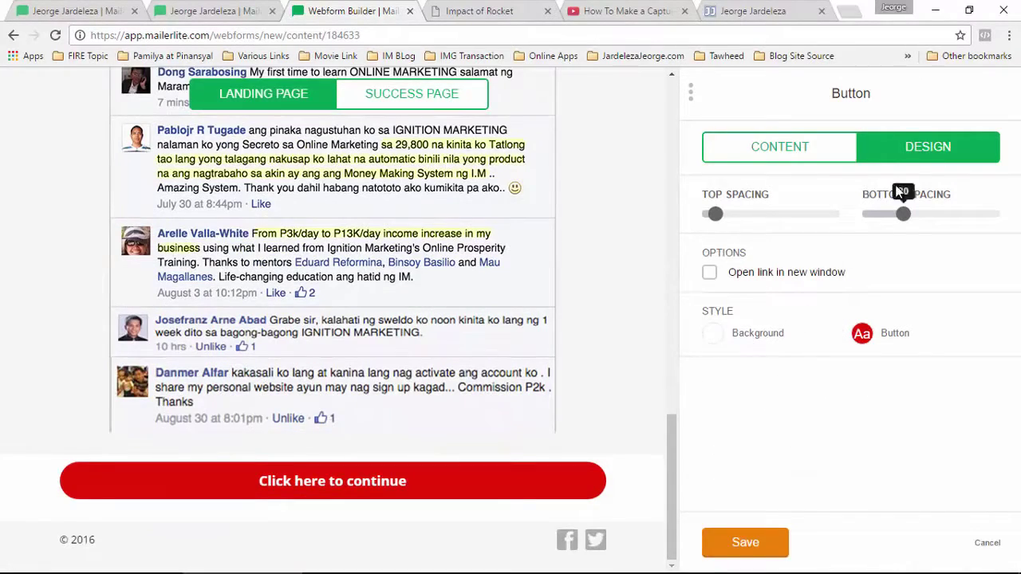
pyautogui.click(825, 213)
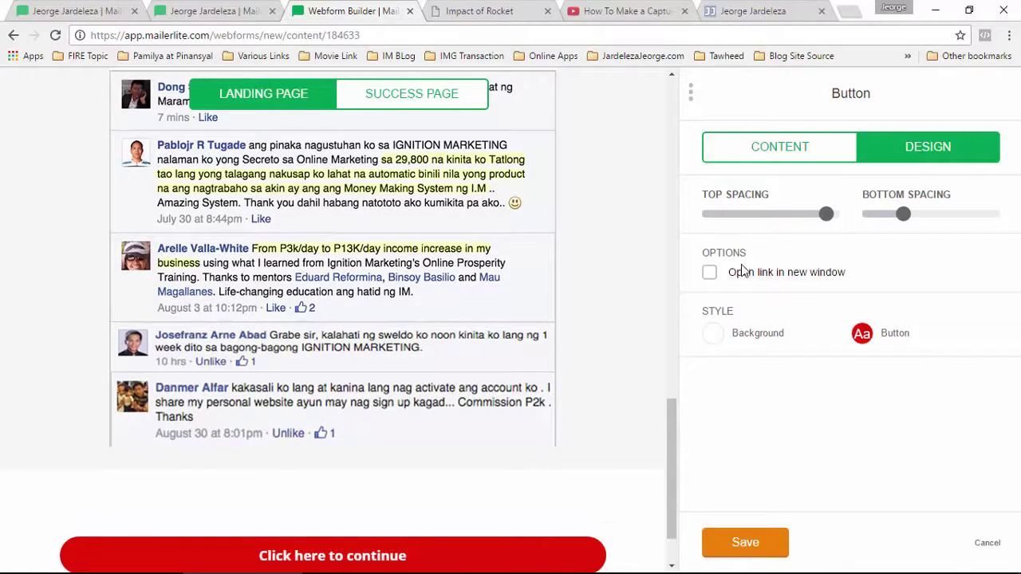
pyautogui.click(479, 10)
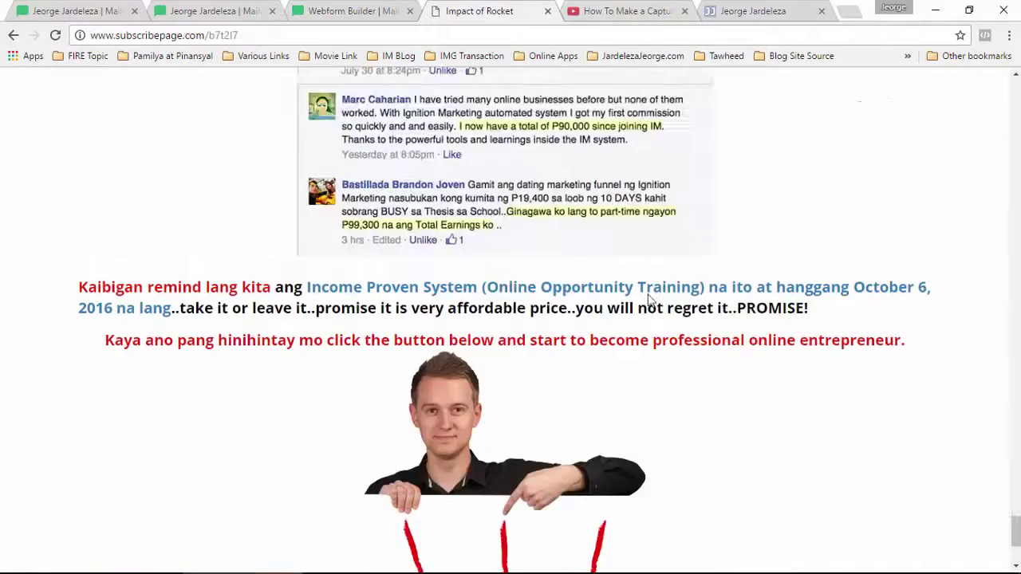
pyautogui.scroll(-3, 672, 289)
pyautogui.scroll(1, 456, 292)
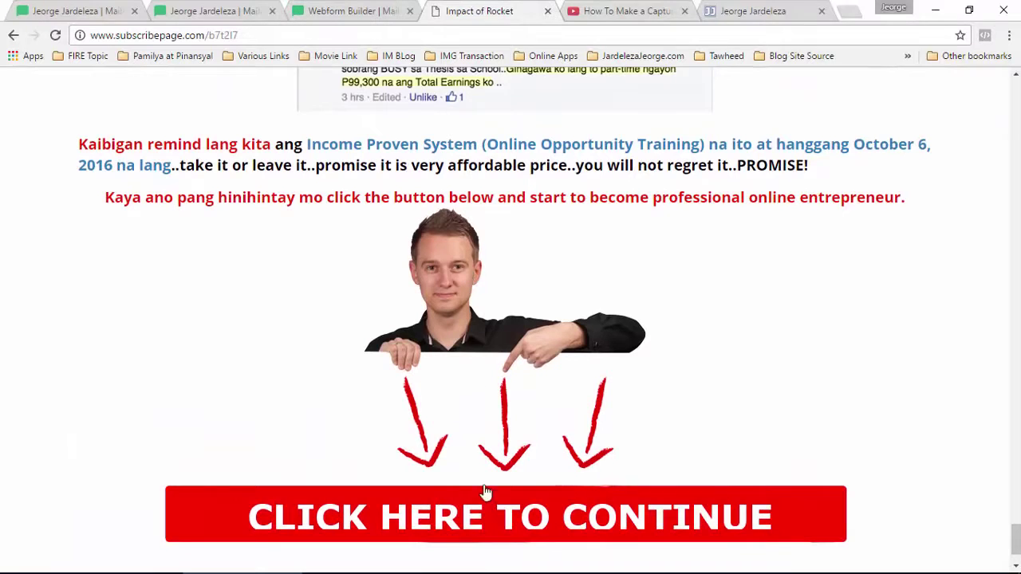
pyautogui.click(351, 11)
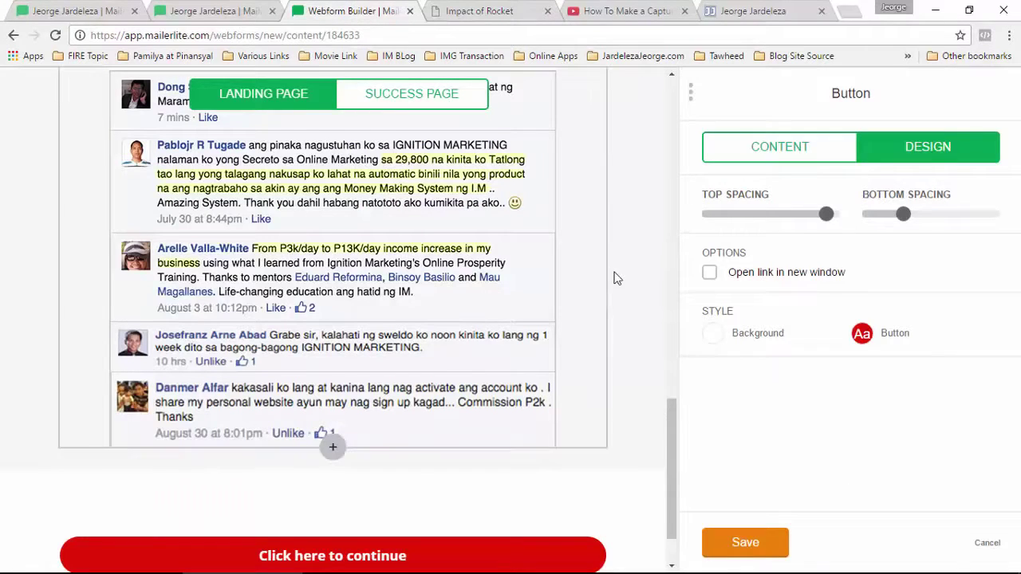
# Check the landing page from the title down to the red button, and save the button block.
pyautogui.scroll(-1, 613, 276)
pyautogui.scroll(3, 629, 283)
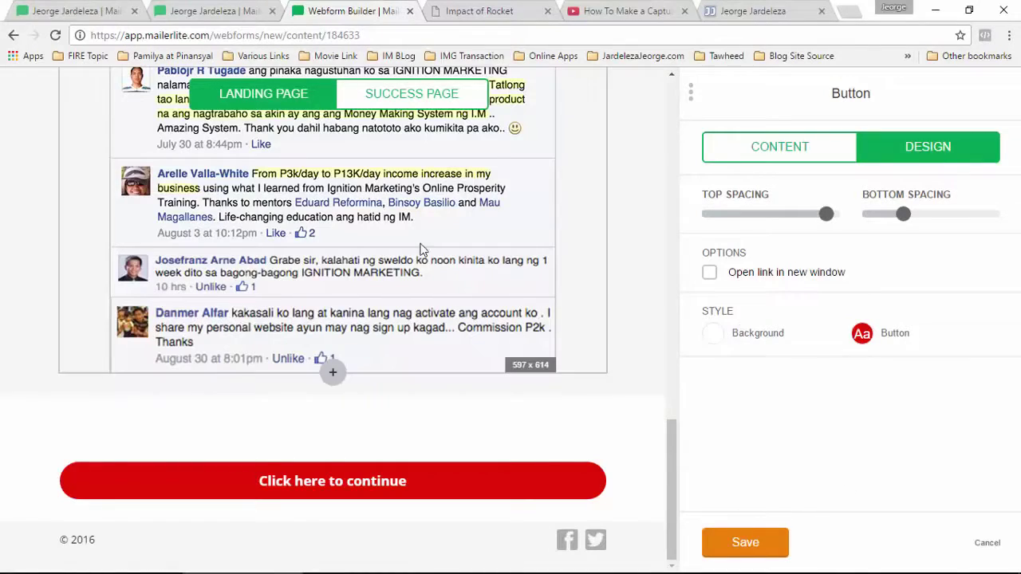
pyautogui.scroll(15, 638, 298)
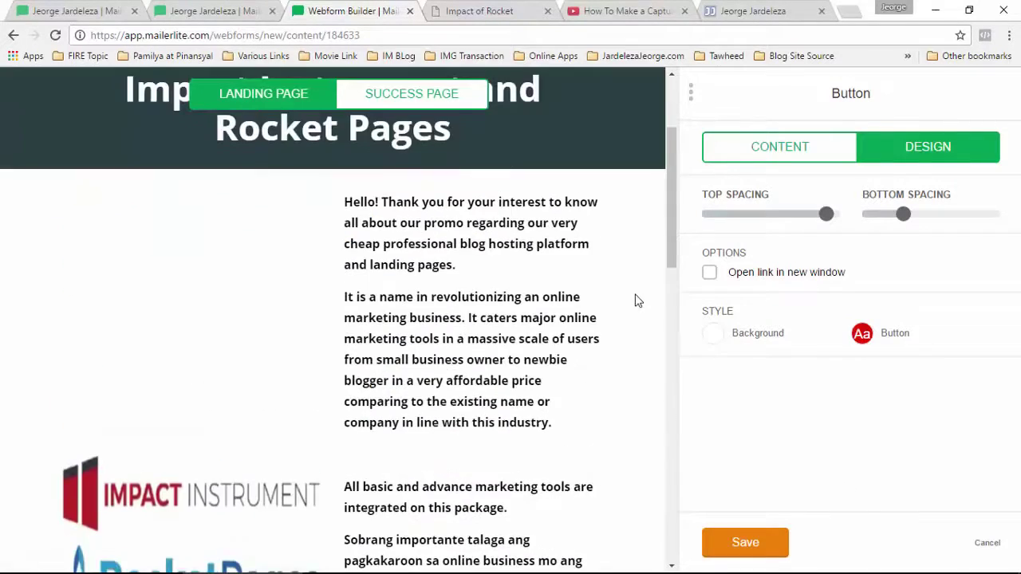
pyautogui.scroll(3, 635, 296)
pyautogui.scroll(-15, 635, 299)
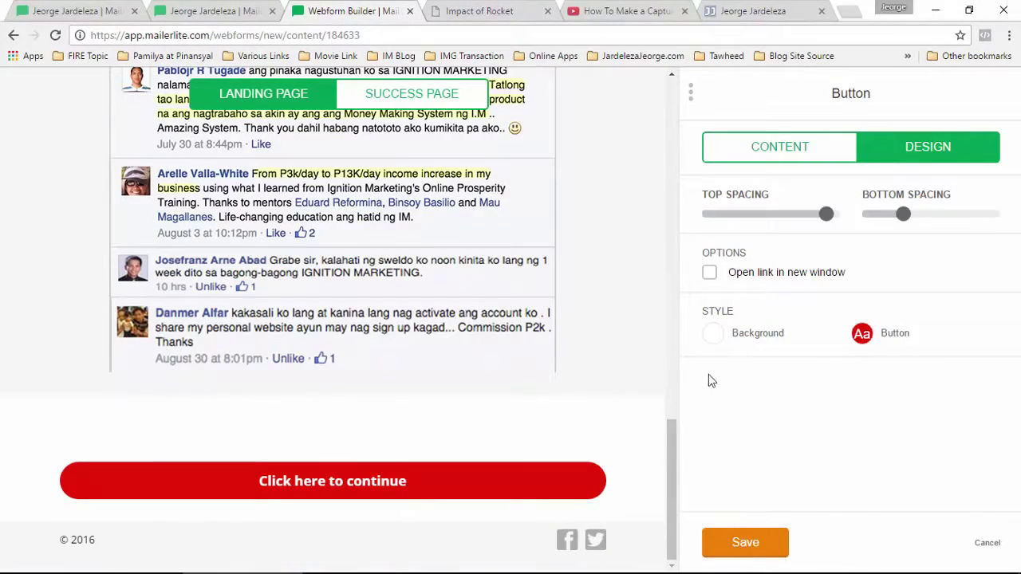
pyautogui.click(757, 539)
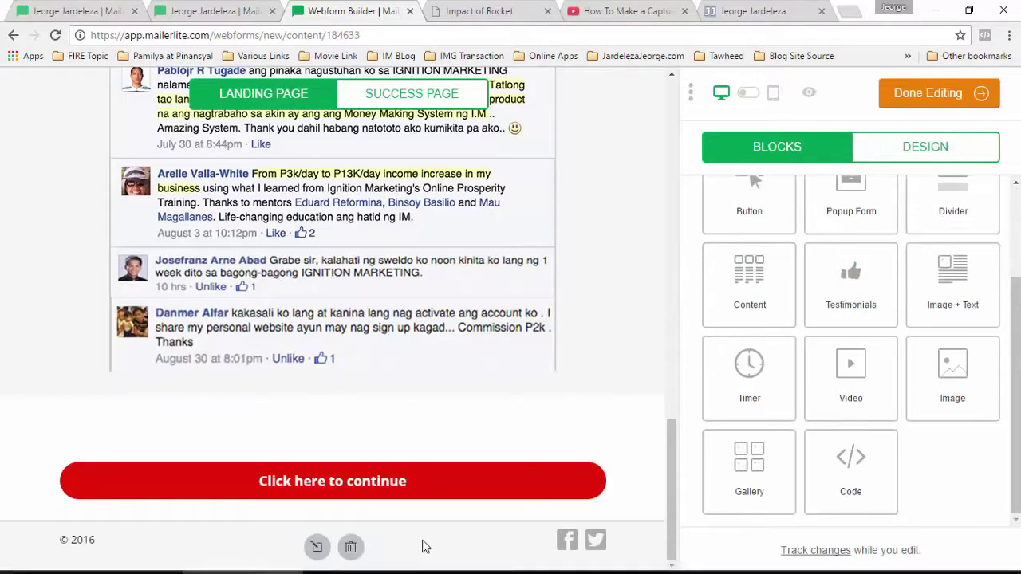
# Examine the footer's copyright text and its Facebook and Twitter link settings, and save the footer block.
pyautogui.click(423, 547)
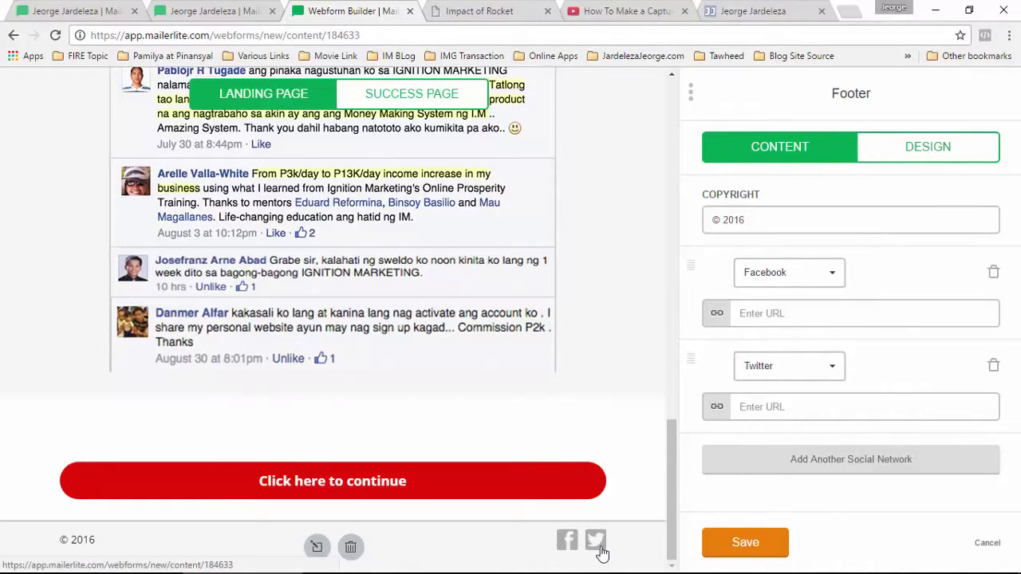
pyautogui.click(831, 273)
pyautogui.click(889, 276)
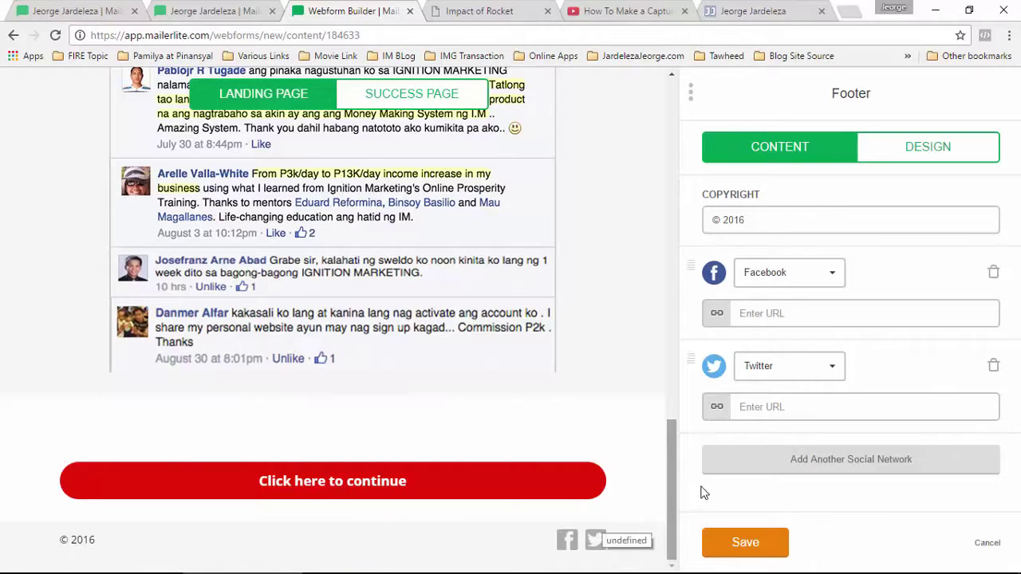
pyautogui.scroll(1, 654, 401)
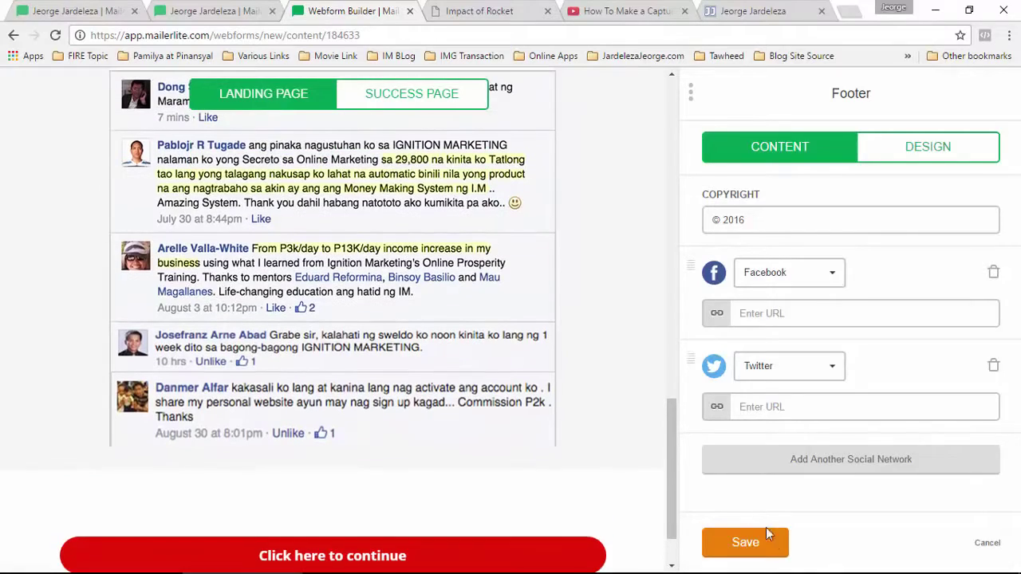
pyautogui.click(766, 540)
# Preview the landing page and examine the header, Impact Instrument and Rocket Pages text, video, testimonials image and red button.
pyautogui.scroll(4, 628, 399)
pyautogui.scroll(5, 629, 399)
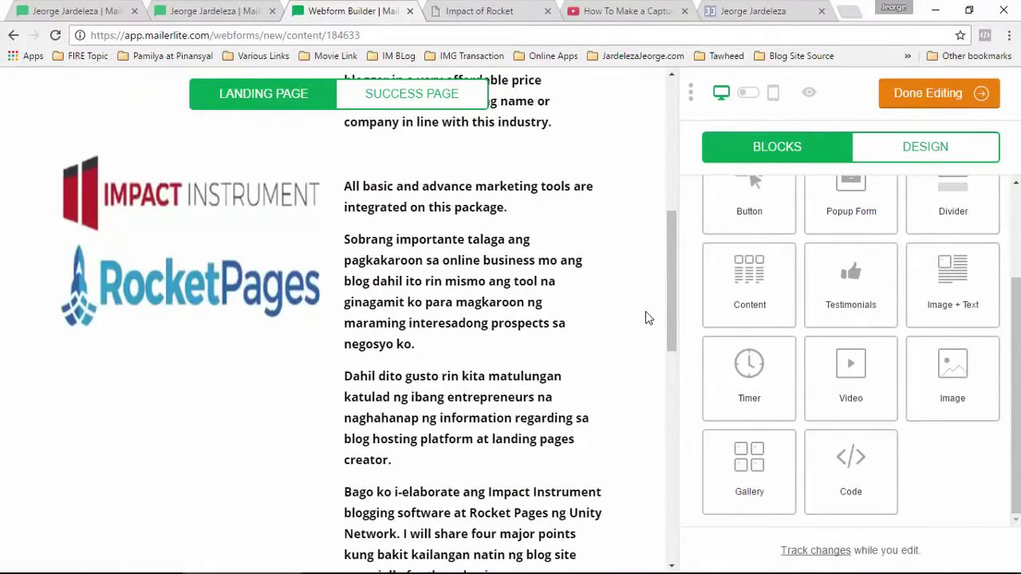
pyautogui.scroll(5, 649, 317)
pyautogui.scroll(2, 920, 338)
pyautogui.scroll(2, 608, 305)
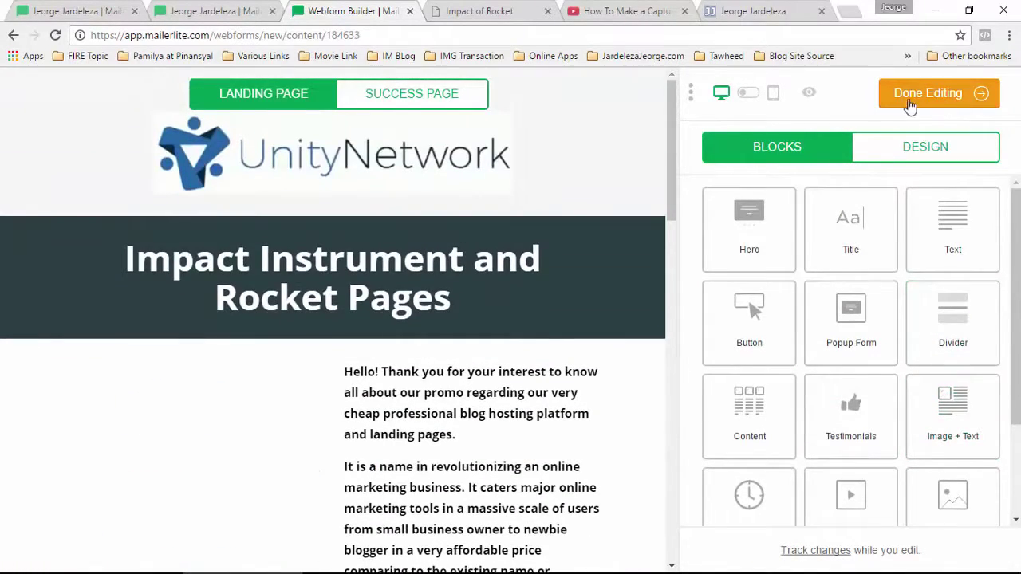
pyautogui.click(808, 92)
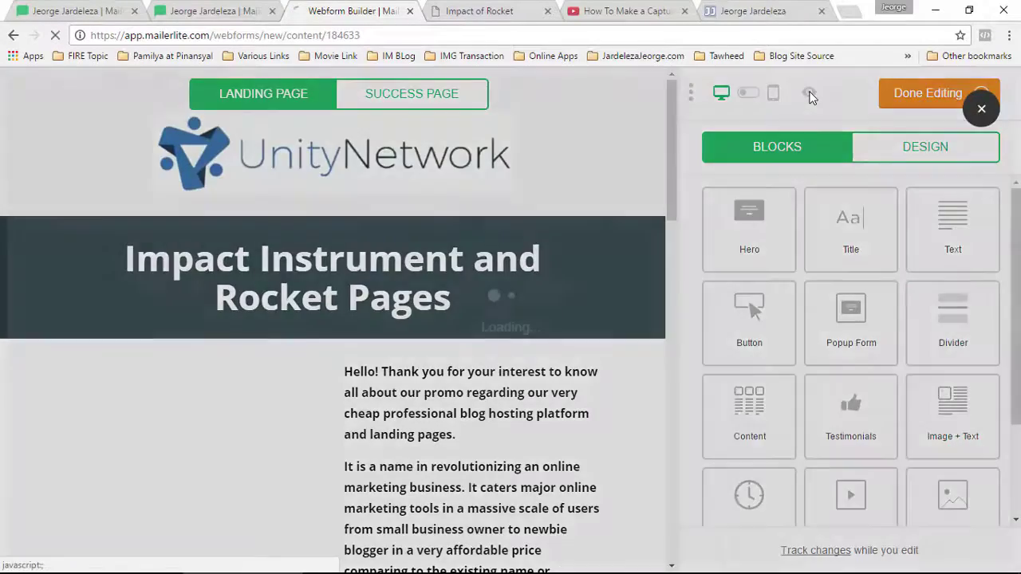
pyautogui.scroll(-10, 709, 211)
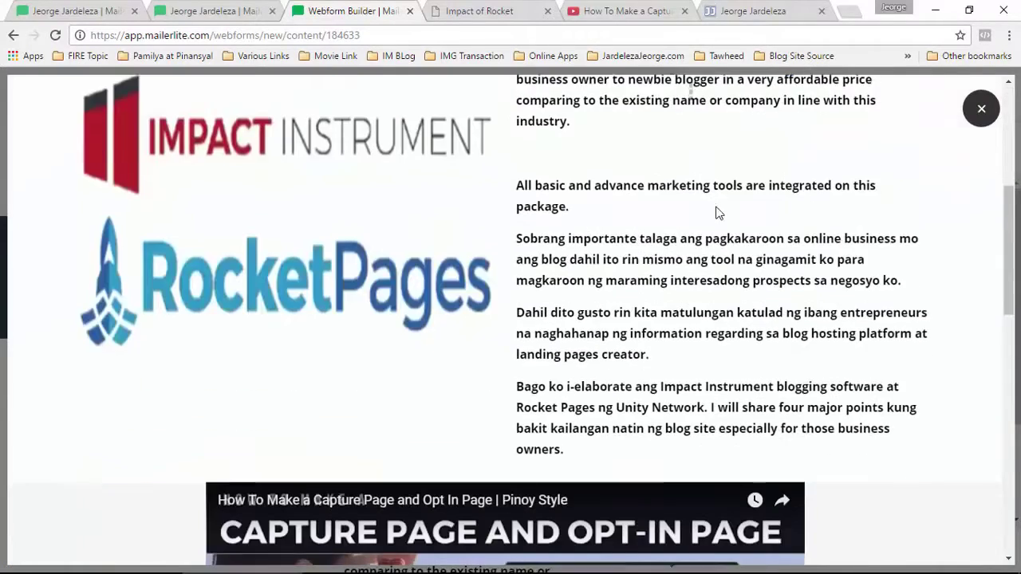
pyautogui.scroll(11, 779, 163)
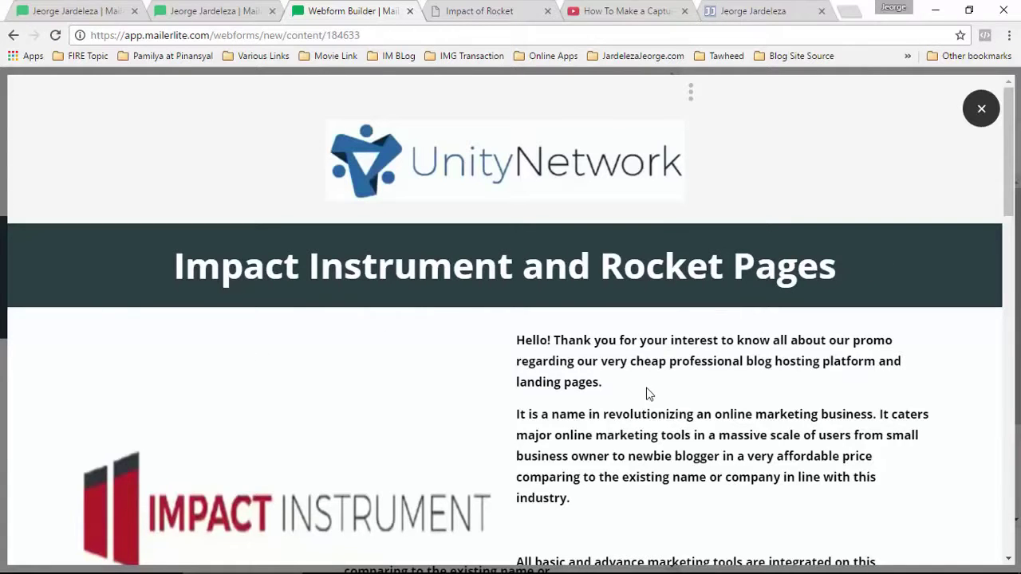
pyautogui.scroll(-3, 648, 393)
pyautogui.scroll(3, 643, 383)
pyautogui.scroll(-10, 702, 319)
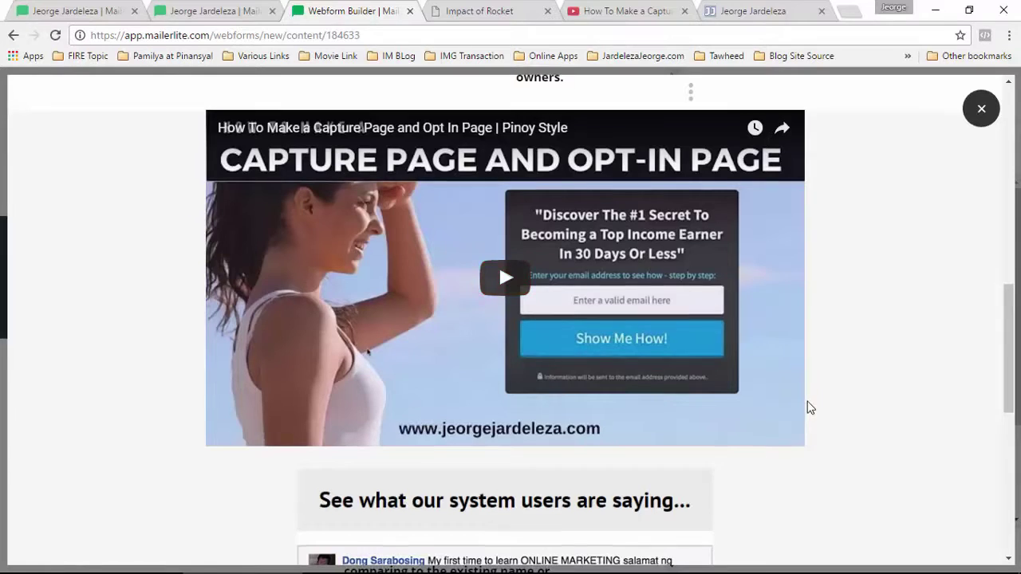
pyautogui.scroll(-2, 806, 406)
pyautogui.scroll(-5, 672, 296)
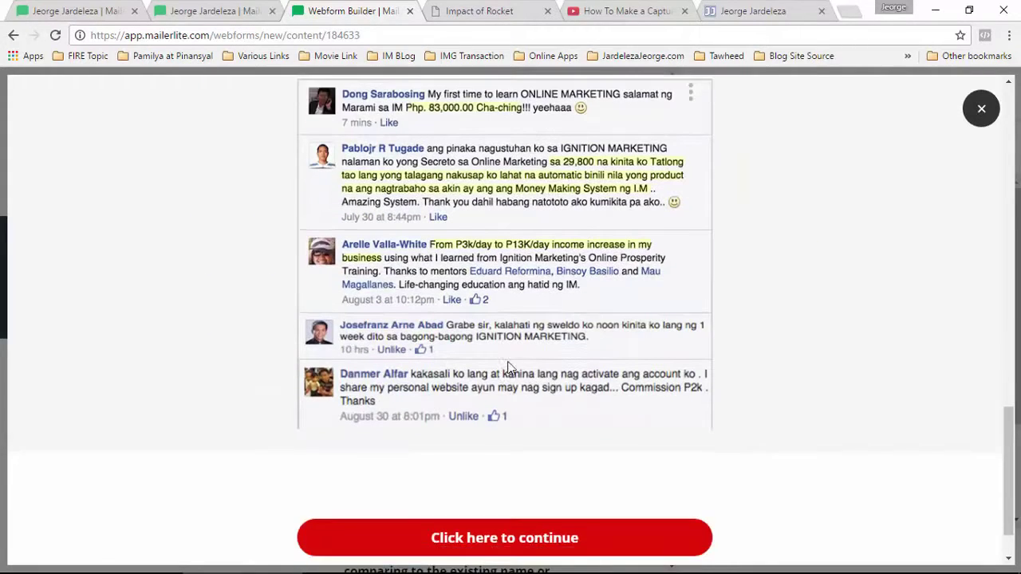
pyautogui.scroll(4, 874, 152)
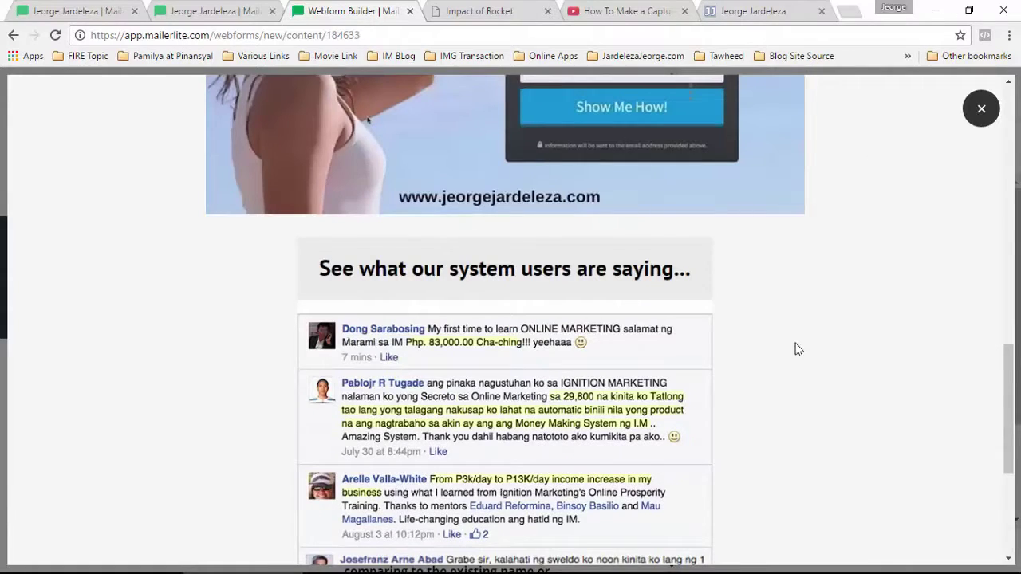
pyautogui.scroll(5, 797, 349)
# Close the preview and finish editing the landing page to reach its page settings.
pyautogui.click(981, 108)
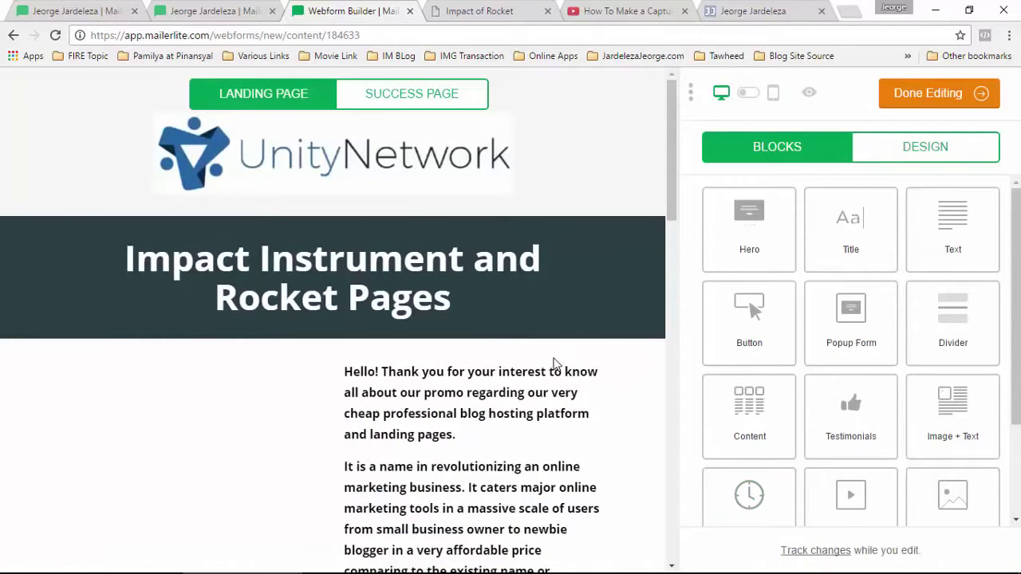
pyautogui.click(927, 94)
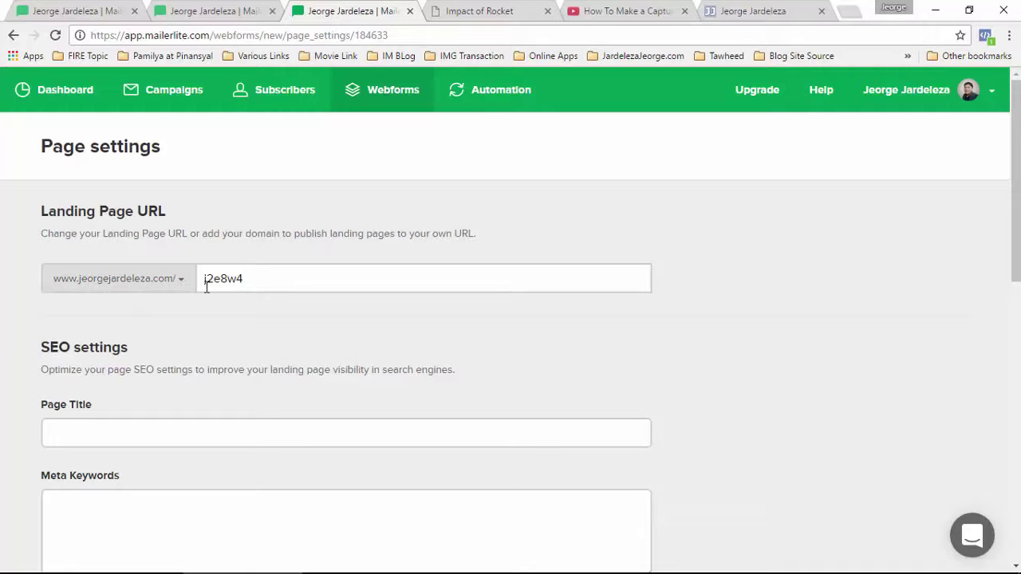
pyautogui.click(180, 286)
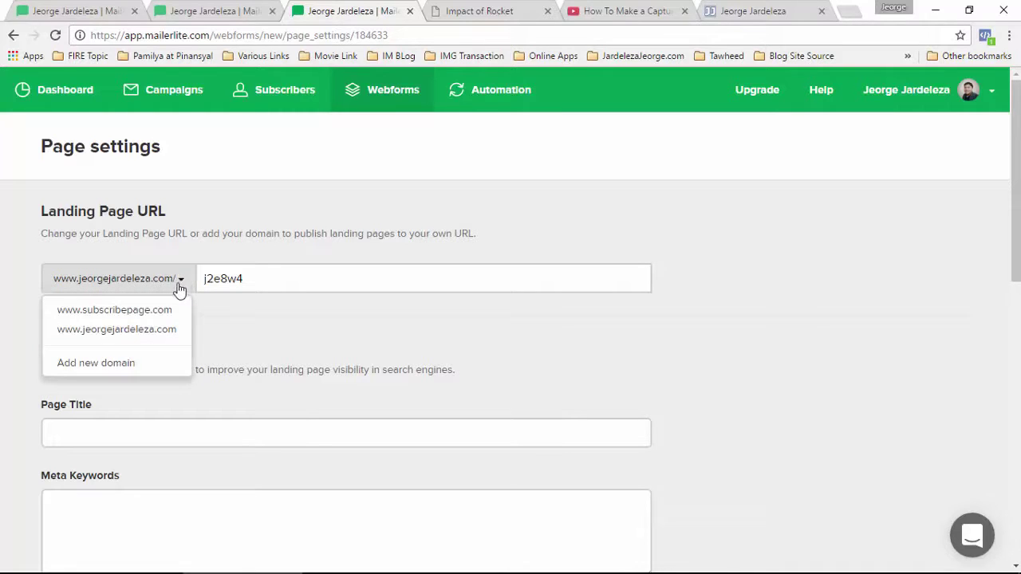
pyautogui.click(150, 312)
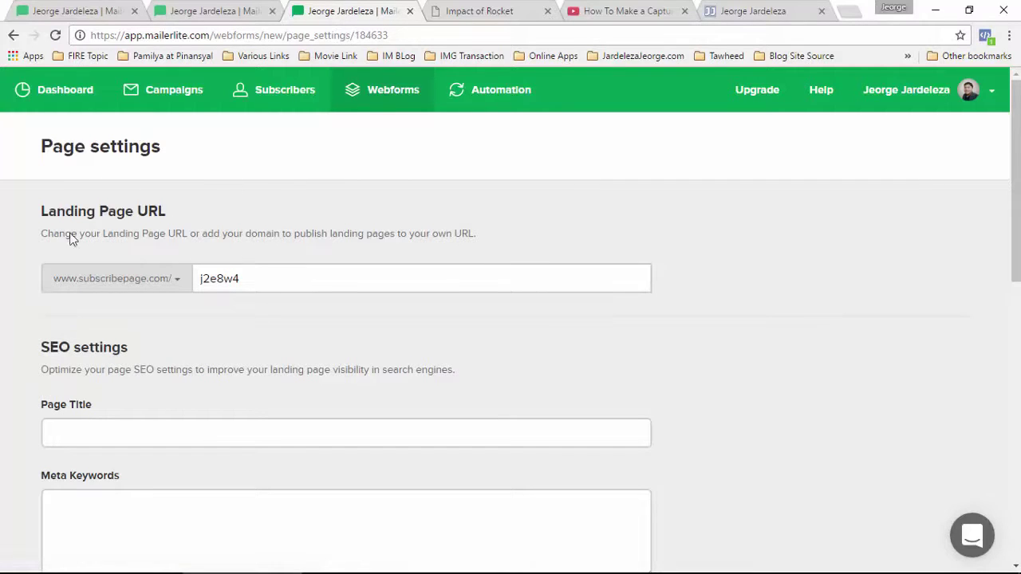
pyautogui.scroll(-3, 254, 314)
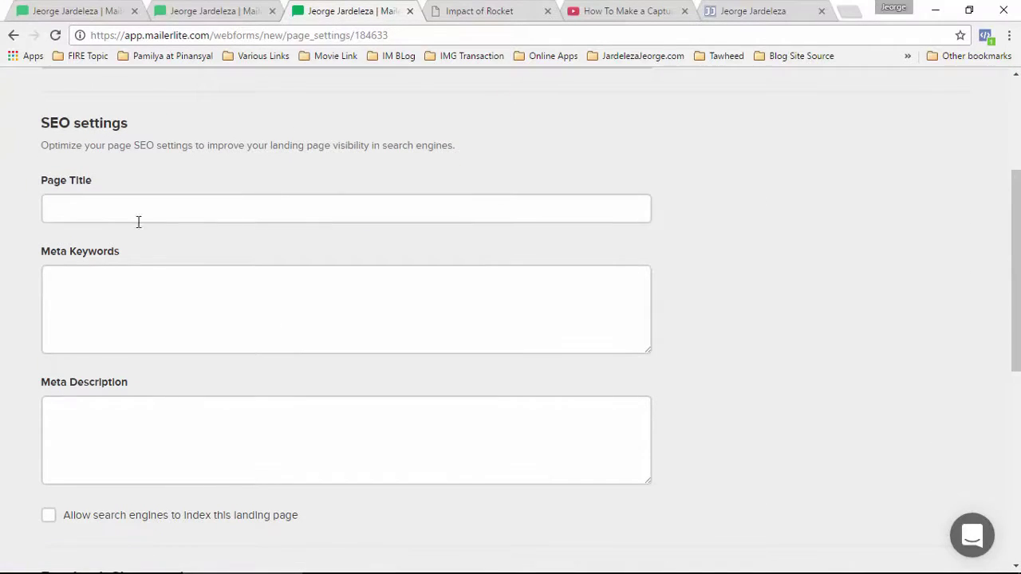
pyautogui.scroll(-3, 174, 460)
pyautogui.scroll(4, 227, 314)
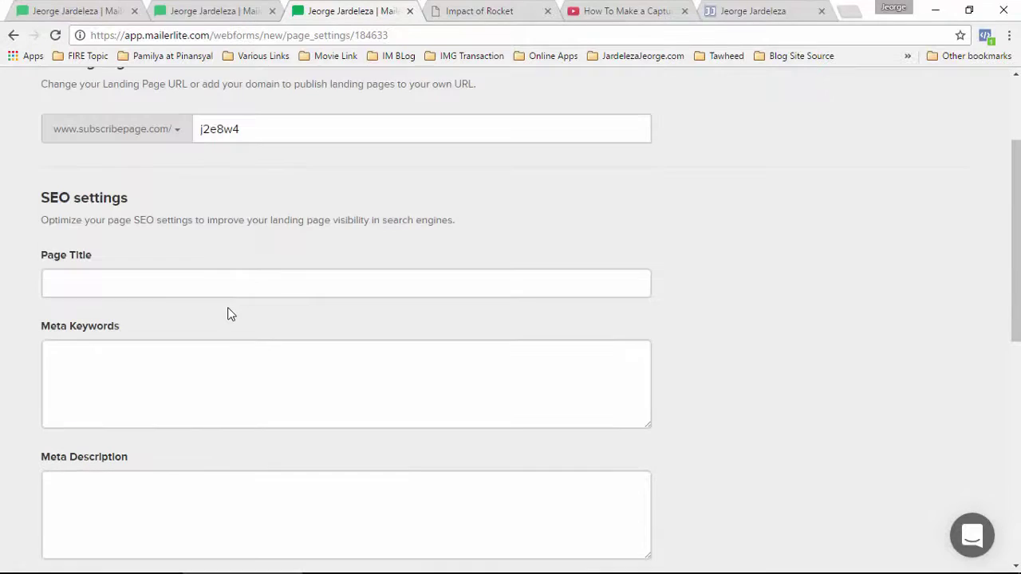
pyautogui.scroll(-7, 243, 310)
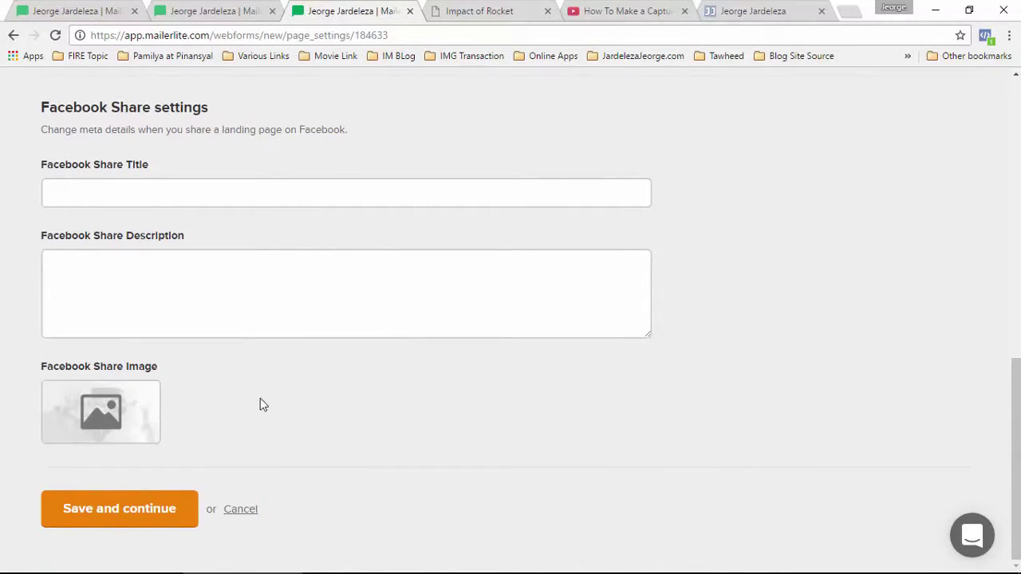
pyautogui.click(118, 516)
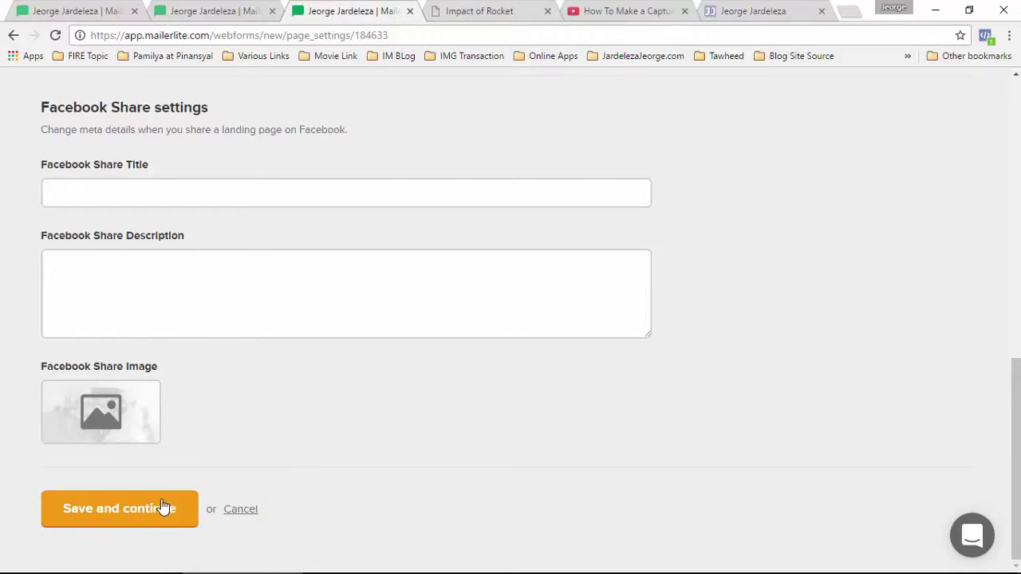
# Review the Sales Page overview, covering its double opt-in, landing page URL, design, page settings and subscriber groups.
pyautogui.scroll(-5, 435, 327)
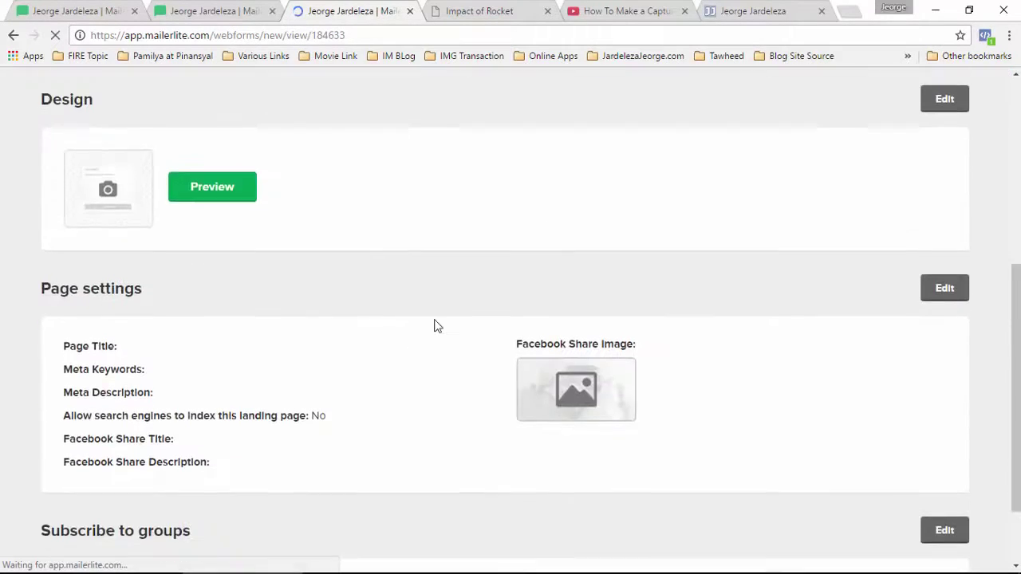
pyautogui.scroll(-1, 577, 303)
pyautogui.scroll(5, 580, 303)
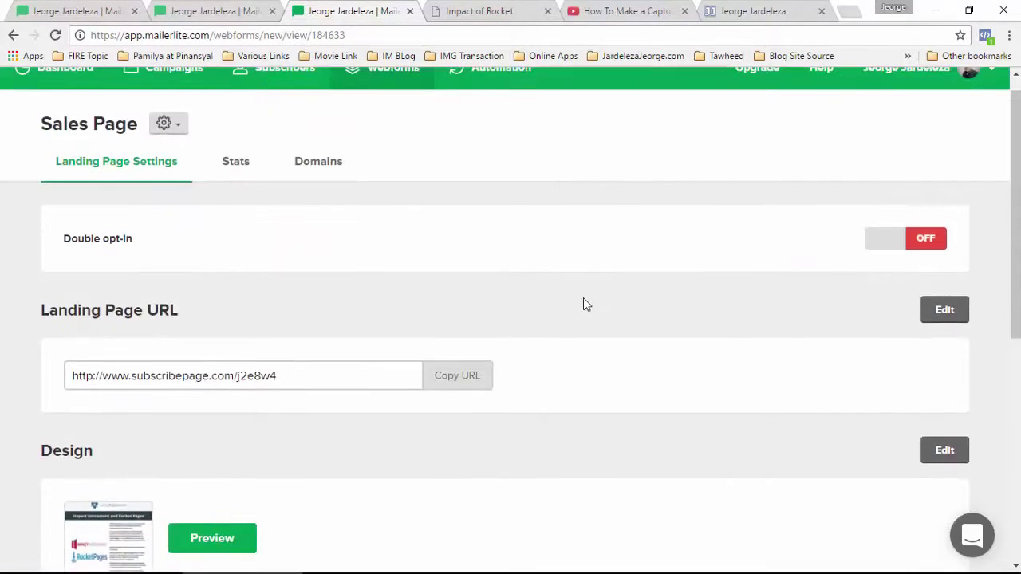
pyautogui.scroll(-2, 881, 375)
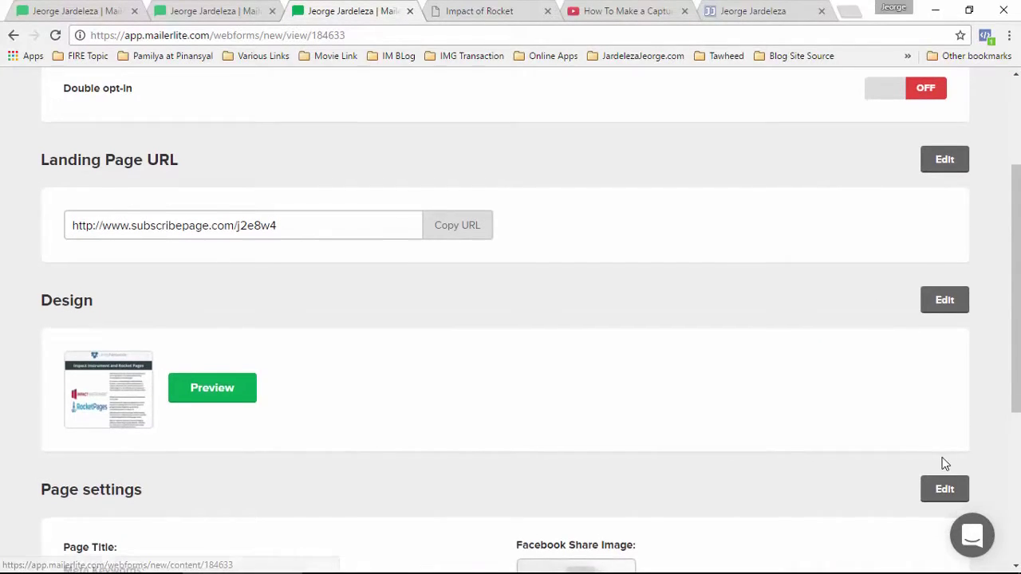
pyautogui.scroll(-1, 937, 446)
pyautogui.scroll(-3, 917, 431)
pyautogui.scroll(2, 785, 431)
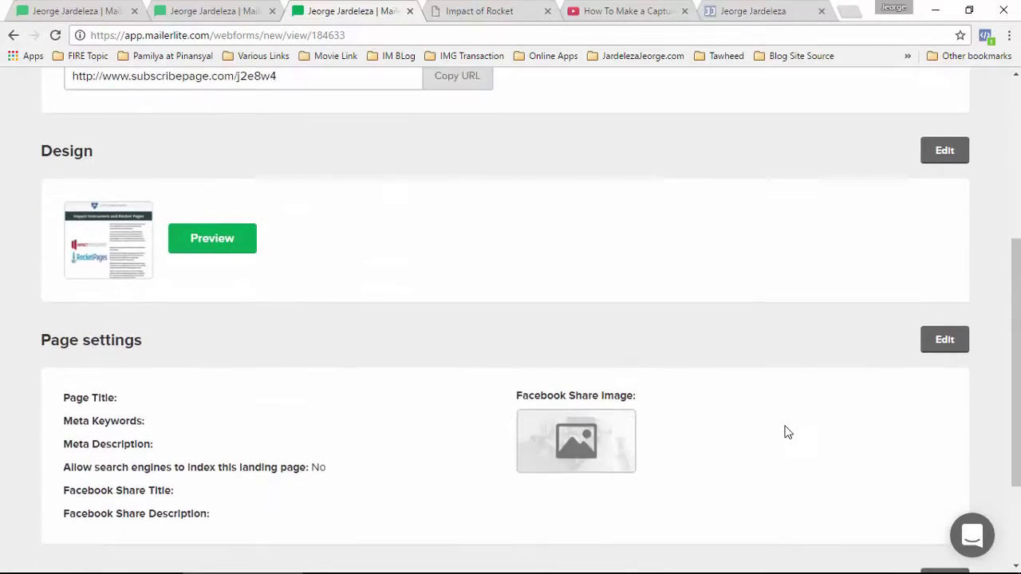
pyautogui.scroll(-2, 785, 431)
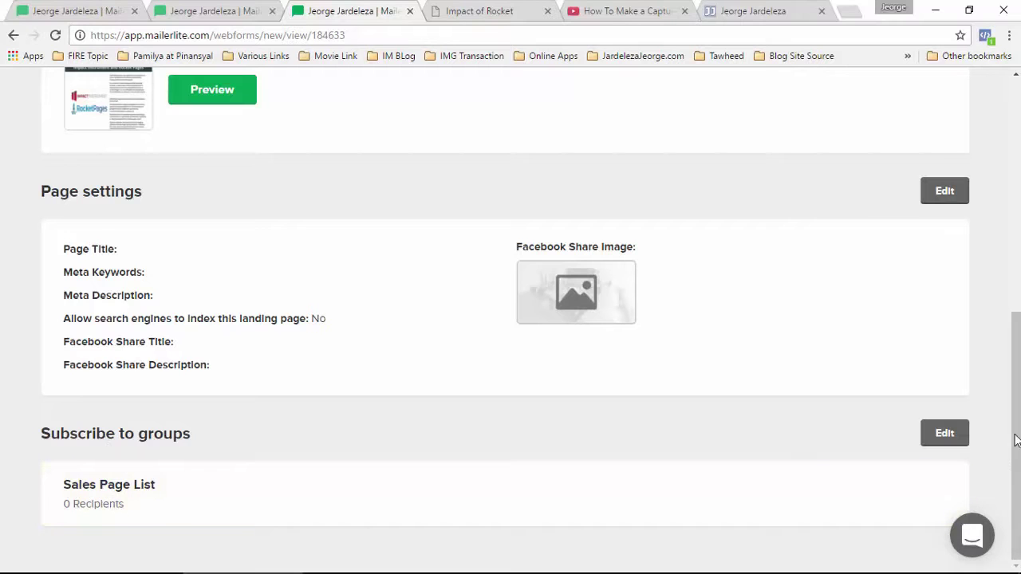
# Copy the landing page URL from the MailerLite landing page settings and load it in a new browser tab.
pyautogui.scroll(2, 917, 442)
pyautogui.scroll(3, 949, 322)
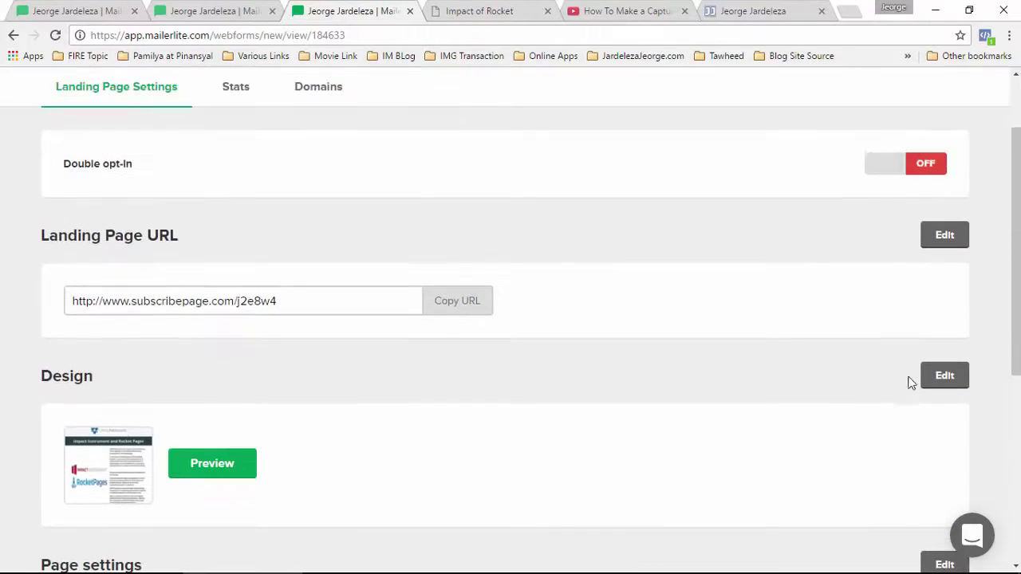
pyautogui.scroll(-1, 781, 442)
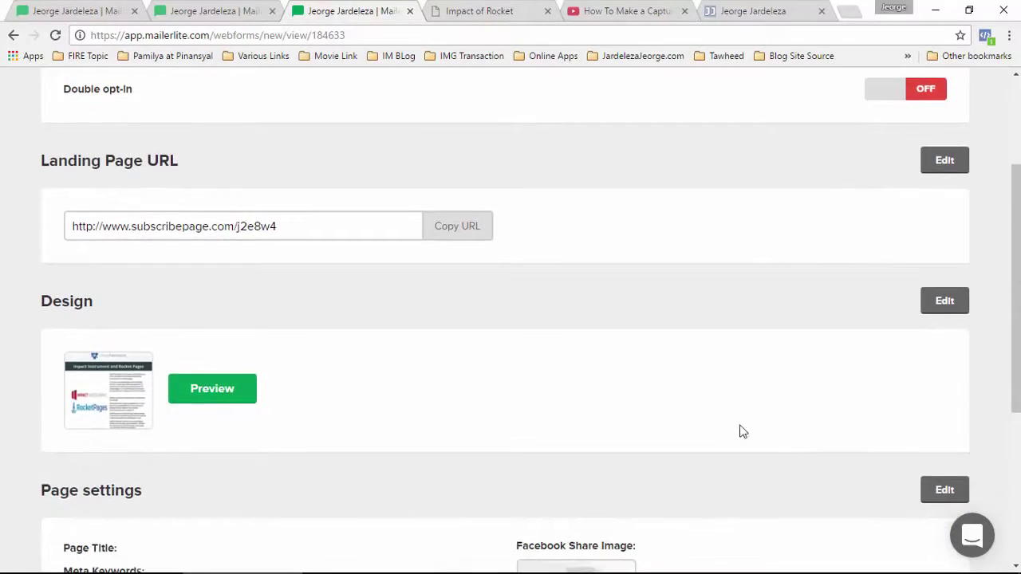
pyautogui.click(461, 235)
pyautogui.click(854, 11)
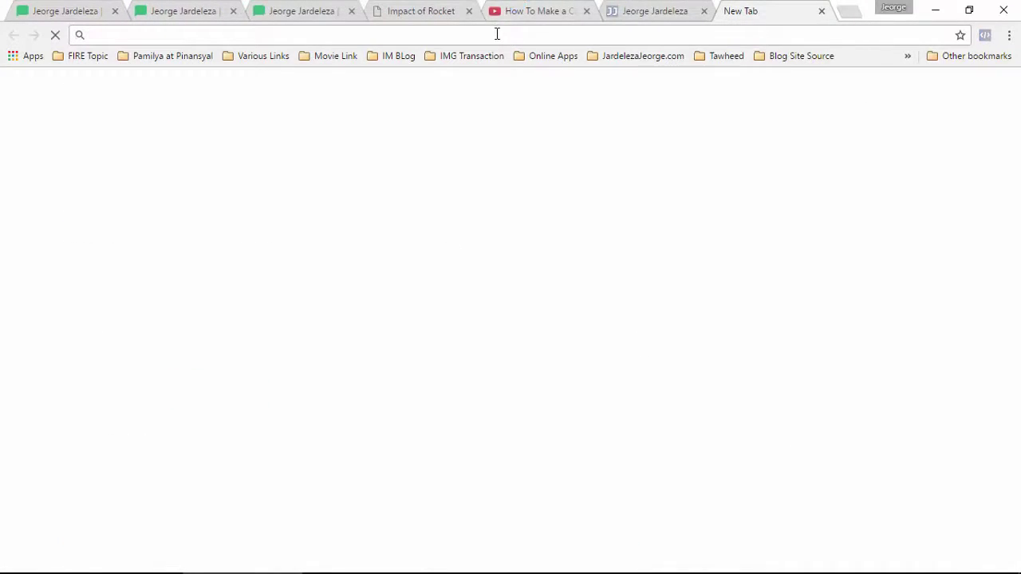
pyautogui.rightClick(498, 35)
pyautogui.click(550, 125)
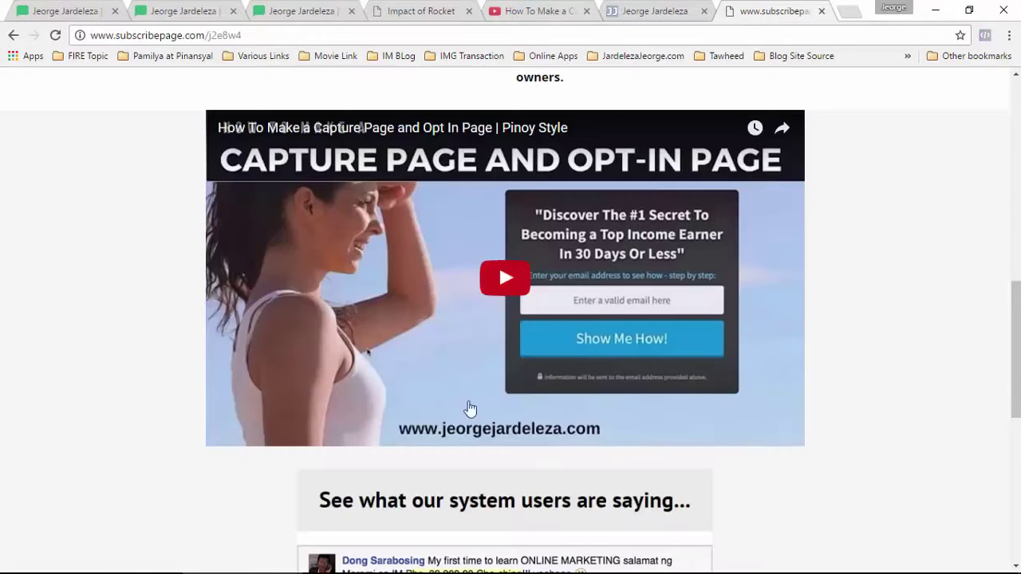
# Review the published Impact Instrument and Rocket Pages landing page, including its intro text, video, testimonials and continue link.
pyautogui.scroll(-6, 947, 335)
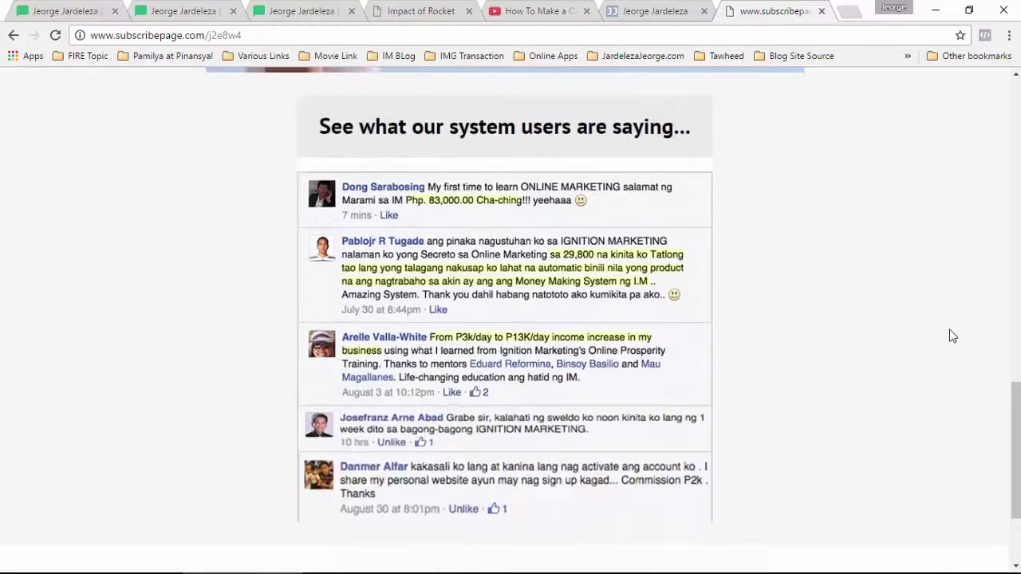
pyautogui.click(584, 494)
pyautogui.scroll(-1, 845, 375)
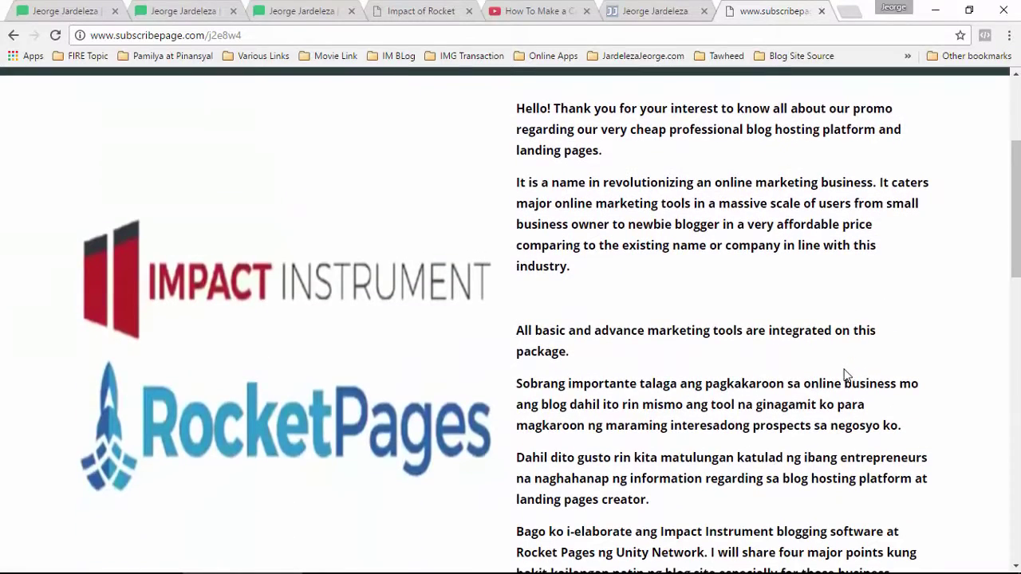
pyautogui.scroll(-7, 847, 372)
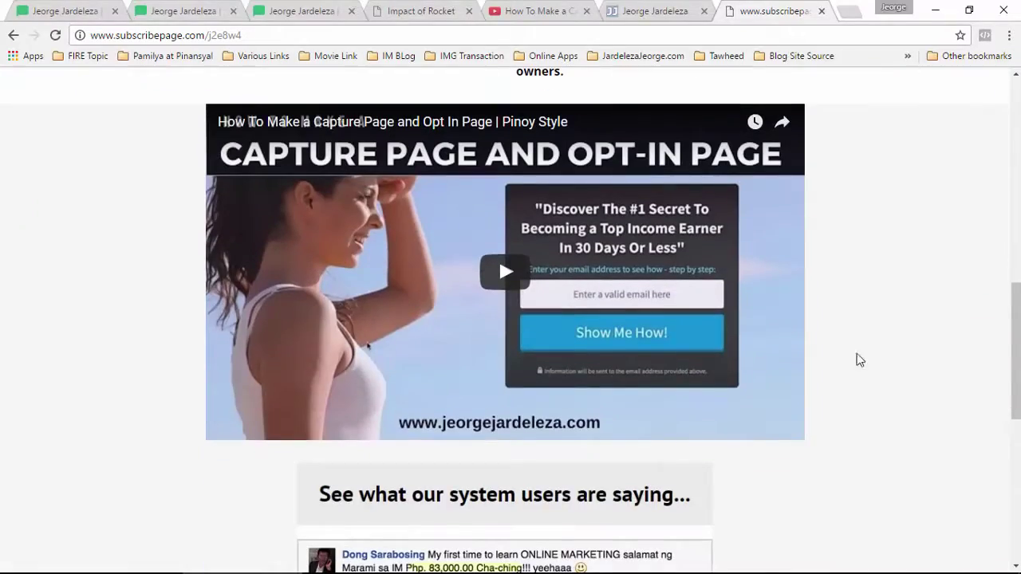
pyautogui.scroll(8, 829, 287)
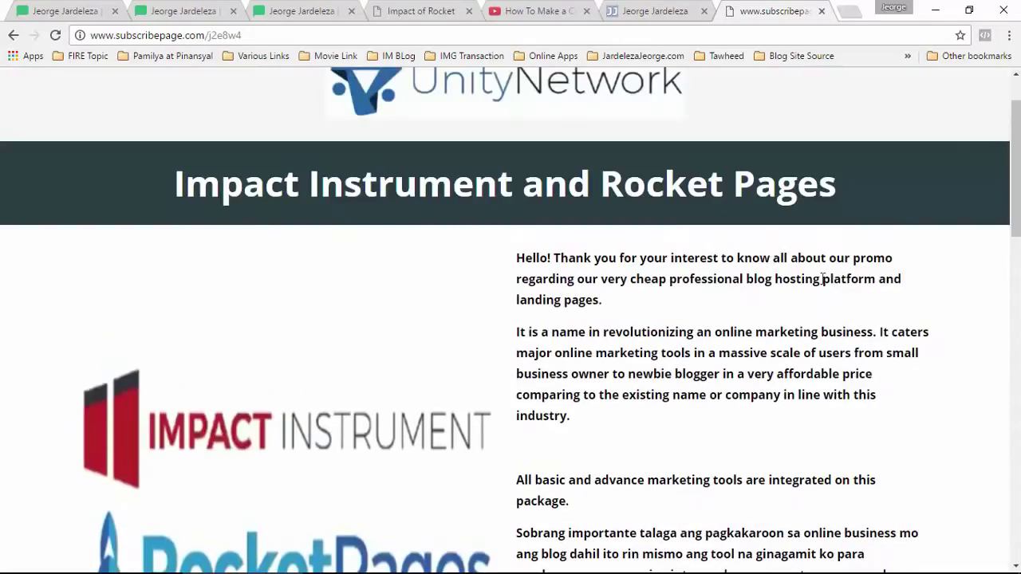
pyautogui.scroll(-10, 728, 371)
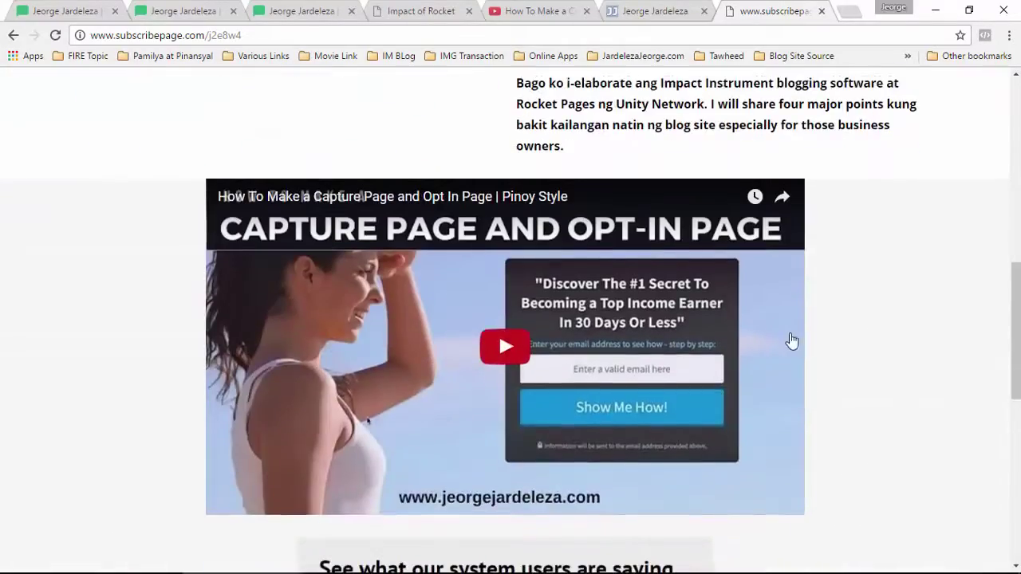
pyautogui.scroll(-5, 773, 335)
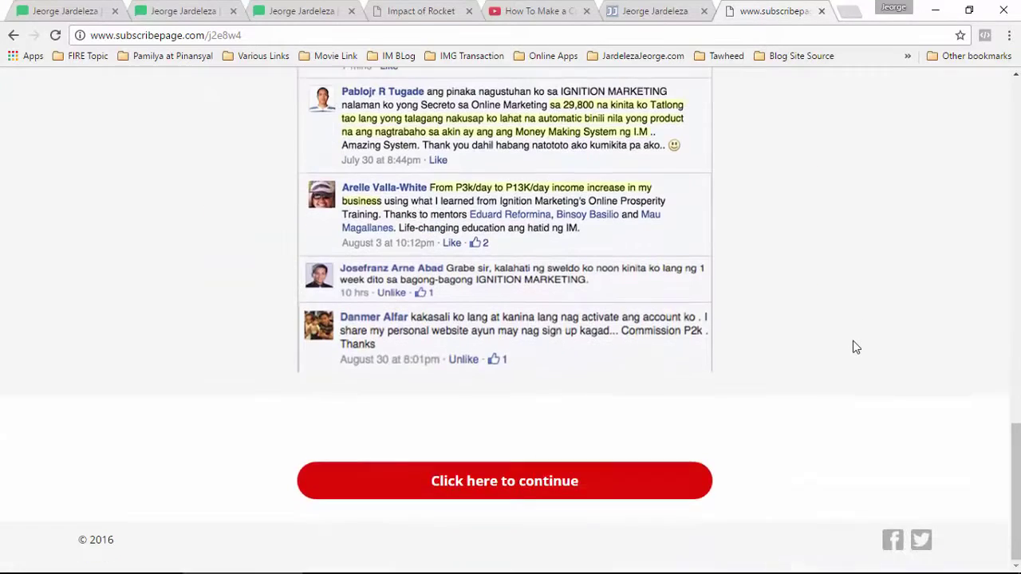
pyautogui.scroll(15, 836, 369)
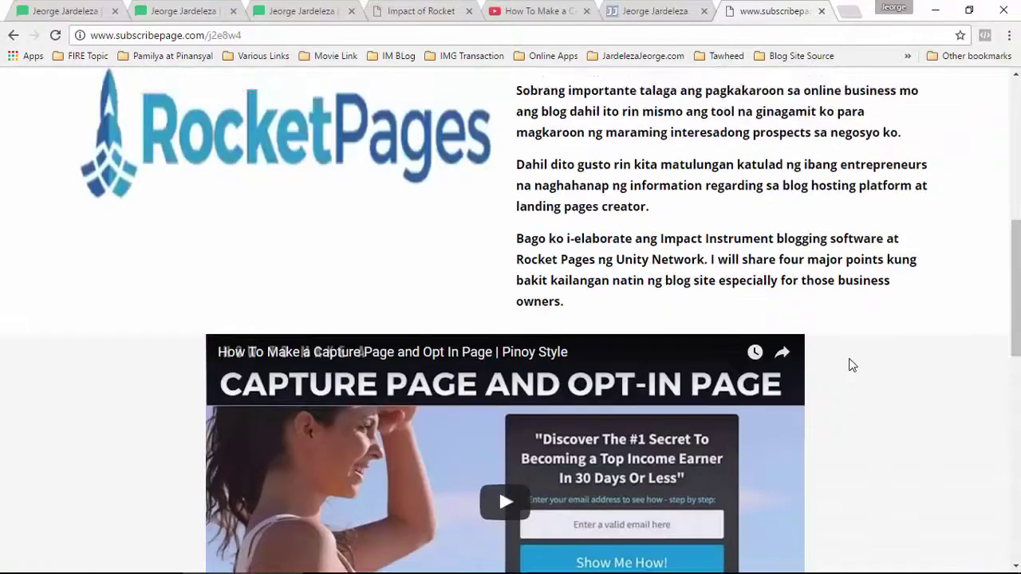
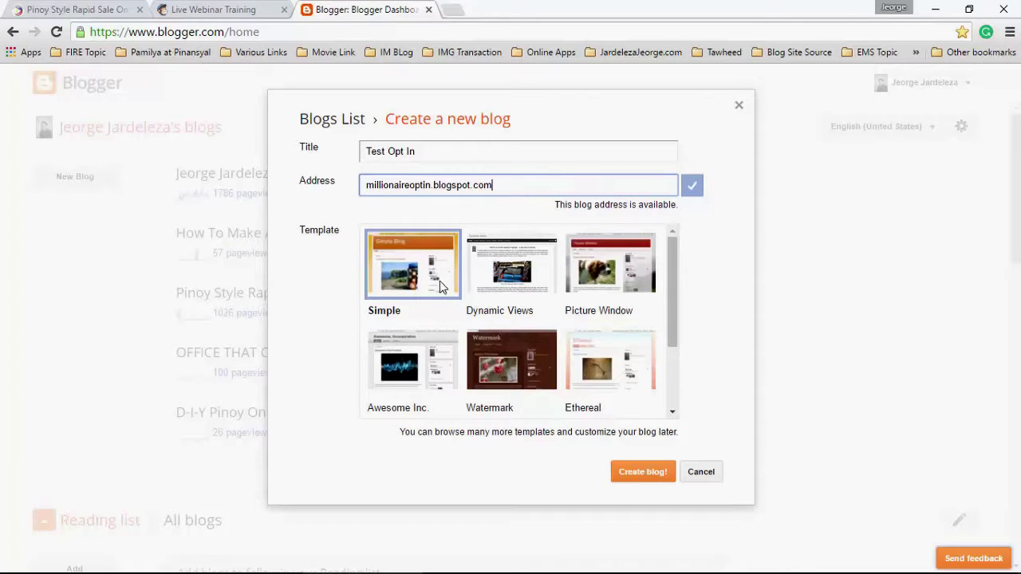
# Create the Blogger blog "Test Opt In" at millionaireoptin.blogspot.com with the Simple template.
pyautogui.click(414, 272)
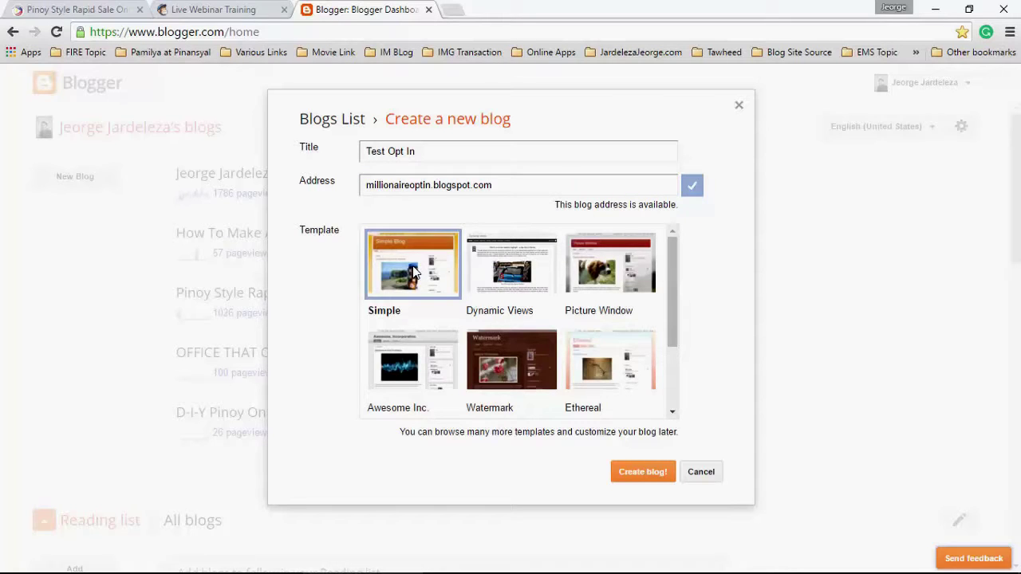
pyautogui.click(642, 472)
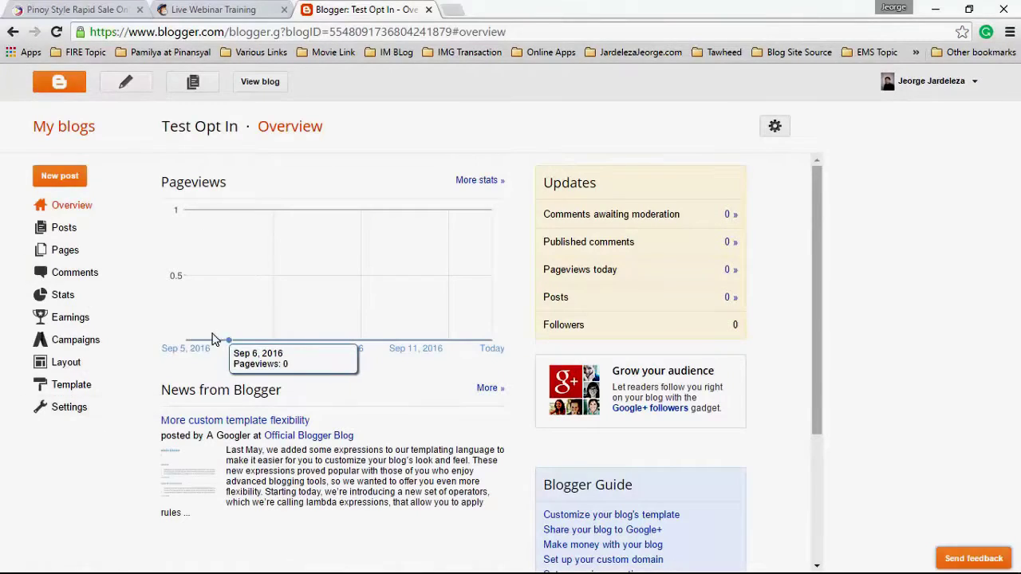
# In the blog's basic settings, set the Blog Readers permission to "Private - Only these readers" and save the changes.
pyautogui.click(70, 407)
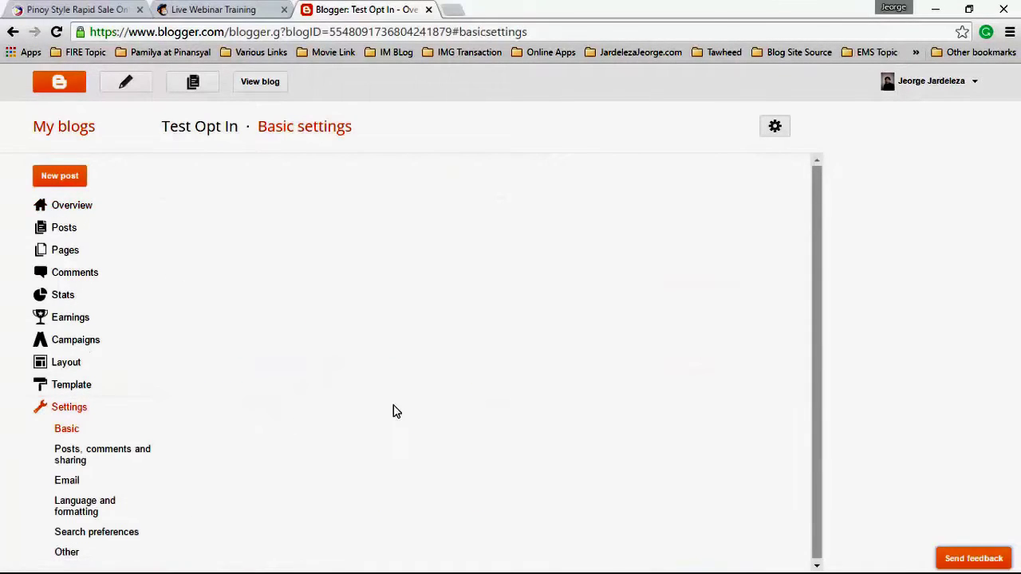
pyautogui.scroll(-3, 319, 417)
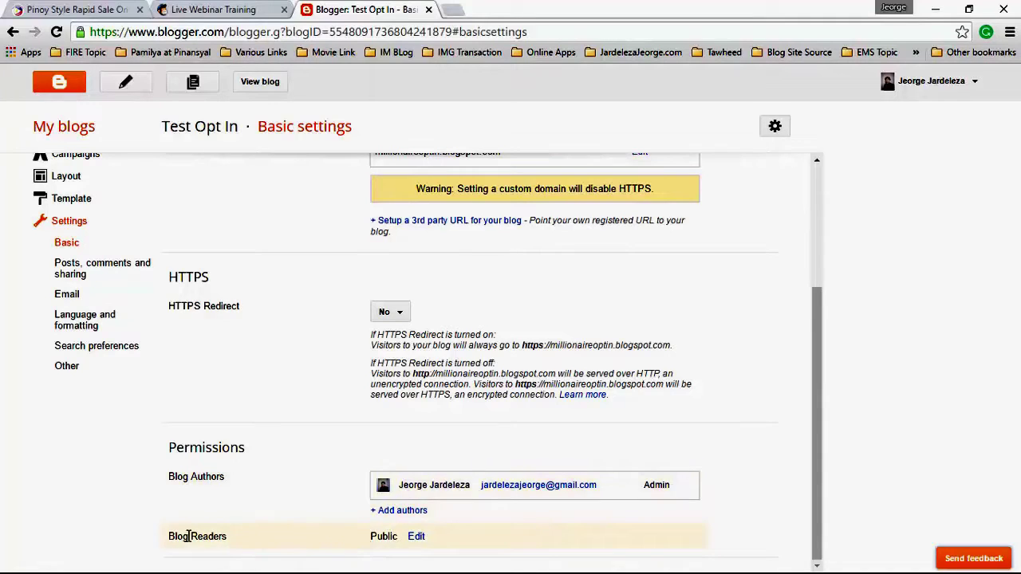
pyautogui.click(416, 536)
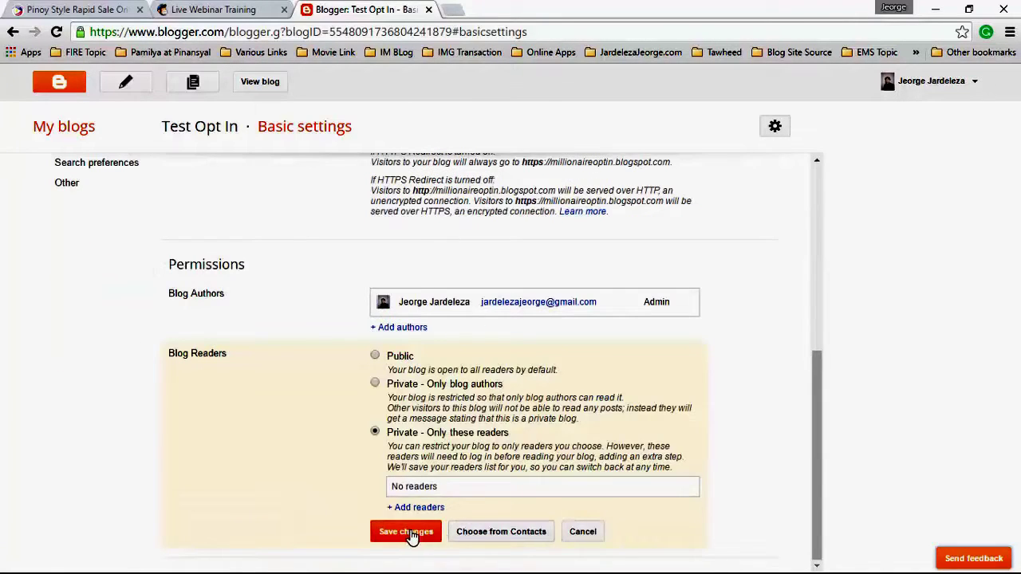
pyautogui.click(407, 532)
pyautogui.scroll(3, 510, 335)
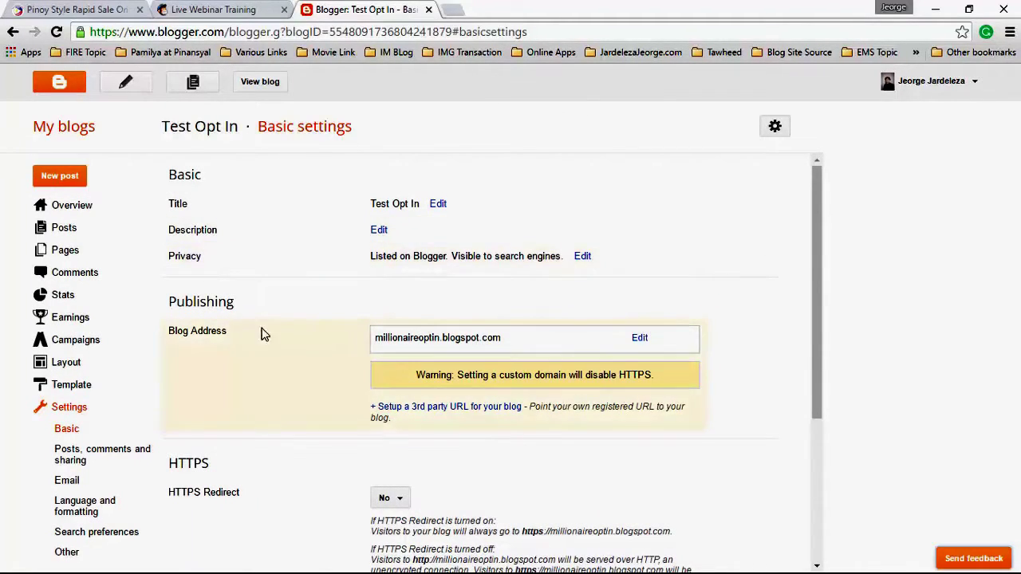
# Start a new post in the Test Opt In blog.
pyautogui.click(62, 230)
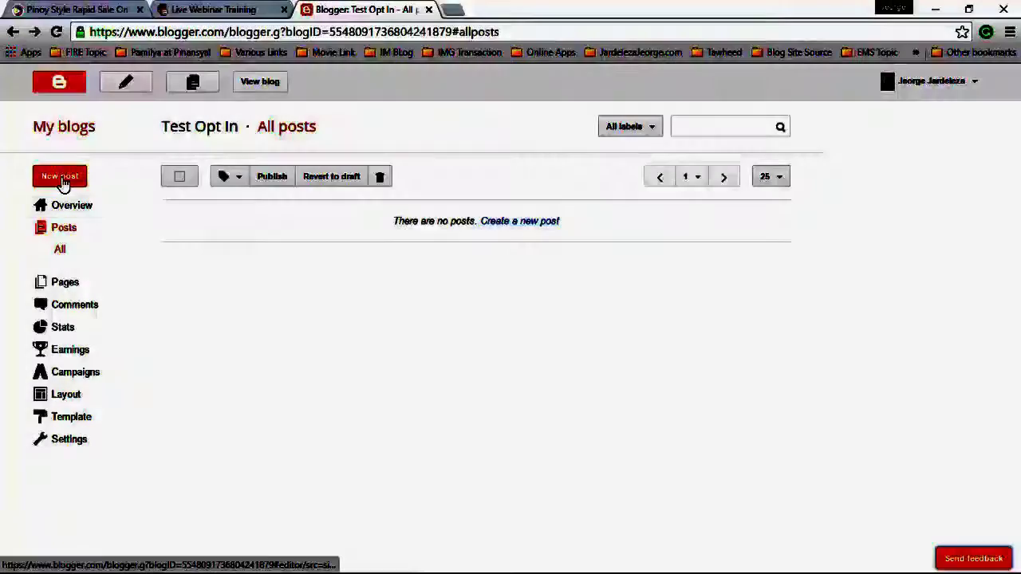
pyautogui.click(56, 175)
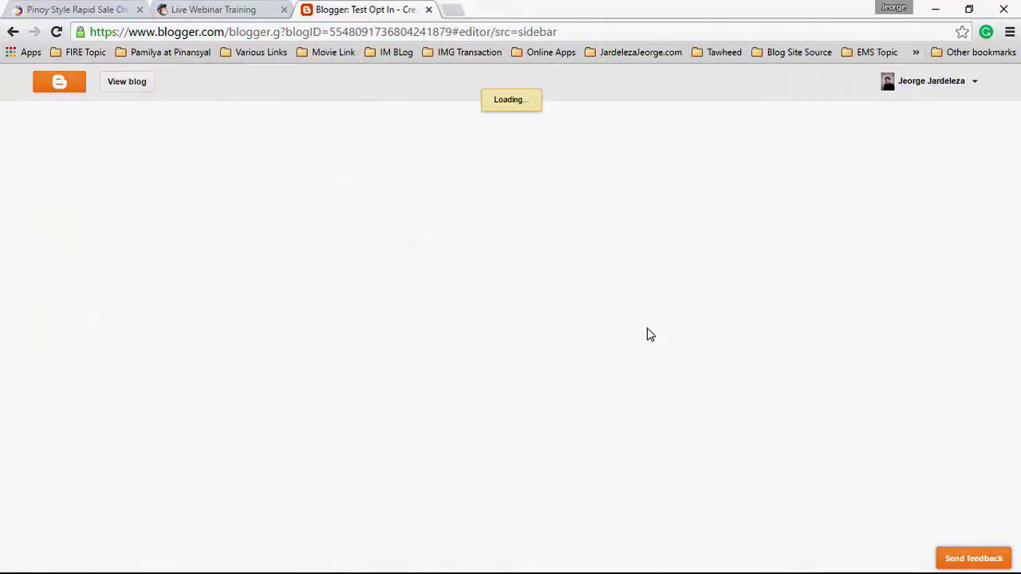
# Examine the sample webinar opt-in page and its MailChimp signup form, then return to the Blogger post editor.
pyautogui.click(58, 11)
pyautogui.scroll(3, 533, 271)
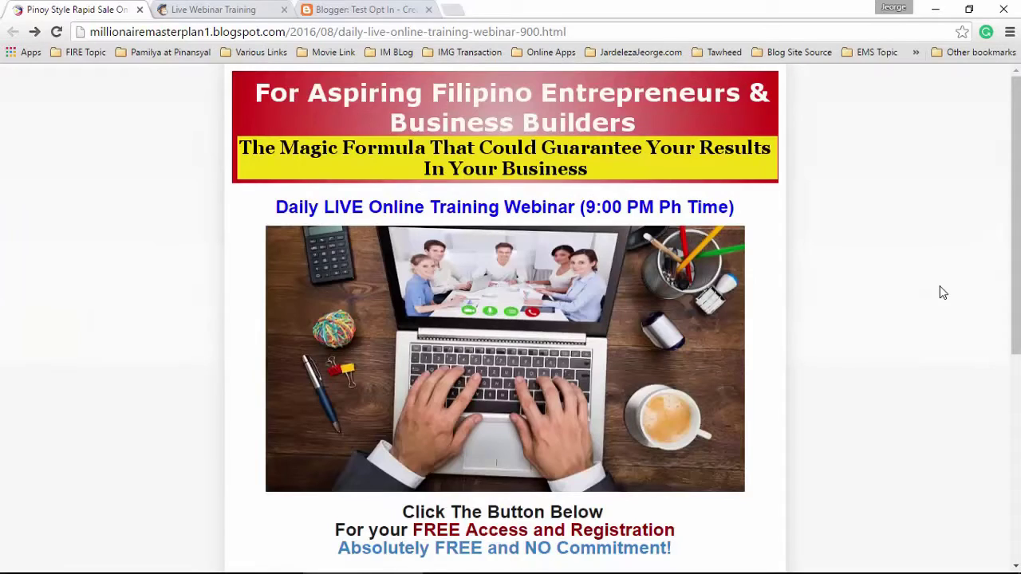
pyautogui.scroll(-2, 927, 346)
pyautogui.scroll(-2, 635, 425)
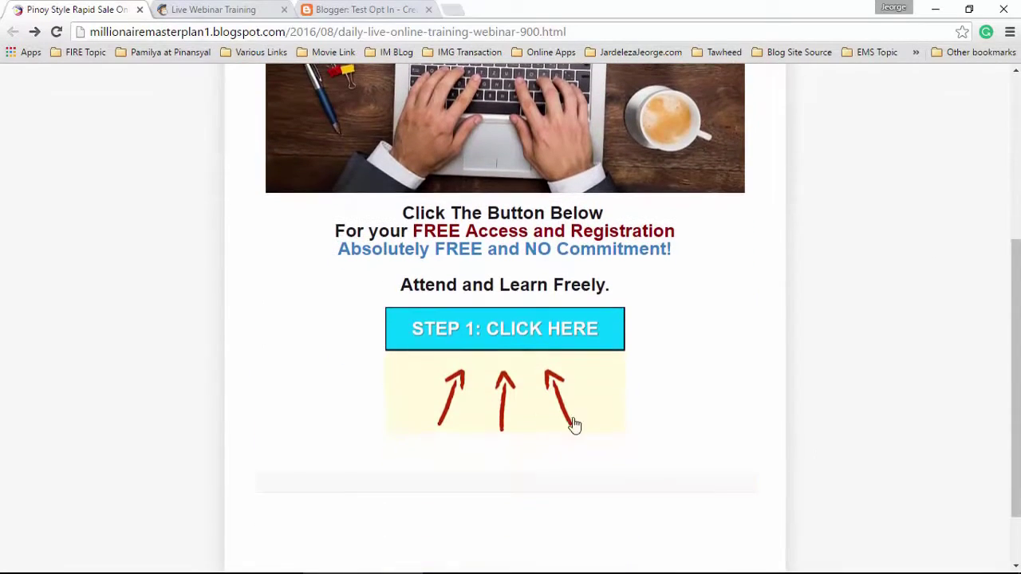
pyautogui.scroll(2, 638, 447)
pyautogui.scroll(2, 598, 458)
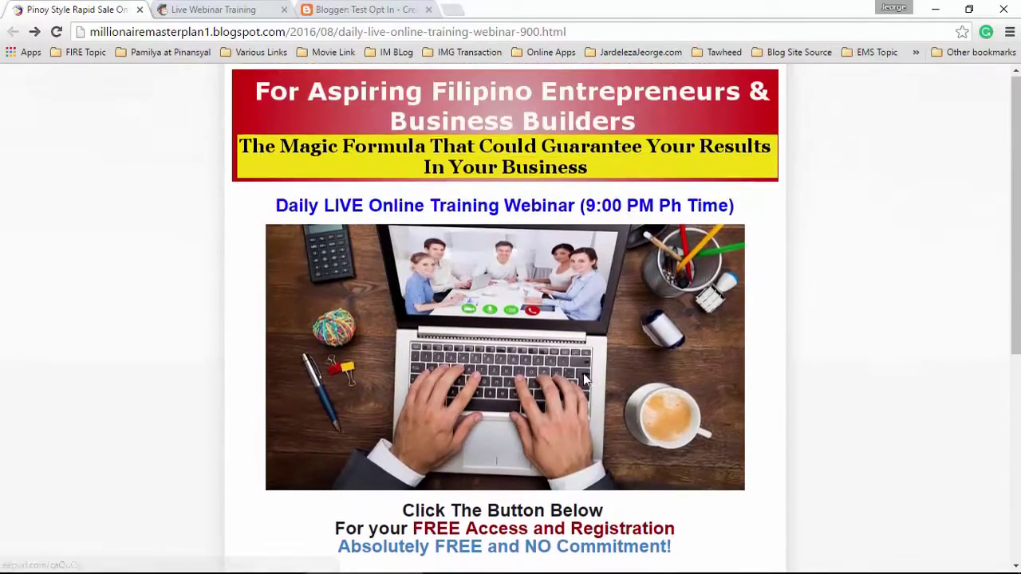
pyautogui.click(187, 10)
pyautogui.scroll(-2, 800, 419)
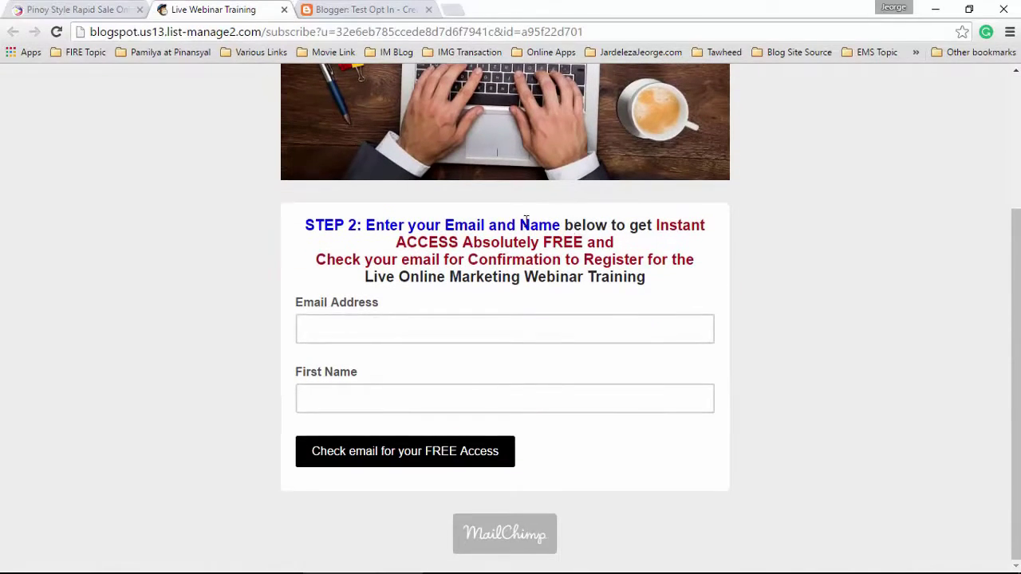
pyautogui.scroll(2, 800, 416)
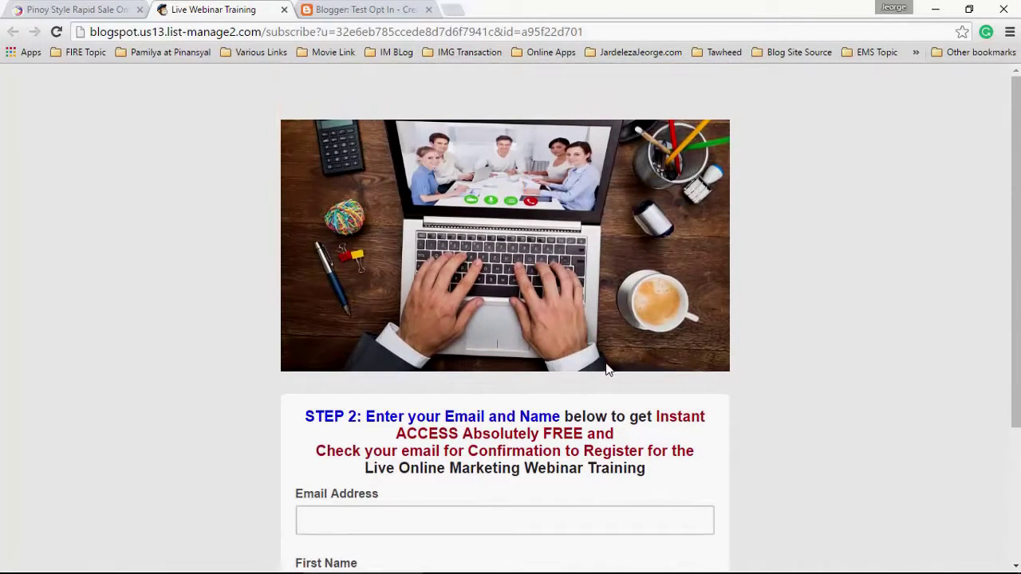
pyautogui.click(358, 8)
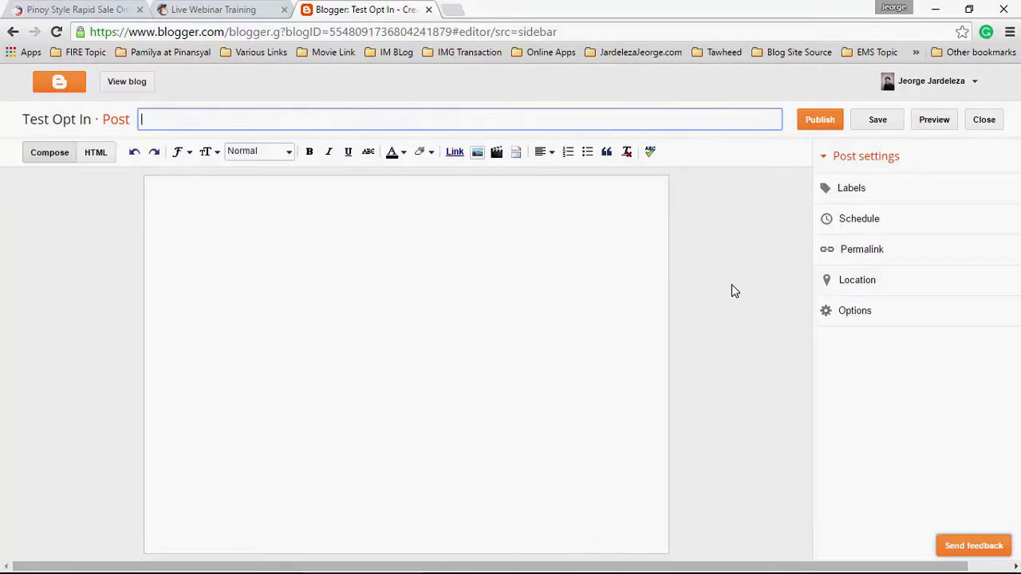
# Copy the headline "Daily LIVE Online Training Webinar (9:00 PM Ph Time)" from the sample page into a new Notepad document.
pyautogui.hotkey('ctrl', 'Tab')
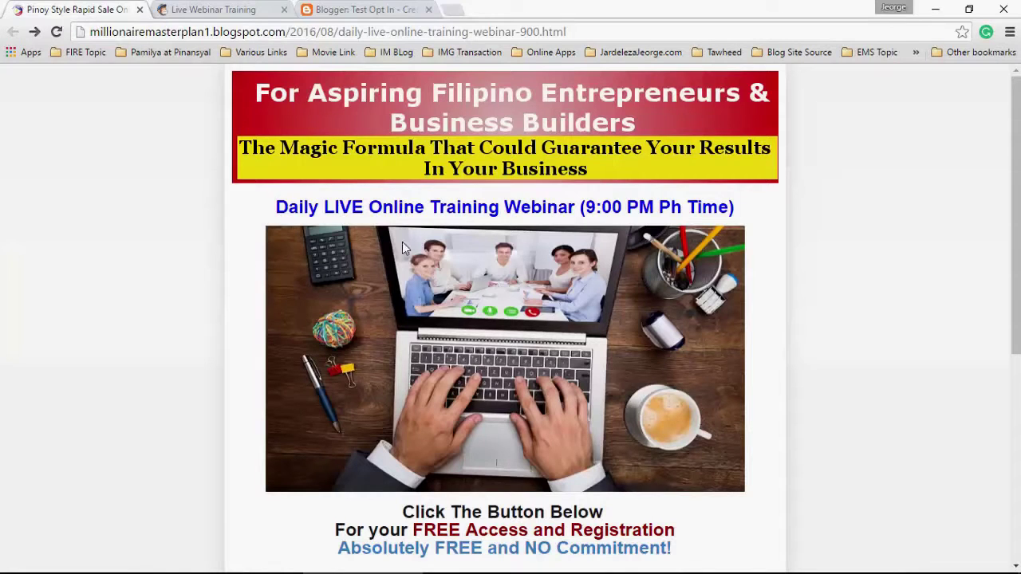
pyautogui.moveTo(273, 216); pyautogui.dragTo(734, 226)
pyautogui.hotkey('ctrl', 'c')
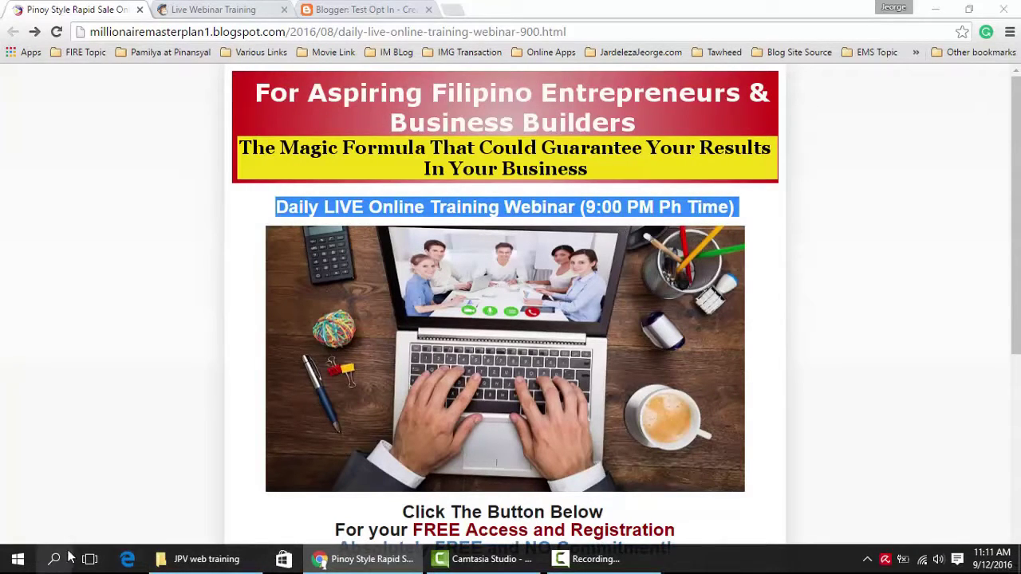
pyautogui.click(57, 558)
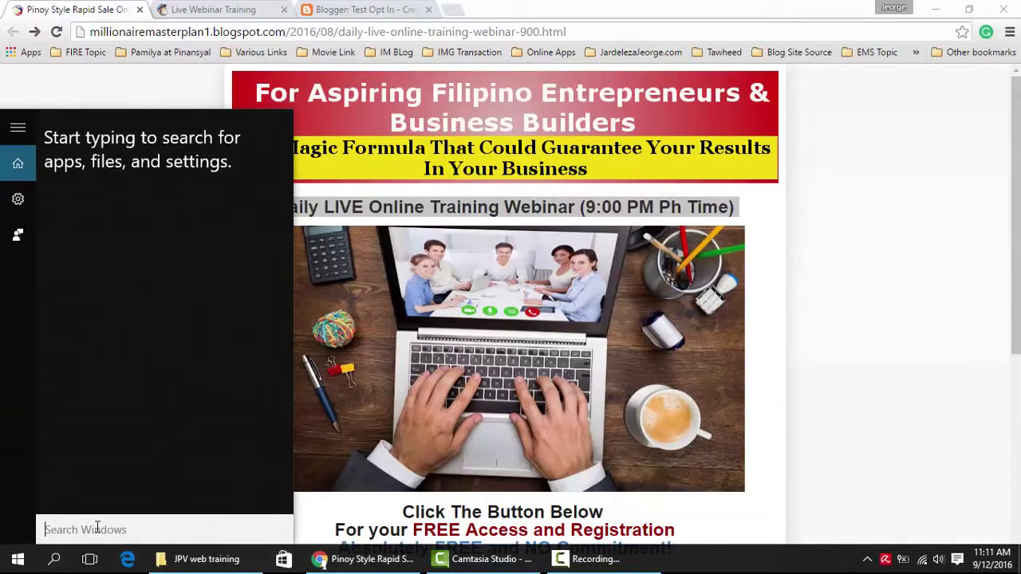
pyautogui.rightClick(524, 190)
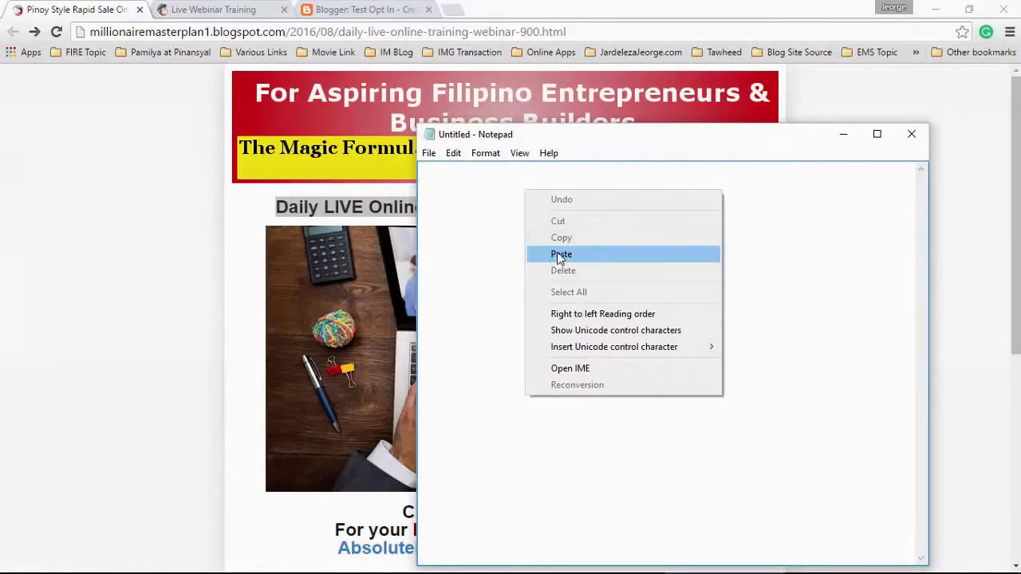
pyautogui.click(558, 253)
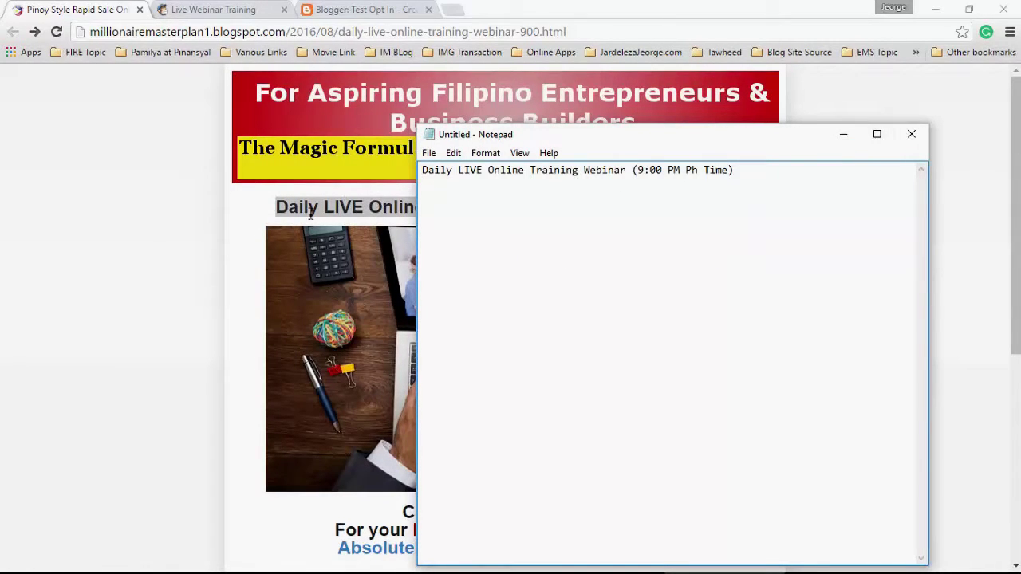
# Copy the sample page's text from "Click The Button Below" to "Attend and Learn Freely." and paste it below the headline in Notepad.
pyautogui.click(843, 134)
pyautogui.scroll(-2, 504, 367)
pyautogui.moveTo(406, 359); pyautogui.dragTo(684, 547)
pyautogui.hotkey('ctrl', 'c')
pyautogui.click(715, 559)
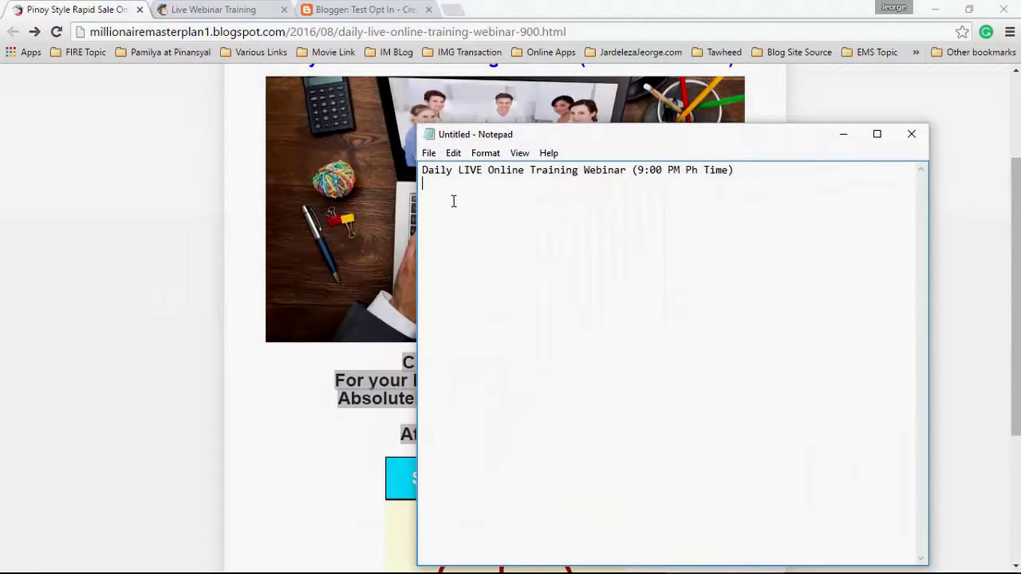
pyautogui.rightClick(450, 197)
pyautogui.click(481, 262)
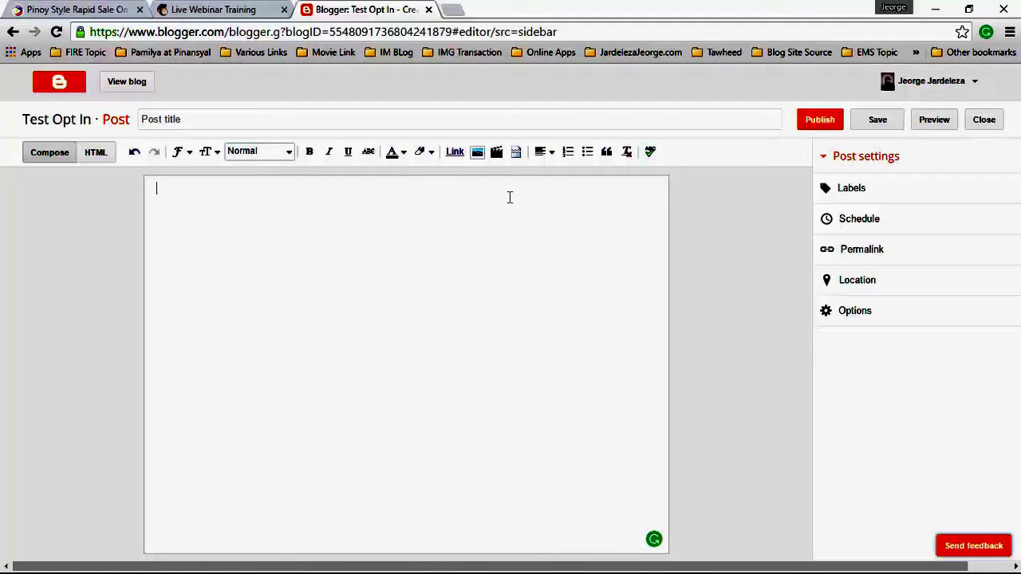
# Set the post body's text size to Large and its font to Arial.
pyautogui.click(215, 153)
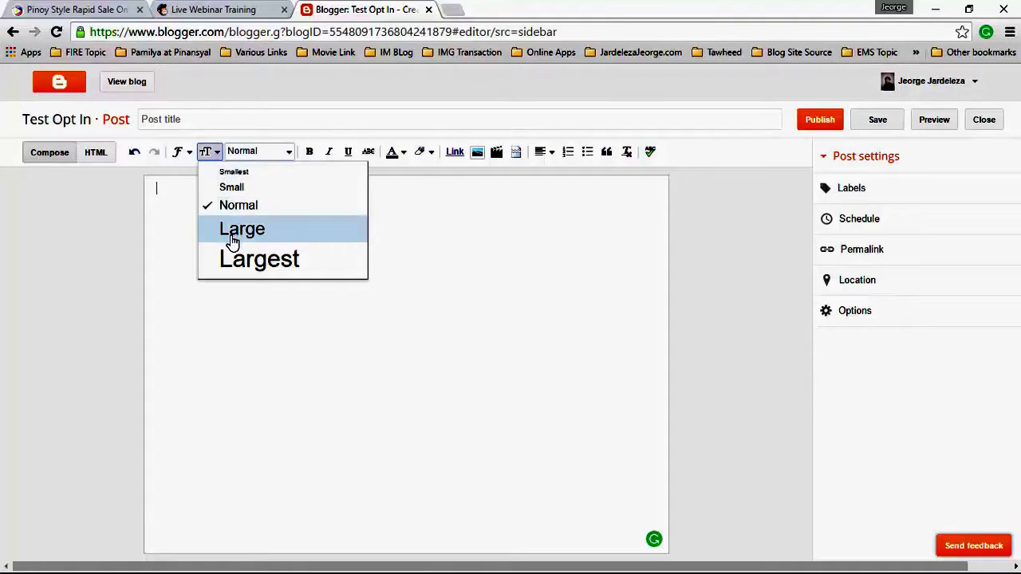
pyautogui.click(233, 237)
pyautogui.click(182, 151)
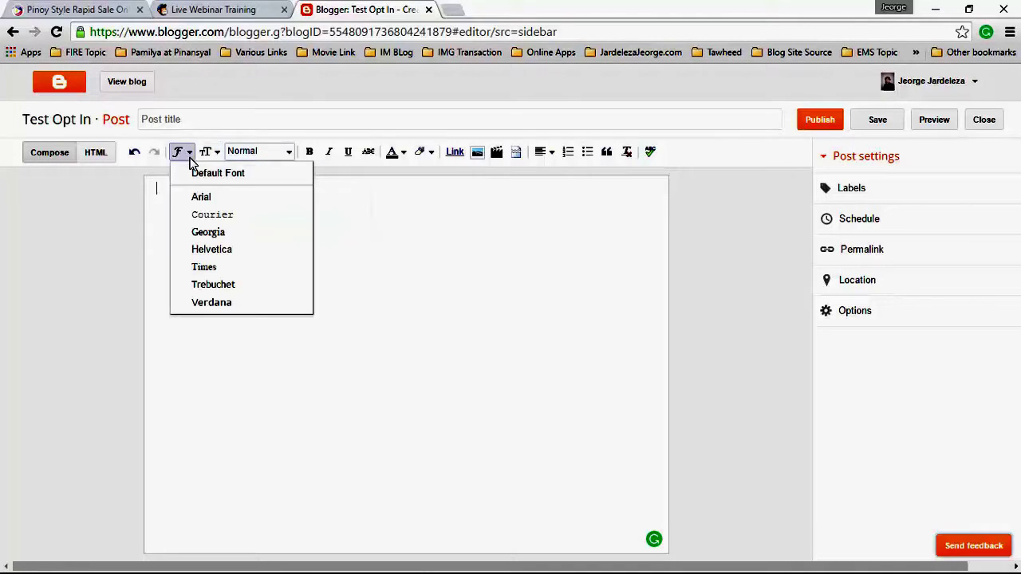
pyautogui.click(201, 199)
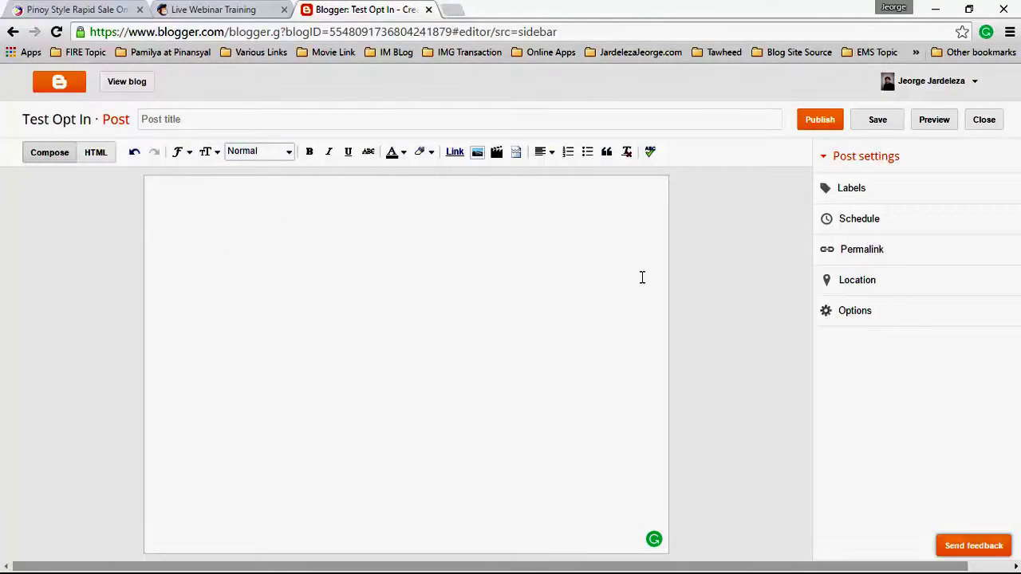
# Copy the headline "Daily LIVE Online Training Webinar (9:00 PM Ph Time)" from Notepad and paste it into the Blogger post body.
pyautogui.click(732, 571)
pyautogui.moveTo(422, 170); pyautogui.dragTo(747, 175)
pyautogui.rightClick(571, 172)
pyautogui.click(606, 220)
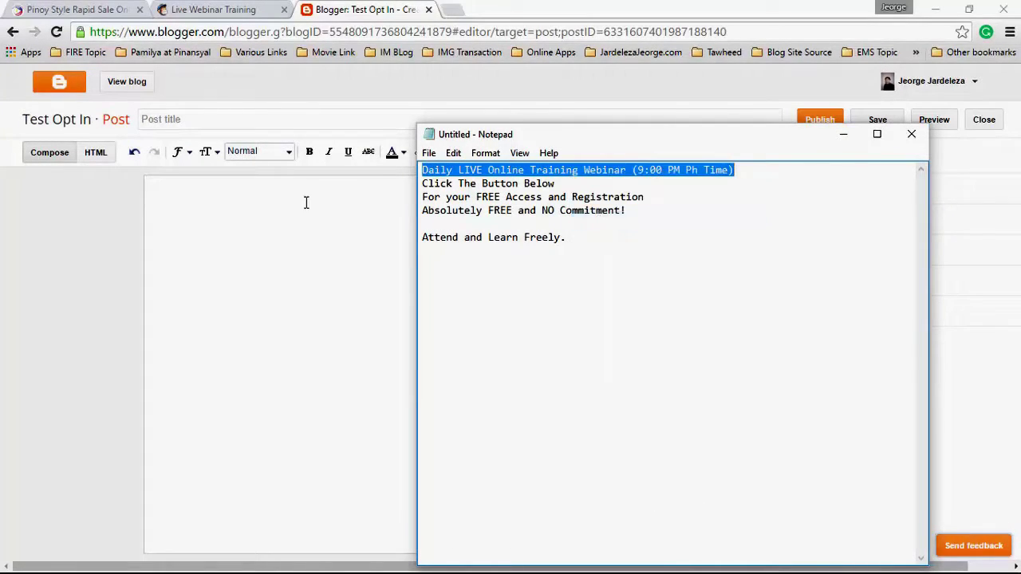
pyautogui.click(309, 203)
pyautogui.hotkey('ctrl', 'v')
# Format the pasted webinar headline as bold, centred, blue text.
pyautogui.moveTo(547, 244); pyautogui.dragTo(136, 221)
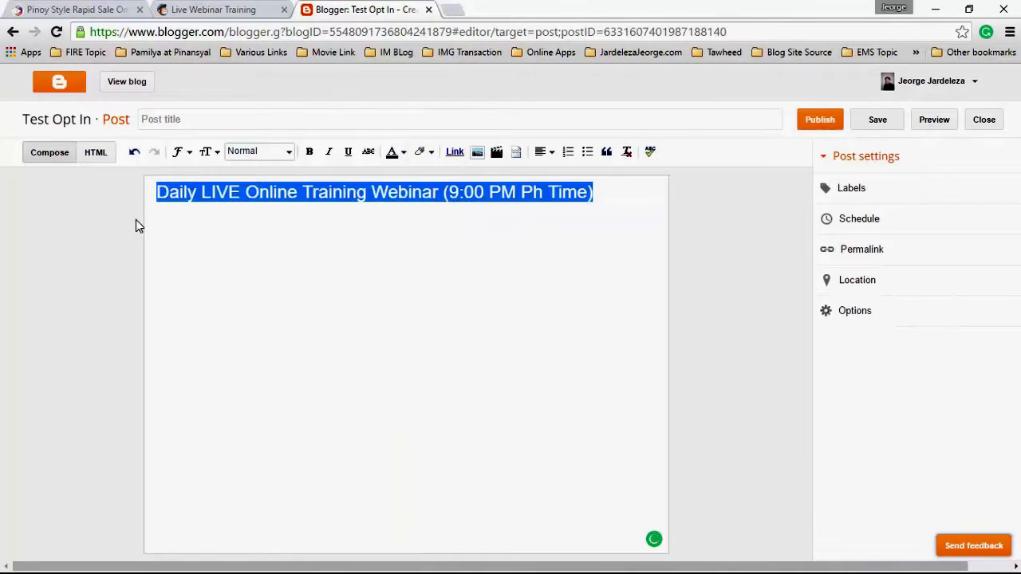
pyautogui.click(310, 152)
pyautogui.click(558, 153)
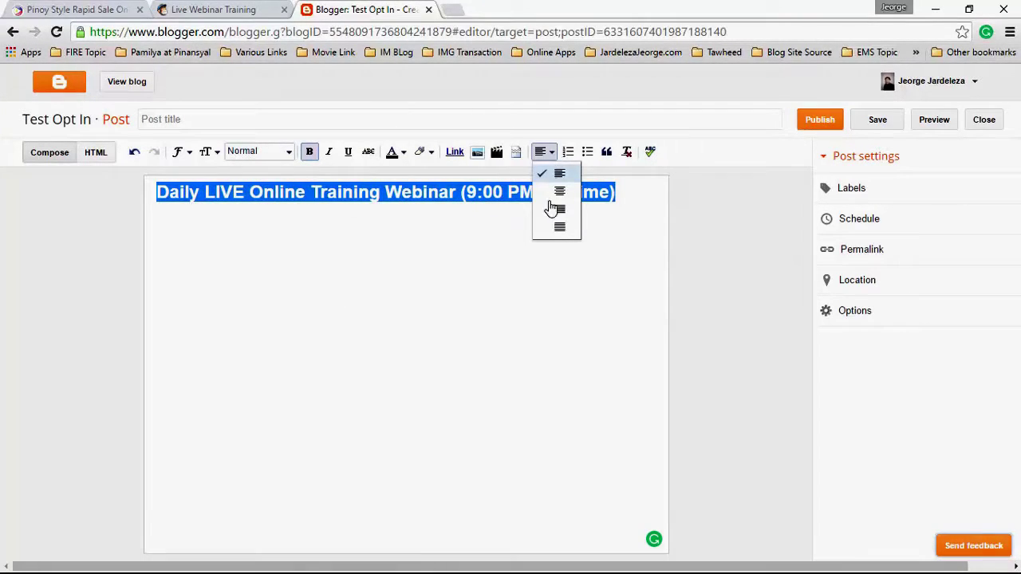
pyautogui.click(556, 192)
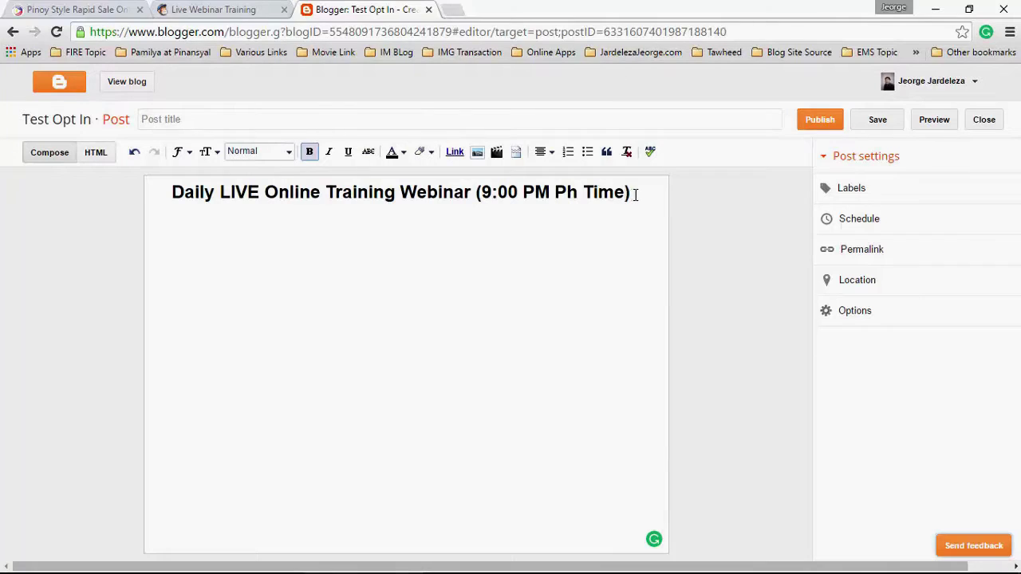
pyautogui.moveTo(634, 193); pyautogui.dragTo(172, 209)
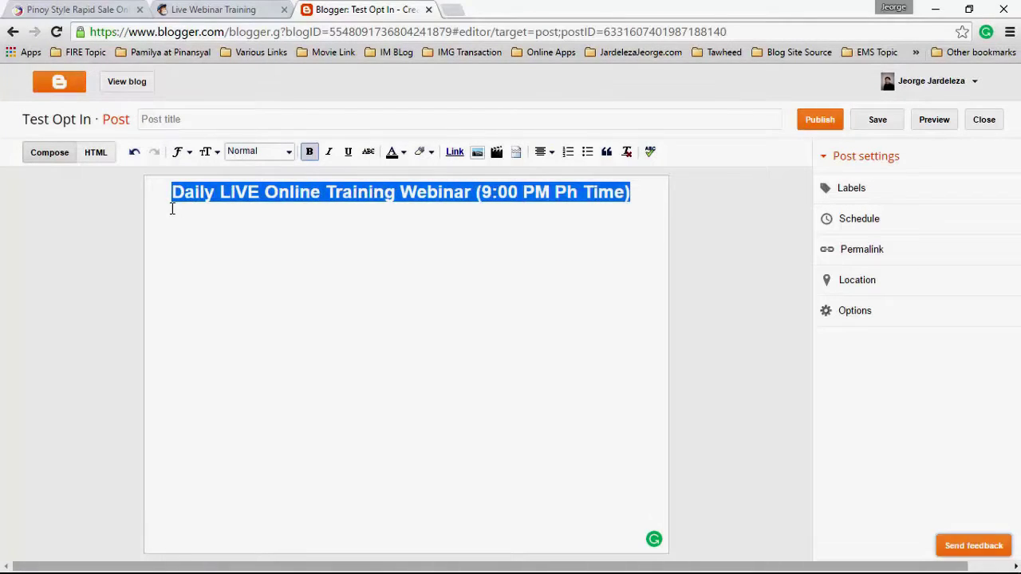
pyautogui.click(403, 153)
pyautogui.click(472, 266)
pyautogui.click(435, 280)
pyautogui.click(638, 196)
pyautogui.press('Return')
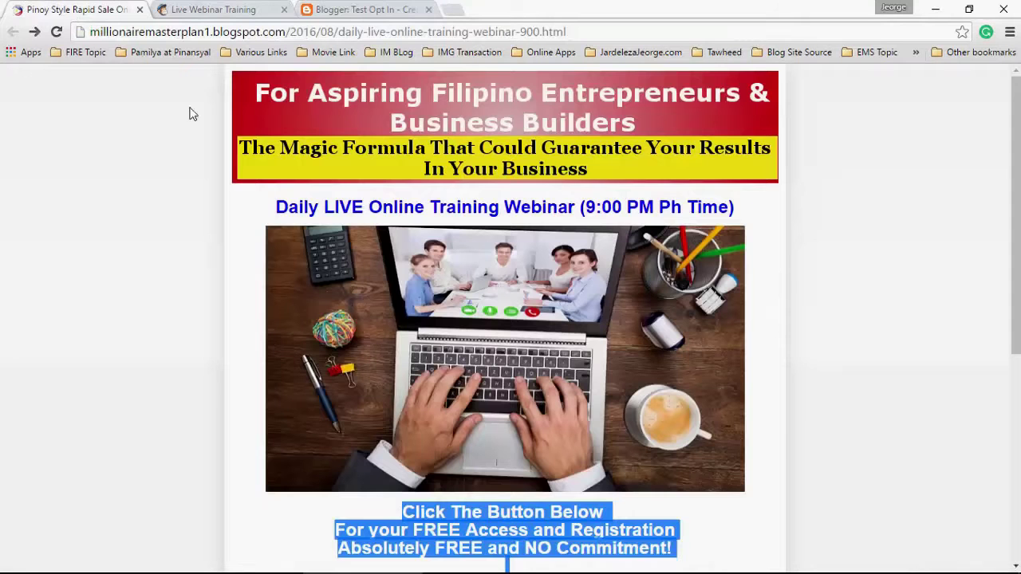
pyautogui.click(76, 10)
pyautogui.click(327, 9)
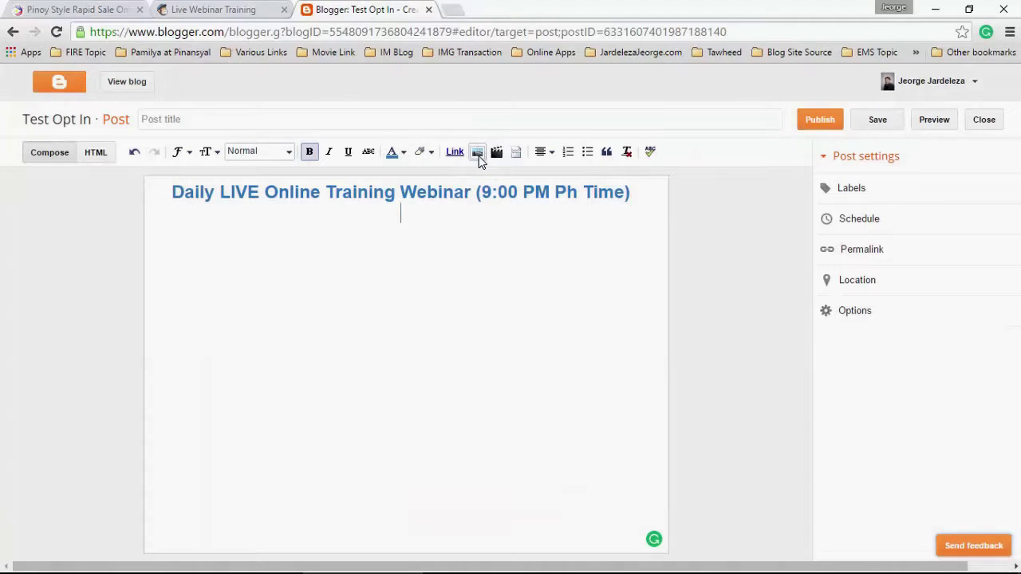
pyautogui.click(477, 153)
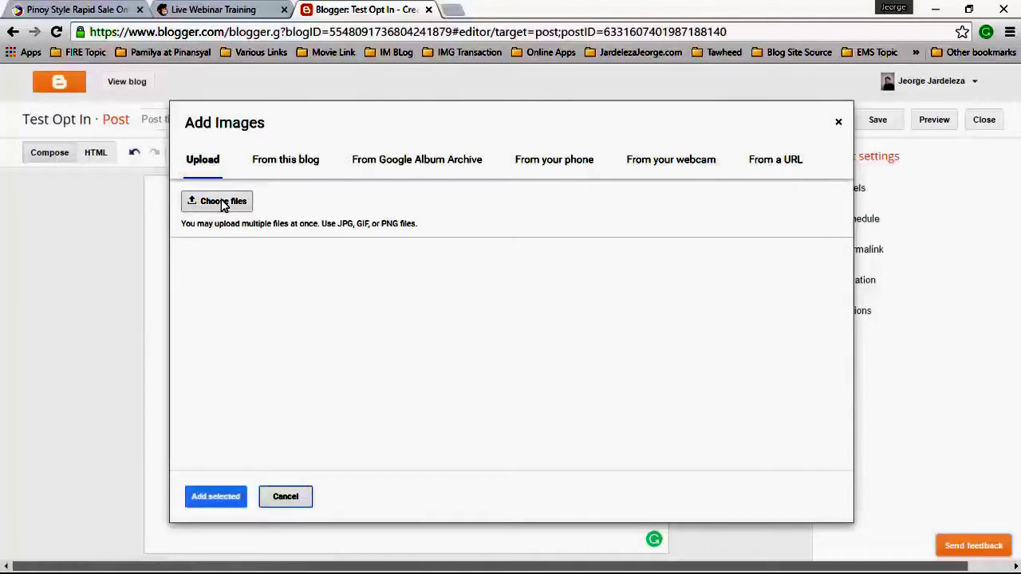
pyautogui.click(221, 206)
pyautogui.click(167, 145)
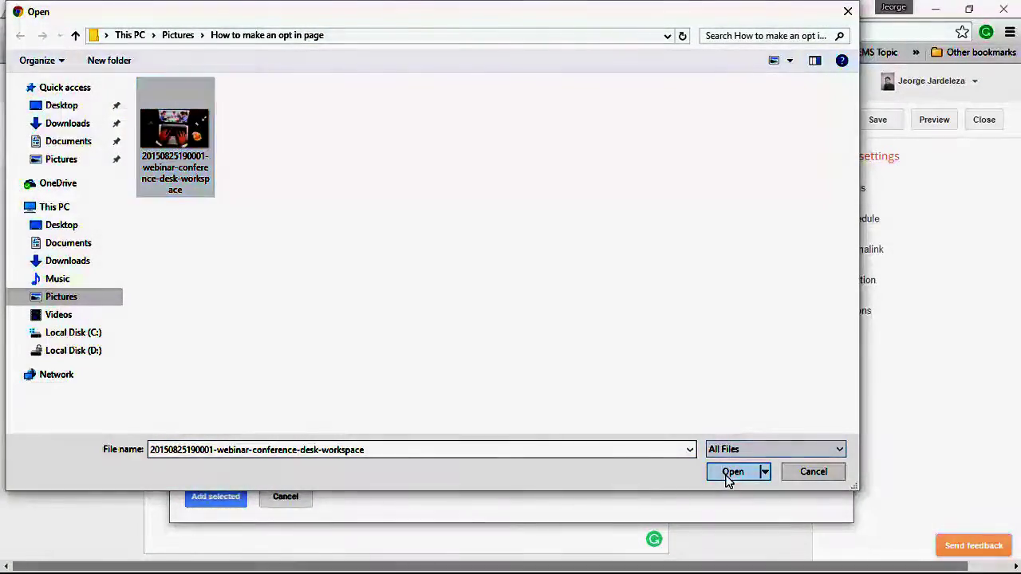
pyautogui.click(729, 477)
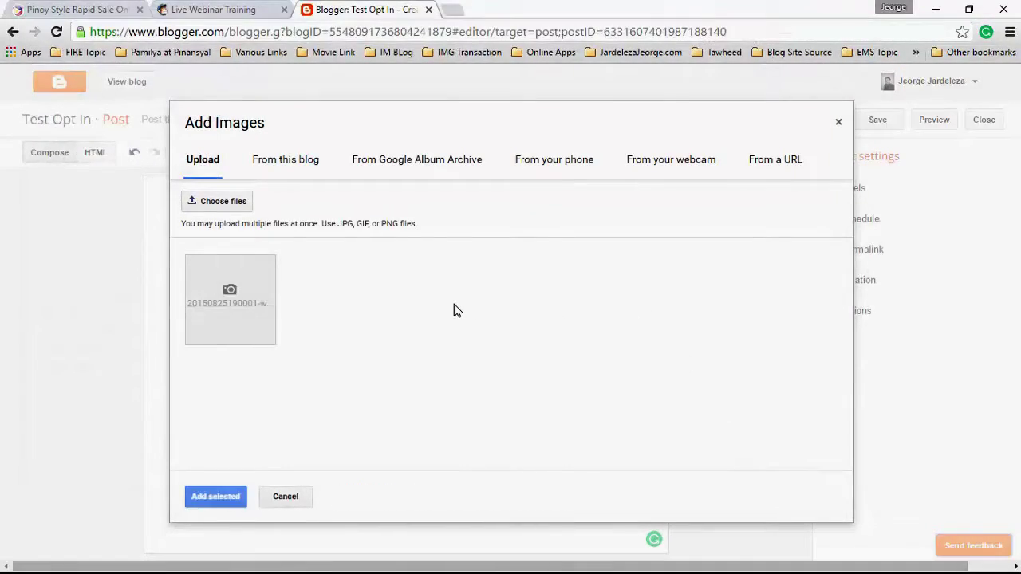
pyautogui.click(223, 498)
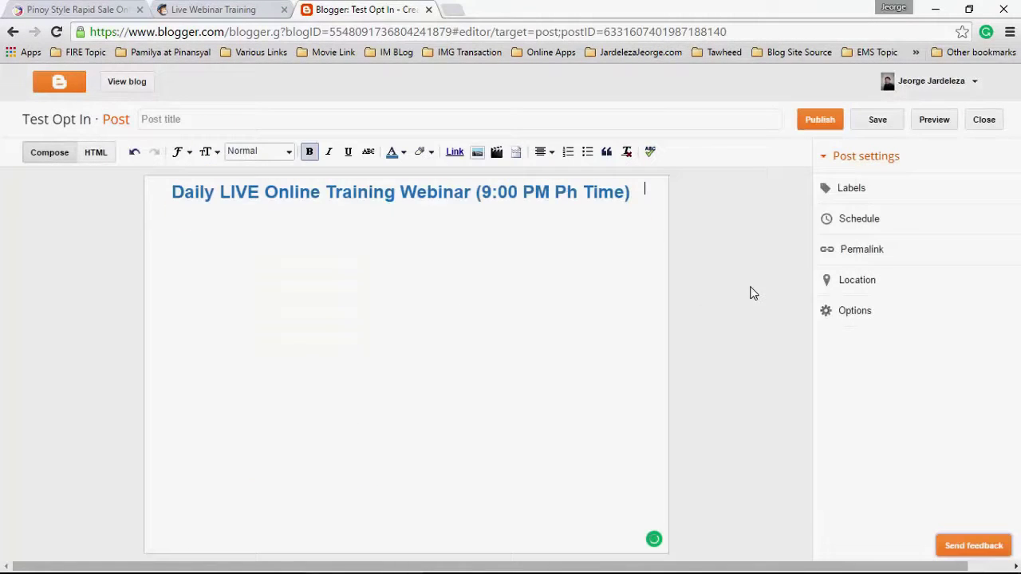
# Set the inserted webinar image's size to X-Large.
pyautogui.click(432, 275)
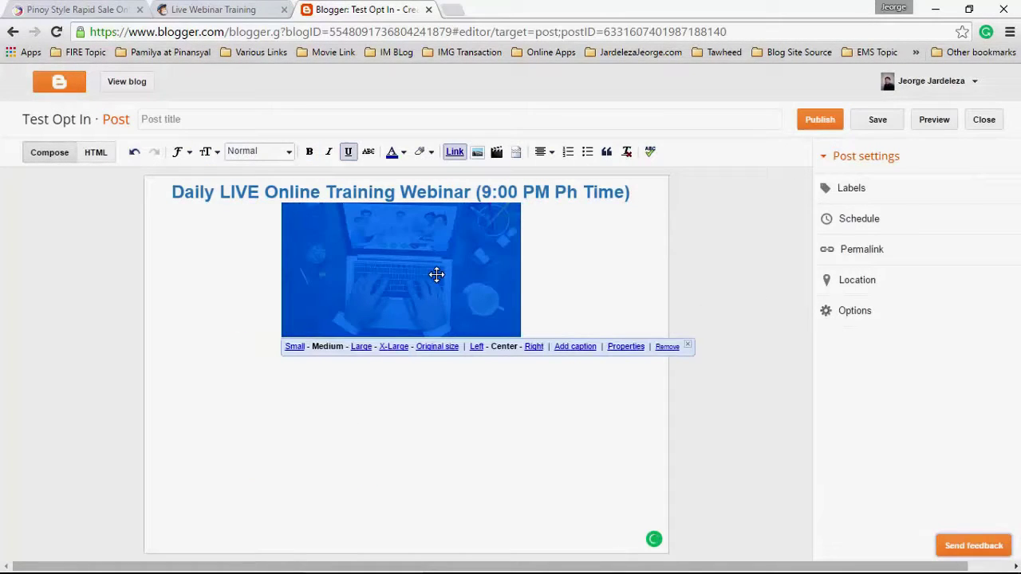
pyautogui.click(363, 346)
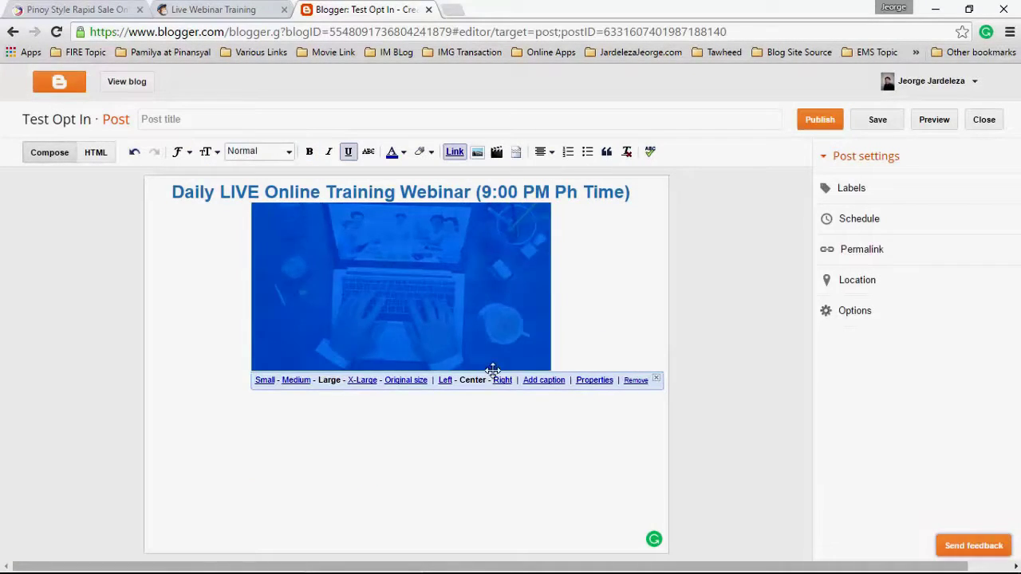
pyautogui.click(363, 381)
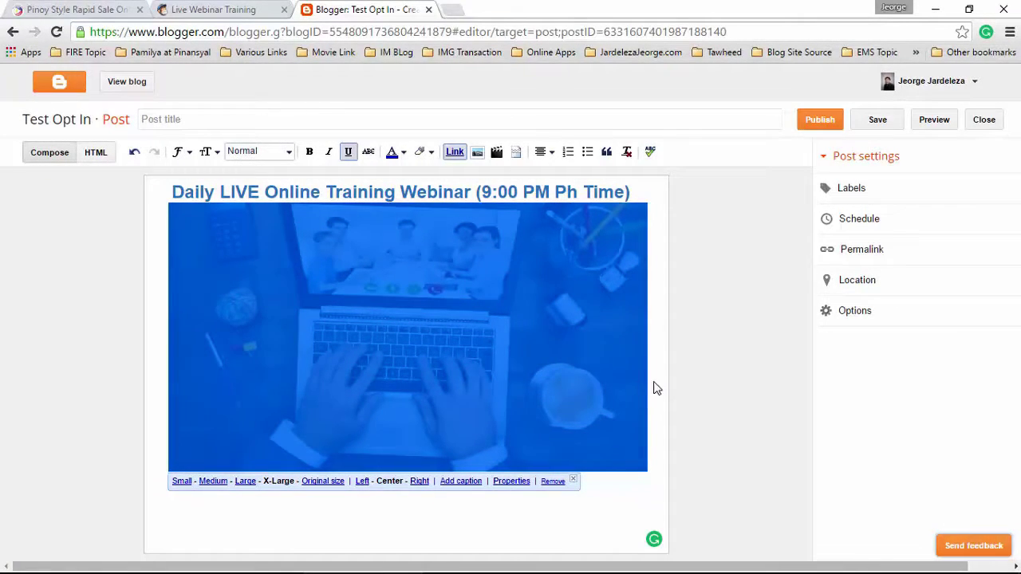
pyautogui.click(495, 517)
# Remove the link from the webinar image and add a blank line between the headline and the image.
pyautogui.click(478, 359)
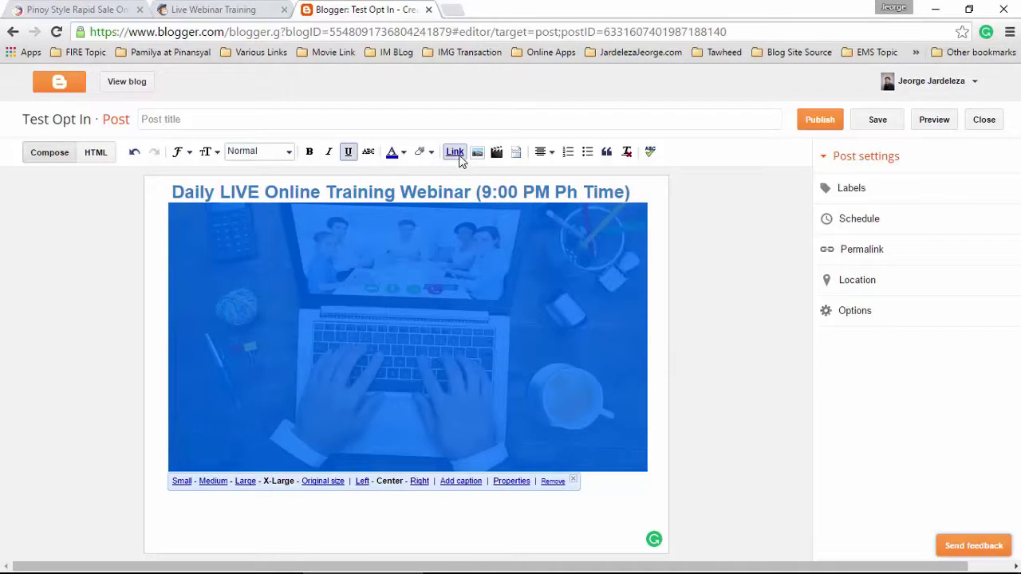
pyautogui.click(454, 154)
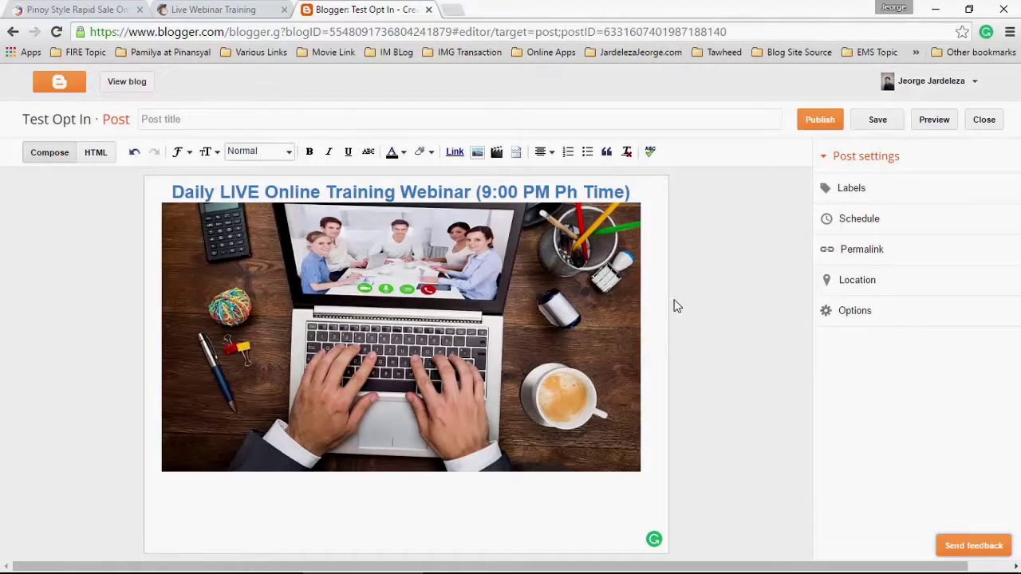
pyautogui.press('Return')
# Copy the Notepad text from "Click The Button Below" to "Attend and Learn Freely." and paste it below the image in the post.
pyautogui.hotkey('alt', 'Tab')
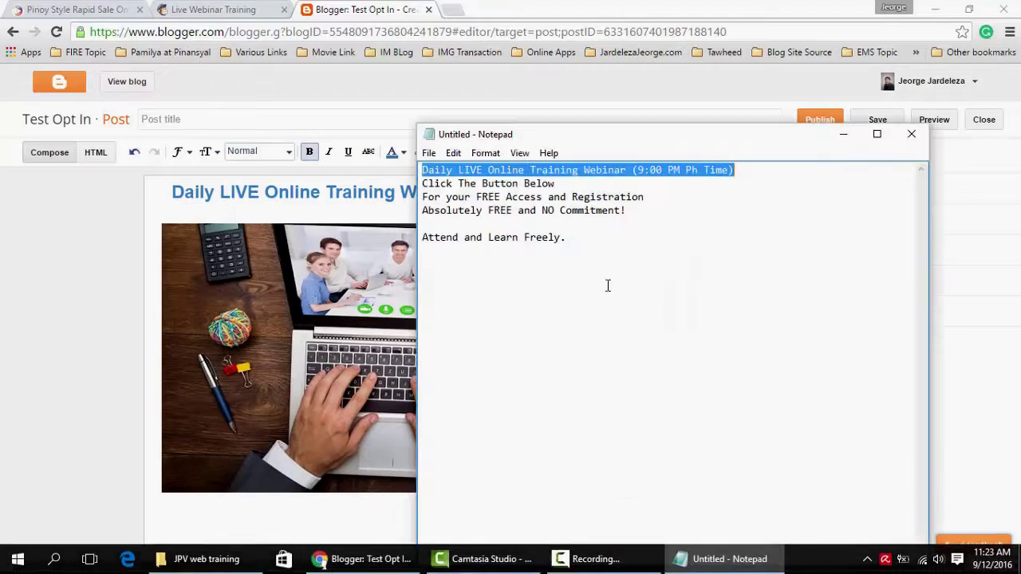
pyautogui.moveTo(421, 184); pyautogui.dragTo(650, 240)
pyautogui.rightClick(500, 194)
pyautogui.click(539, 238)
pyautogui.click(286, 528)
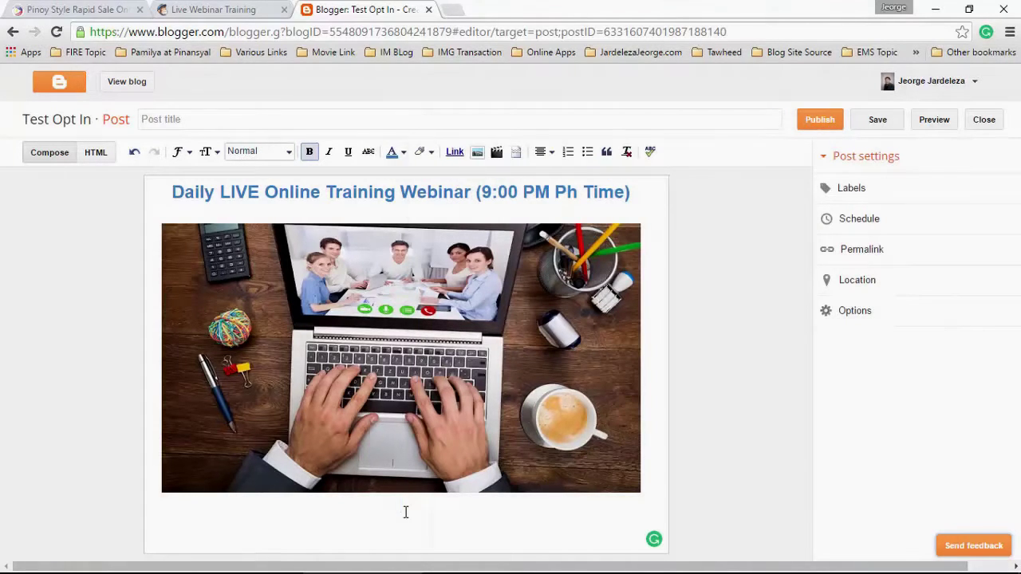
pyautogui.hotkey('ctrl', 'v')
# Colour the two lines "Click The Button Below / For your FREE Access and Registration" and the line "Attend and Learn Freely." black.
pyautogui.moveTo(298, 452); pyautogui.dragTo(605, 473)
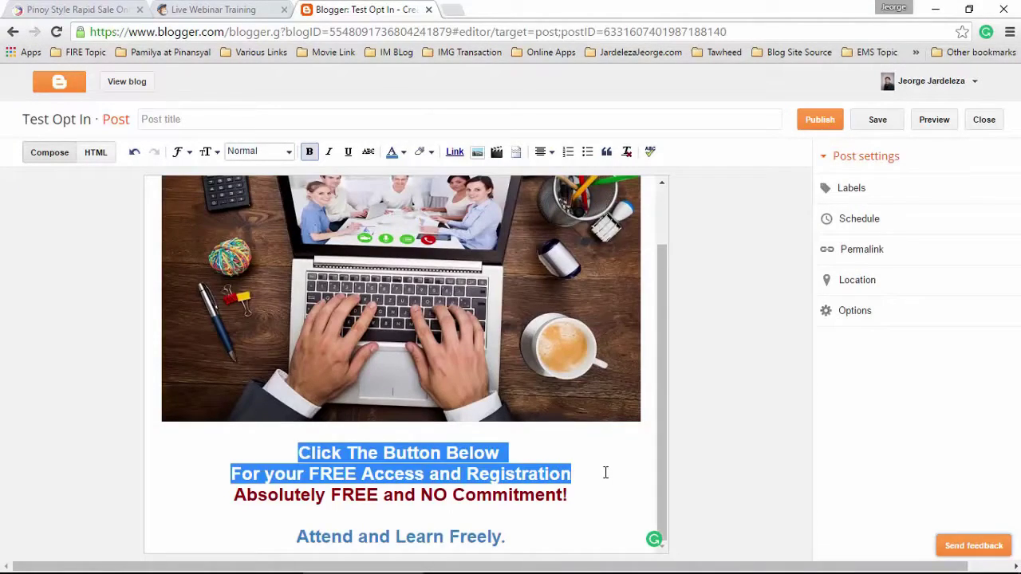
pyautogui.click(403, 152)
pyautogui.click(401, 192)
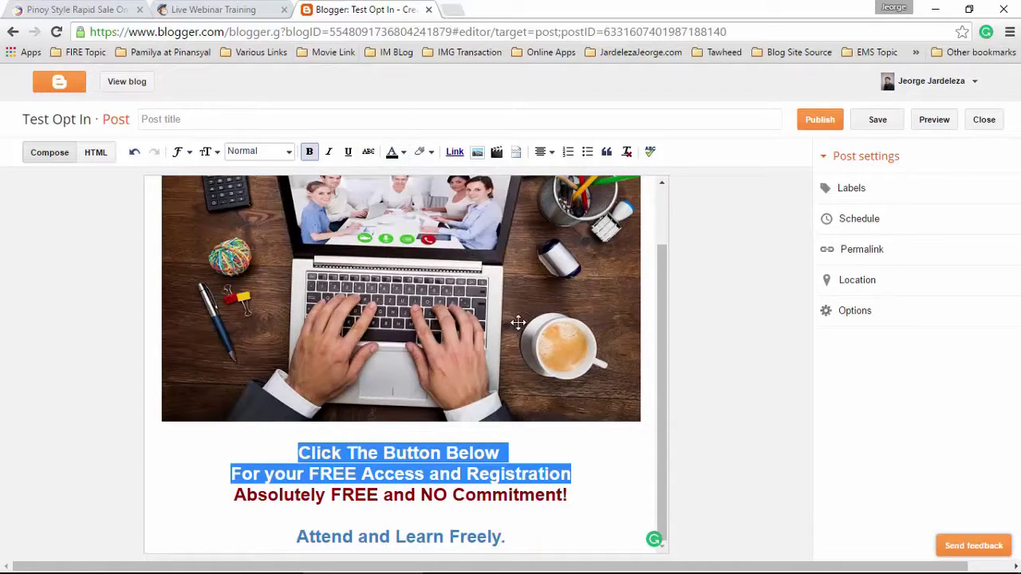
pyautogui.click(601, 468)
pyautogui.moveTo(510, 538); pyautogui.dragTo(297, 538)
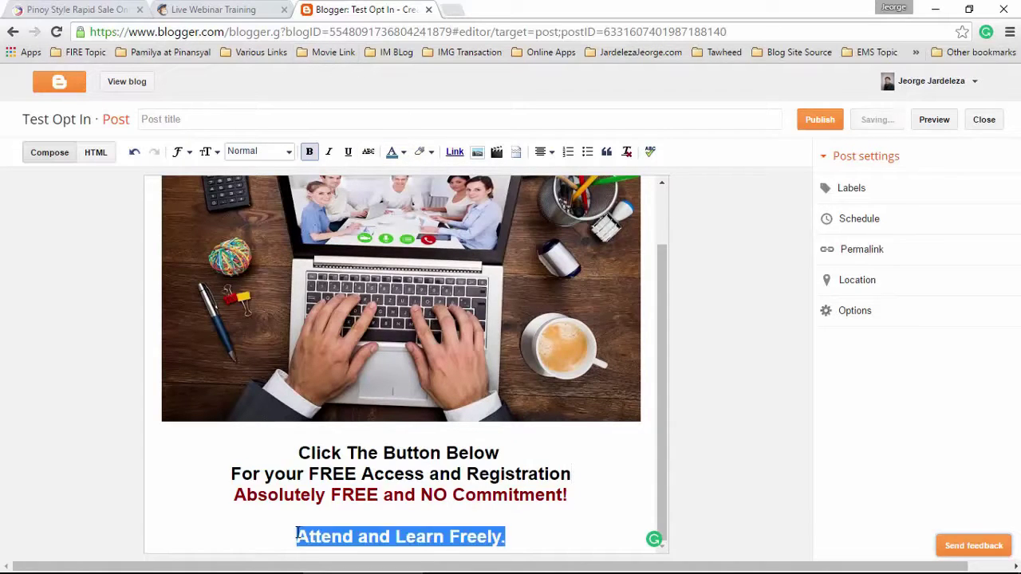
pyautogui.click(403, 152)
pyautogui.click(402, 190)
pyautogui.click(548, 543)
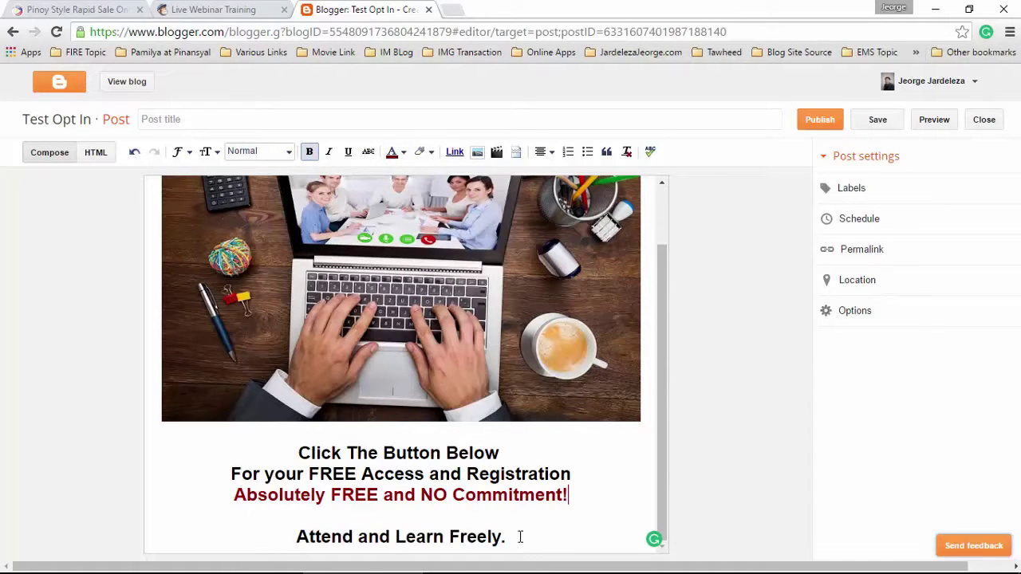
# Upload the "STEP 1: CLICK HERE" button image 2016-07-29_1401 and insert it on a new line below "Attend and Learn Freely.".
pyautogui.scroll(-1, 538, 526)
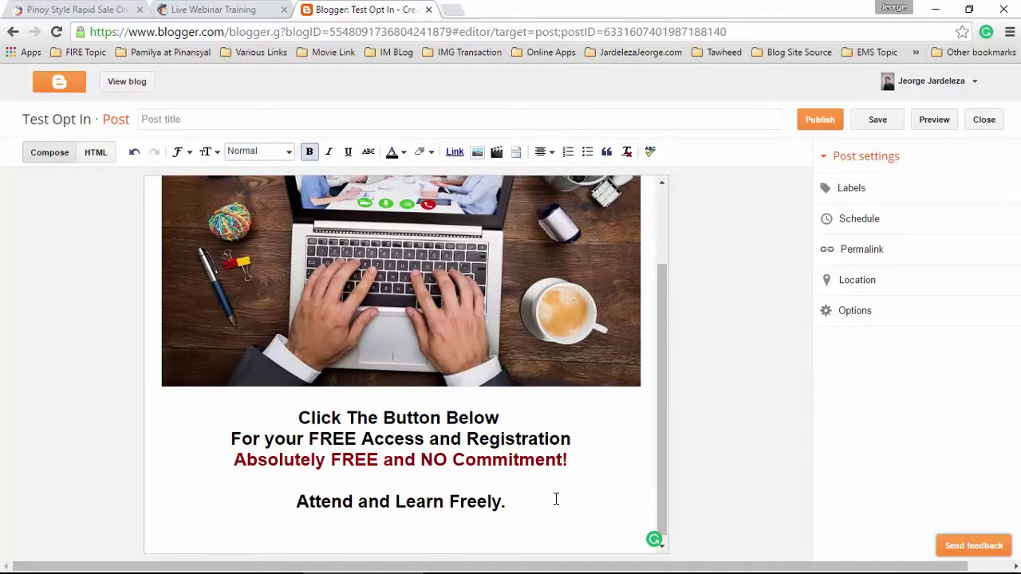
pyautogui.press('Return')
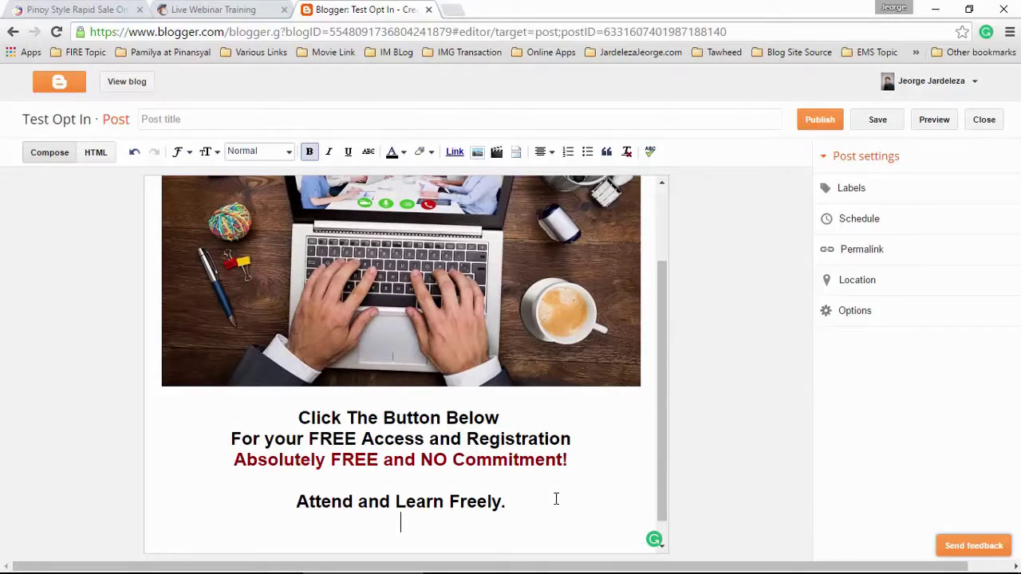
pyautogui.click(478, 154)
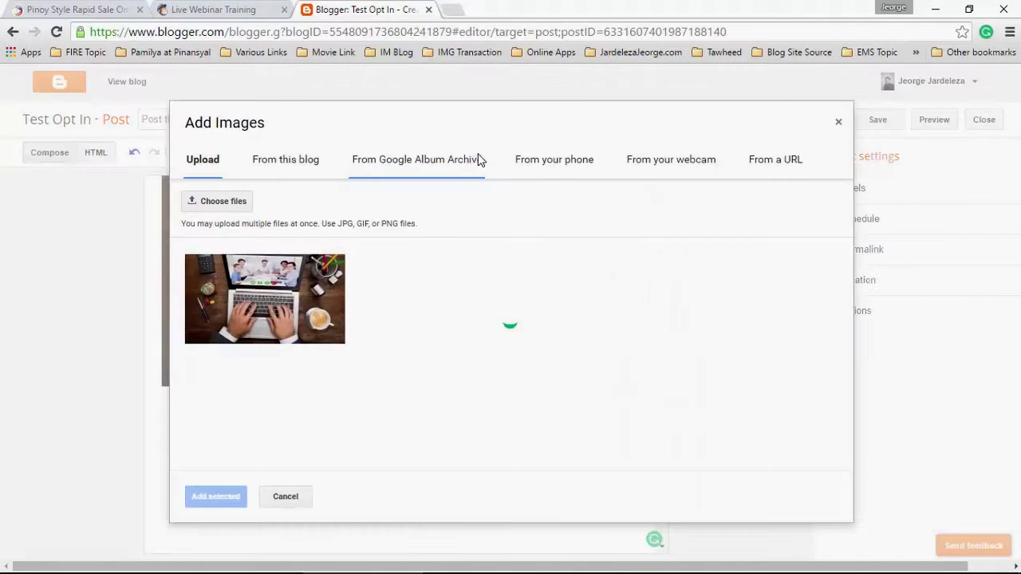
pyautogui.click(224, 204)
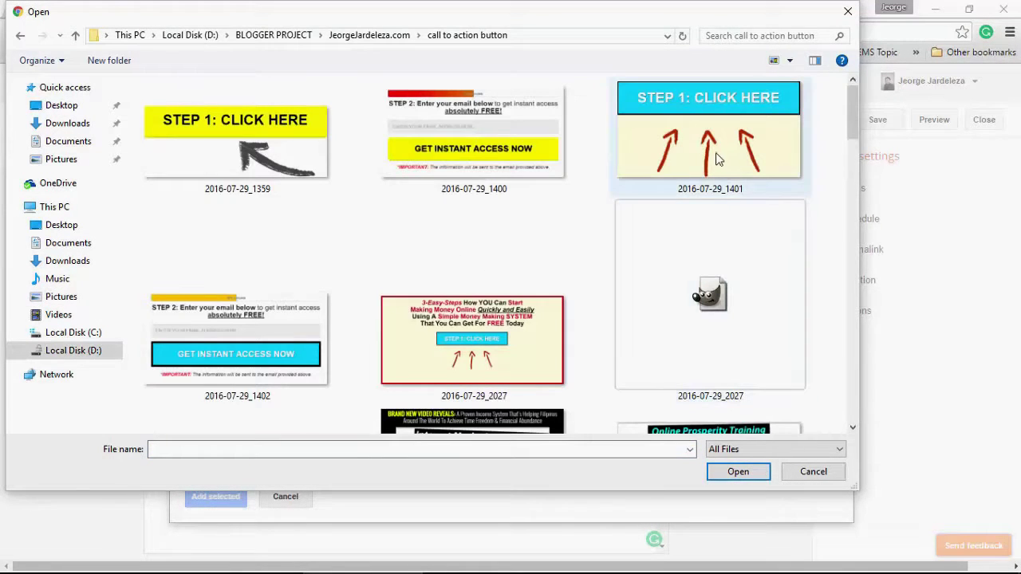
pyautogui.click(716, 157)
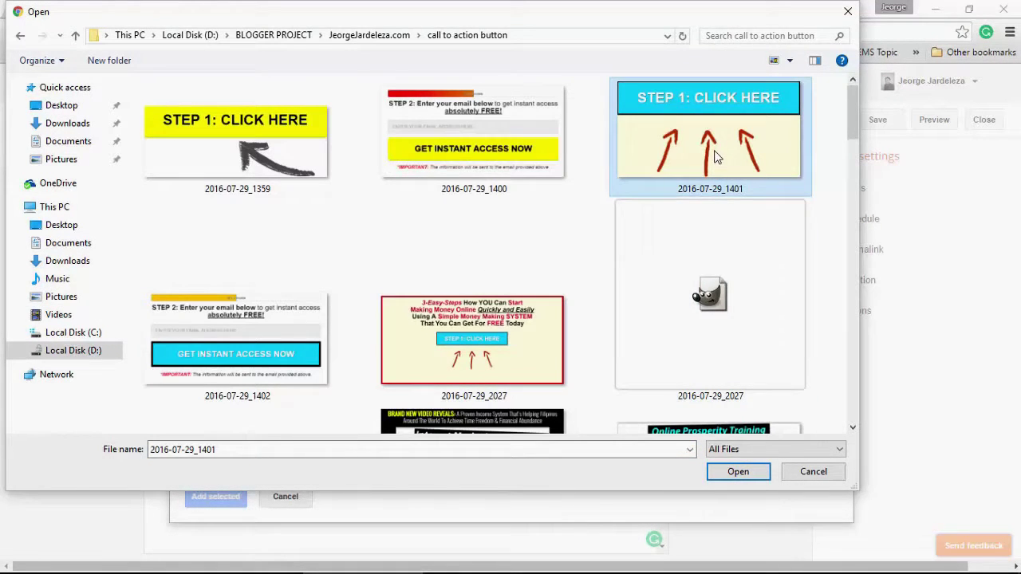
pyautogui.click(735, 471)
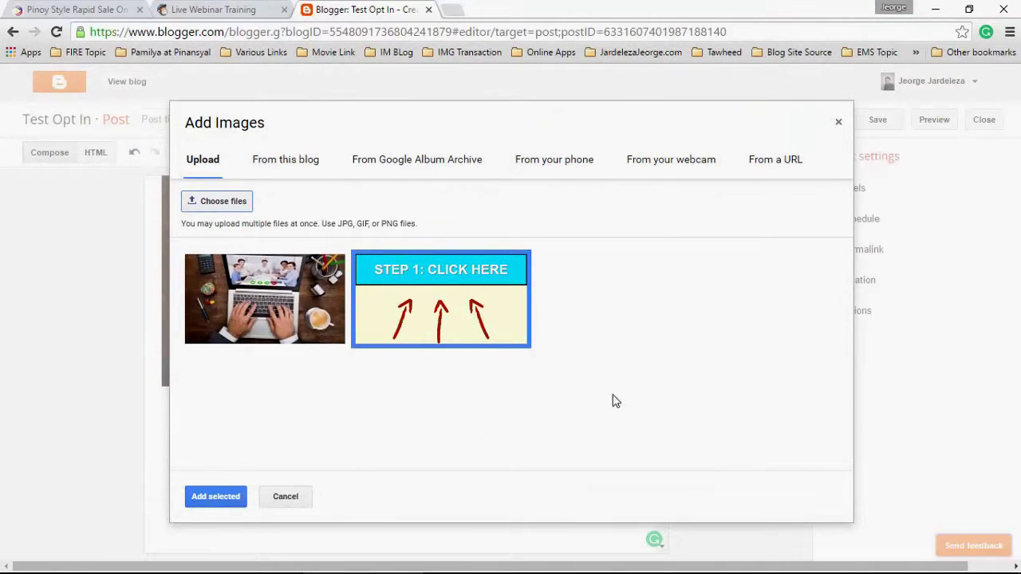
pyautogui.click(231, 499)
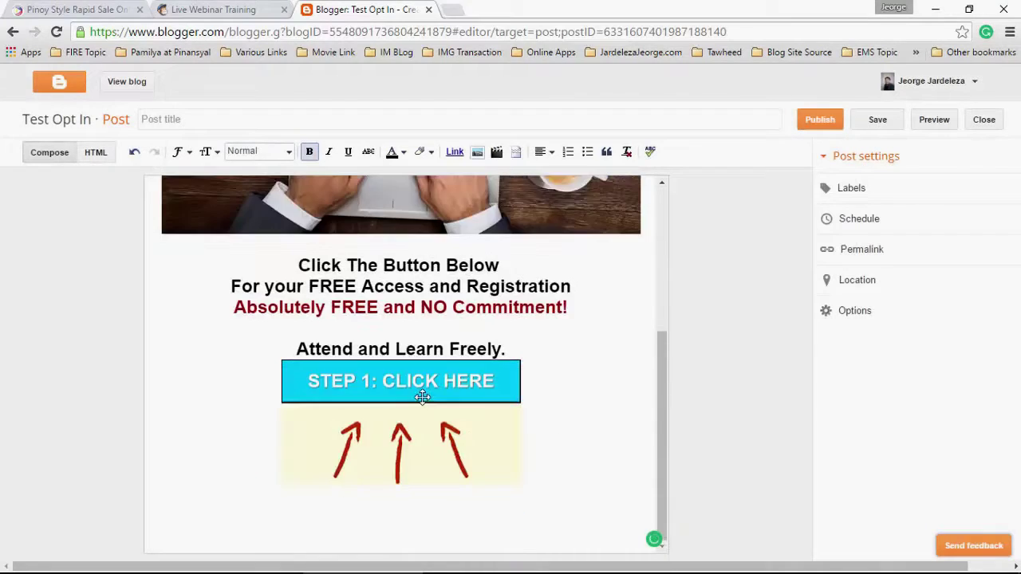
# Add a blank line between "Attend and Learn Freely." and the button image, and switch to the sample page for comparison.
pyautogui.click(422, 393)
pyautogui.click(513, 351)
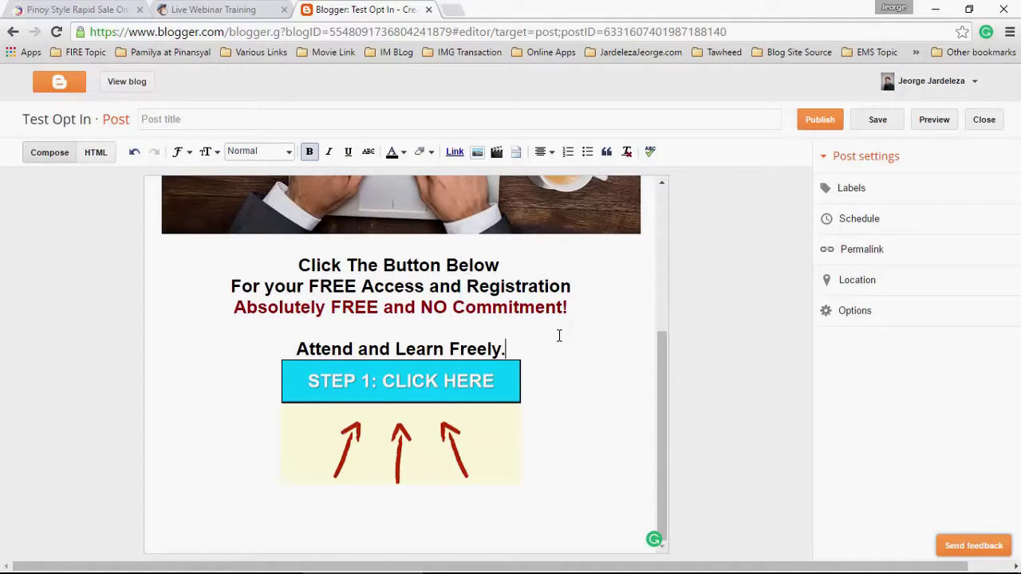
pyautogui.press('Return')
pyautogui.scroll(-1, 602, 366)
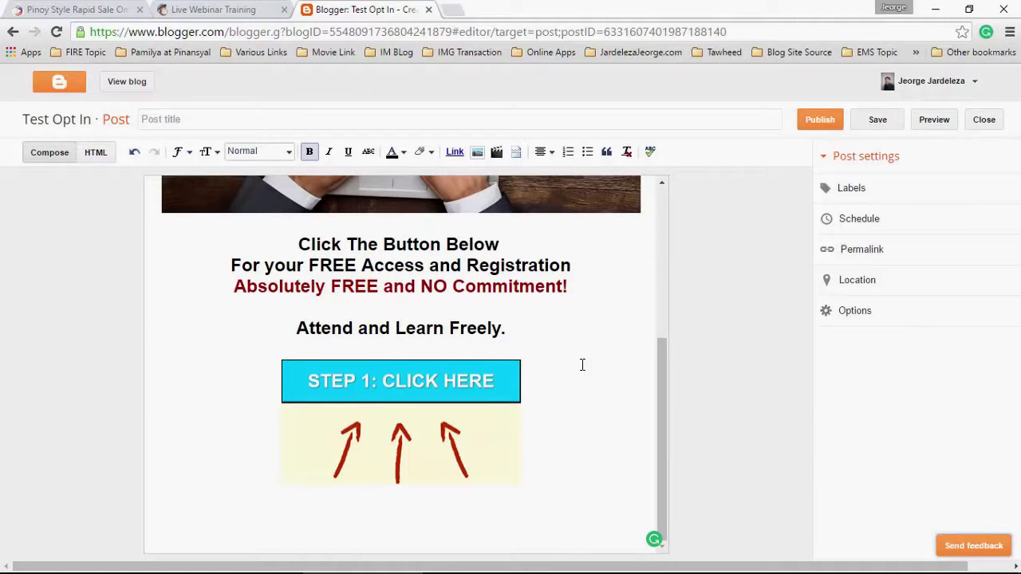
pyautogui.click(104, 7)
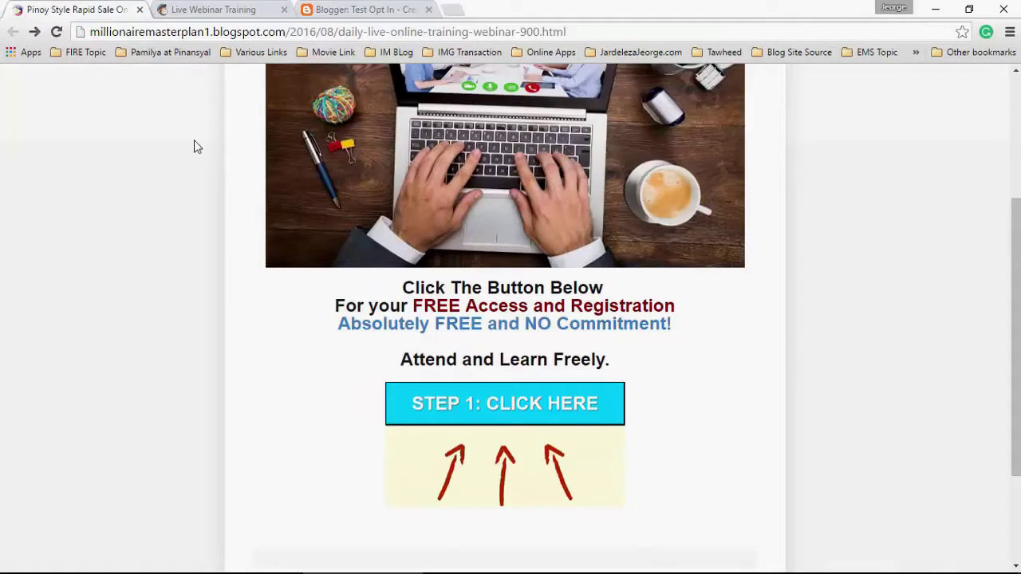
# Save and publish the opt-in post, and view the published page from header to button image.
pyautogui.click(363, 10)
pyautogui.scroll(2, 602, 383)
pyautogui.scroll(-2, 604, 383)
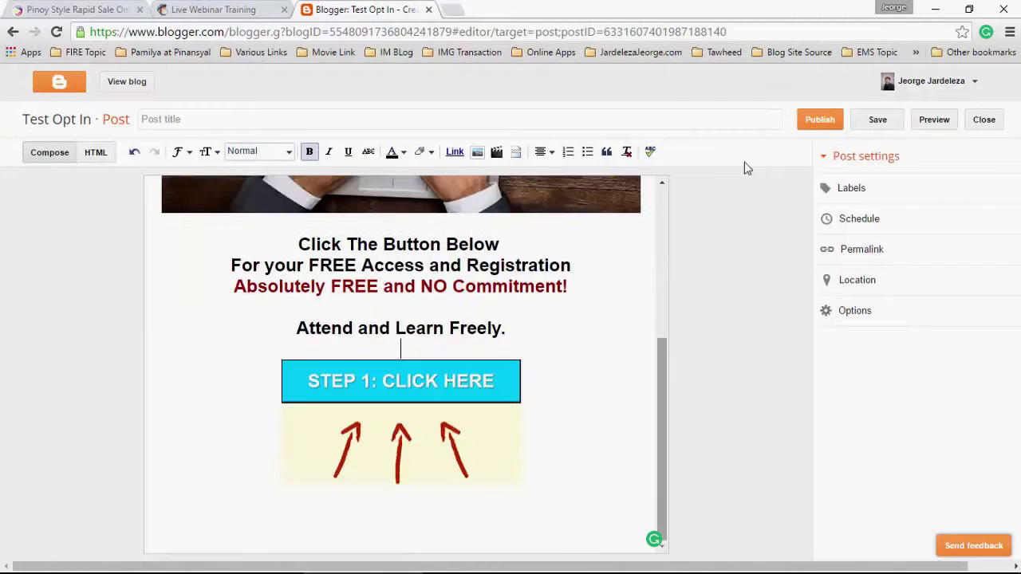
pyautogui.click(877, 128)
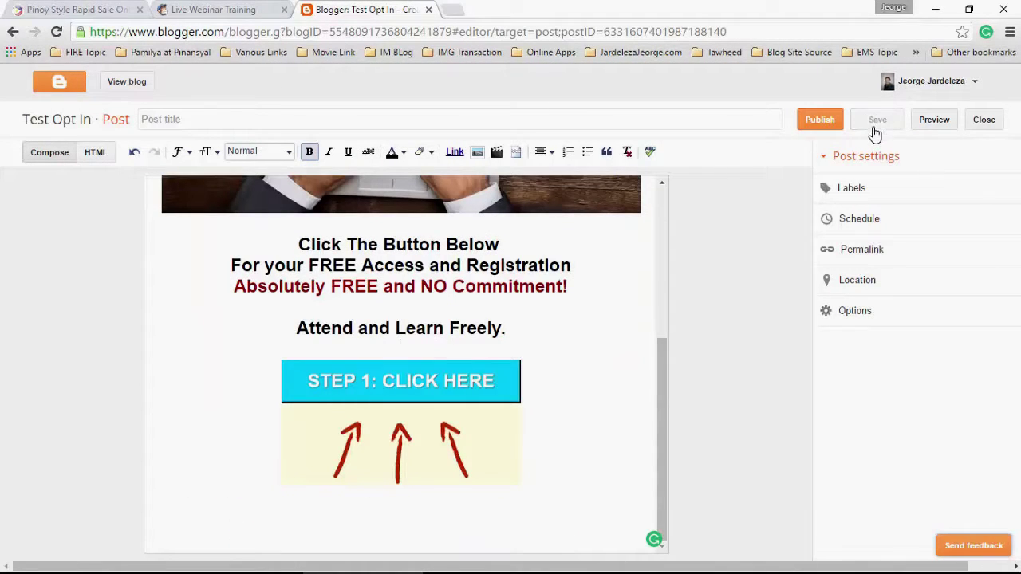
pyautogui.click(822, 121)
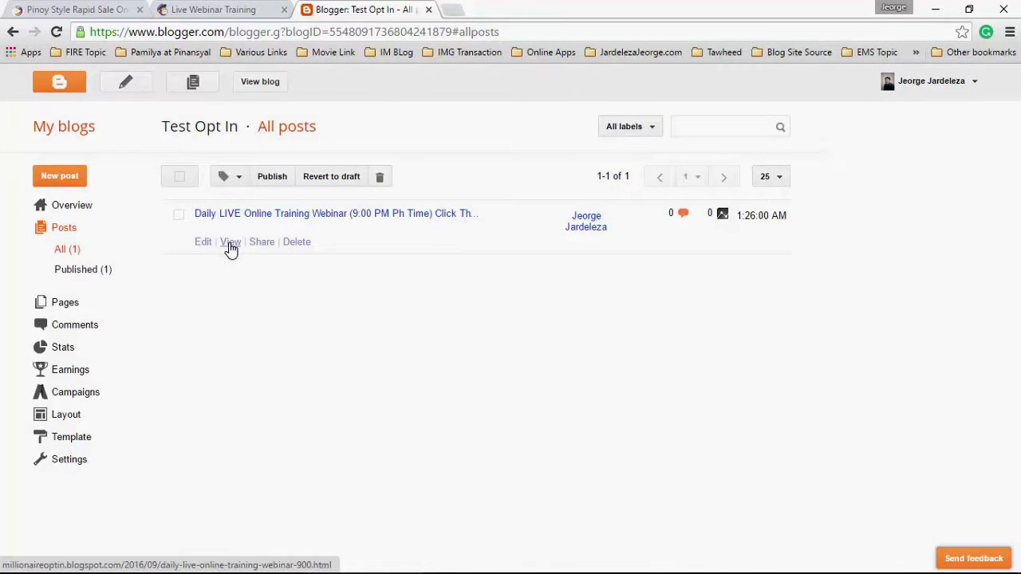
pyautogui.click(231, 241)
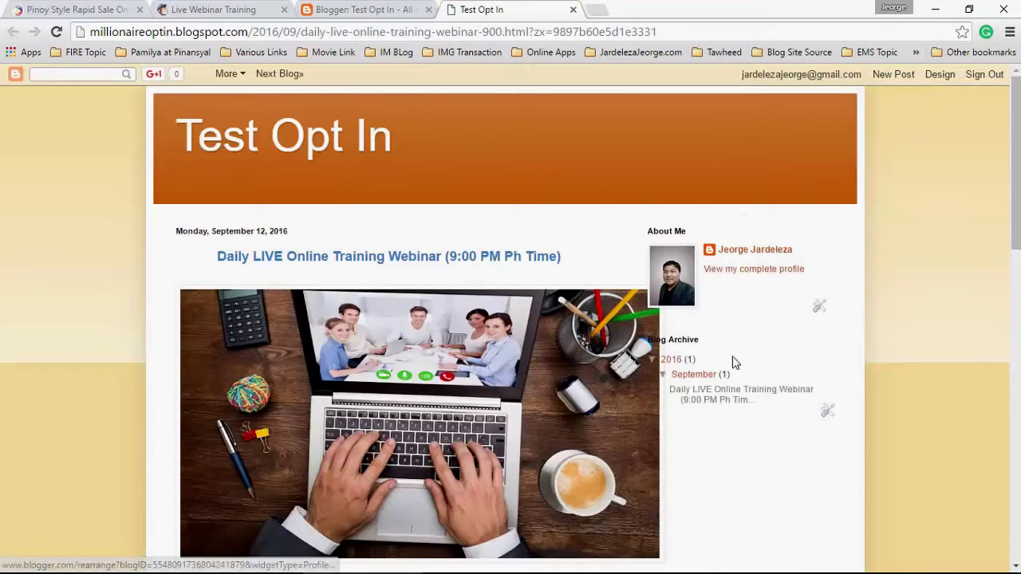
pyautogui.scroll(-4, 741, 359)
pyautogui.scroll(4, 720, 378)
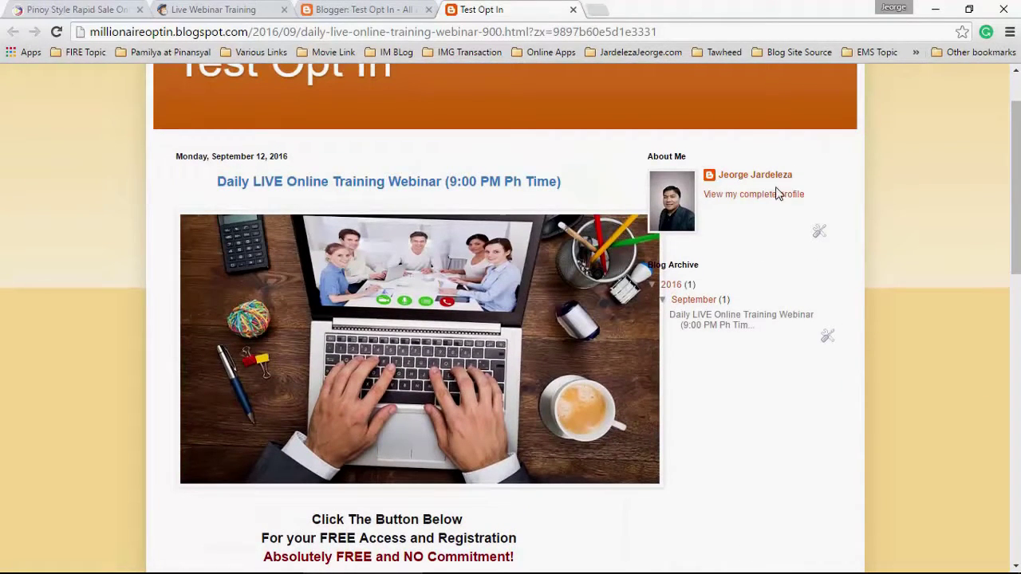
pyautogui.scroll(-4, 517, 463)
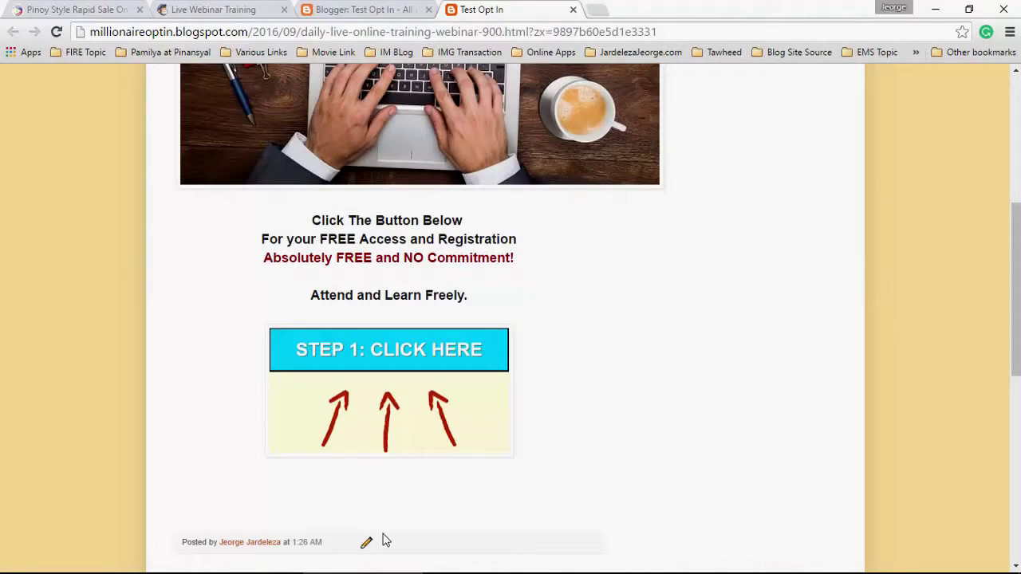
pyautogui.scroll(3, 782, 383)
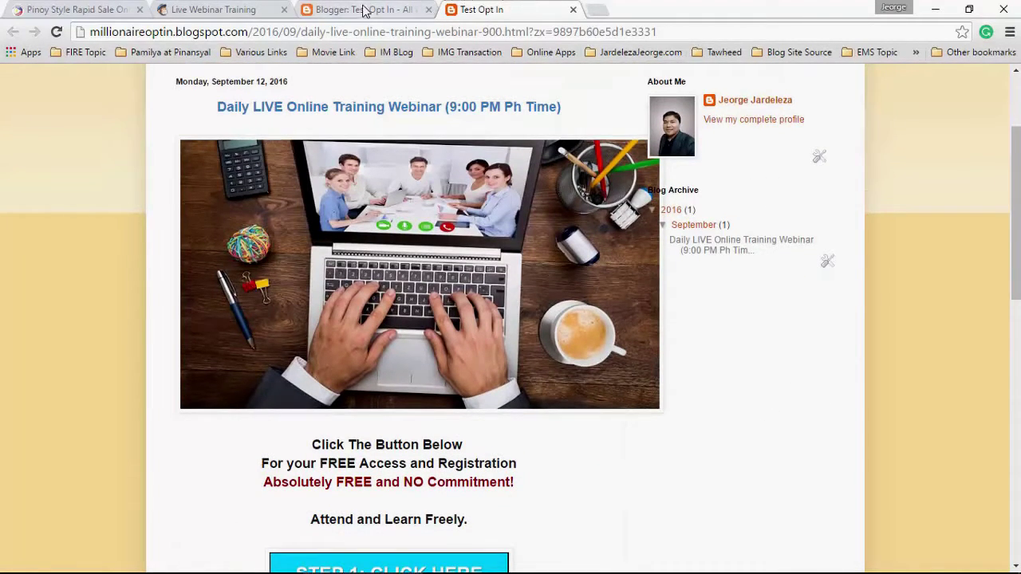
# Set the Navbar gadget to Off in the blog's layout, save it, and reload the published post.
pyautogui.click(365, 10)
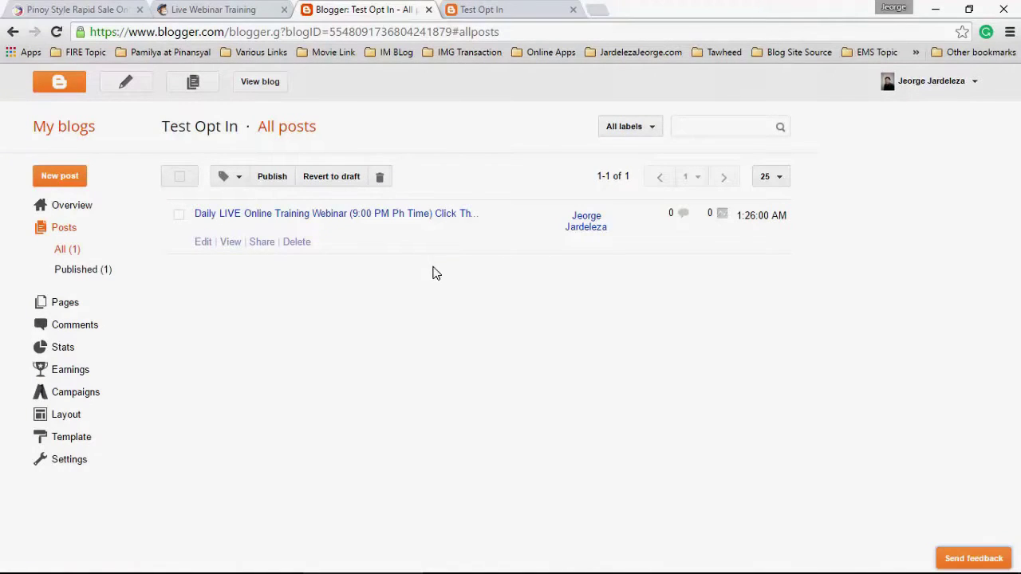
pyautogui.click(72, 421)
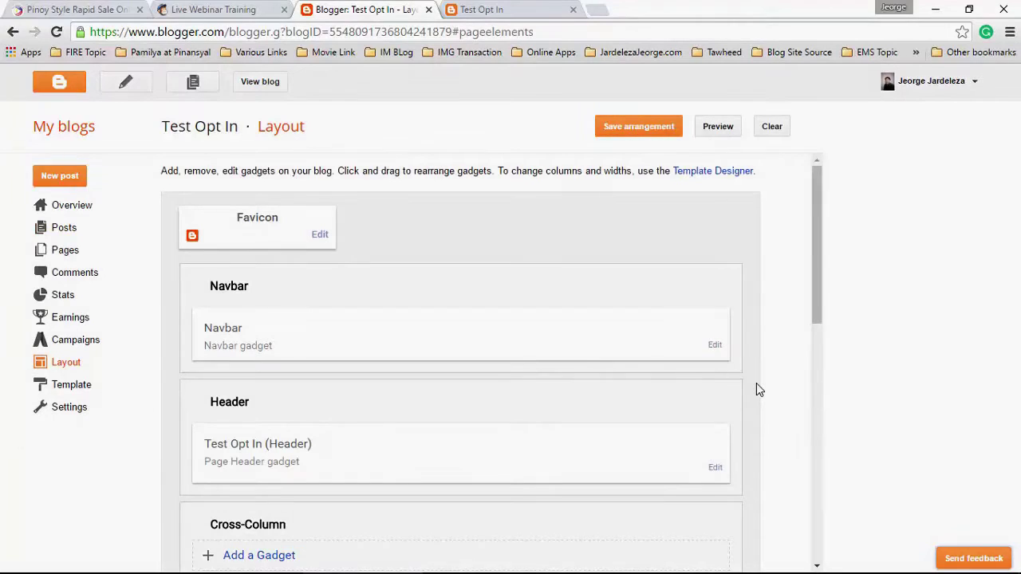
pyautogui.scroll(-1, 757, 389)
pyautogui.click(480, 9)
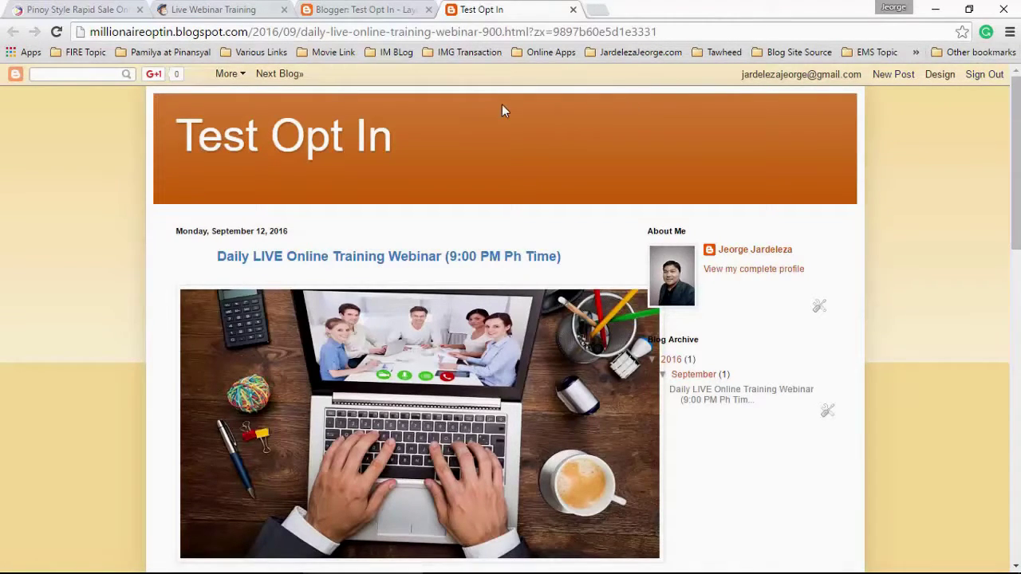
pyautogui.click(352, 9)
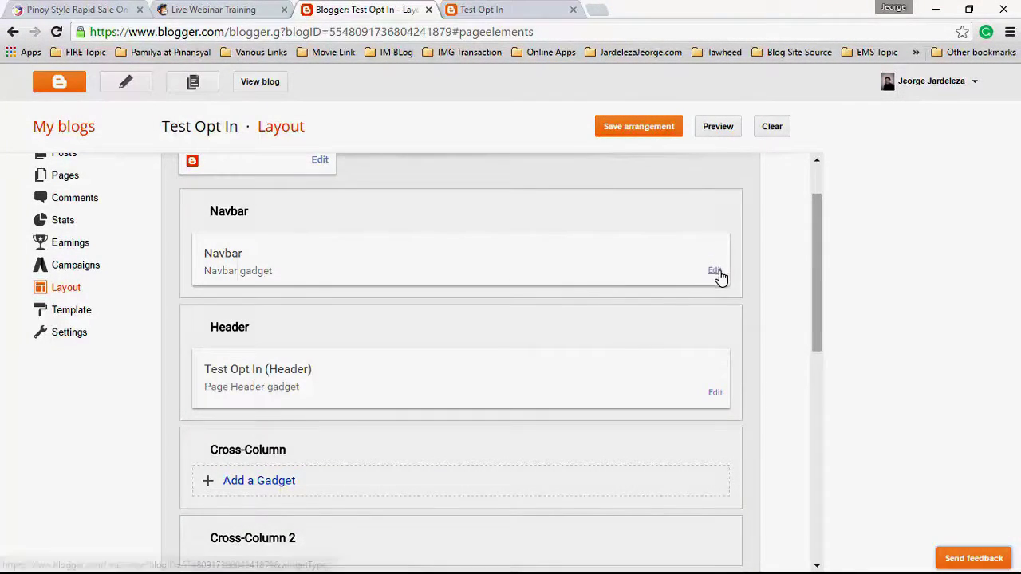
pyautogui.click(717, 272)
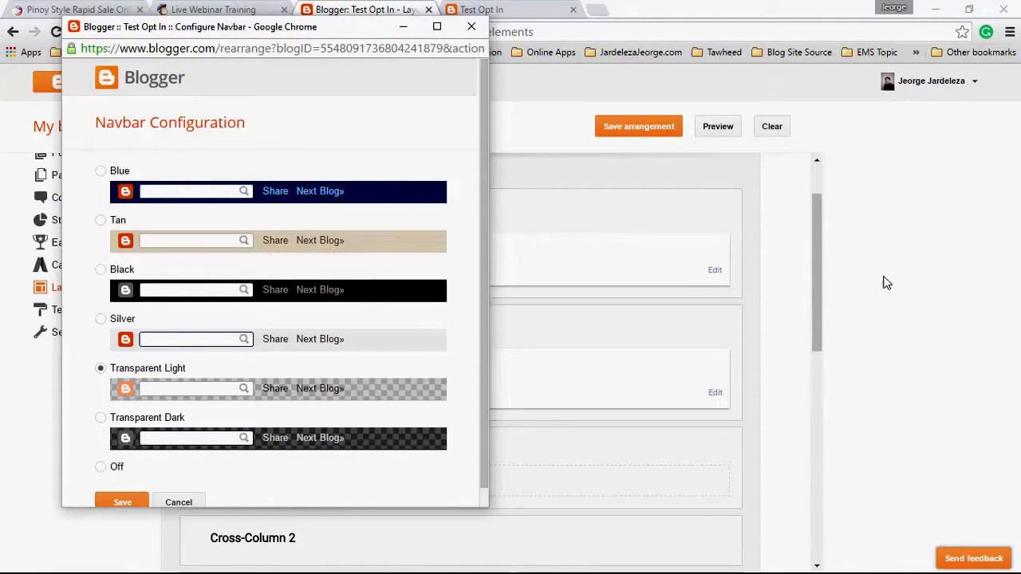
pyautogui.scroll(-1, 111, 451)
pyautogui.click(100, 448)
pyautogui.click(123, 488)
pyautogui.click(482, 10)
pyautogui.click(57, 36)
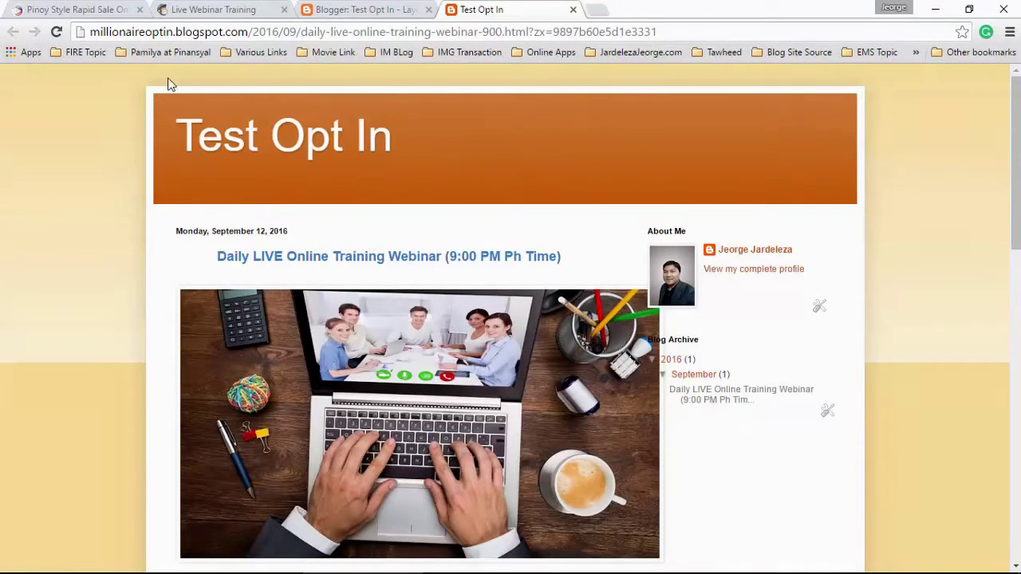
# Remove the About Me profile gadget from the sidebar-right-1 section of the blog layout.
pyautogui.click(339, 9)
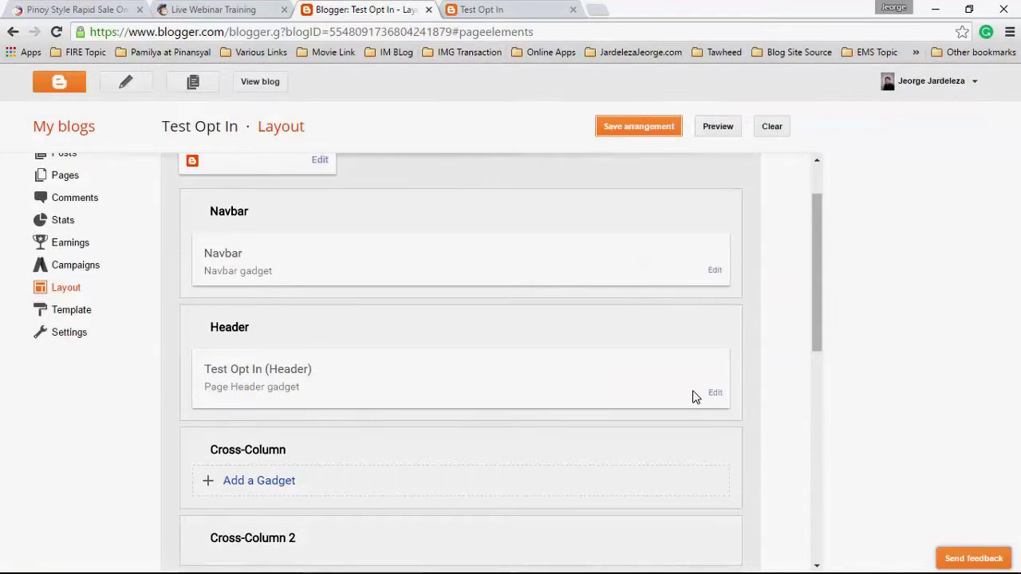
pyautogui.scroll(-4, 697, 408)
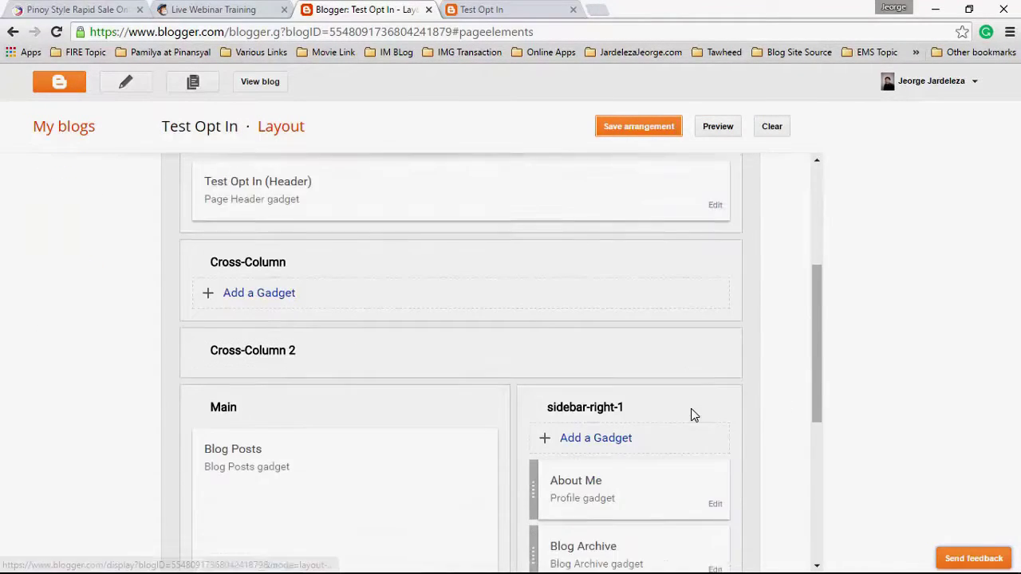
pyautogui.click(510, 10)
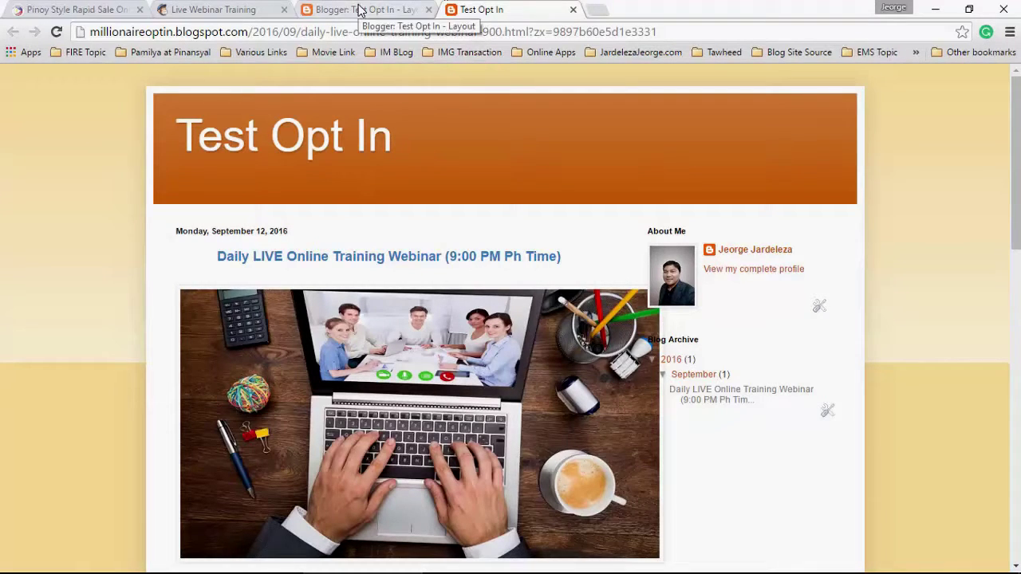
pyautogui.scroll(-4, 504, 320)
pyautogui.scroll(-3, 360, 393)
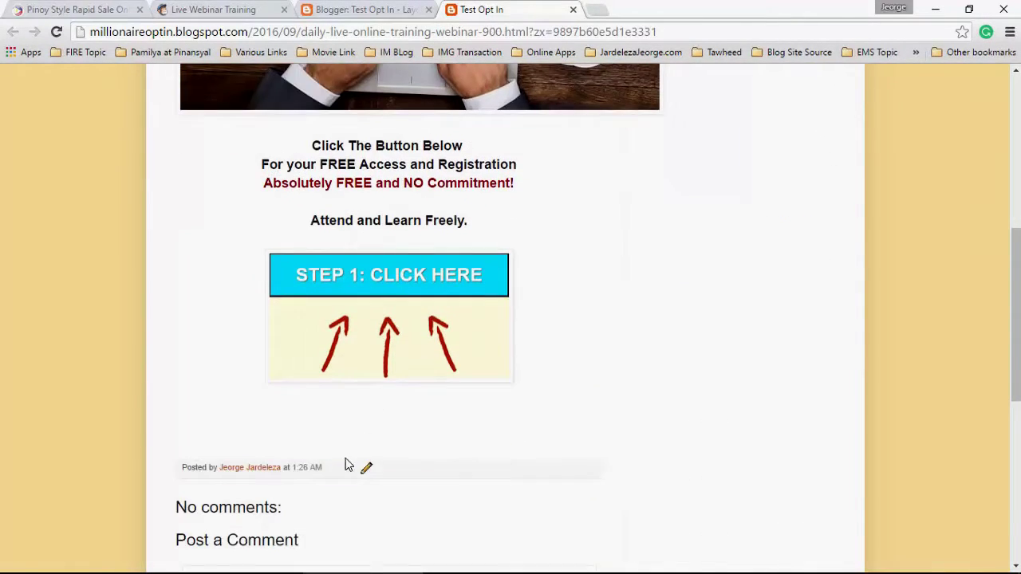
pyautogui.hotkey('ctrl', 'shift', 'Tab')
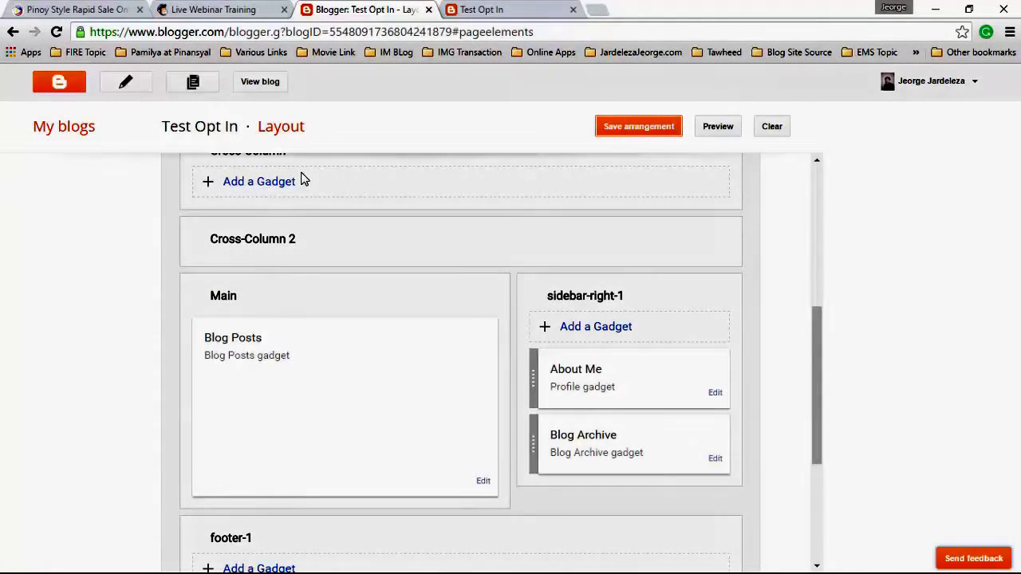
pyautogui.scroll(1, 670, 349)
pyautogui.scroll(-2, 674, 351)
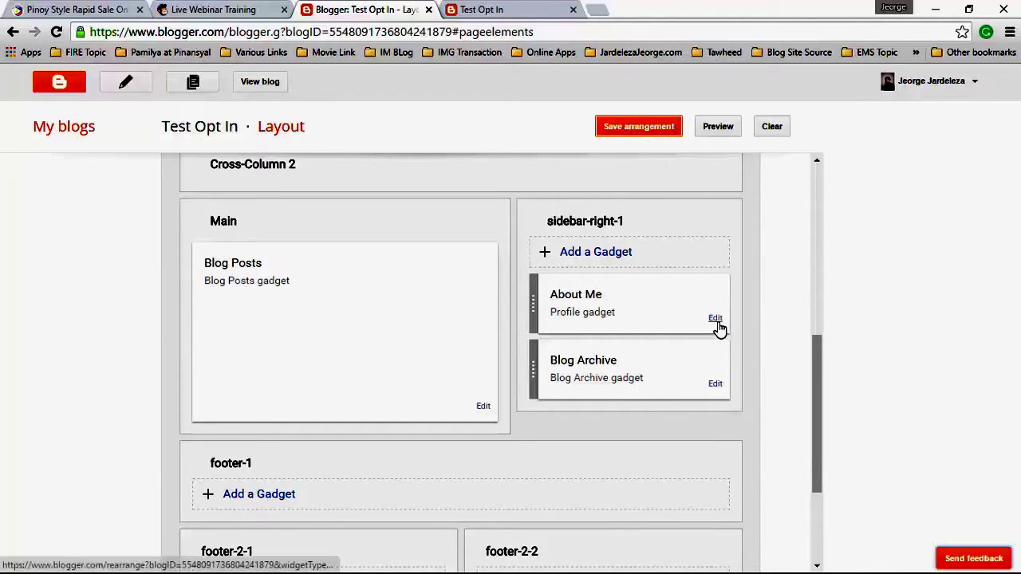
pyautogui.click(714, 319)
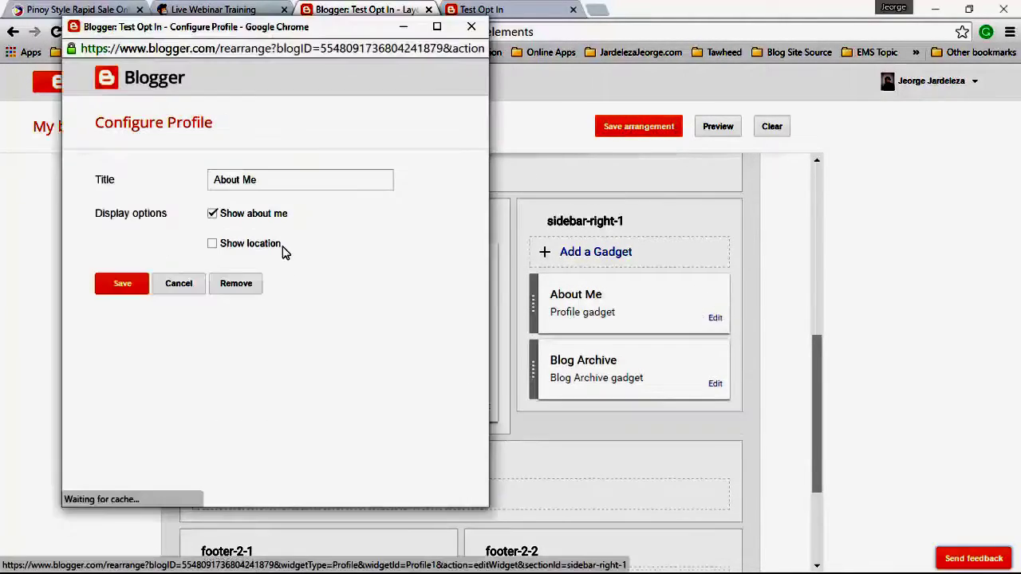
pyautogui.click(236, 284)
pyautogui.click(336, 131)
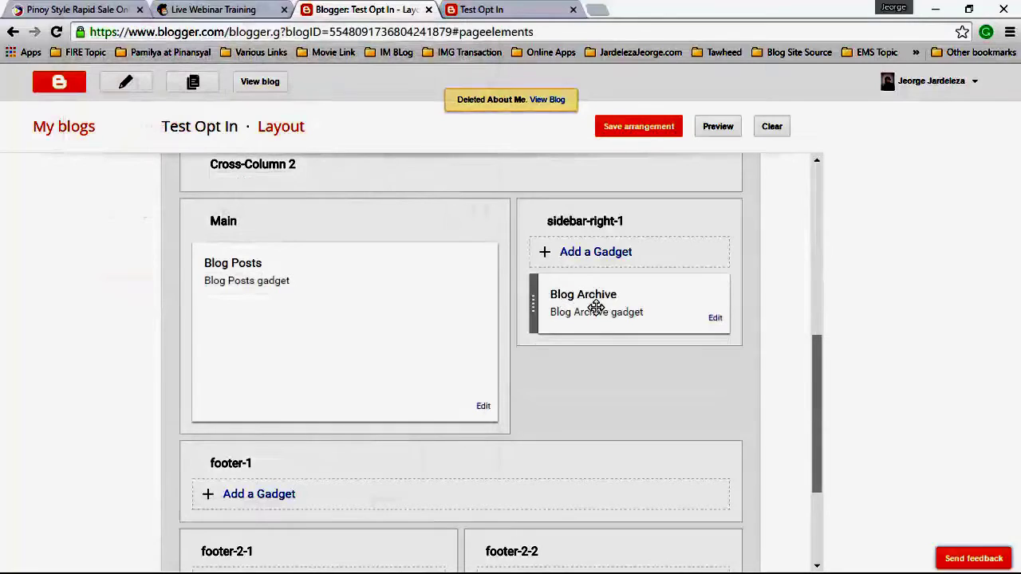
# Remove the Blog Archive gadget from the sidebar-right-1 section and reload the published post.
pyautogui.click(715, 319)
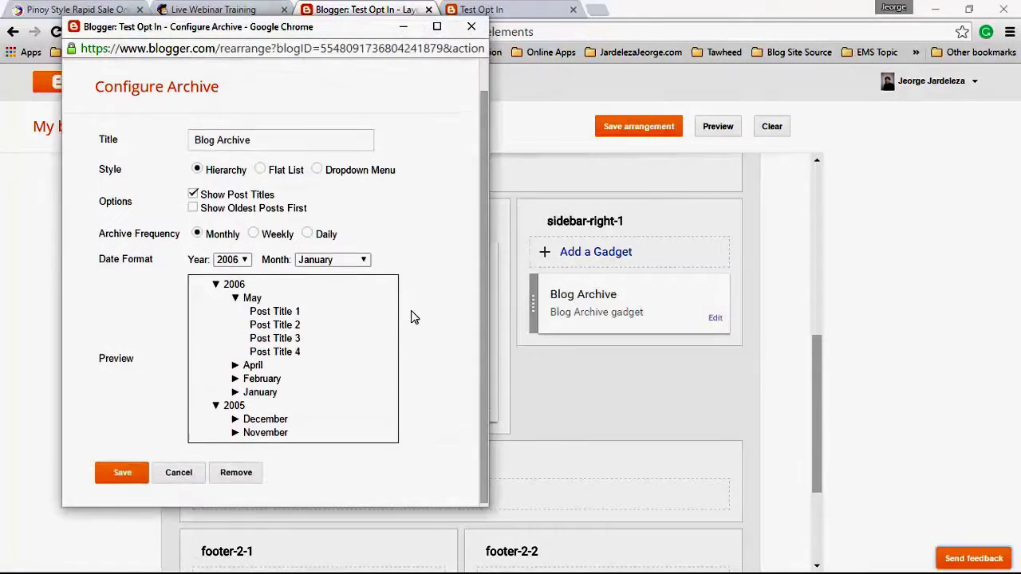
pyautogui.click(236, 472)
pyautogui.click(333, 131)
pyautogui.click(484, 11)
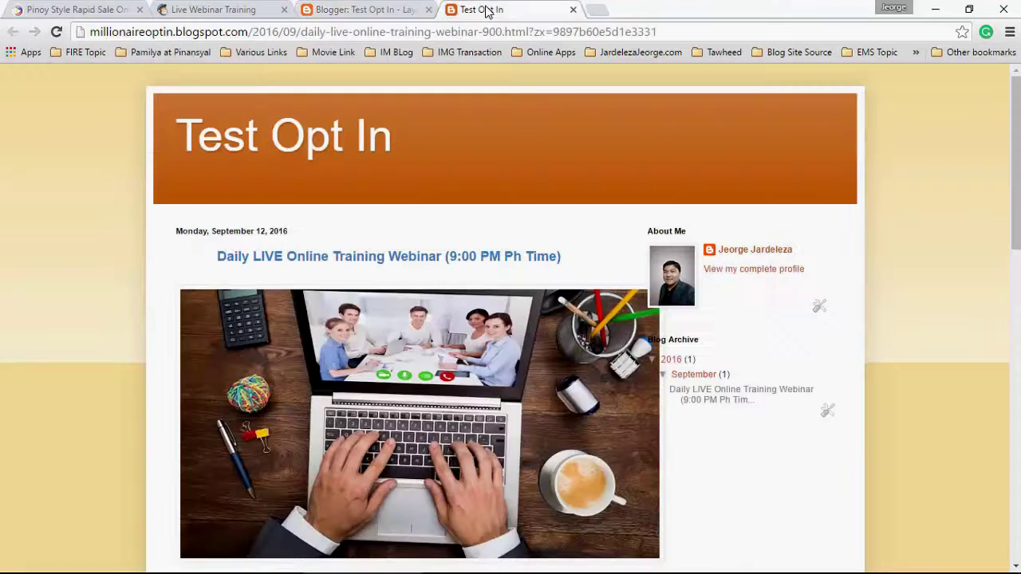
pyautogui.click(55, 31)
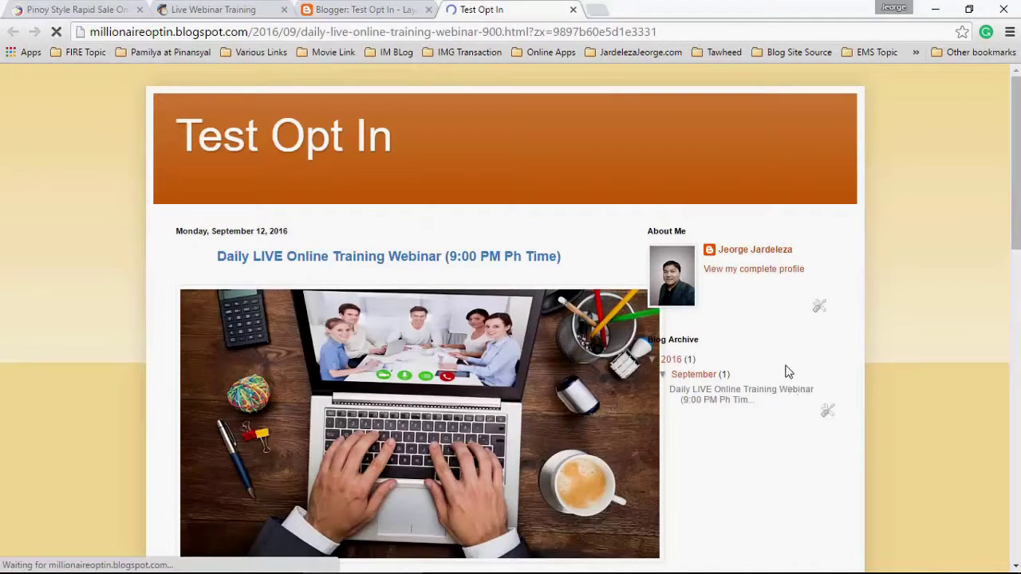
pyautogui.scroll(-3, 647, 329)
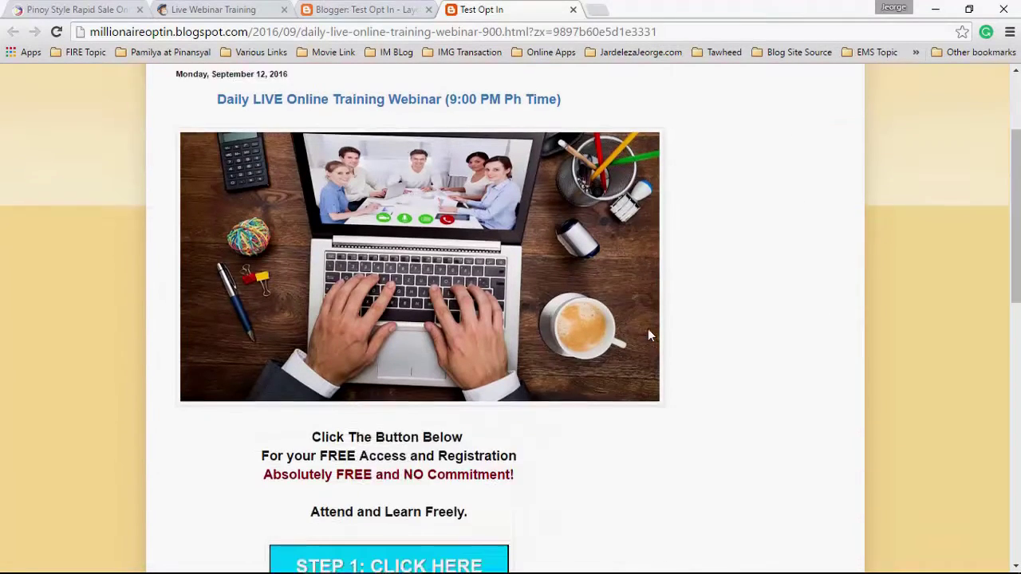
# Disable the date, "Posted by", "at" time and comments options of the Blog Posts gadget and save the configuration.
pyautogui.click(341, 10)
pyautogui.scroll(-2, 542, 339)
pyautogui.scroll(2, 492, 348)
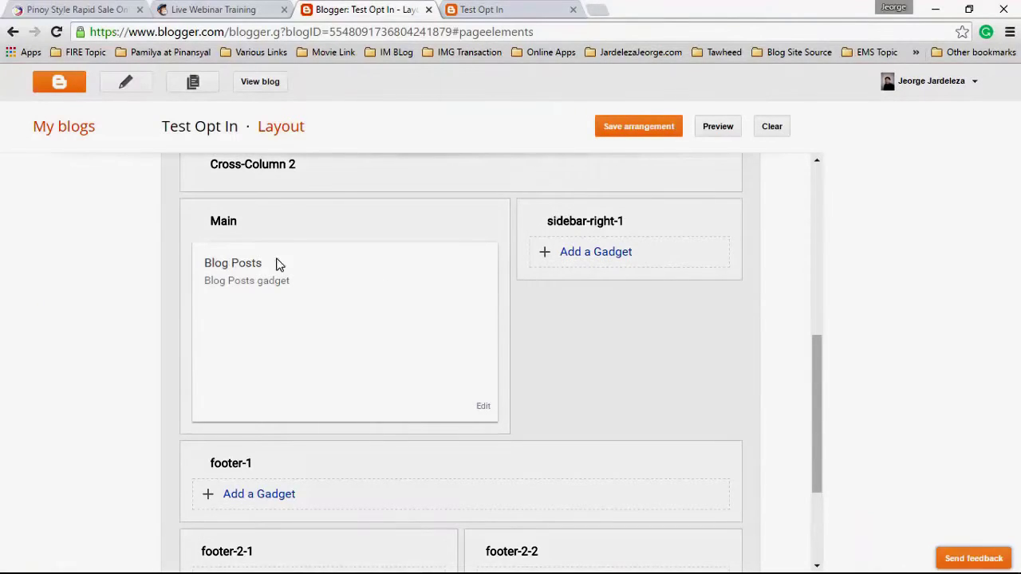
pyautogui.click(483, 406)
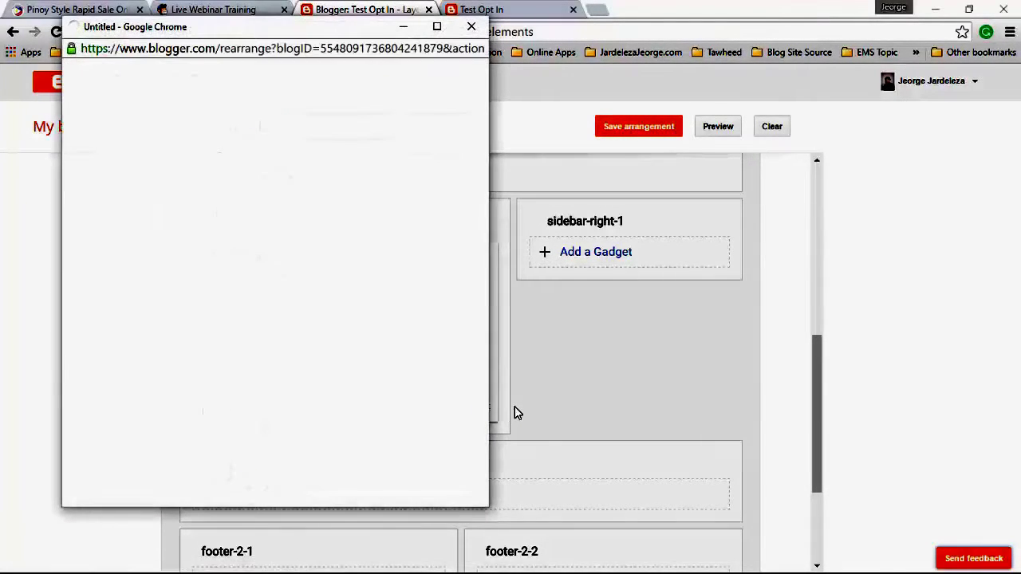
pyautogui.scroll(-1, 458, 370)
pyautogui.click(107, 200)
pyautogui.click(106, 231)
pyautogui.click(106, 261)
pyautogui.click(108, 294)
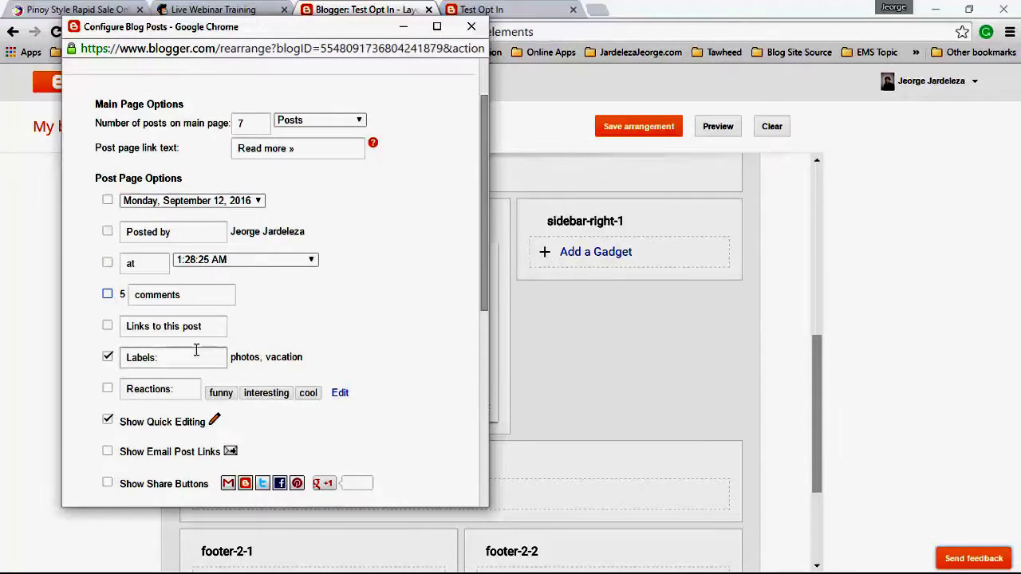
pyautogui.scroll(-5, 194, 349)
pyautogui.click(122, 472)
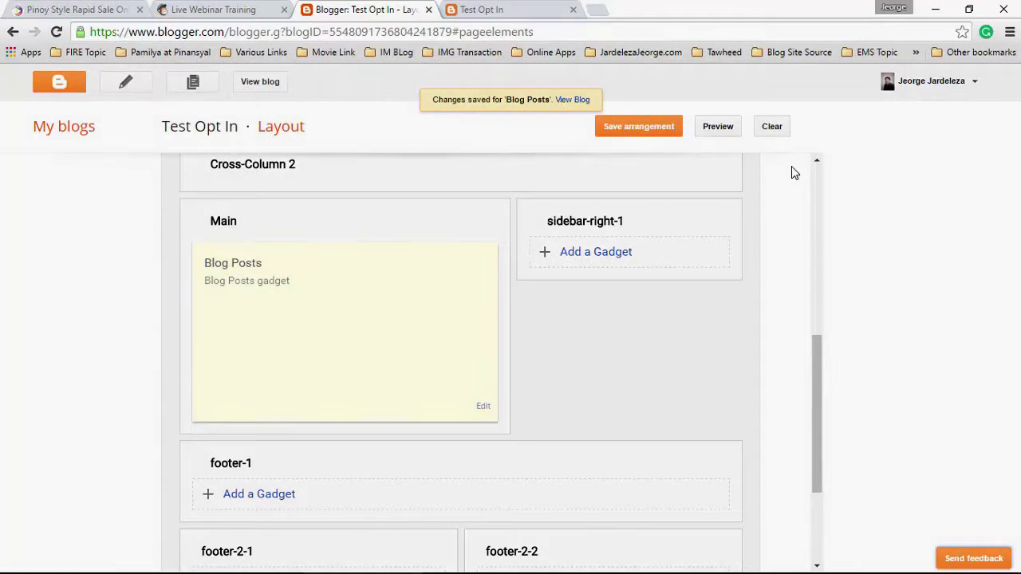
# Check the published post down to its footer and compare its header with the sample page's header banner.
pyautogui.click(507, 11)
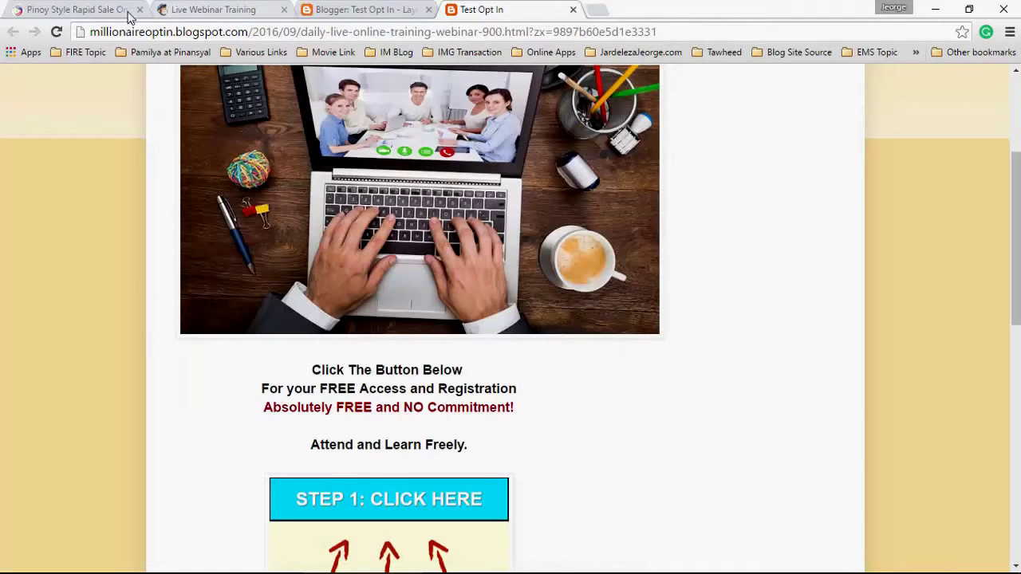
pyautogui.scroll(-4, 802, 296)
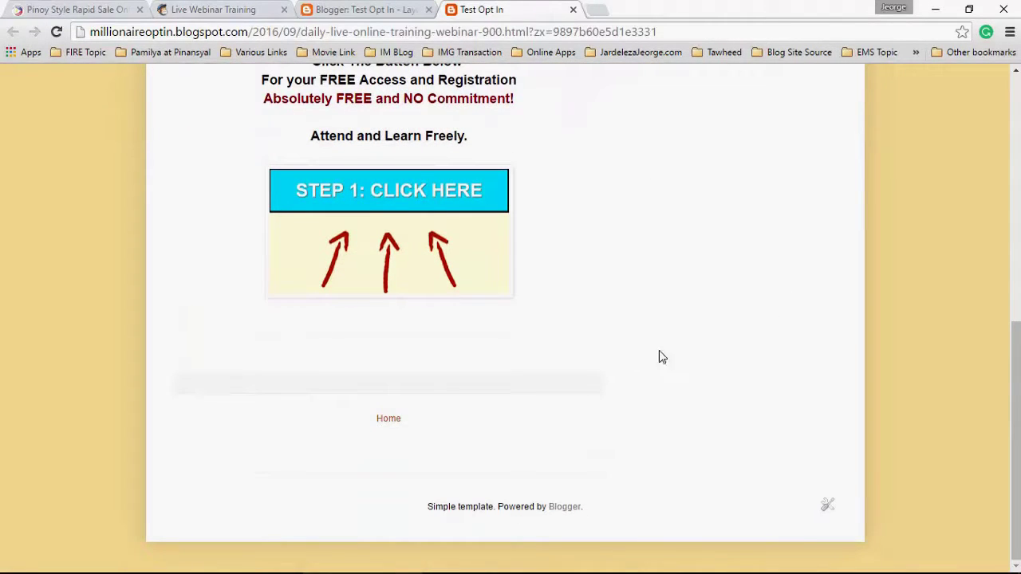
pyautogui.hotkey('ctrl', 'shift', 'Tab')
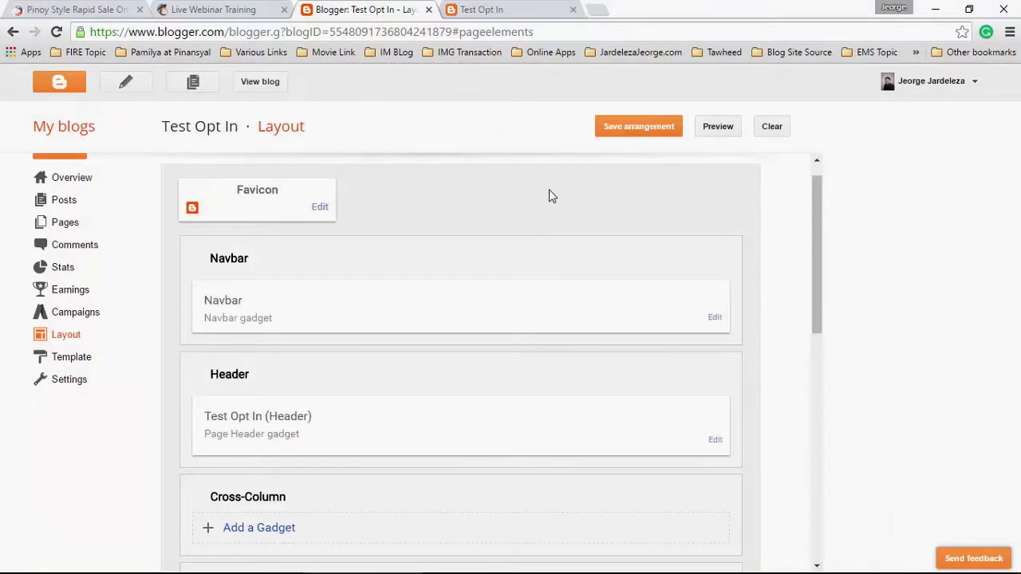
pyautogui.click(56, 10)
pyautogui.scroll(4, 495, 199)
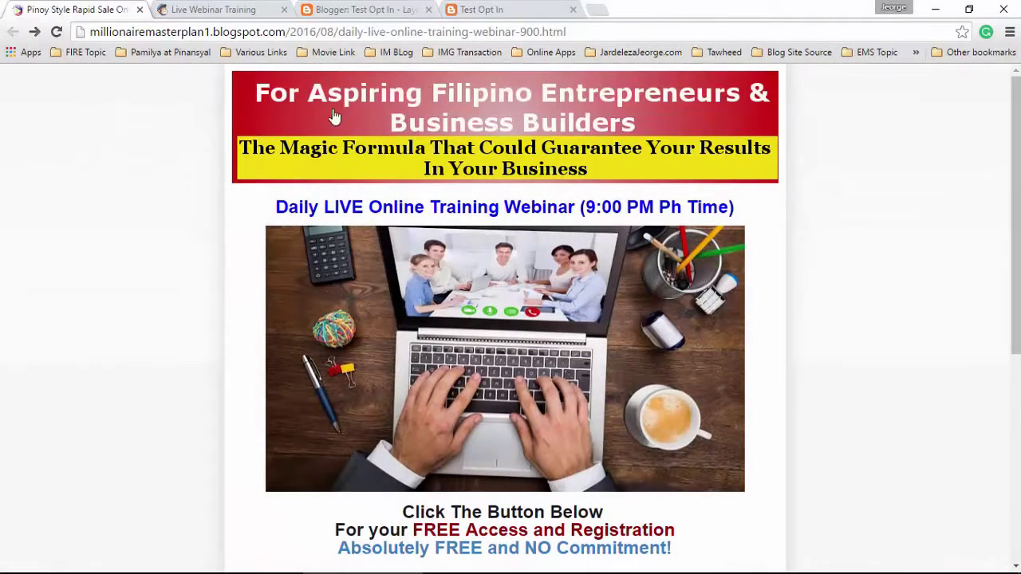
pyautogui.click(482, 10)
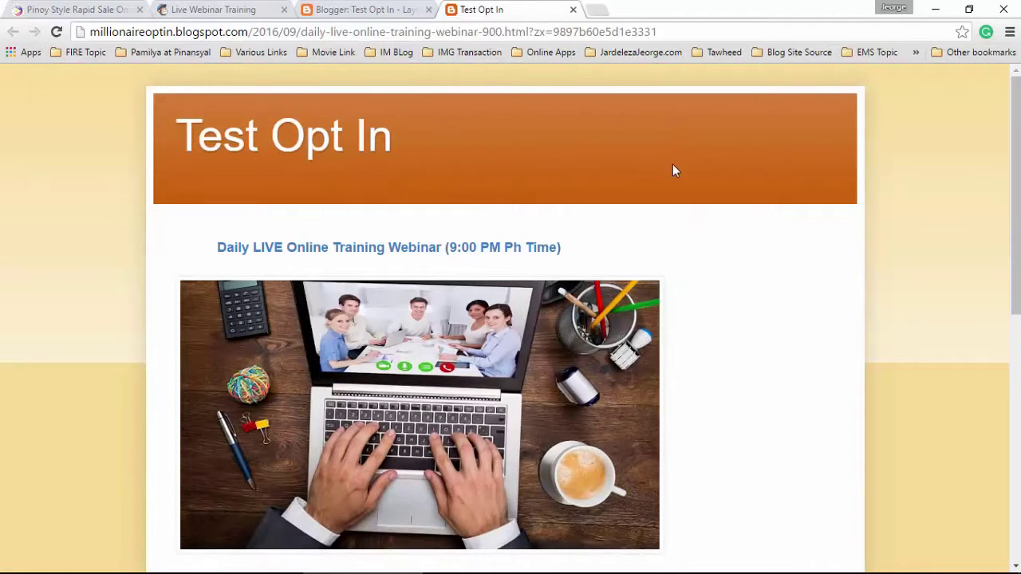
pyautogui.click(69, 9)
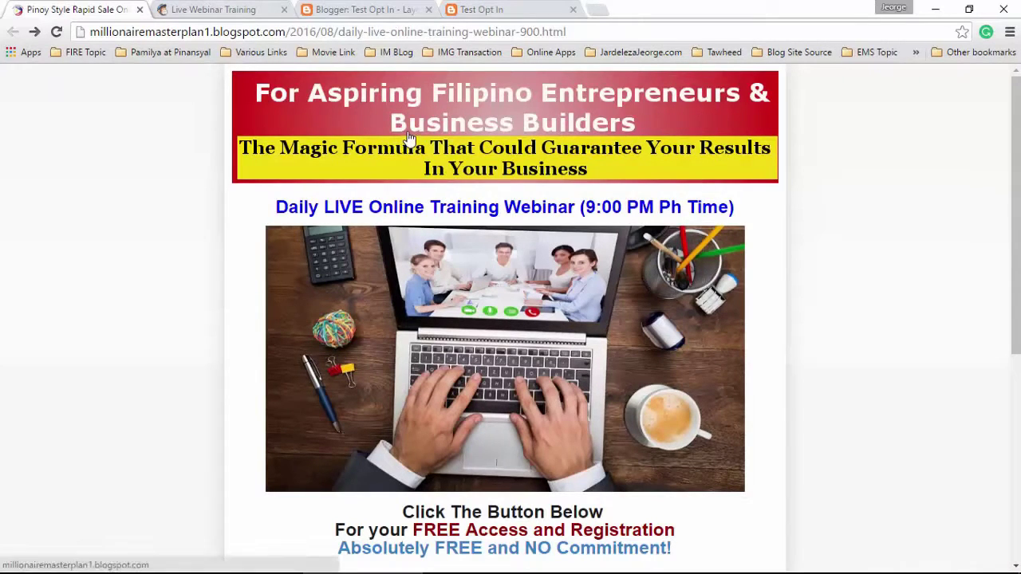
# Place the header banner image instead of the title and description in the Header gadget and save the configuration.
pyautogui.click(352, 8)
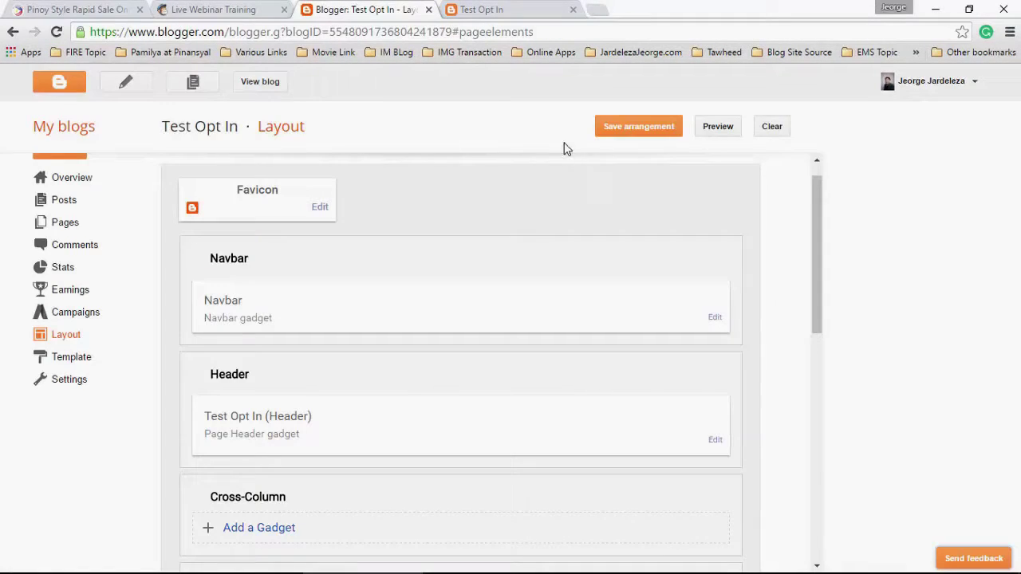
pyautogui.scroll(-2, 357, 396)
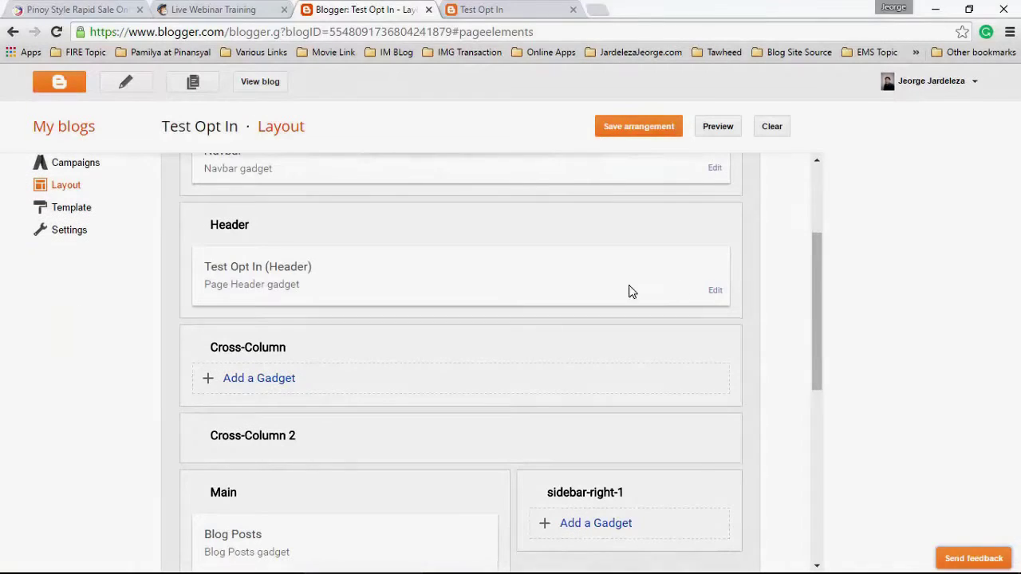
pyautogui.click(714, 293)
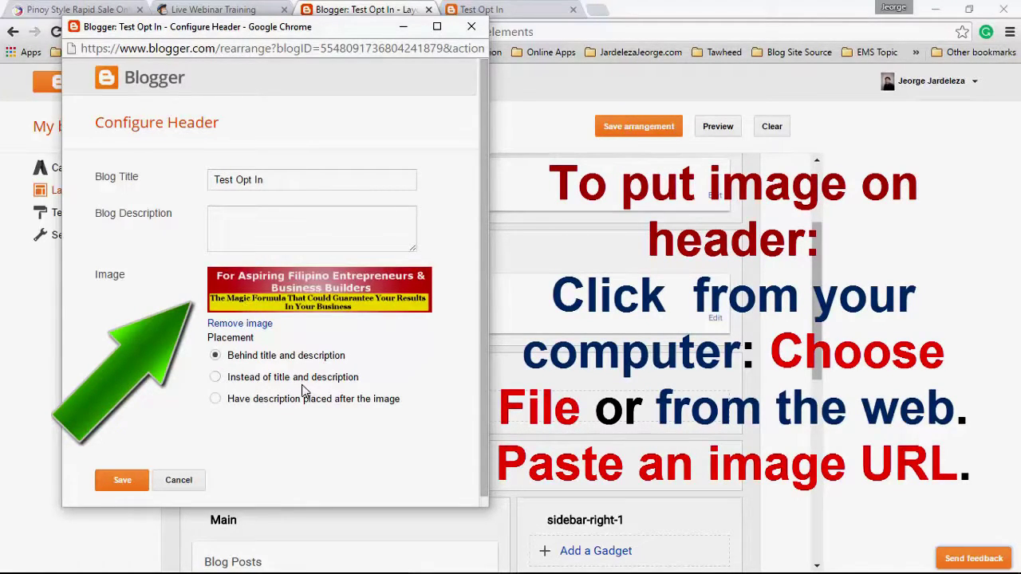
pyautogui.click(215, 378)
pyautogui.click(122, 480)
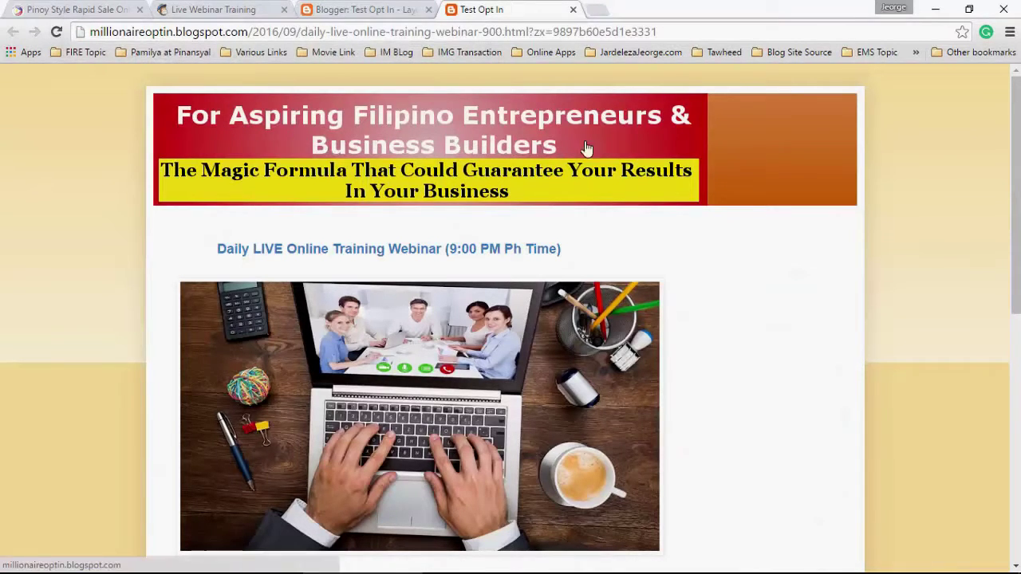
# Open the Template Designer for the blog and set the Business category's Wall St sign photo as the background image.
pyautogui.hotkey('ctrl', 'shift', 'Tab')
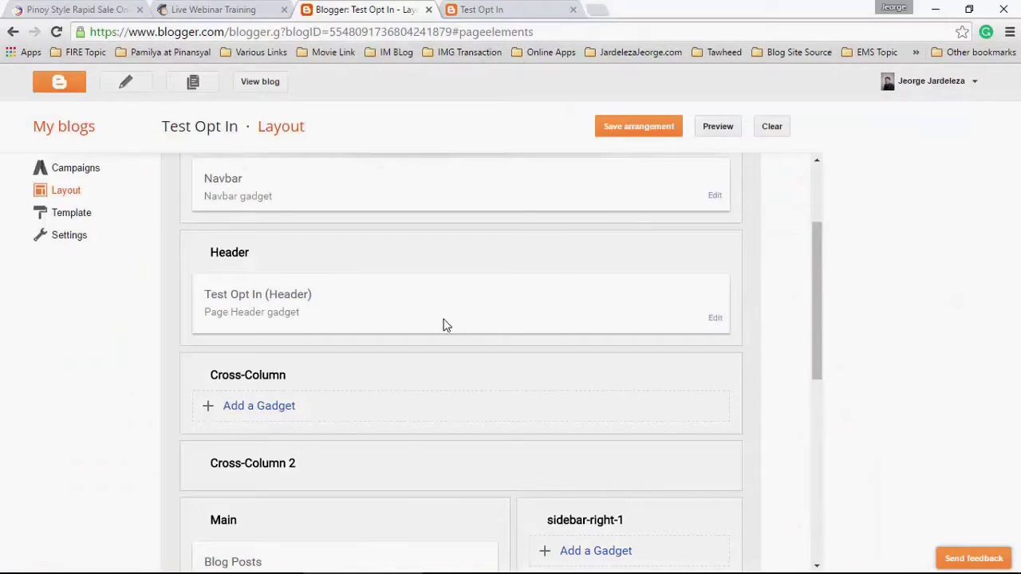
pyautogui.click(94, 217)
pyautogui.click(274, 303)
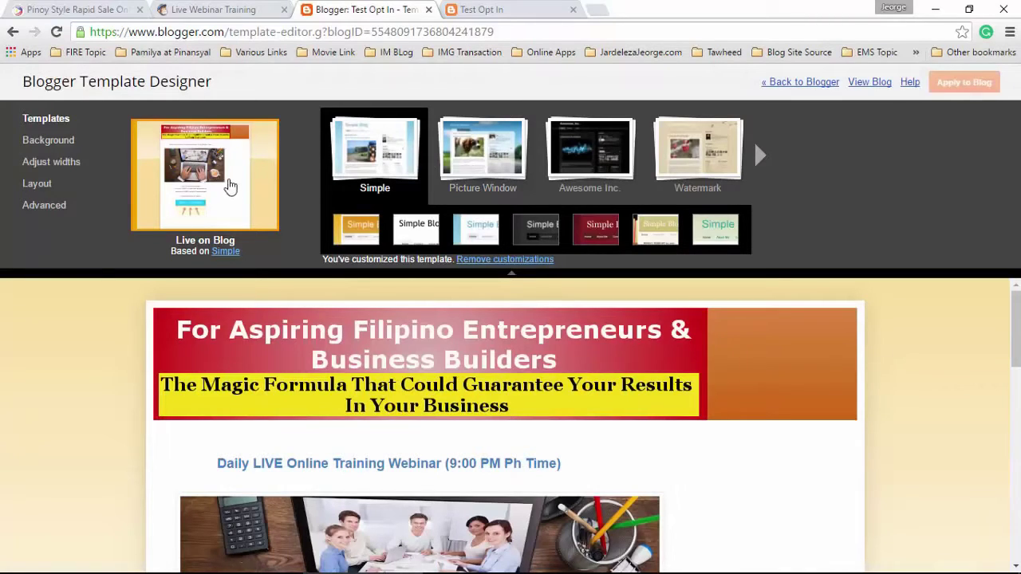
pyautogui.click(61, 142)
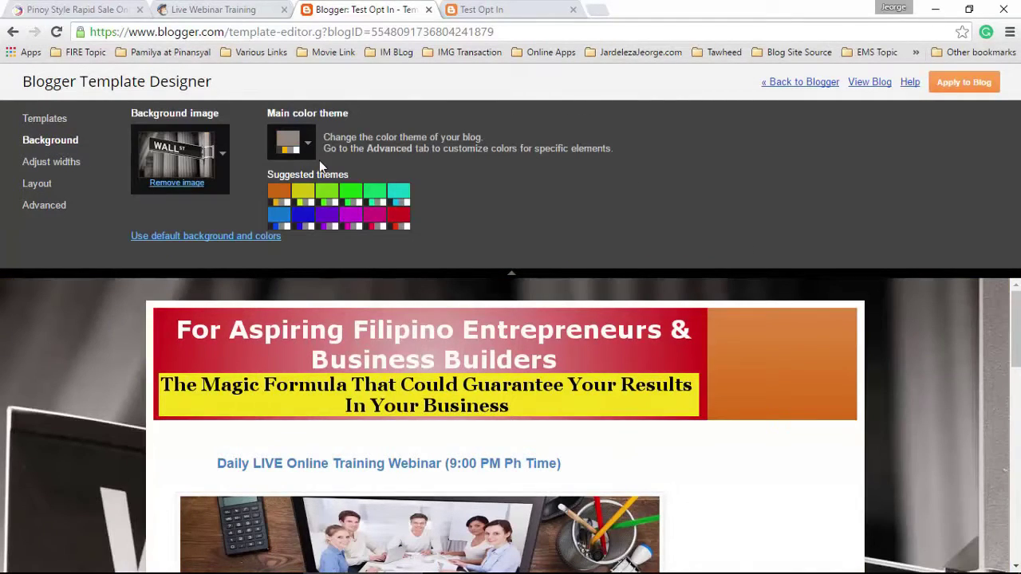
# Choose the single-column body layout without sidebars for the blog template.
pyautogui.click(56, 161)
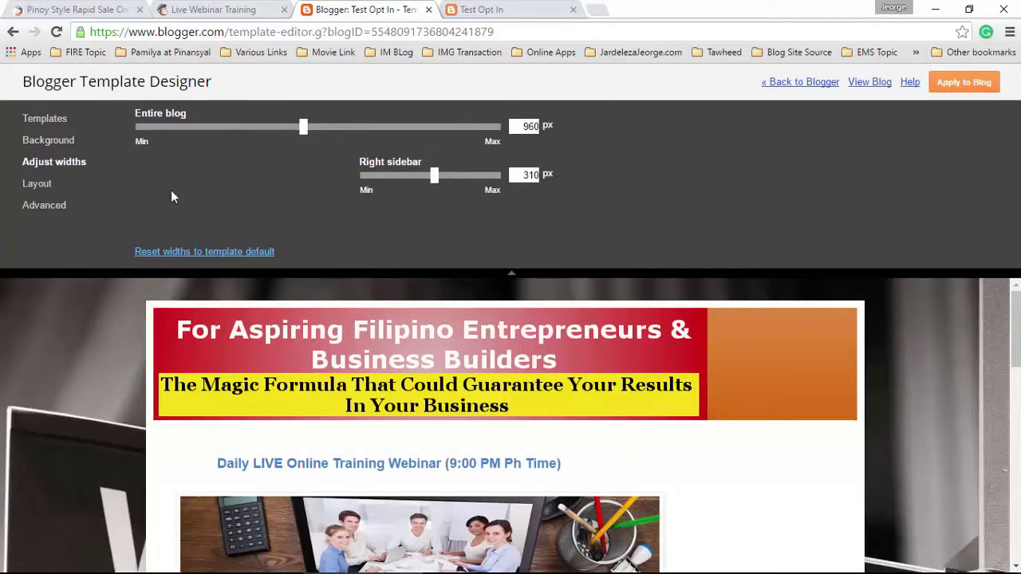
pyautogui.click(38, 185)
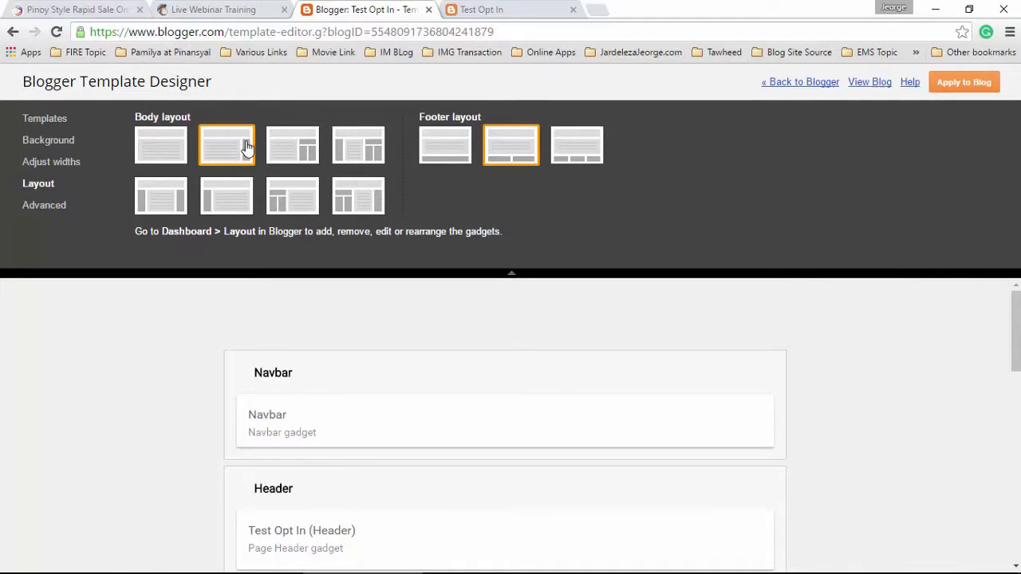
pyautogui.click(165, 151)
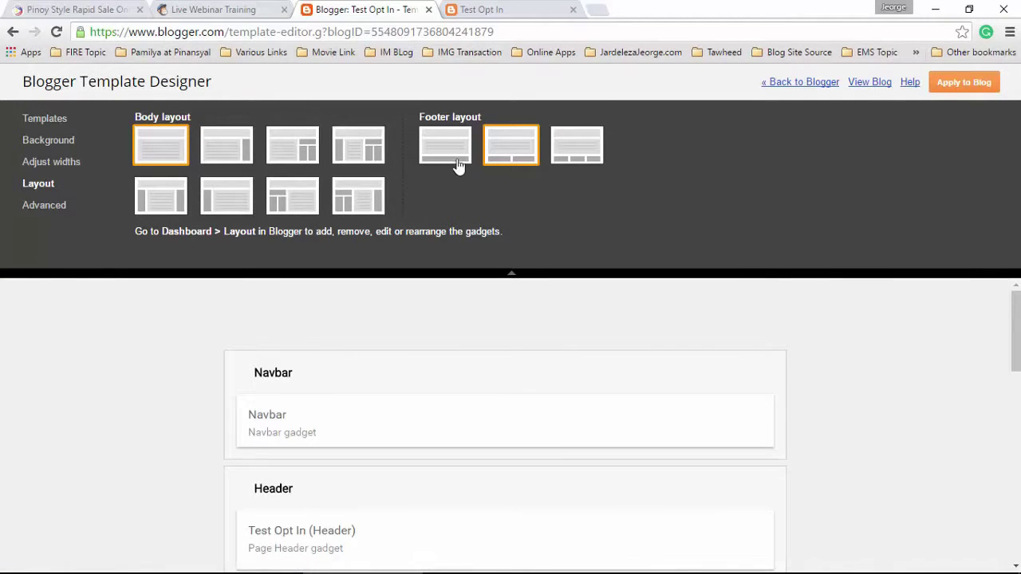
# Try entire-blog widths of 1050 px and 980 px, and return the width to 700 px.
pyautogui.click(54, 163)
pyautogui.scroll(-4, 894, 380)
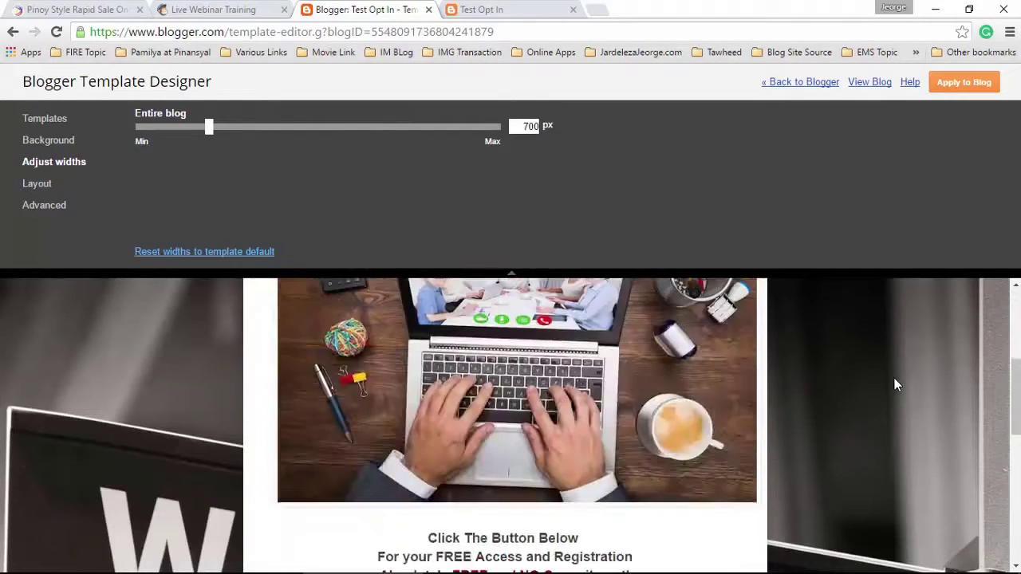
pyautogui.scroll(5, 937, 420)
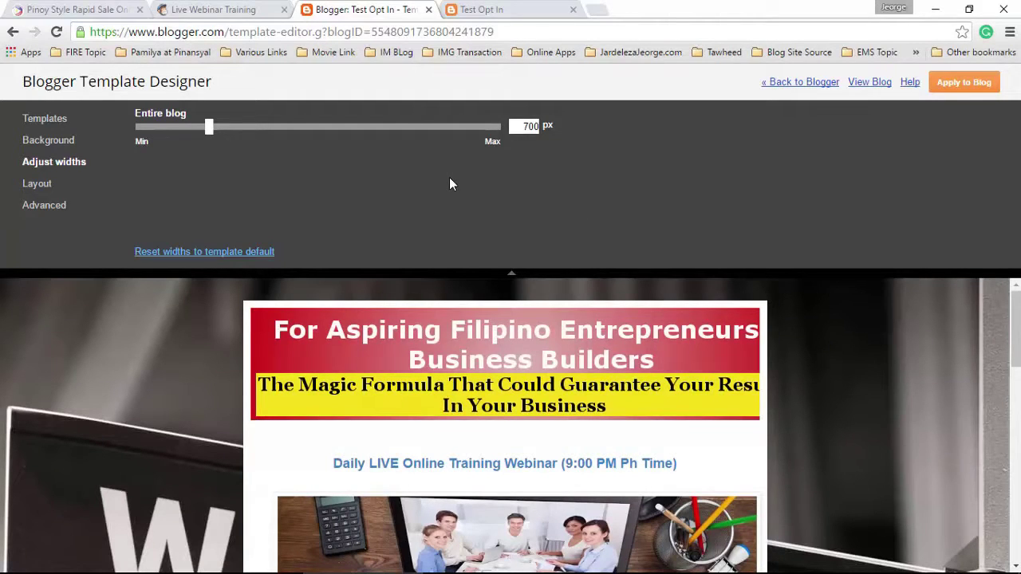
pyautogui.click(336, 121)
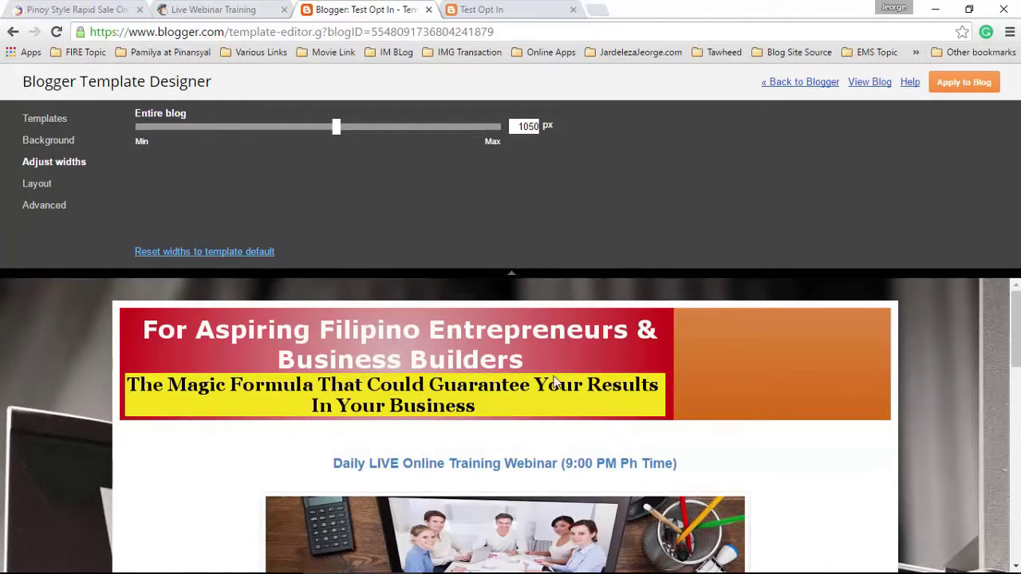
pyautogui.click(311, 130)
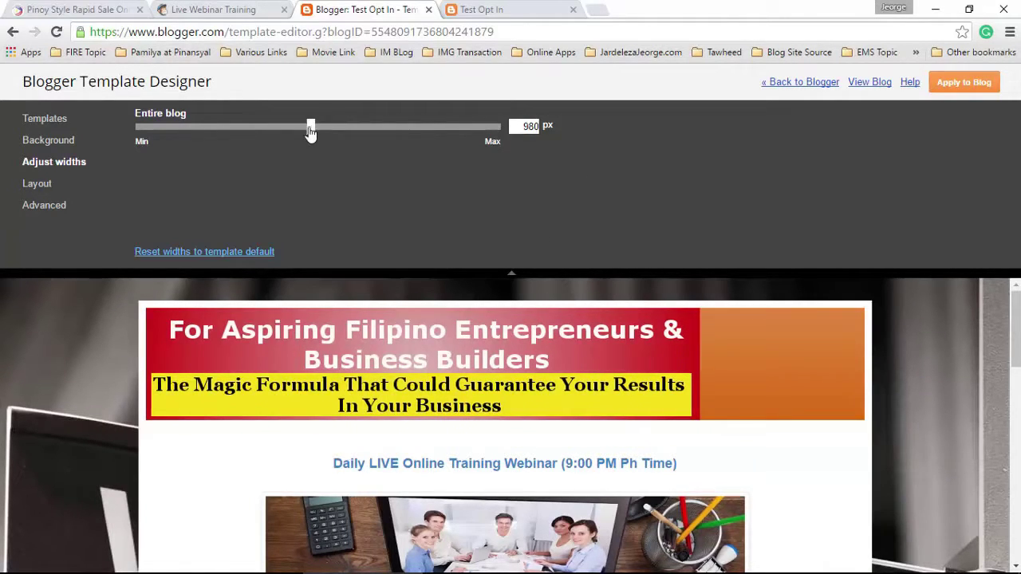
pyautogui.click(209, 127)
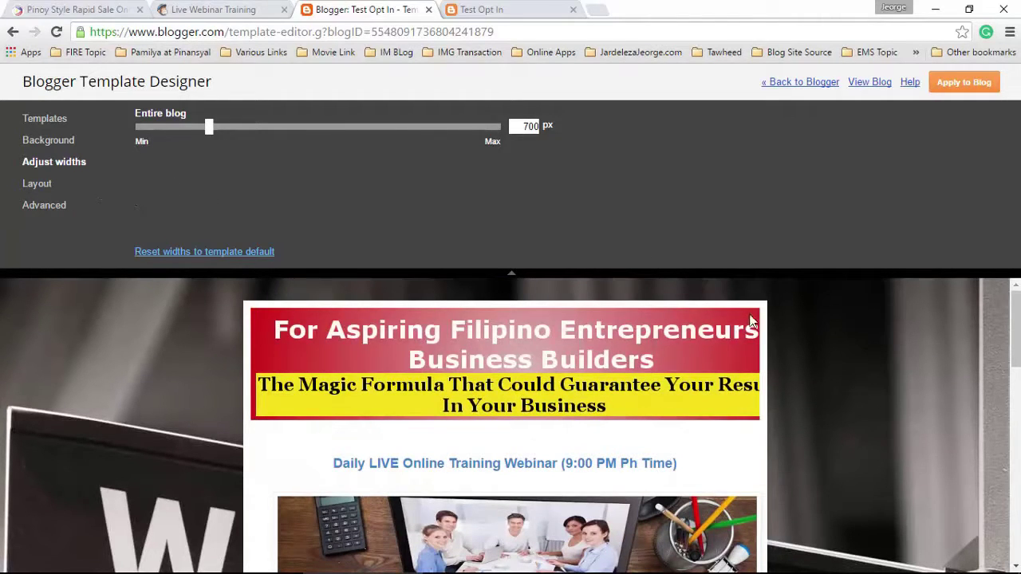
# Apply the background and layout changes to the blog and reload the published post.
pyautogui.scroll(-4, 753, 446)
pyautogui.click(962, 92)
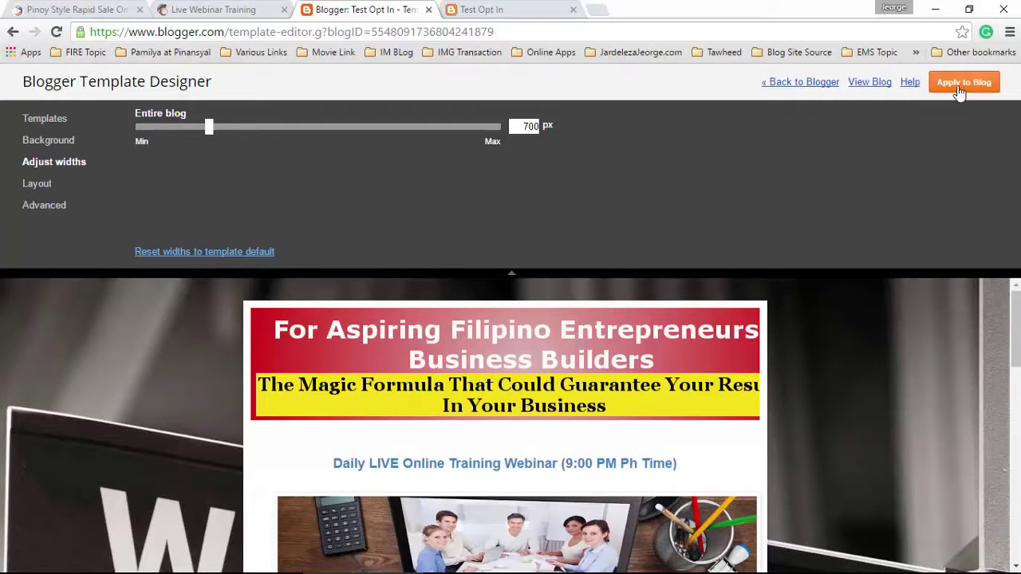
pyautogui.click(492, 10)
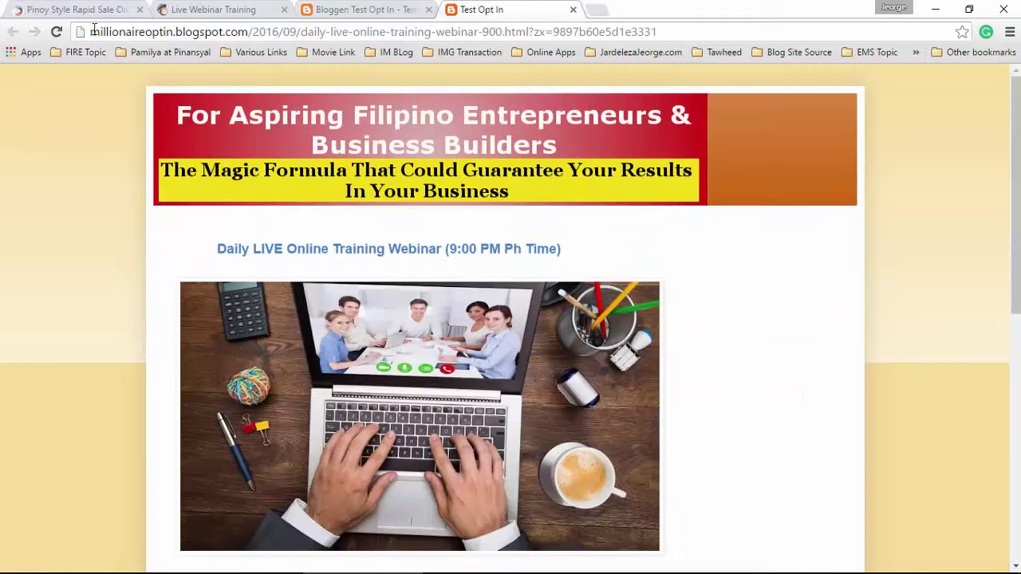
pyautogui.press('F5')
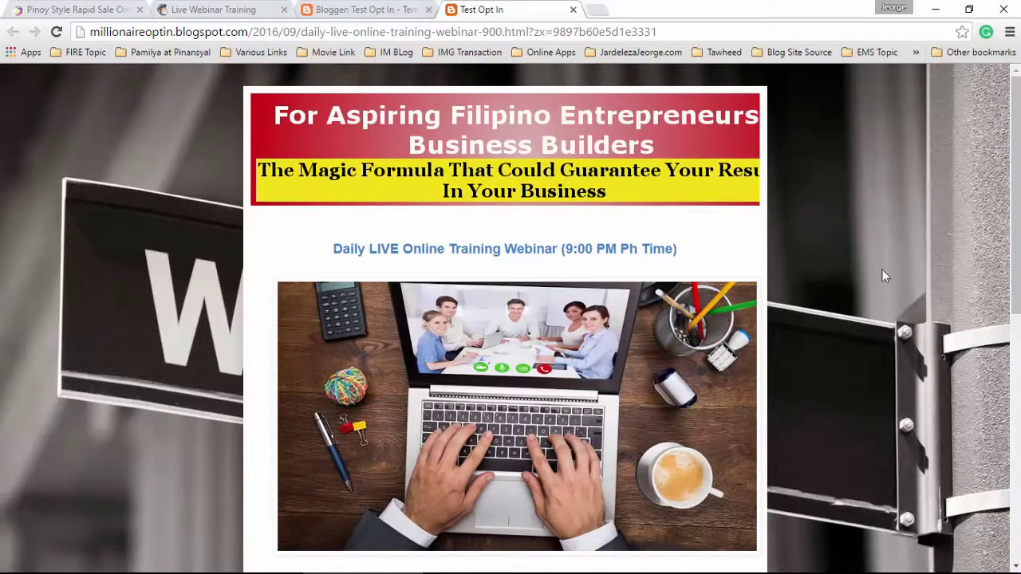
# Replace the blog's background image with HNCK4011.jpg uploaded from the Pictures folder.
pyautogui.click(349, 10)
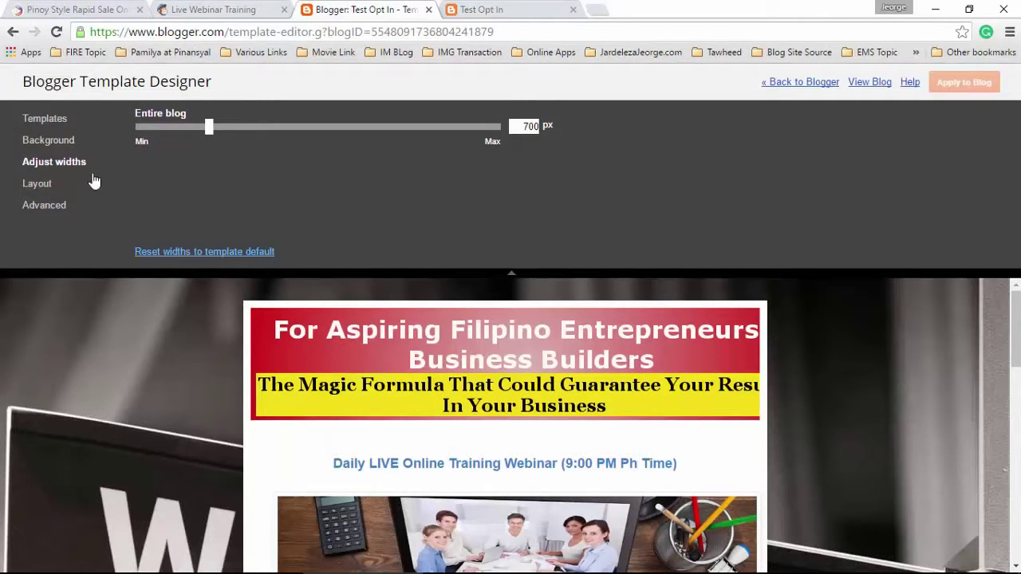
pyautogui.click(48, 141)
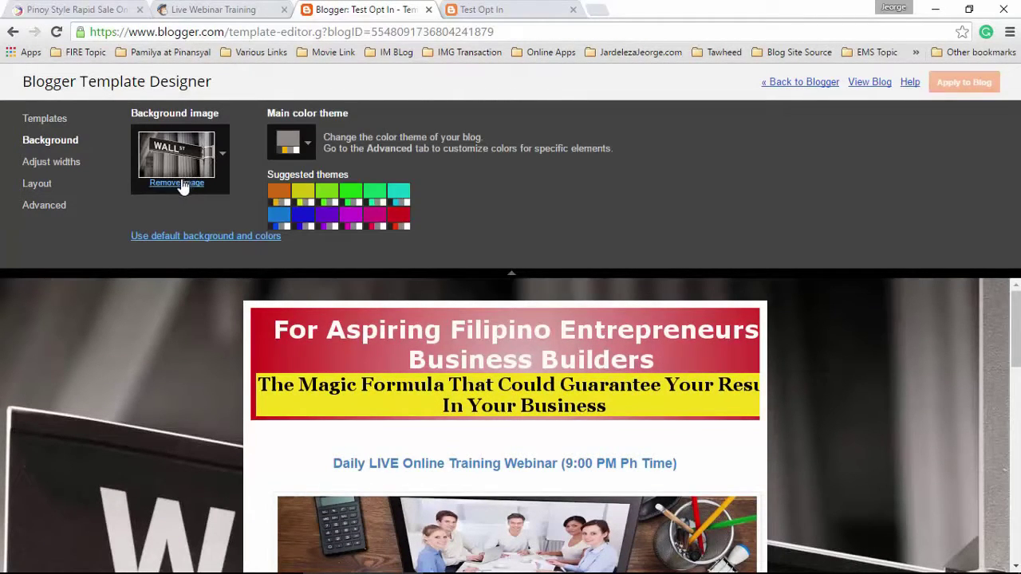
pyautogui.click(177, 182)
pyautogui.click(579, 117)
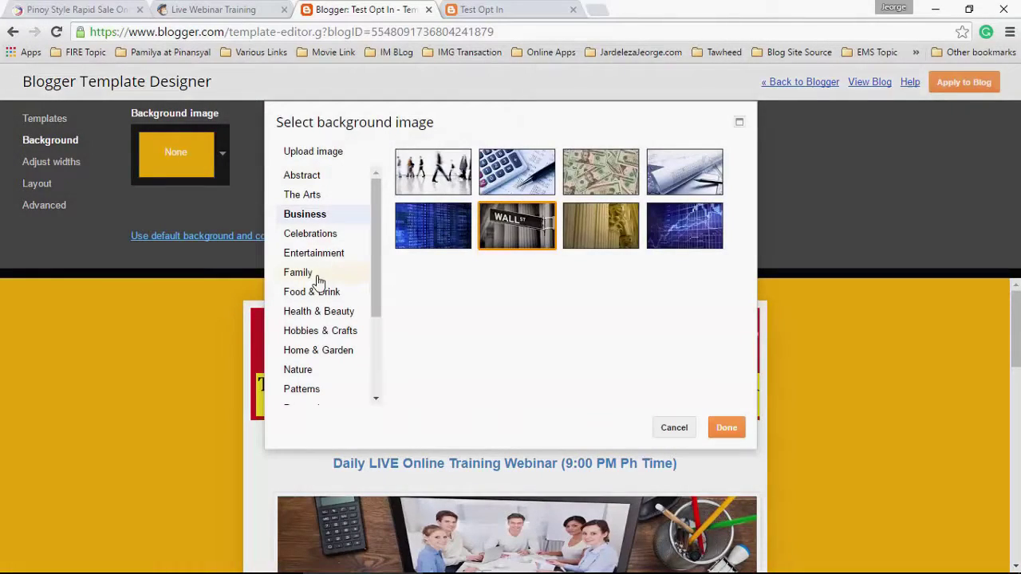
pyautogui.click(320, 238)
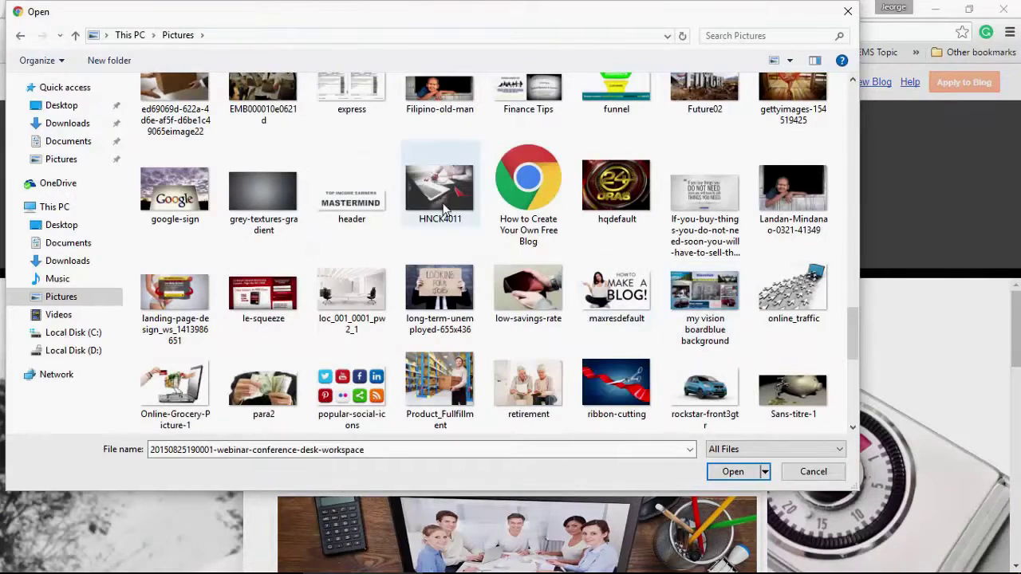
pyautogui.click(448, 211)
pyautogui.click(732, 472)
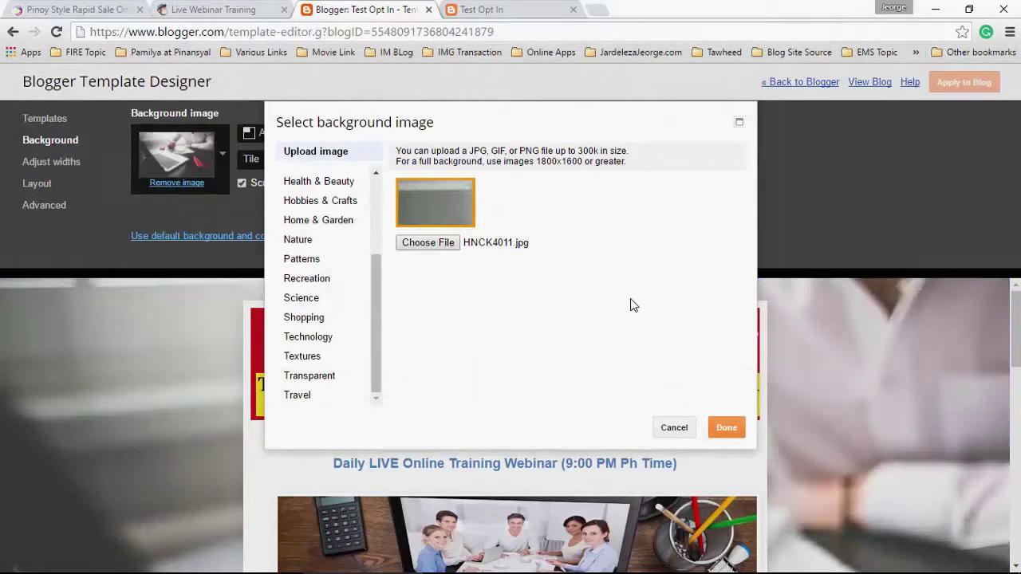
pyautogui.click(724, 430)
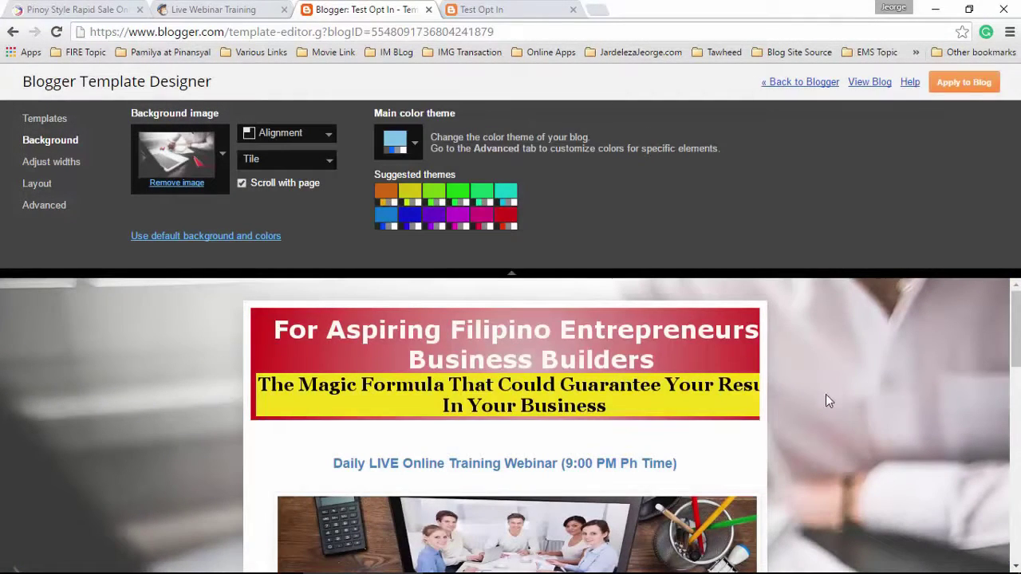
# Apply the uploaded background to the blog and check the reloaded published post down to its footer.
pyautogui.click(964, 83)
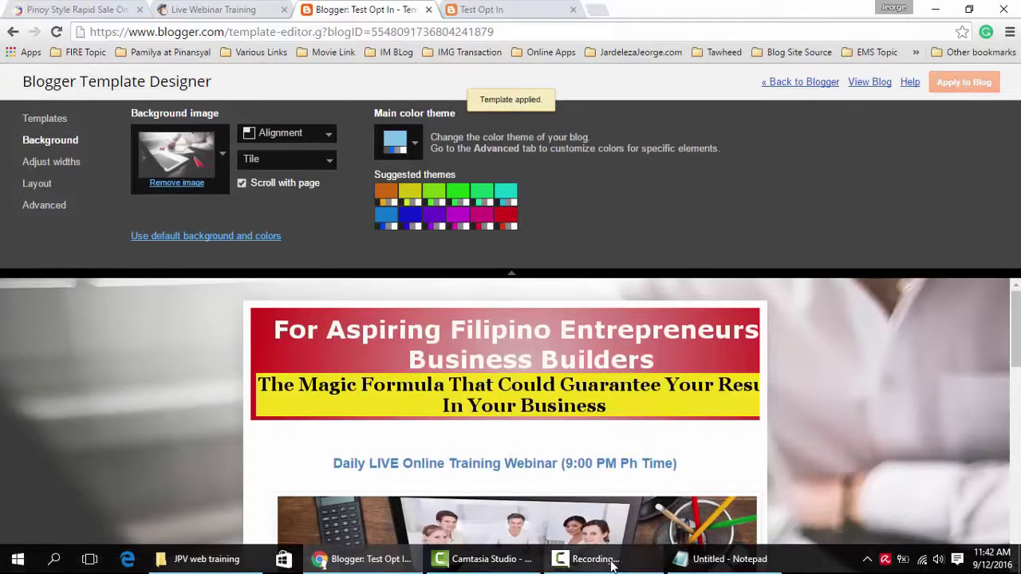
pyautogui.click(510, 9)
pyautogui.click(57, 34)
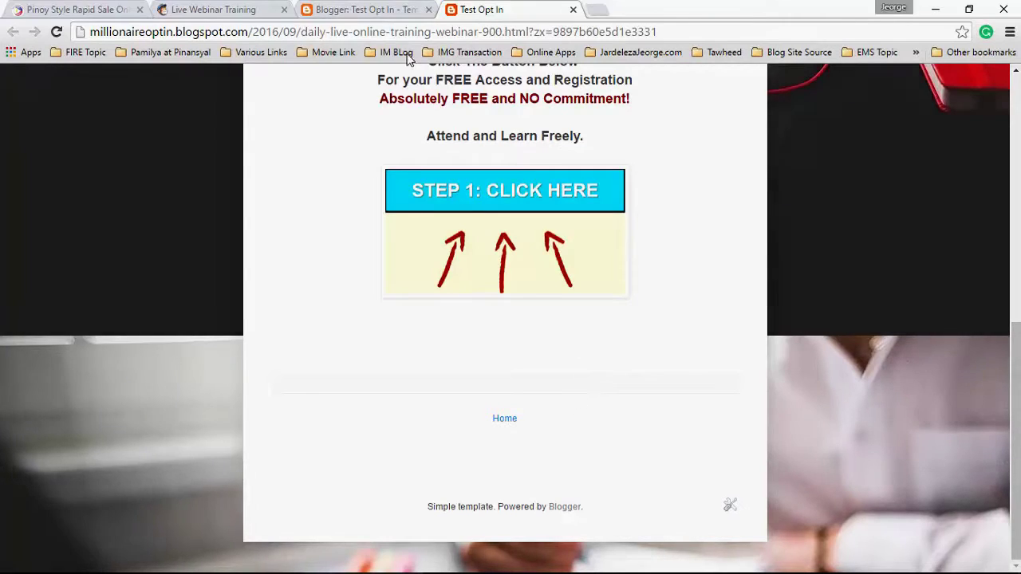
# Open the blog template's HTML for editing and search it for "navigation".
pyautogui.click(351, 10)
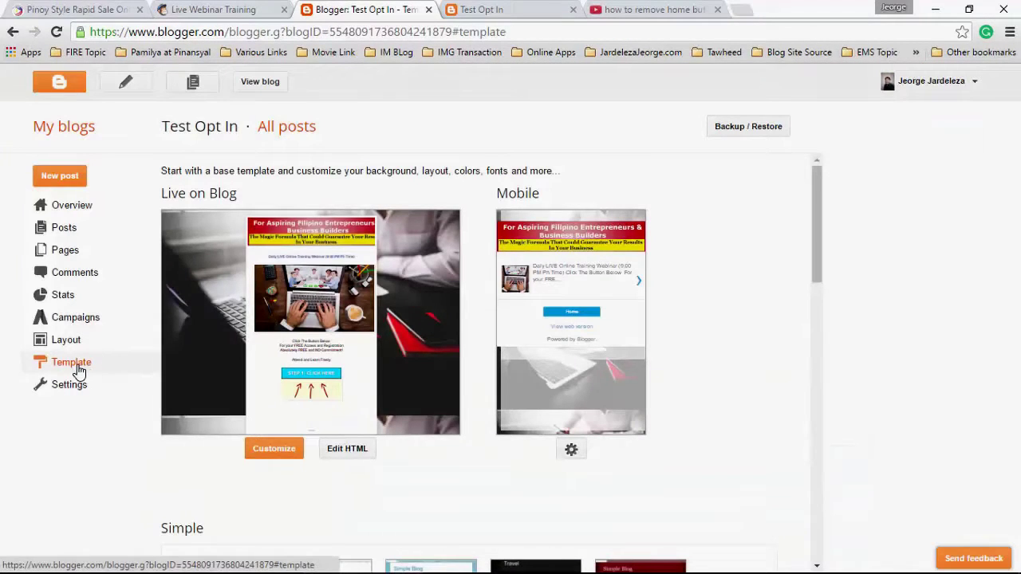
pyautogui.click(349, 451)
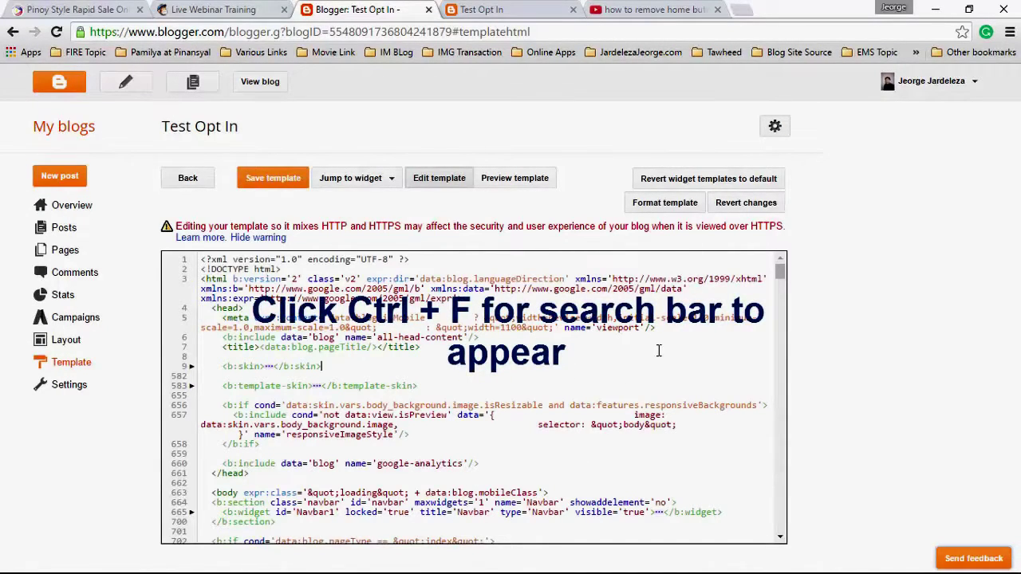
pyautogui.hotkey('ctrl', 'f')
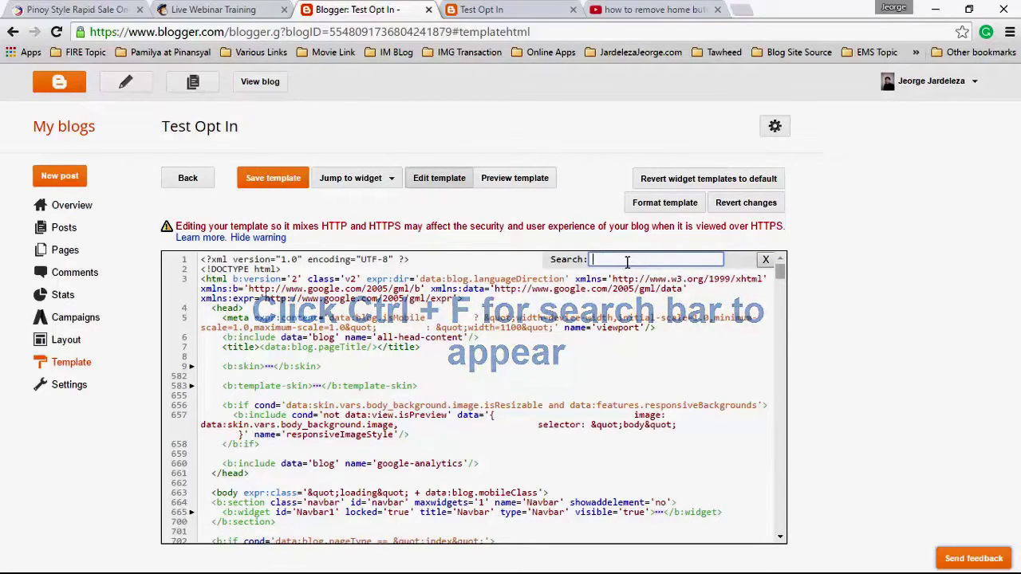
pyautogui.write('navigati')
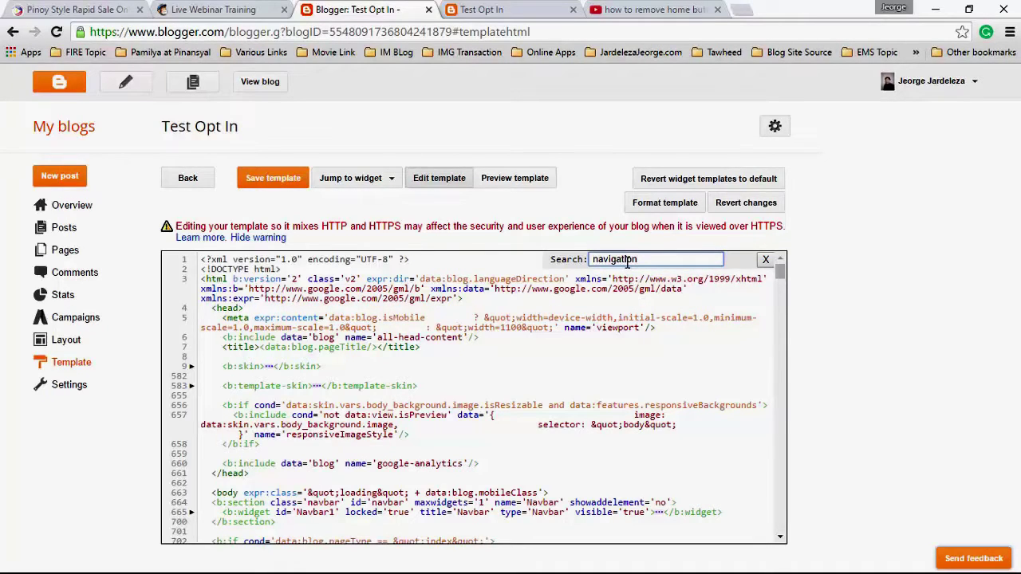
pyautogui.write('on')
pyautogui.press('Return')
pyautogui.scroll(-2, 303, 390)
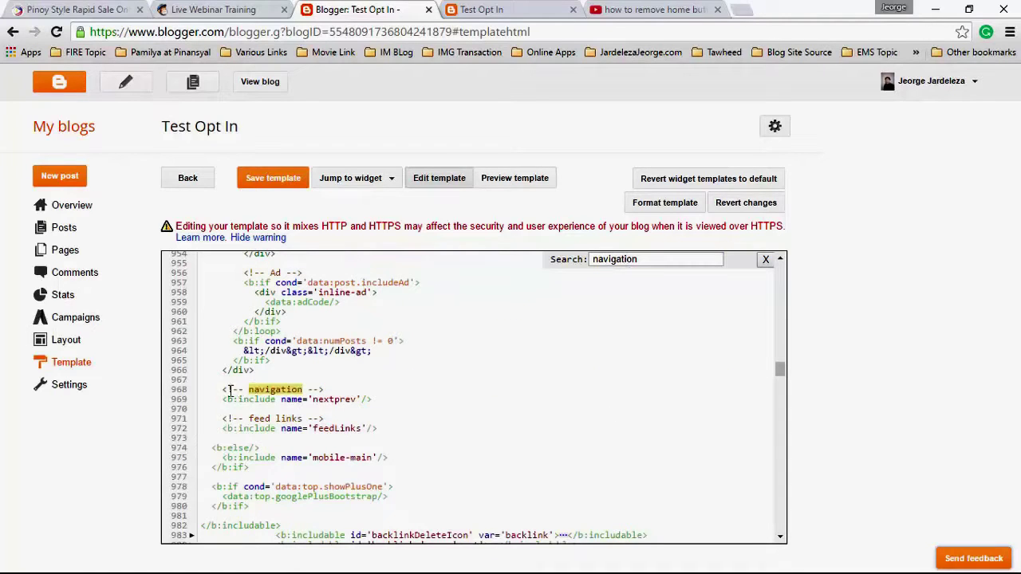
# Save the template without the navigation comment and its nextprev include line, and follow the Home link in the published post's footer.
pyautogui.moveTo(224, 390); pyautogui.dragTo(383, 404)
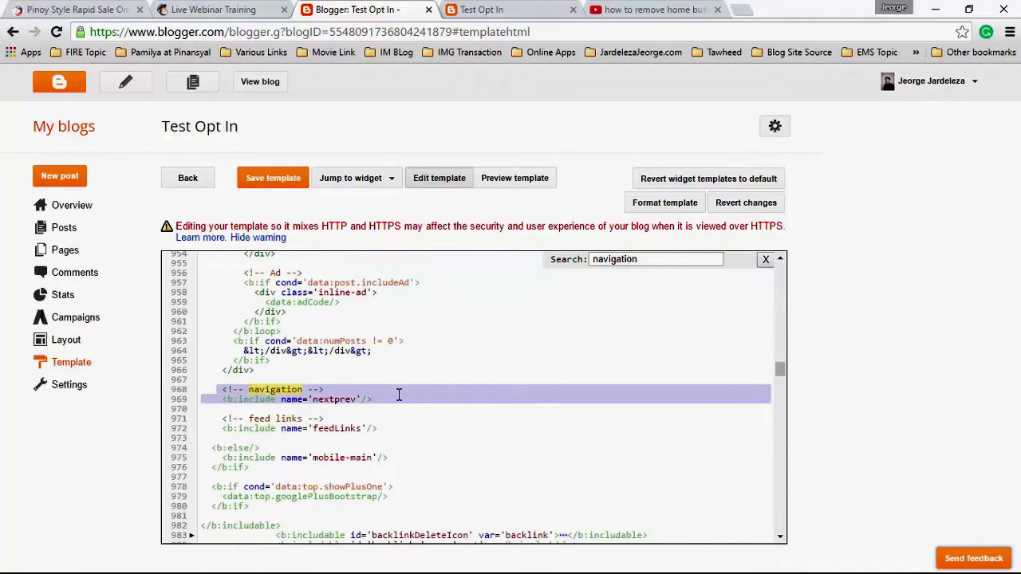
pyautogui.press('Delete')
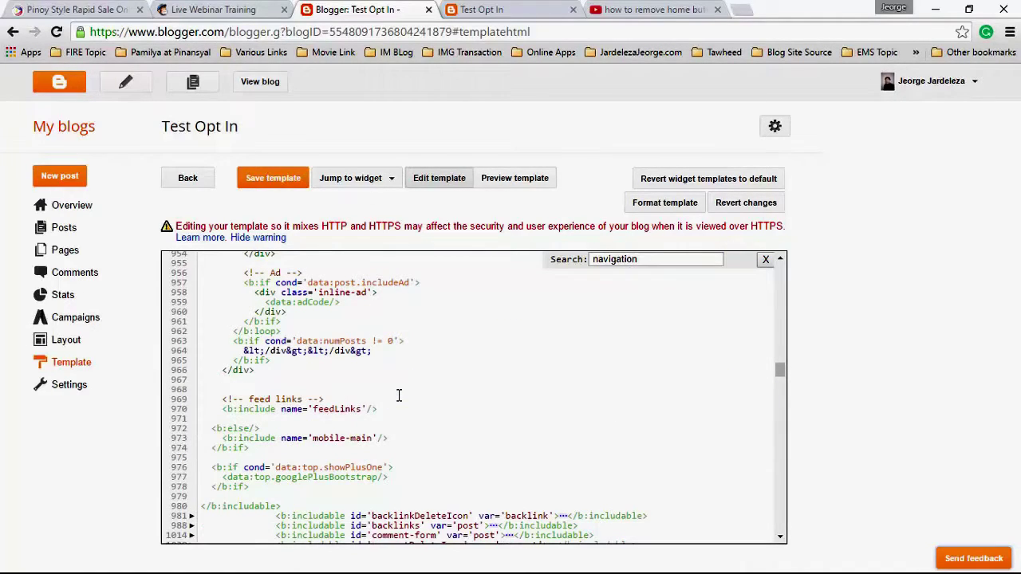
pyautogui.click(272, 178)
pyautogui.click(508, 14)
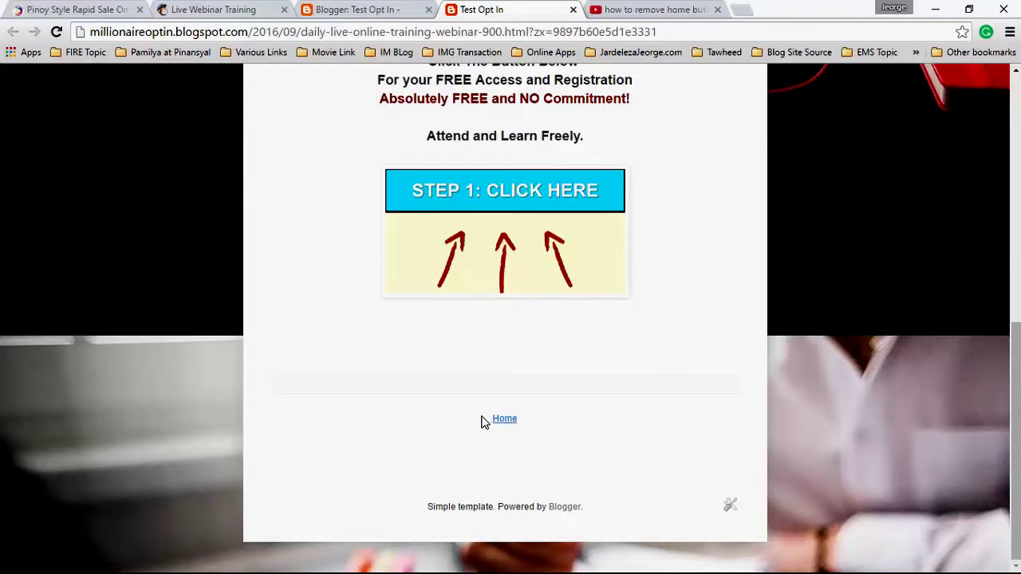
pyautogui.click(504, 418)
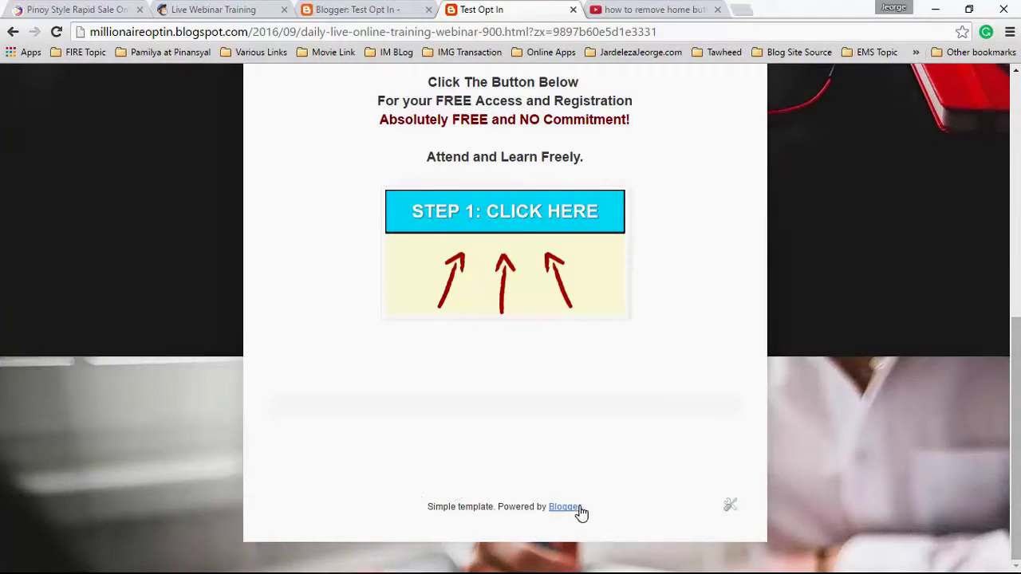
# Copy the footer line "Copyright © 2016 | All Rights Reserved | Powered By: JOnline" from the reference landing page into the untitled Notepad notes.
pyautogui.click(95, 10)
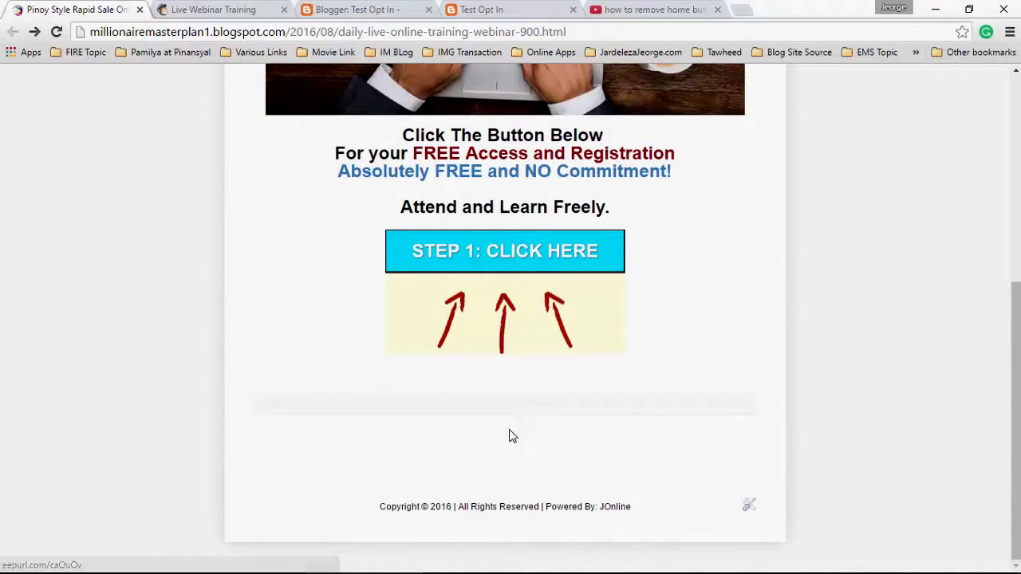
pyautogui.moveTo(379, 513); pyautogui.dragTo(631, 511)
pyautogui.rightClick(547, 506)
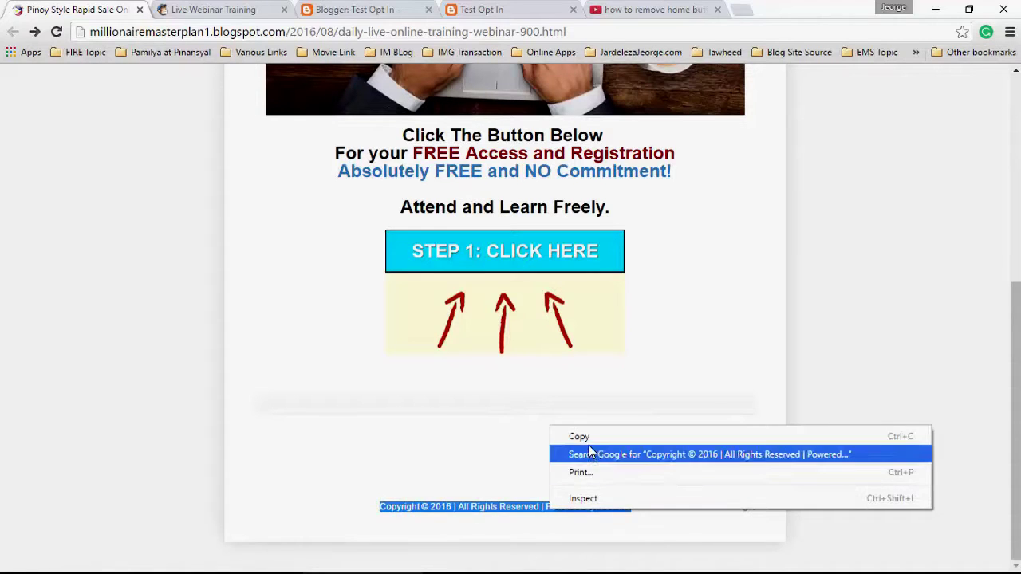
pyautogui.click(581, 436)
pyautogui.click(718, 558)
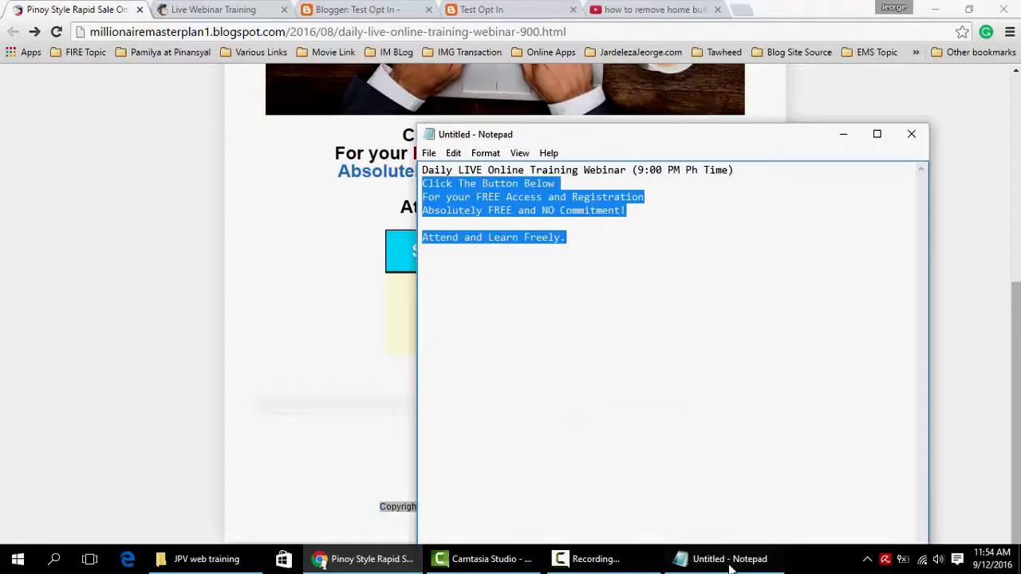
pyautogui.click(442, 268)
pyautogui.rightClick(442, 269)
pyautogui.click(495, 332)
# Open the Test Opt In blog template's HTML for editing and search it for "attribution".
pyautogui.click(481, 8)
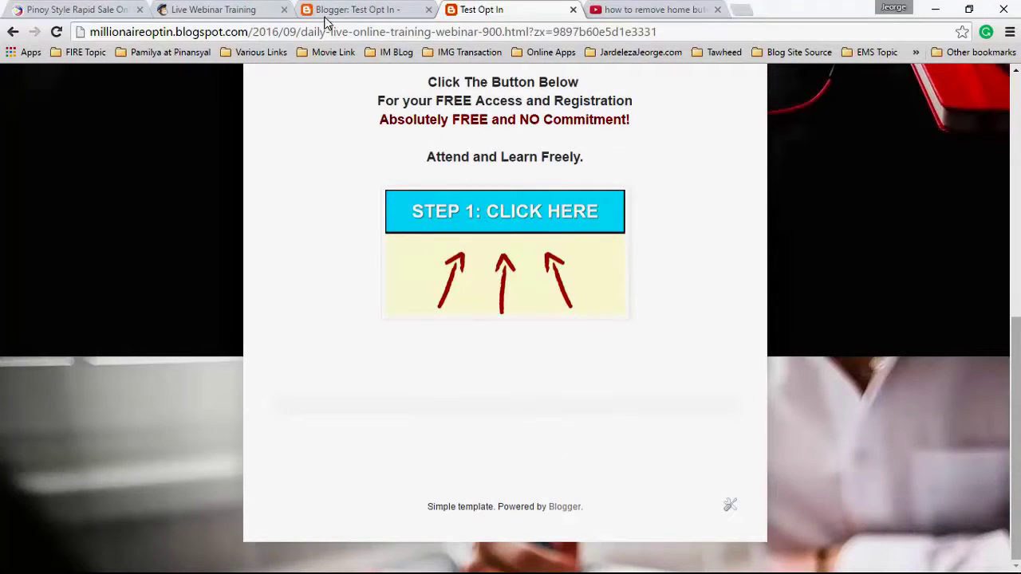
pyautogui.click(348, 9)
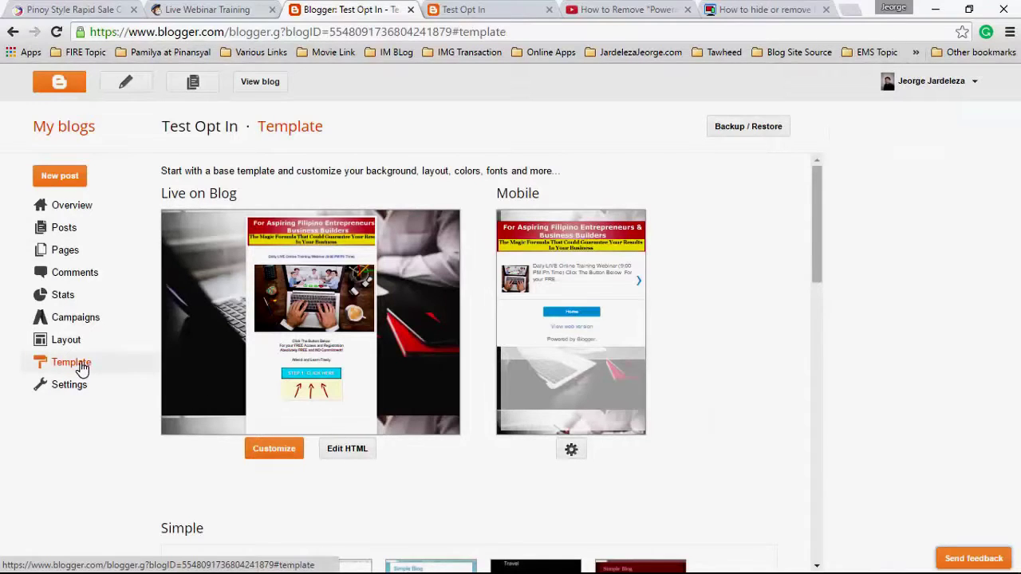
pyautogui.click(354, 461)
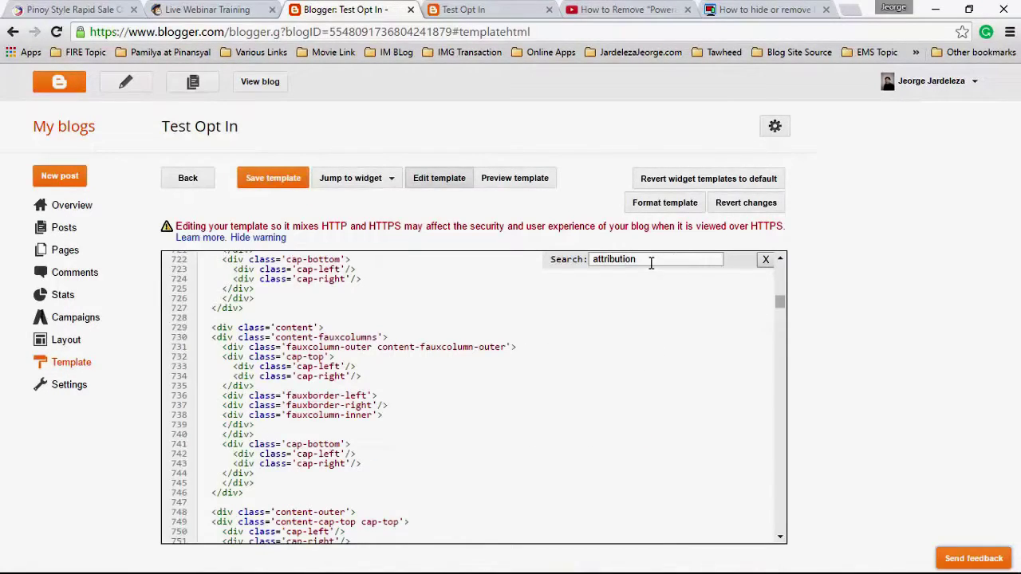
pyautogui.moveTo(649, 260); pyautogui.dragTo(590, 260)
pyautogui.rightClick(602, 268)
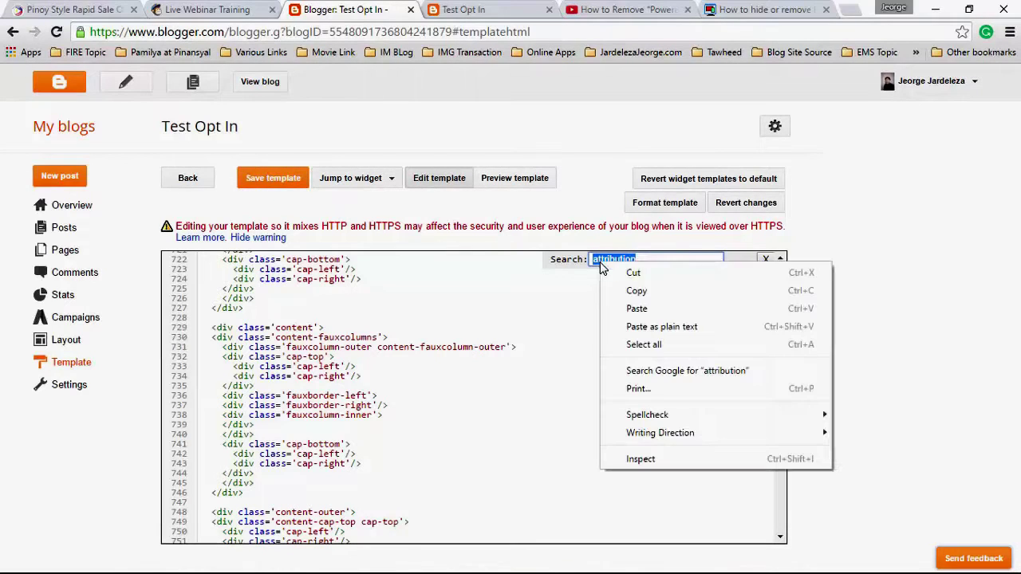
pyautogui.click(651, 258)
pyautogui.click(649, 260)
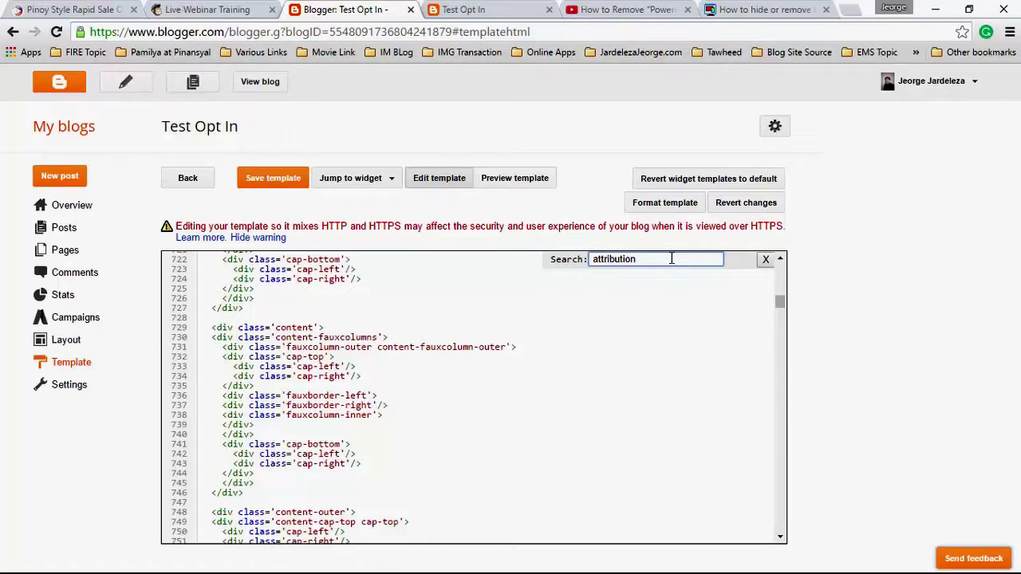
pyautogui.press('Return')
pyautogui.scroll(1, 614, 402)
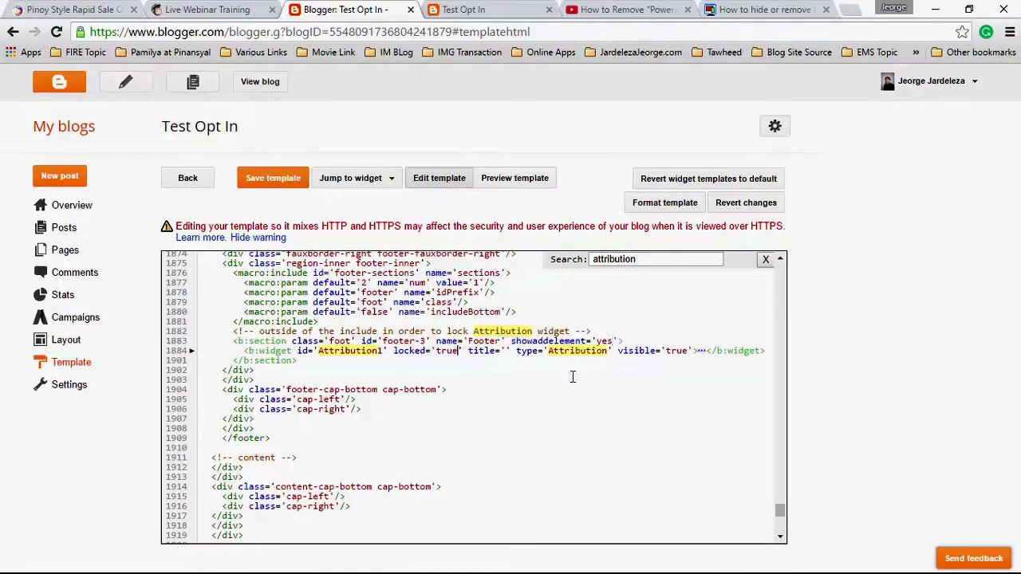
# Set the Attribution1 widget's locked attribute to 'false' in the template HTML and save the template.
pyautogui.press('BackSpace')
pyautogui.press('BackSpace')
pyautogui.press('BackSpace')
pyautogui.press('BackSpace')
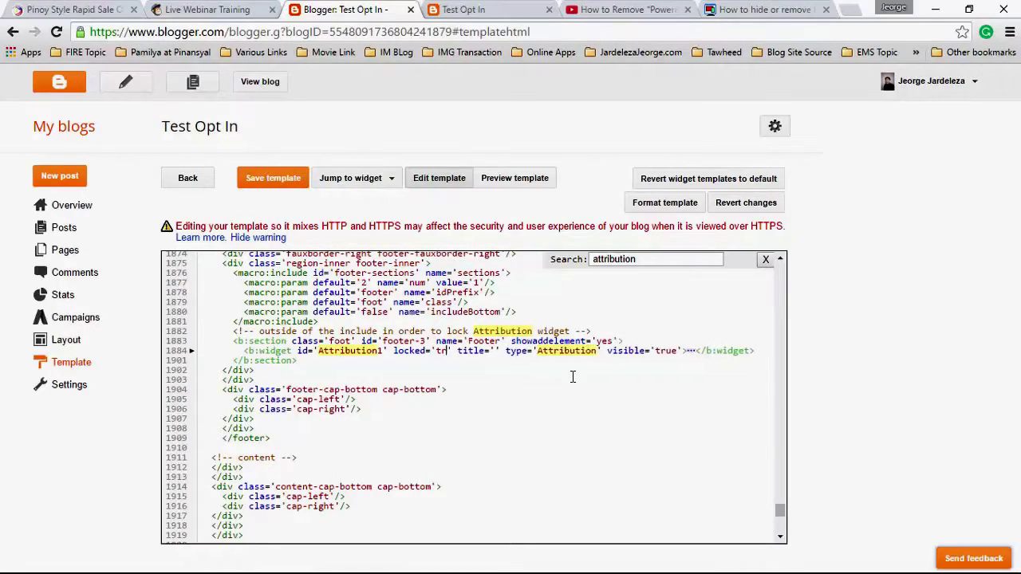
pyautogui.write('false')
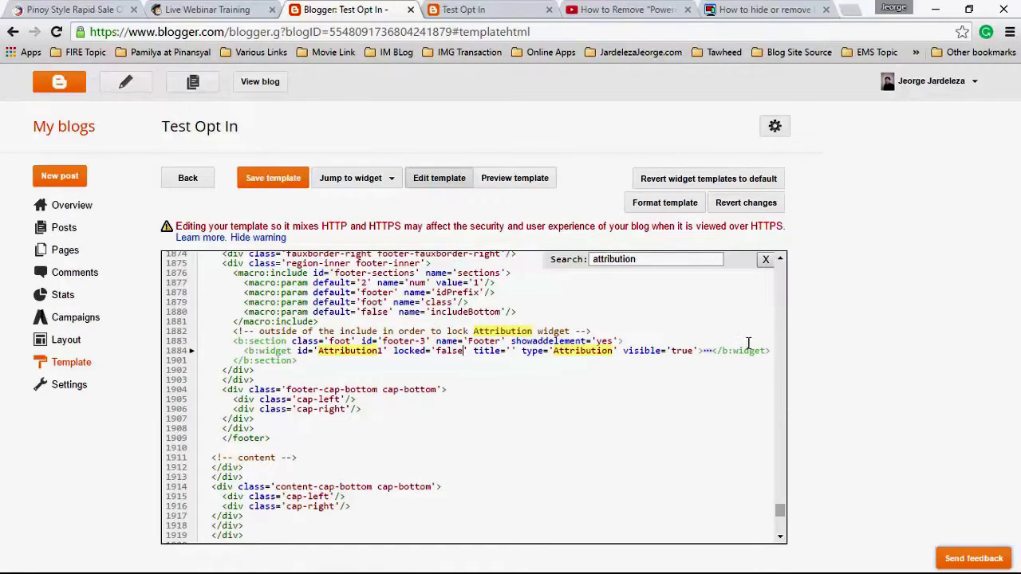
pyautogui.click(275, 184)
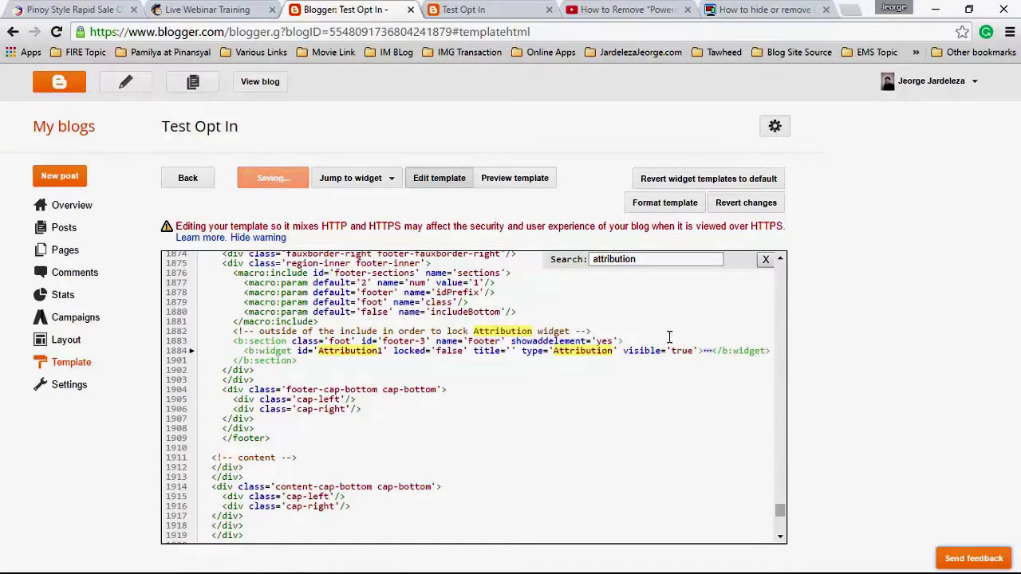
# Remove the Attribution gadget from the layout's Footer section, save the arrangement and reload the published post.
pyautogui.click(66, 340)
pyautogui.scroll(-10, 674, 486)
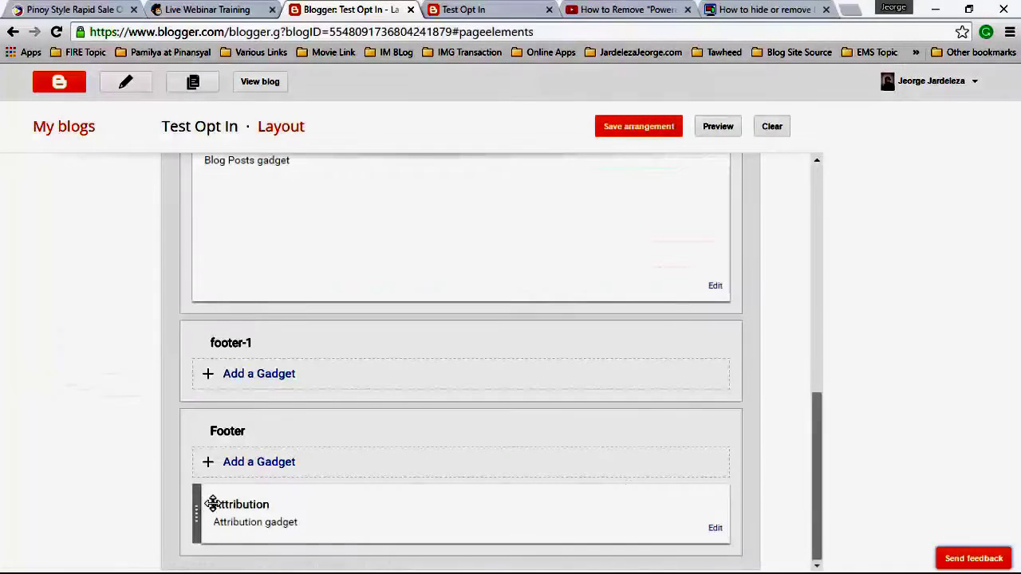
pyautogui.click(715, 528)
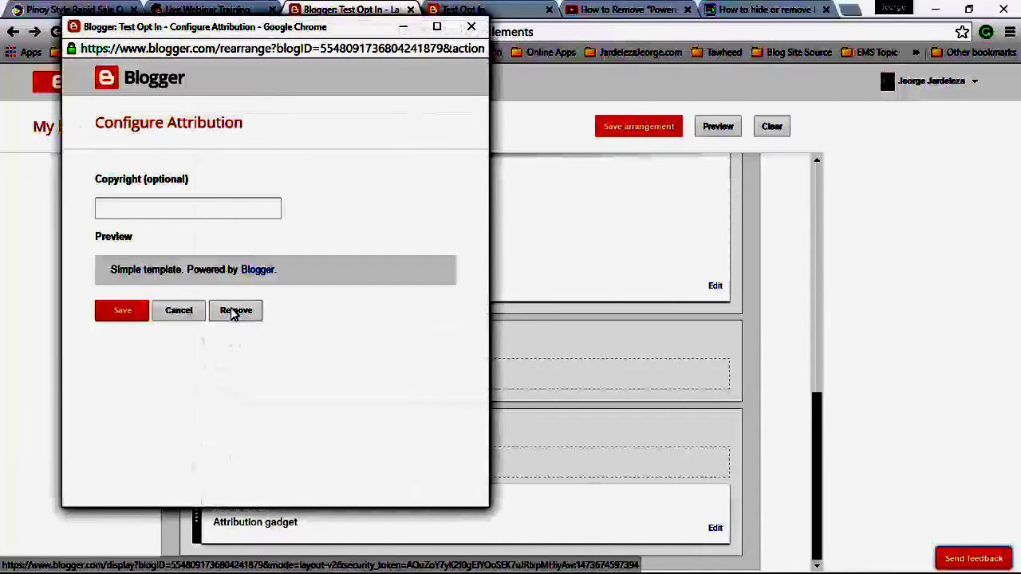
pyautogui.click(243, 315)
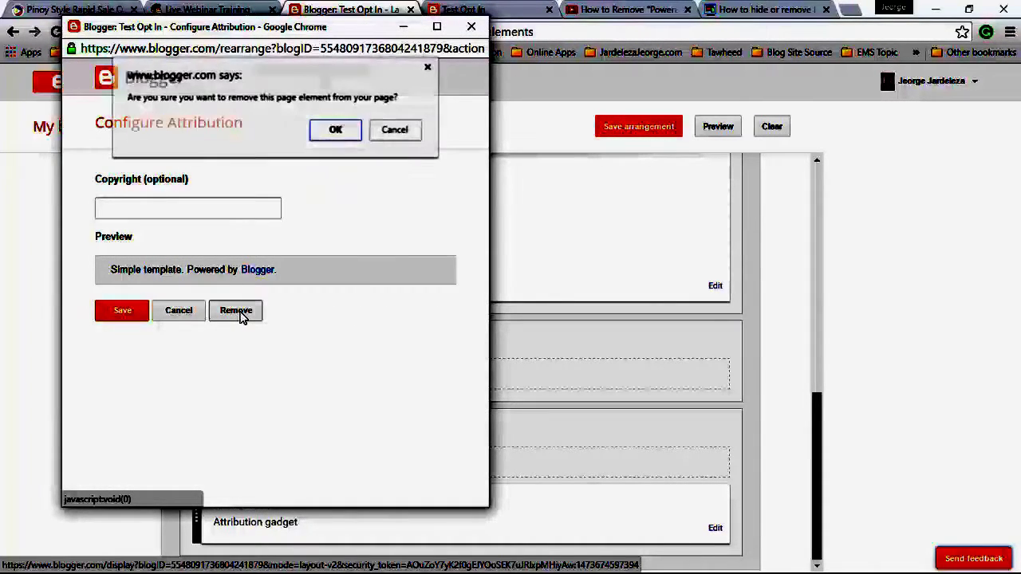
pyautogui.click(335, 131)
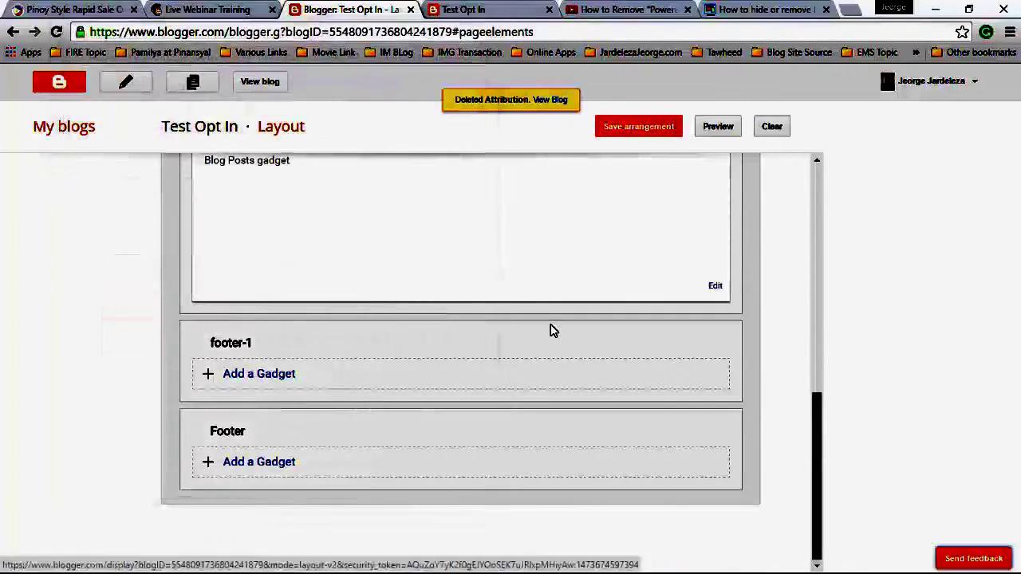
pyautogui.click(639, 128)
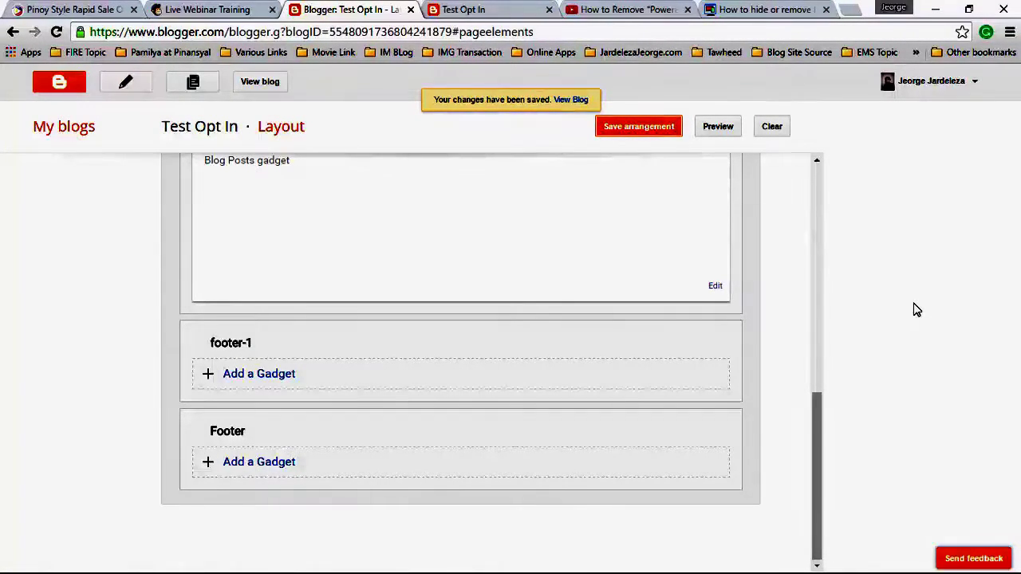
pyautogui.click(483, 10)
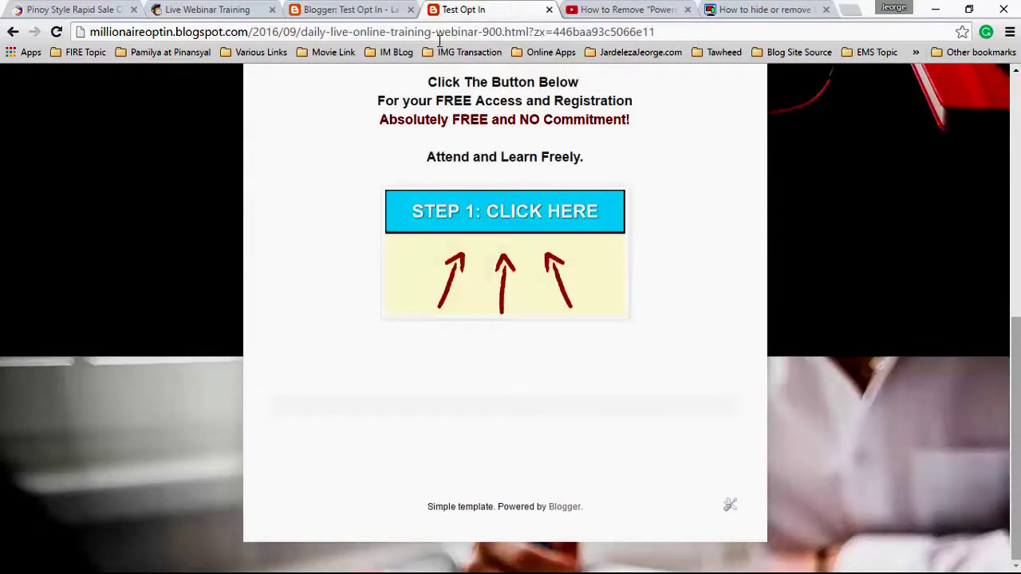
pyautogui.click(56, 33)
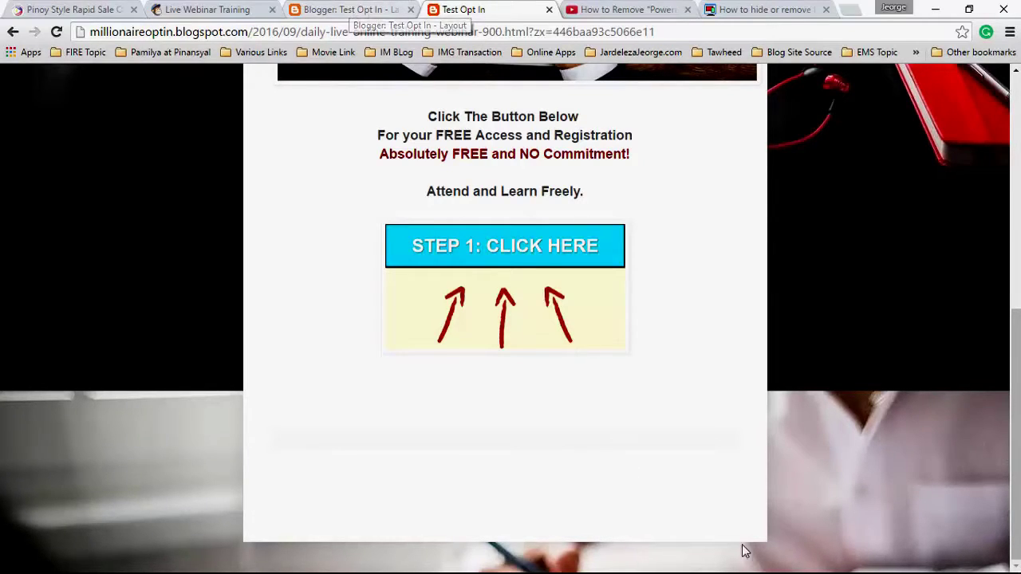
# Copy the line "Copyright © 2016 | All Rights Reserved | Powered By: JOnline" from the untitled Notepad notes.
pyautogui.moveTo(623, 563)
pyautogui.click(800, 559)
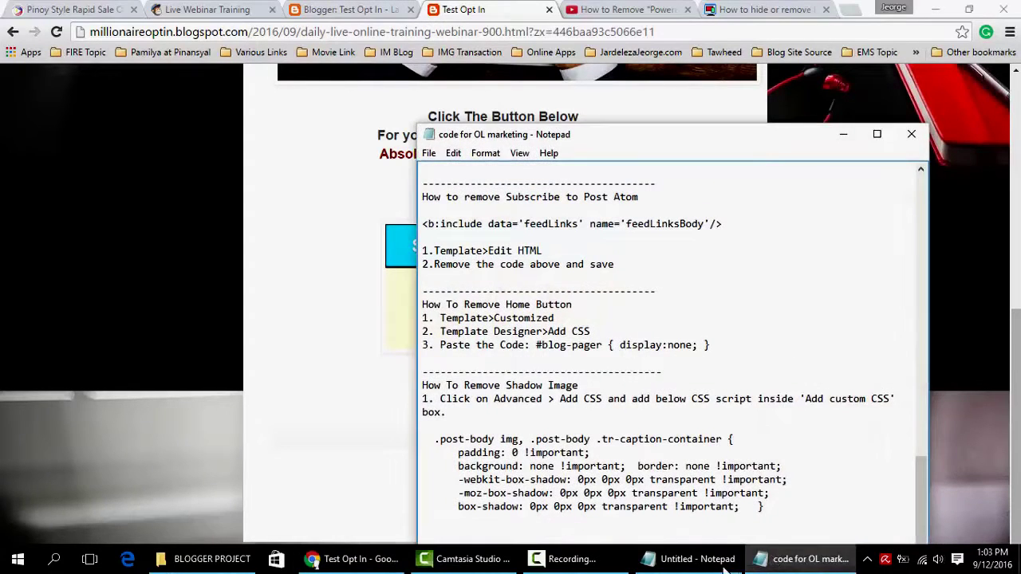
pyautogui.click(687, 559)
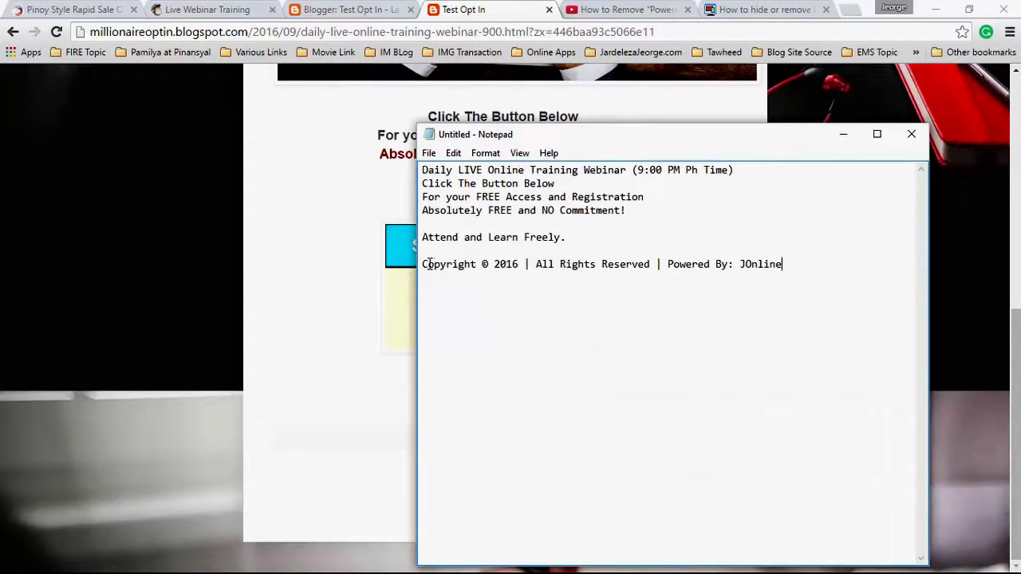
pyautogui.moveTo(421, 263); pyautogui.dragTo(800, 277)
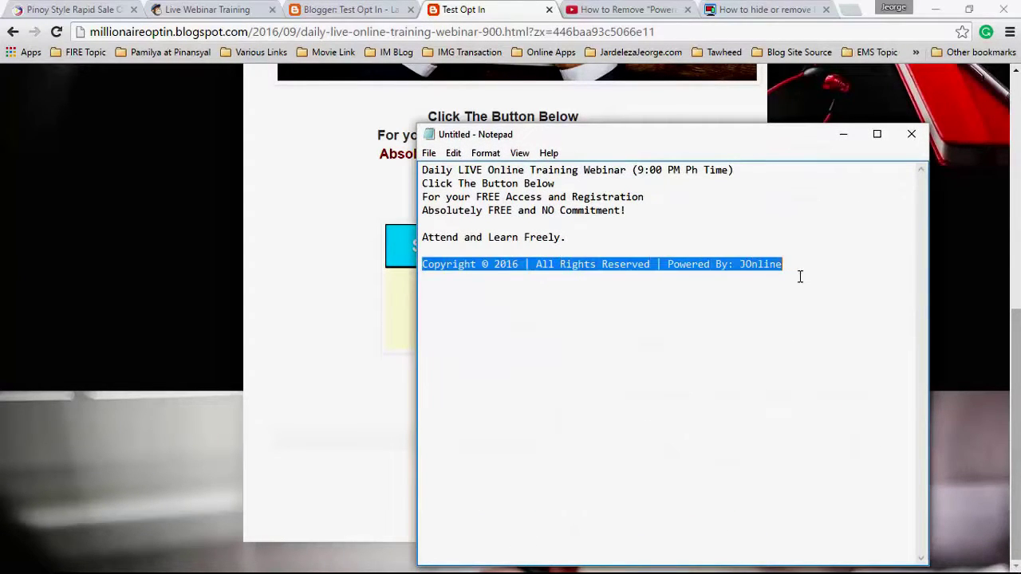
pyautogui.rightClick(614, 265)
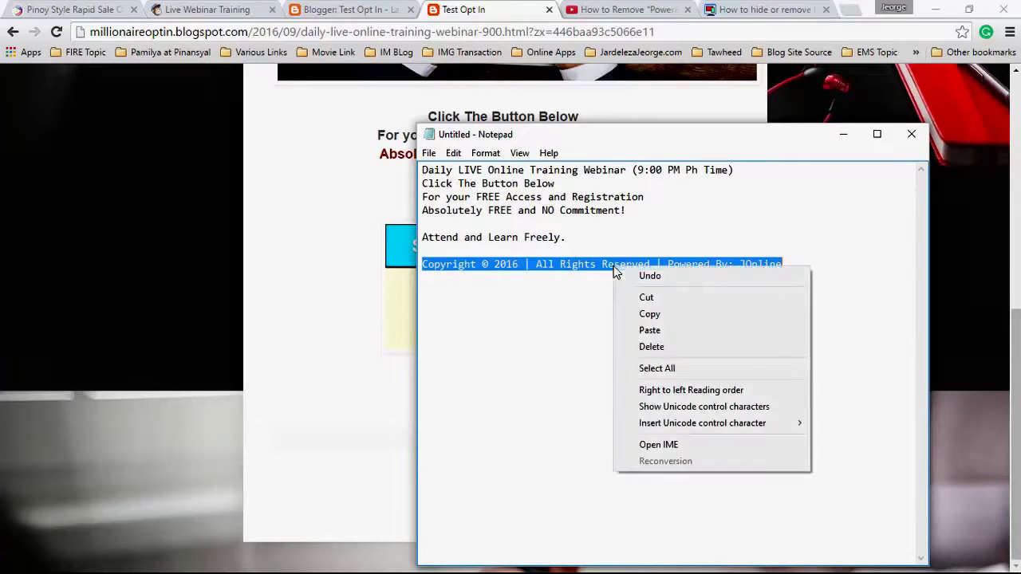
pyautogui.click(649, 313)
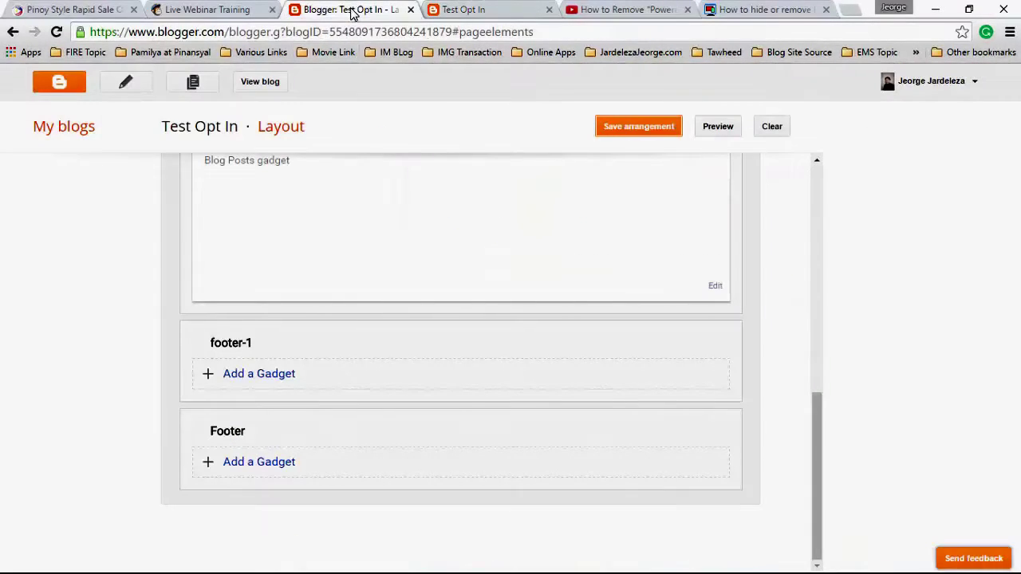
# Add an untitled HTML/JavaScript gadget to the layout's Footer section containing "Copyright © 2016 | All Rights Reserved | Powered By: JOnline" and save it.
pyautogui.click(351, 10)
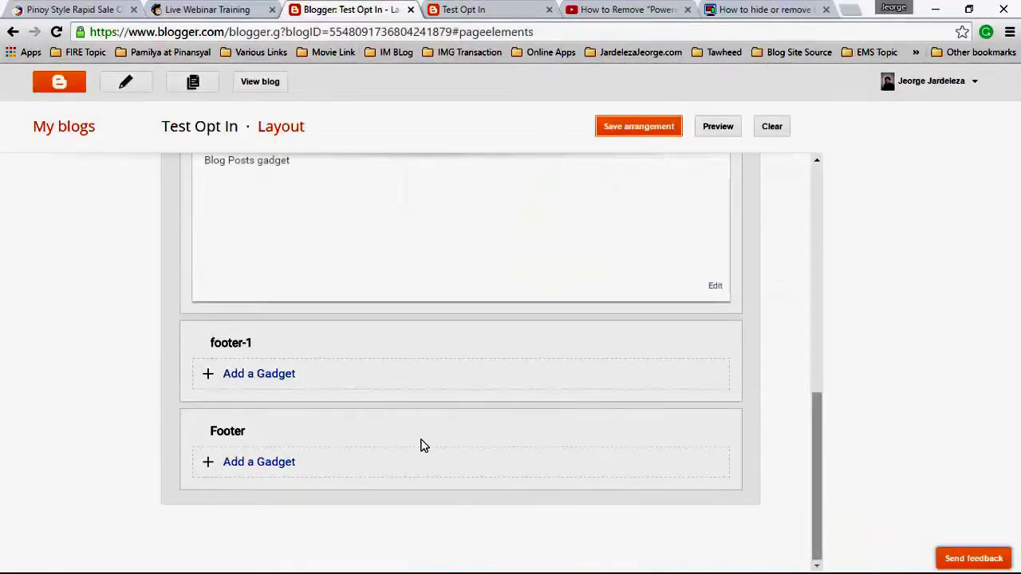
pyautogui.click(261, 466)
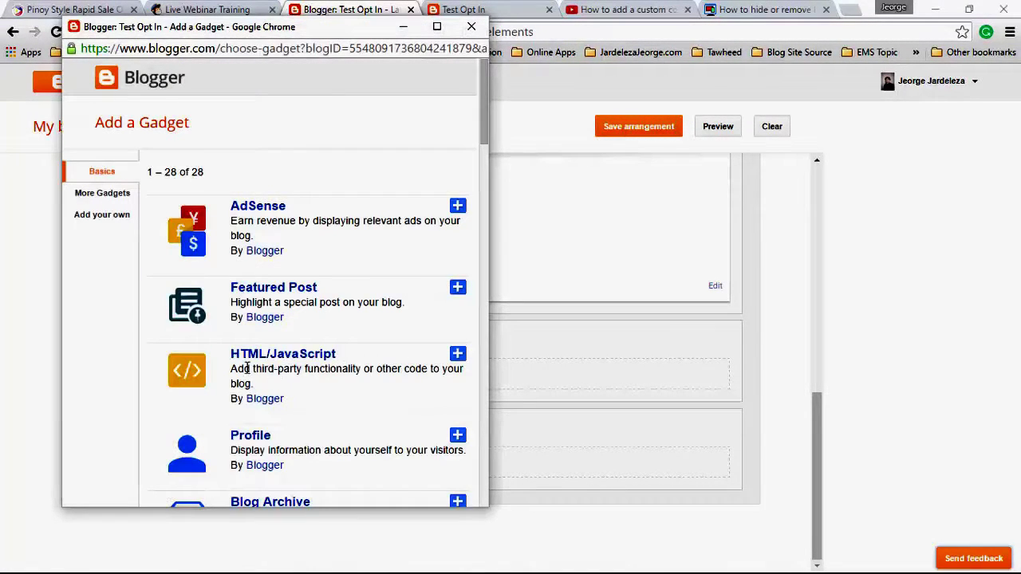
pyautogui.click(457, 354)
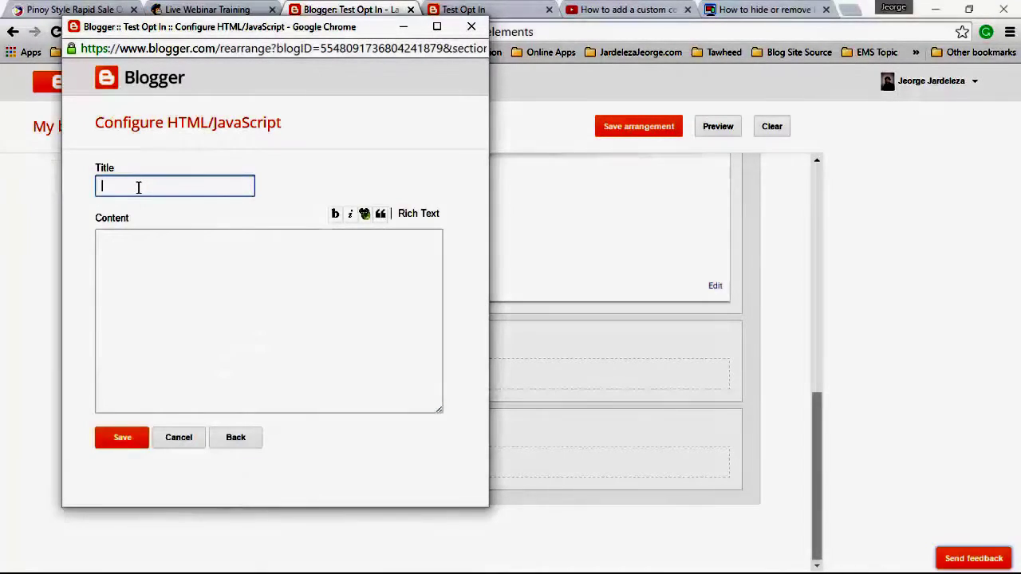
pyautogui.click(155, 244)
pyautogui.click(418, 213)
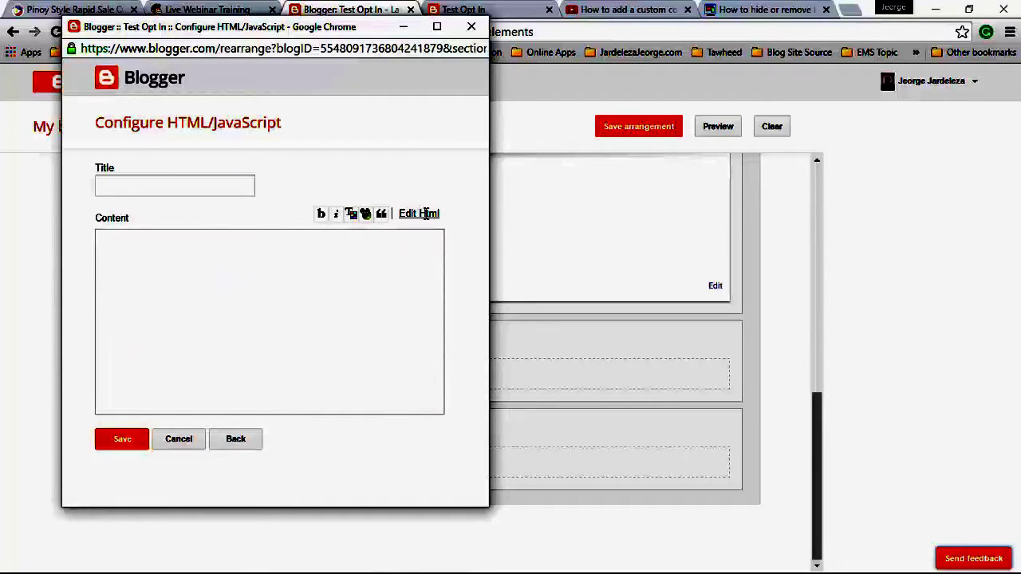
pyautogui.click(419, 214)
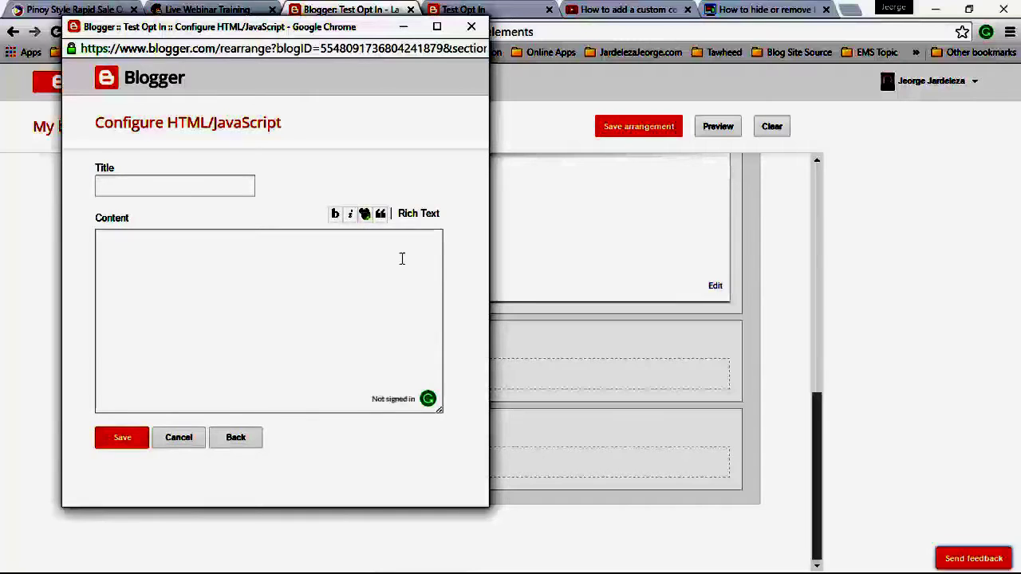
pyautogui.click(135, 244)
pyautogui.rightClick(134, 244)
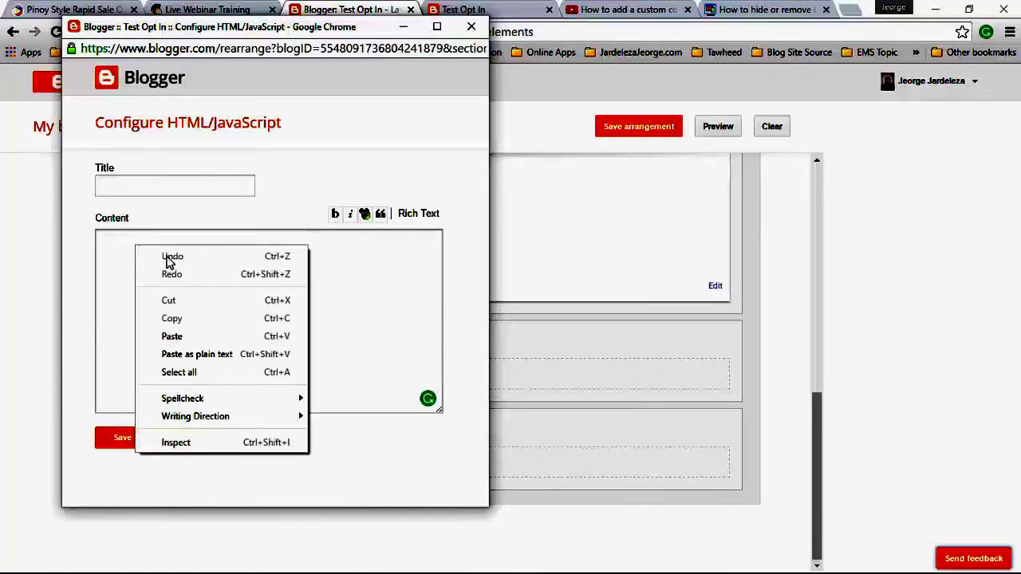
pyautogui.click(188, 337)
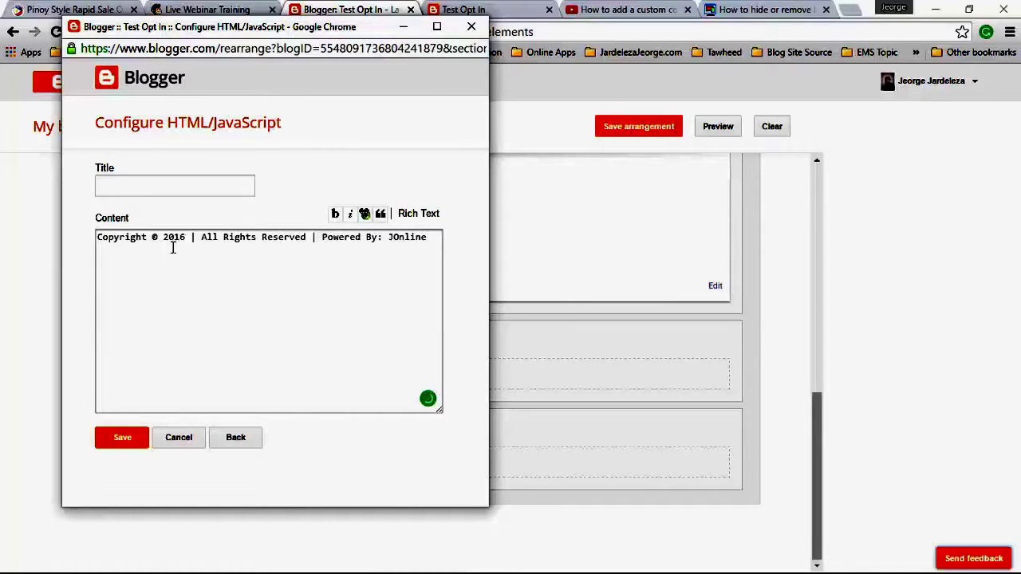
pyautogui.click(122, 438)
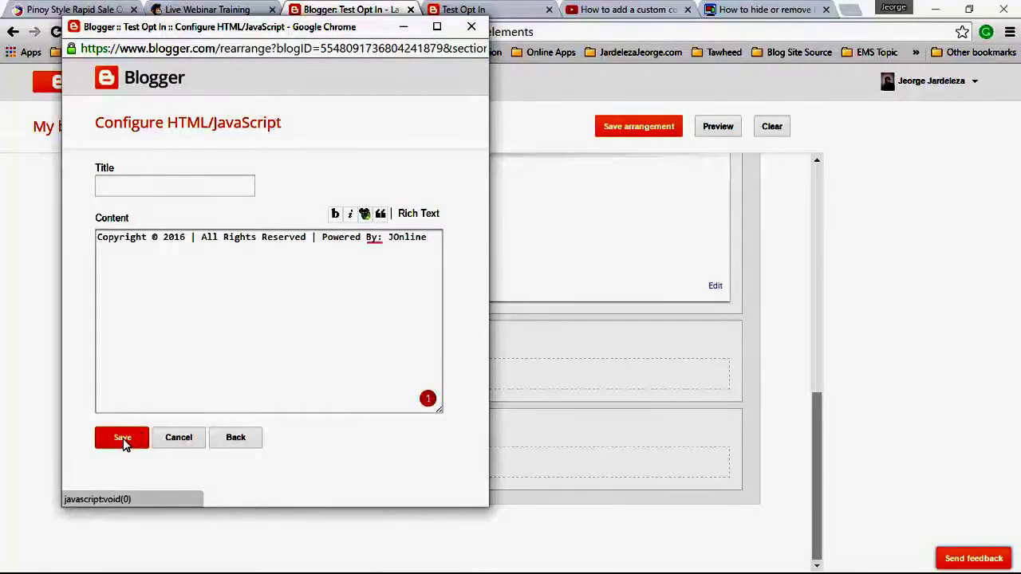
# Reload the published post to check the copyright line in its footer, and return to the blog's layout.
pyautogui.click(471, 9)
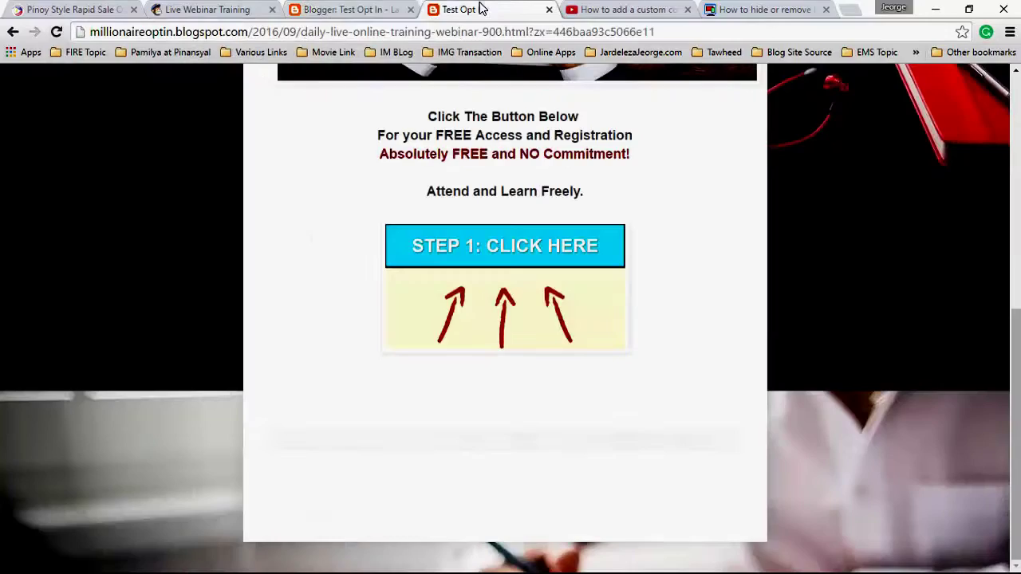
pyautogui.click(56, 31)
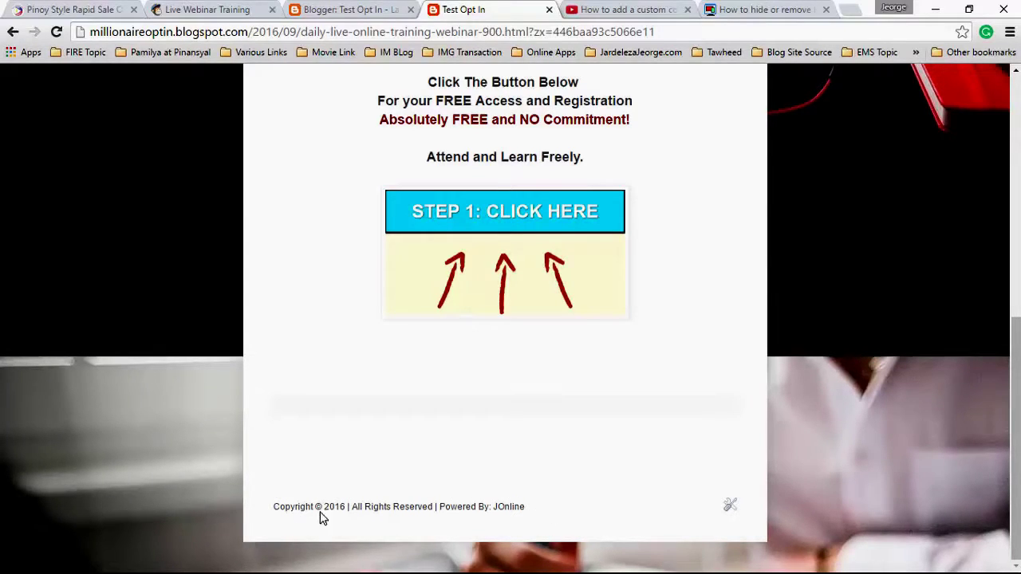
pyautogui.click(360, 10)
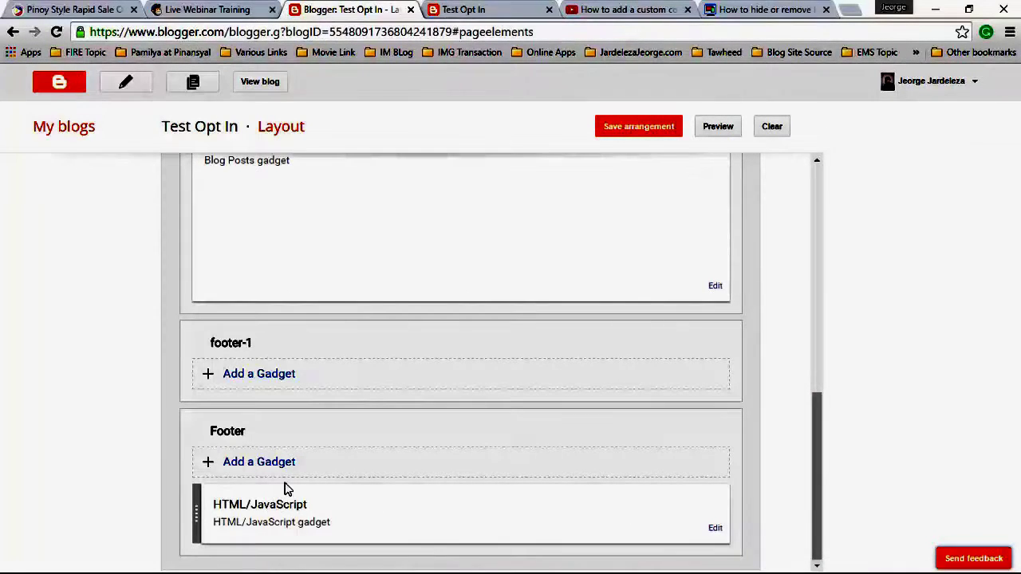
# Wrap the copyright line in the Footer section's HTML/JavaScript gadget in <center> and </center> tags and save the gadget.
pyautogui.click(717, 531)
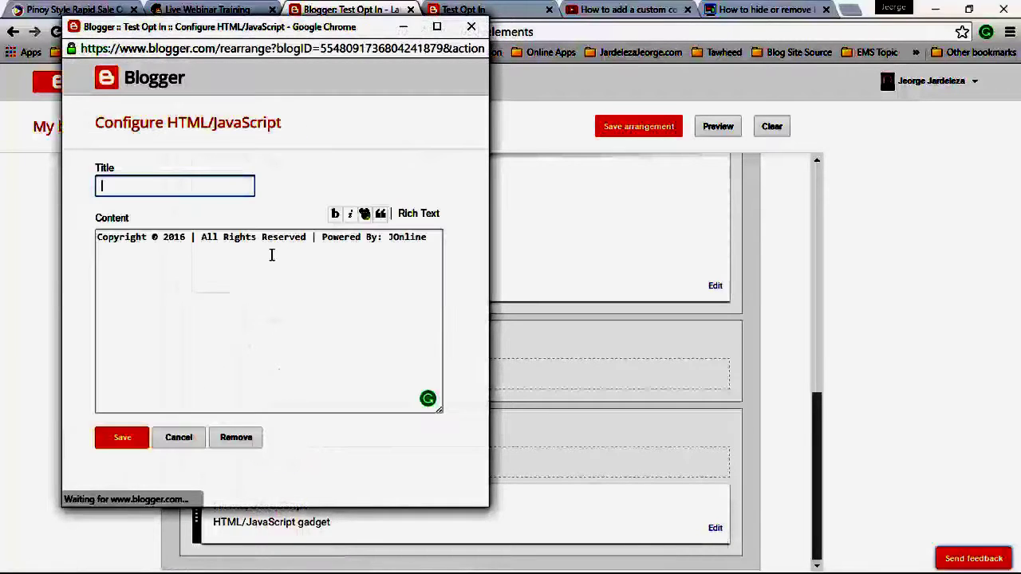
pyautogui.click(170, 248)
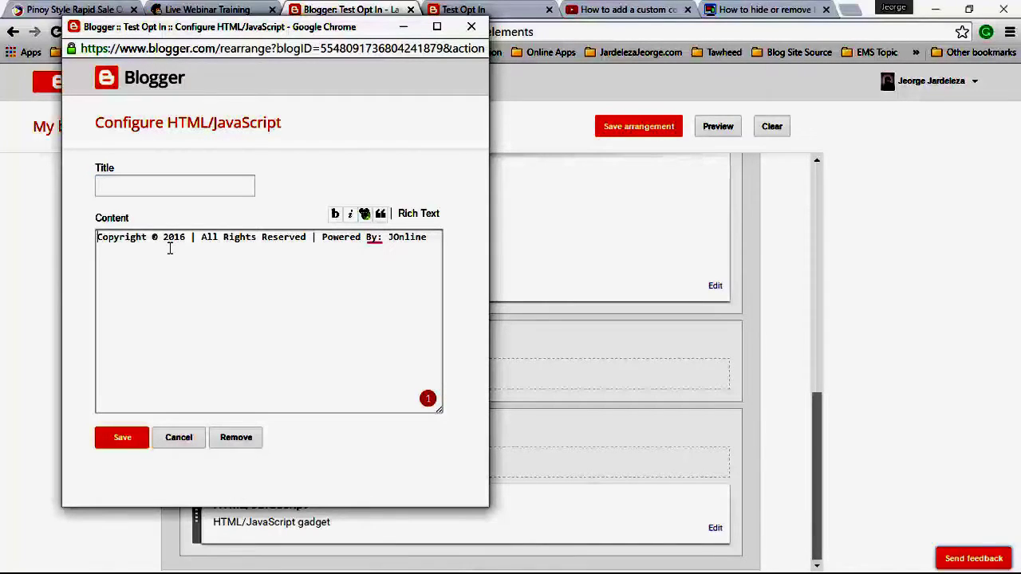
pyautogui.write('<')
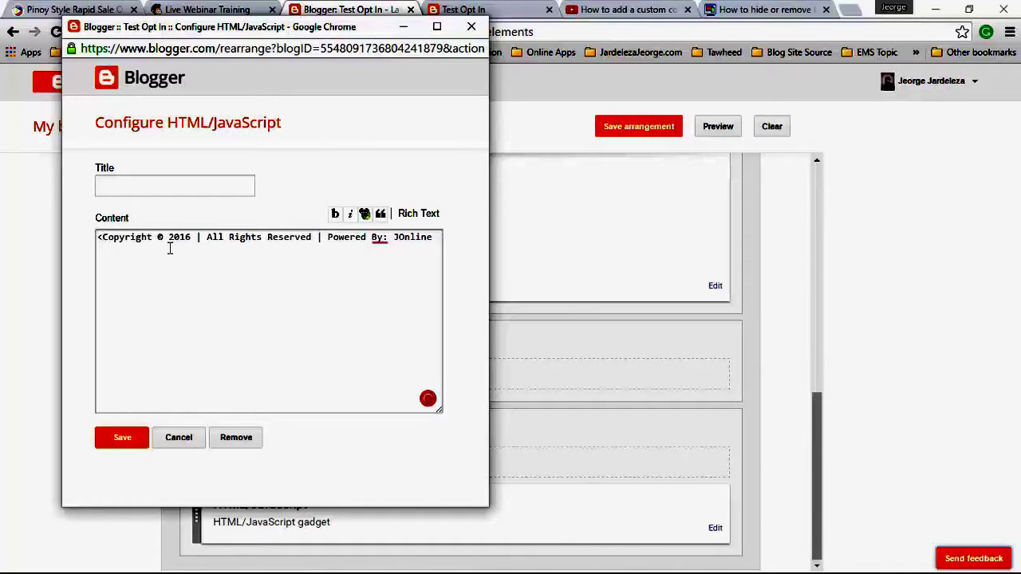
pyautogui.write('cen')
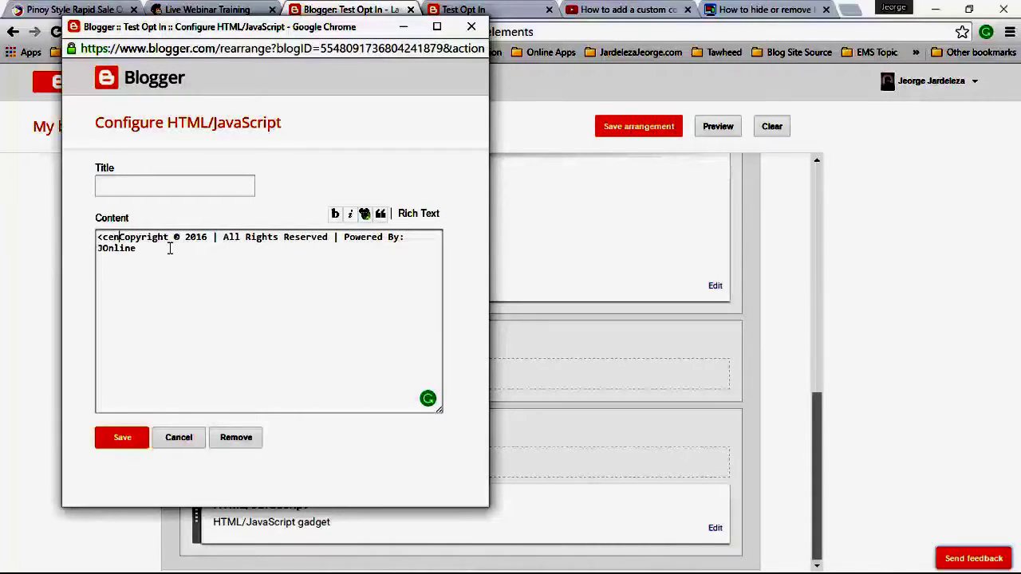
pyautogui.write('ter')
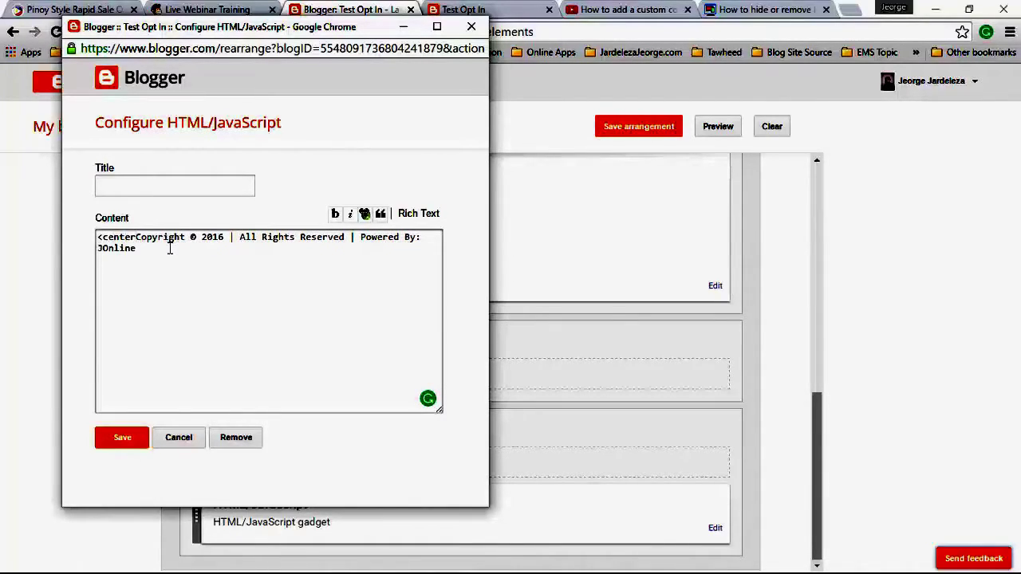
pyautogui.write('>')
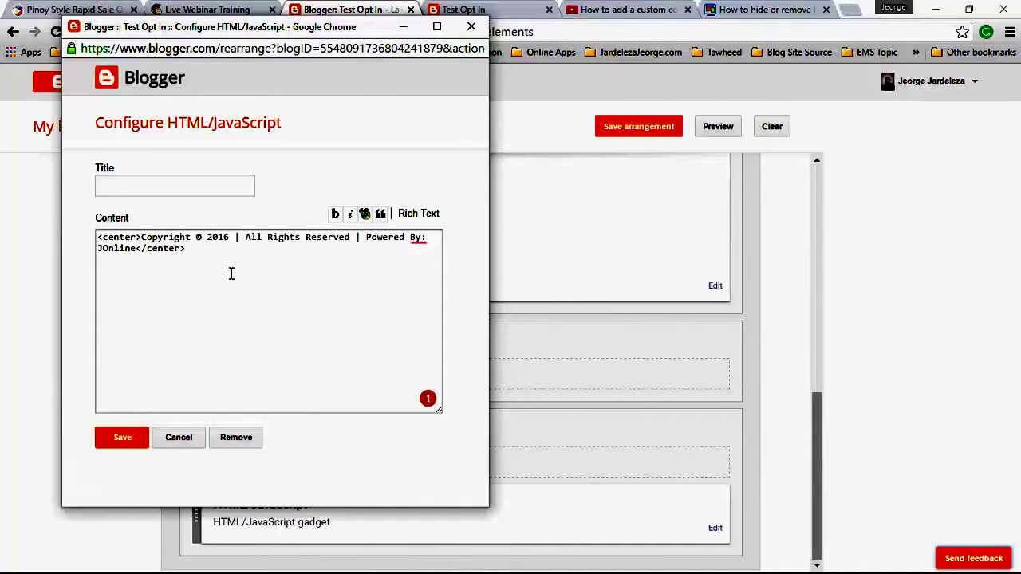
pyautogui.click(115, 443)
# Check the published post's footer copyright line and look over the whole page.
pyautogui.click(483, 9)
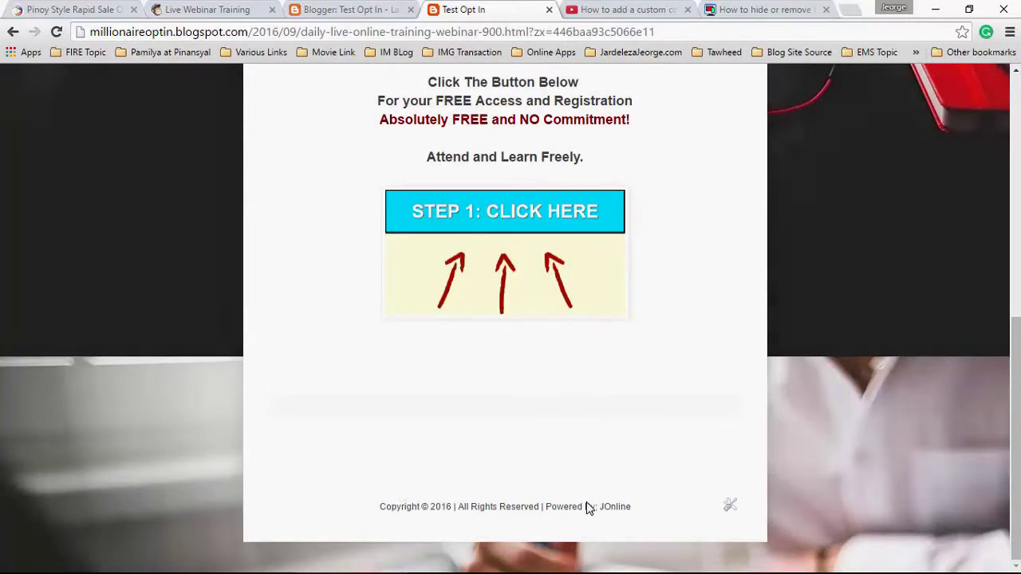
pyautogui.scroll(7, 656, 495)
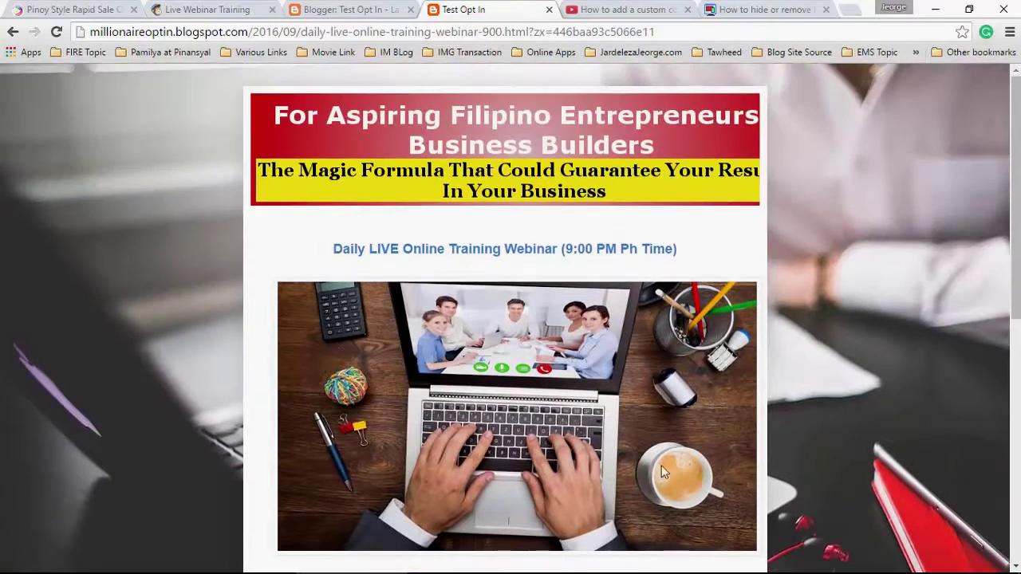
pyautogui.scroll(-6, 618, 359)
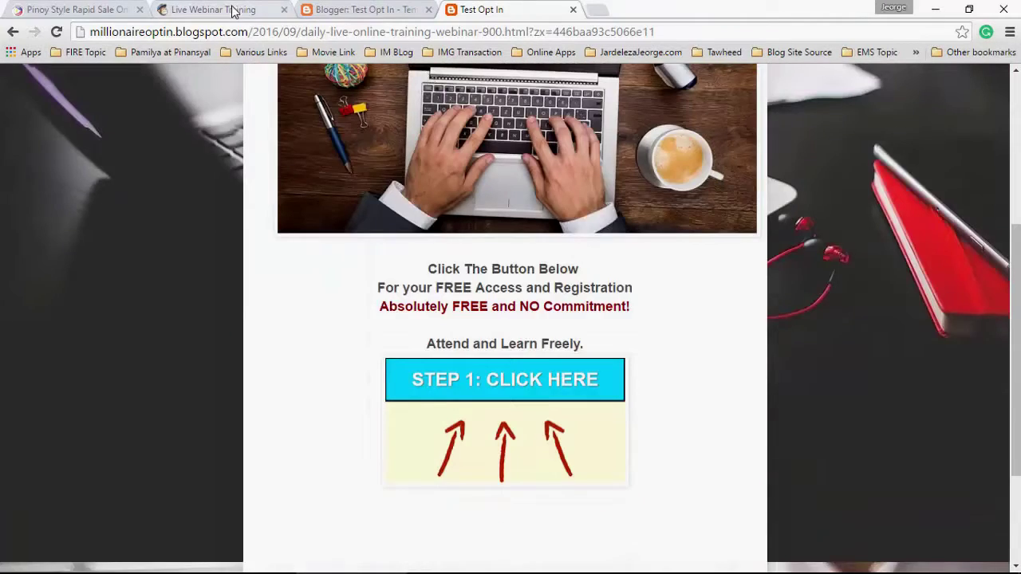
# Follow the sample landing page's STEP 1 button to check the MailChimp sign-up form, and close the duplicate Live Webinar Training tab.
pyautogui.click(231, 10)
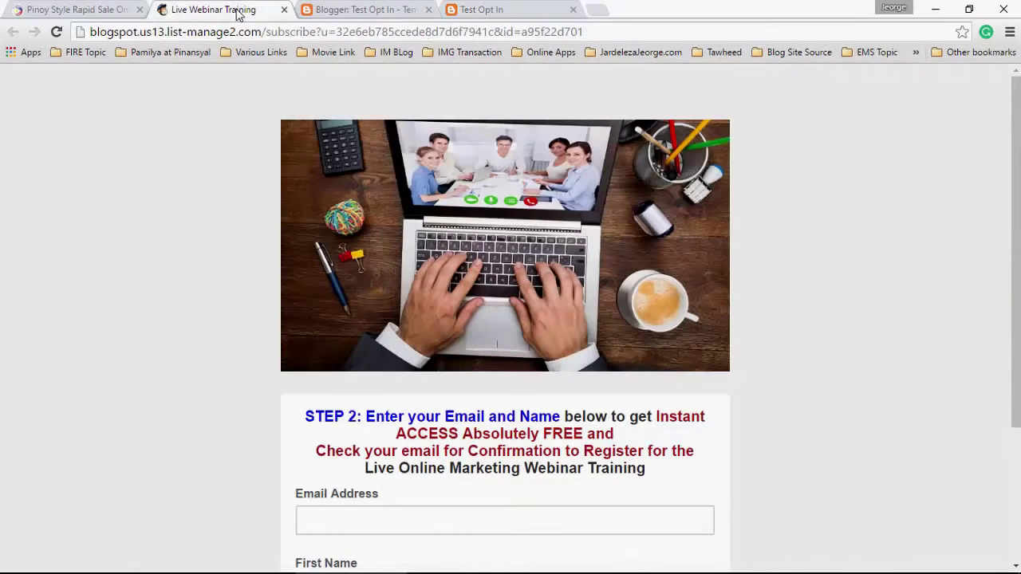
pyautogui.scroll(-2, 478, 415)
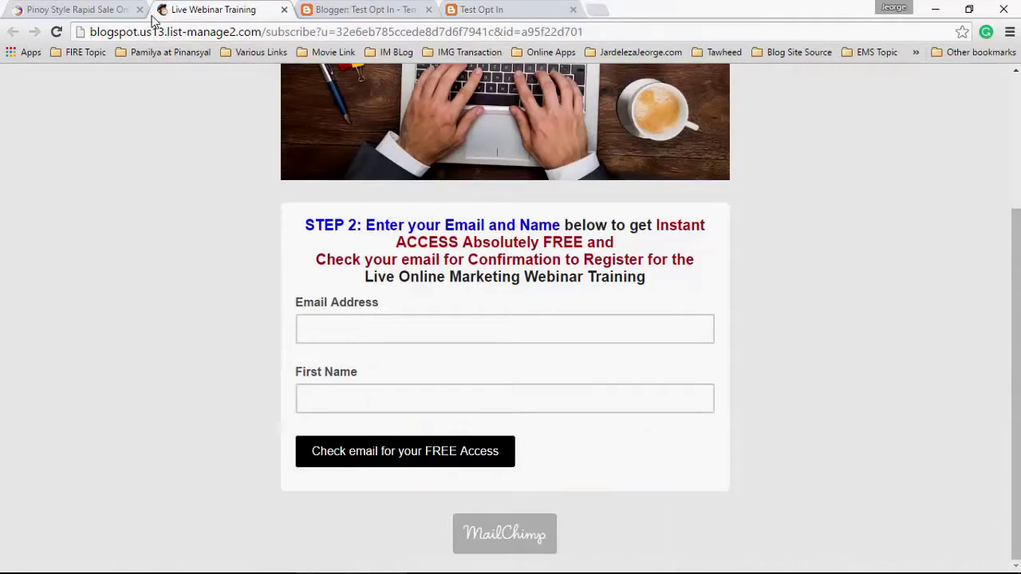
pyautogui.click(84, 11)
pyautogui.click(478, 264)
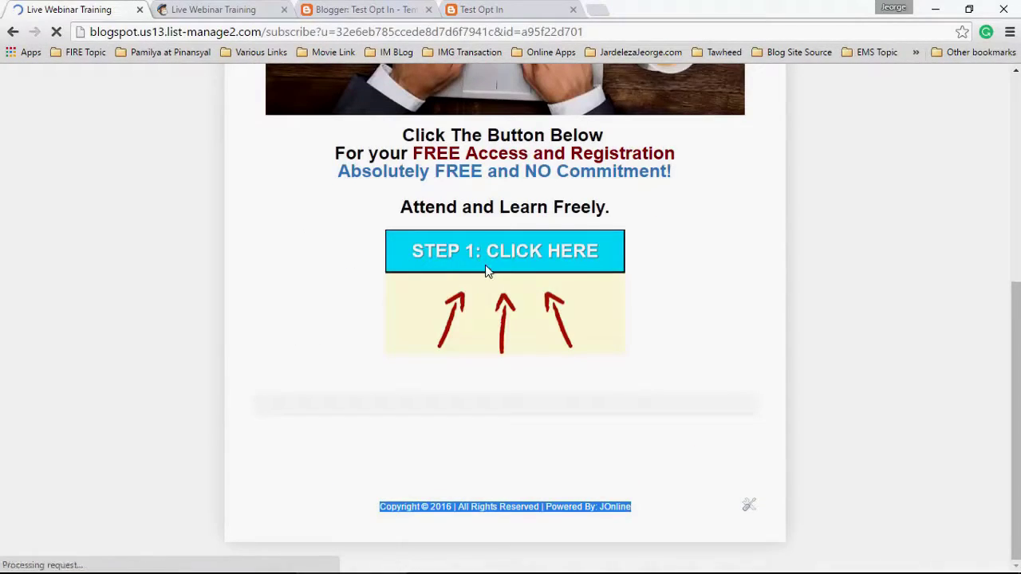
pyautogui.scroll(-2, 547, 410)
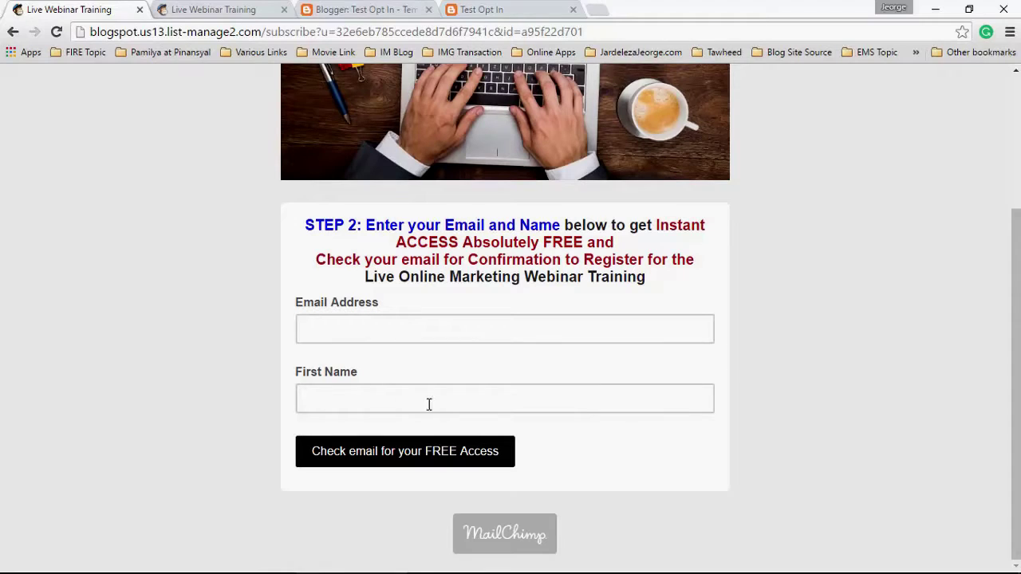
pyautogui.click(209, 10)
pyautogui.click(283, 9)
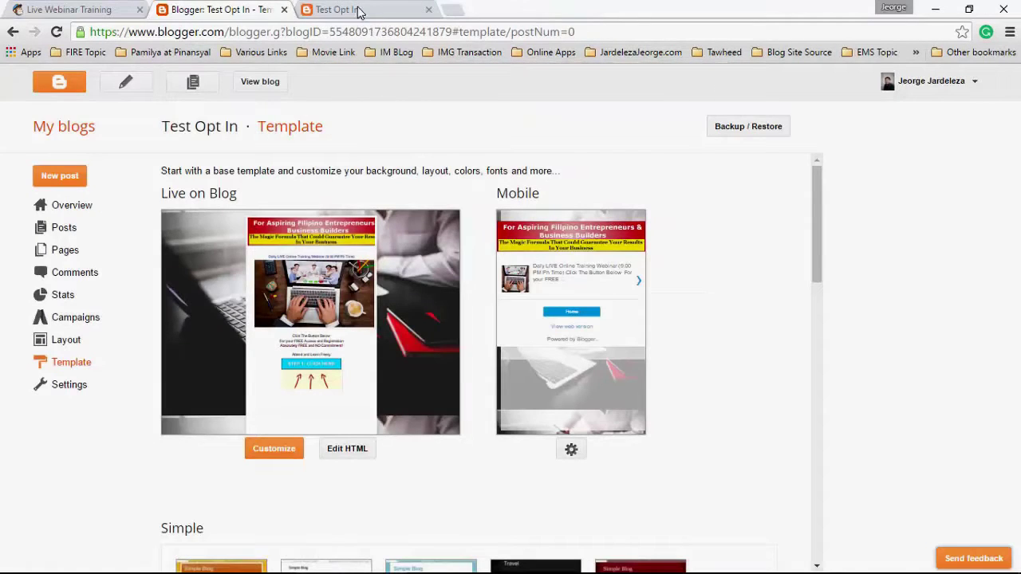
# Open mailchimp.com in a new browser tab and log in to the account with the prefilled credentials.
pyautogui.click(460, 10)
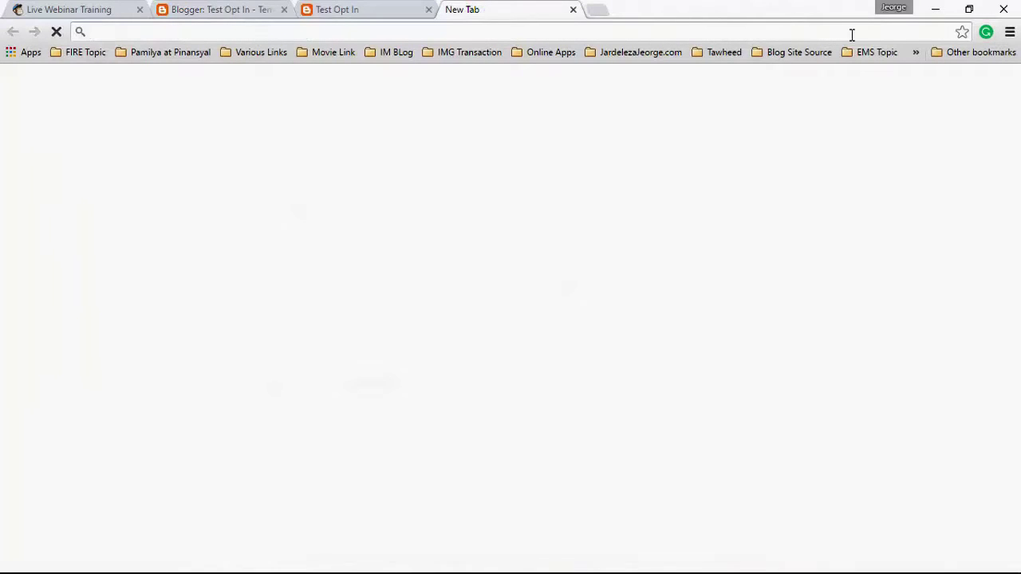
pyautogui.write('mailchimp.com')
pyautogui.press('Return')
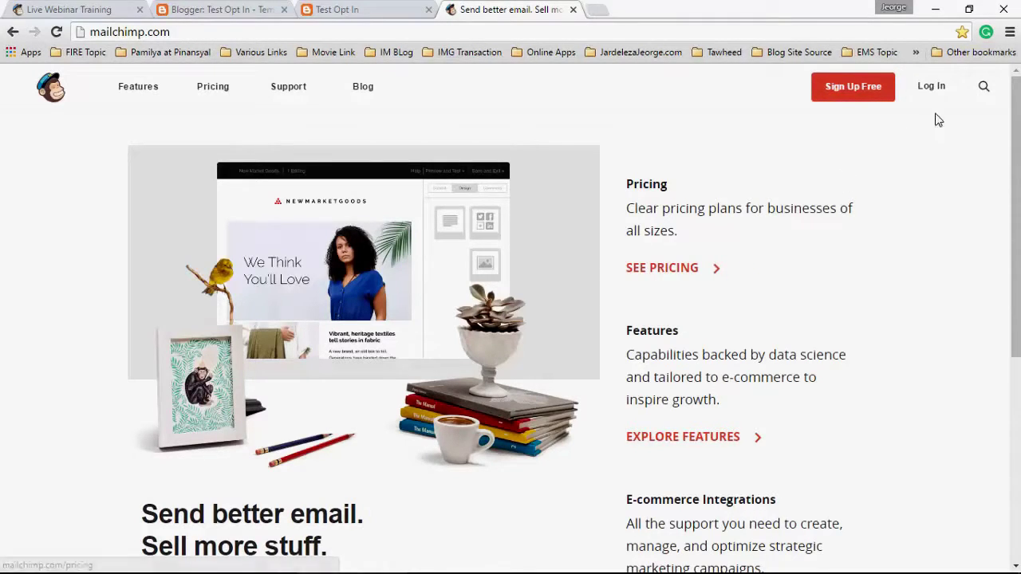
pyautogui.click(930, 86)
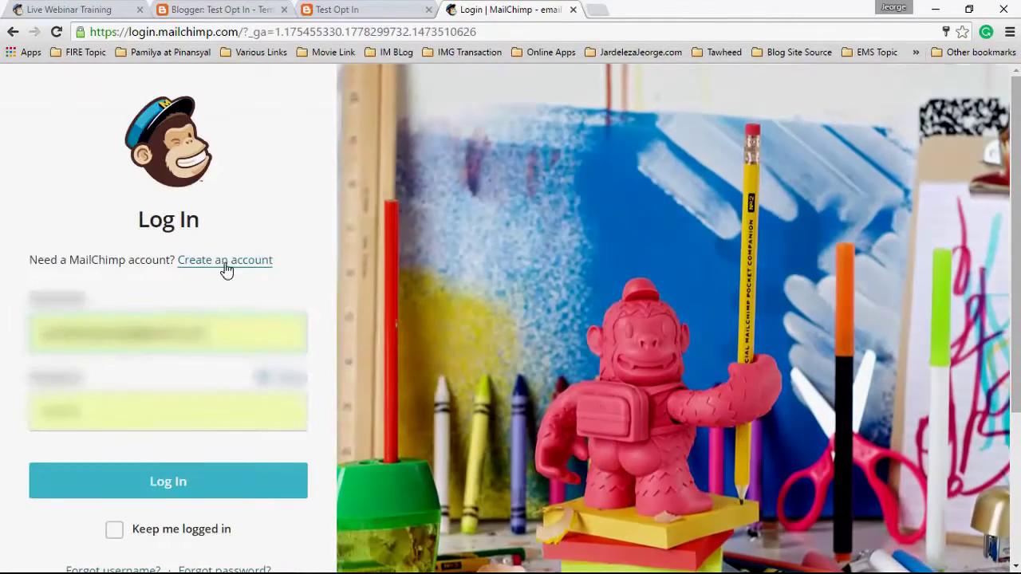
pyautogui.click(160, 488)
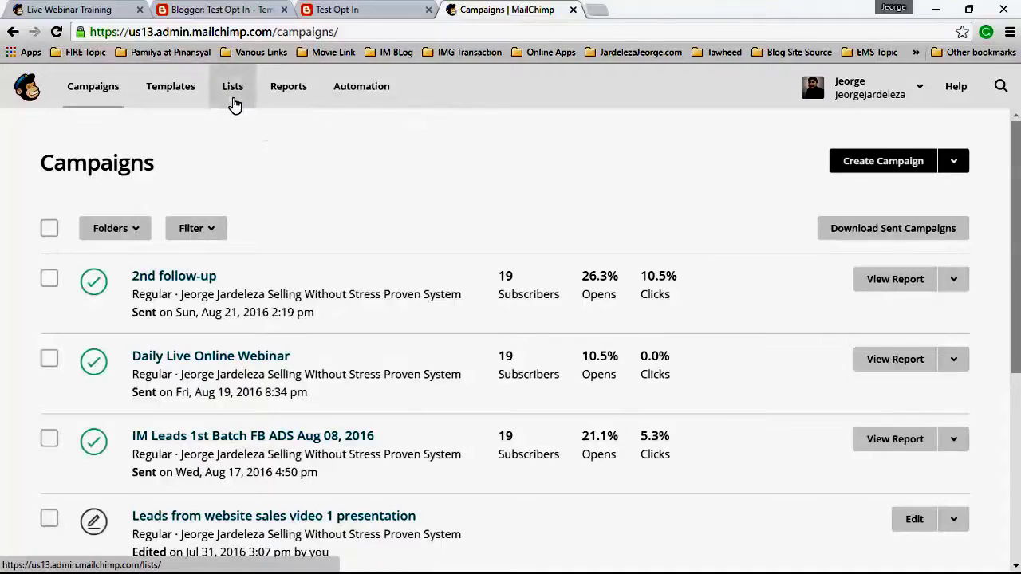
# Open the general forms designer from the signup forms of the Live Webinar Training list.
pyautogui.click(235, 90)
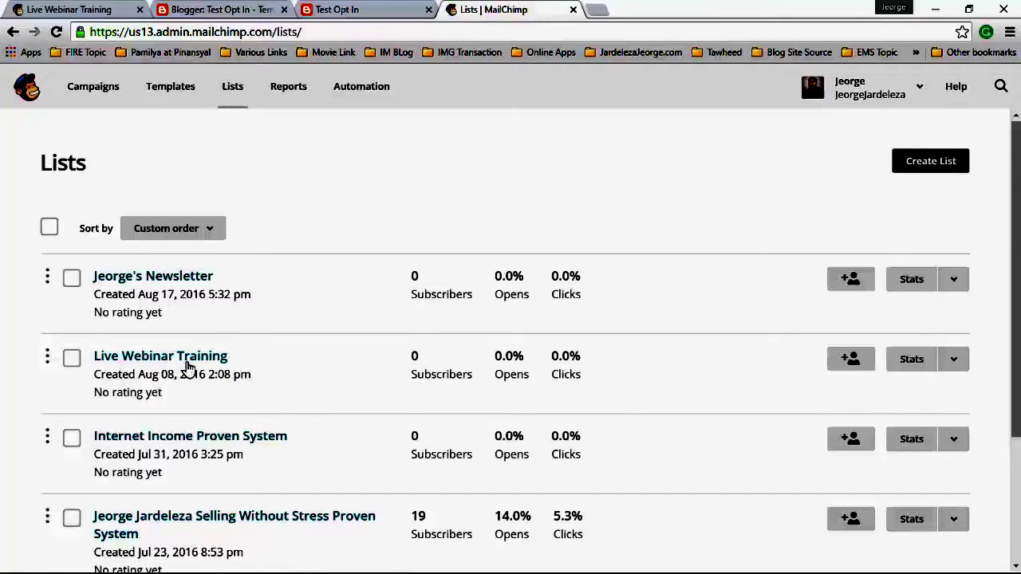
pyautogui.click(954, 363)
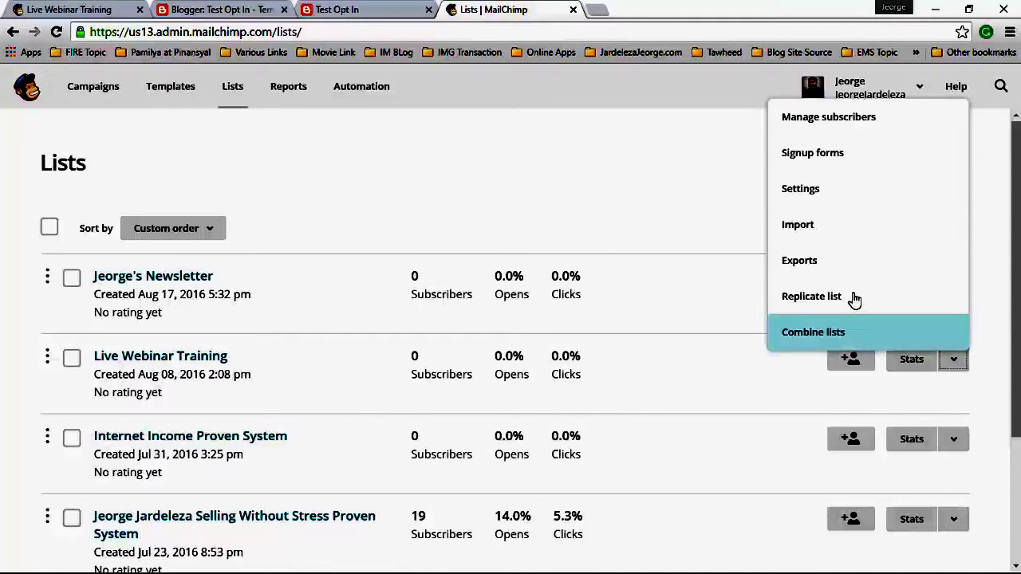
pyautogui.click(805, 160)
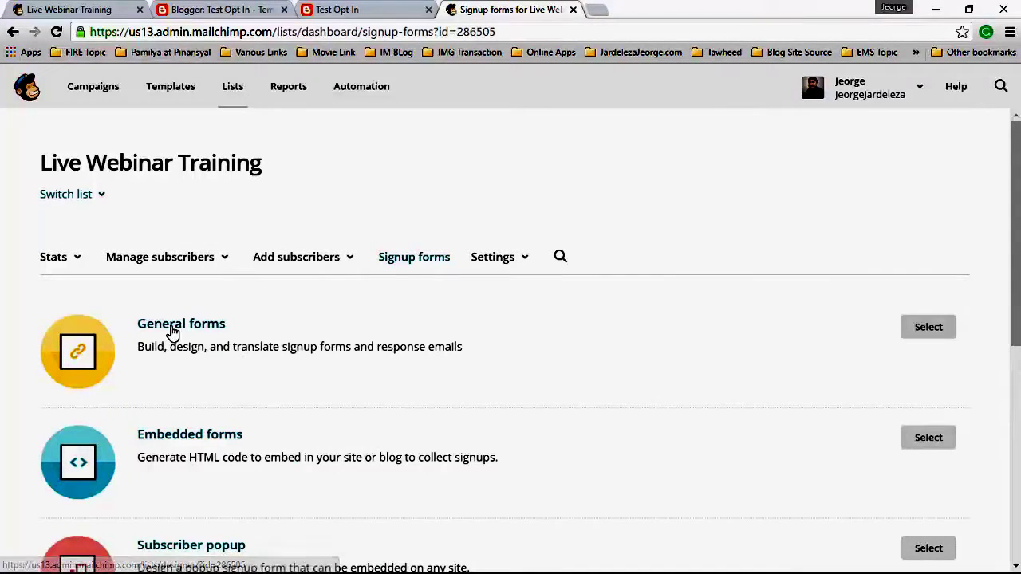
pyautogui.click(925, 333)
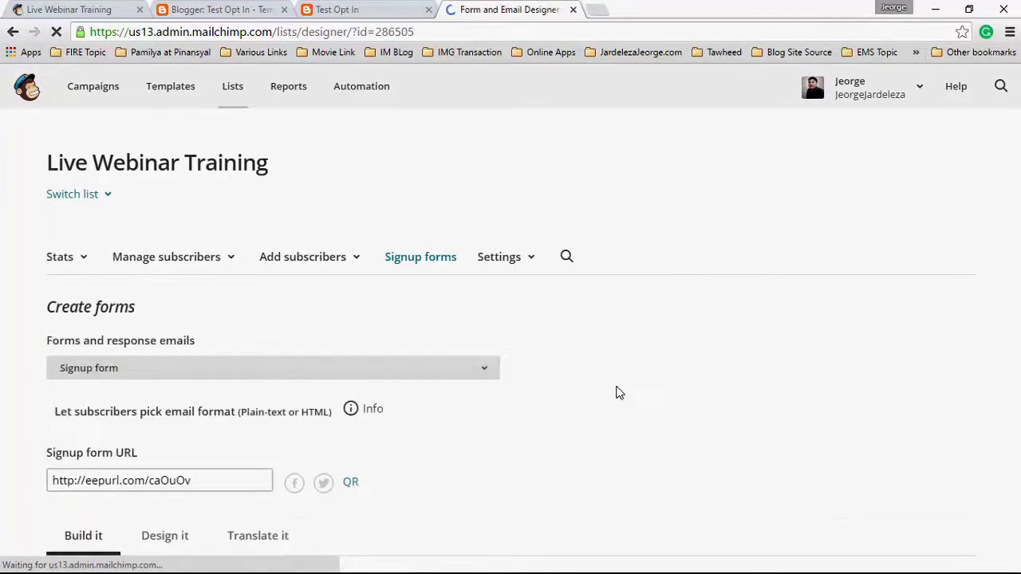
# Review the Live Webinar Training signup form's image, heading and fields, and copy its signup form URL.
pyautogui.scroll(-7, 606, 401)
pyautogui.scroll(1, 608, 401)
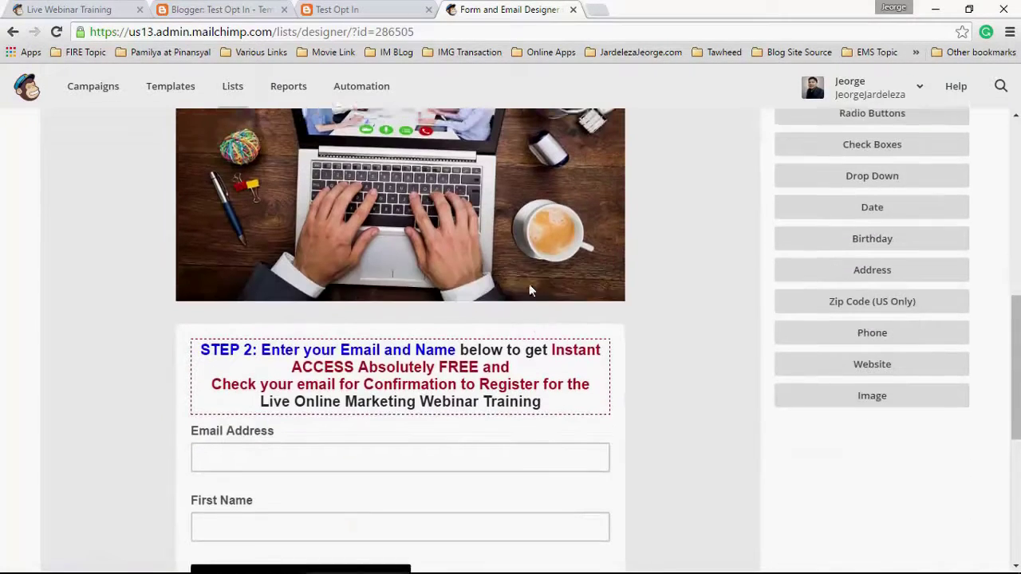
pyautogui.scroll(-4, 525, 319)
pyautogui.scroll(2, 447, 382)
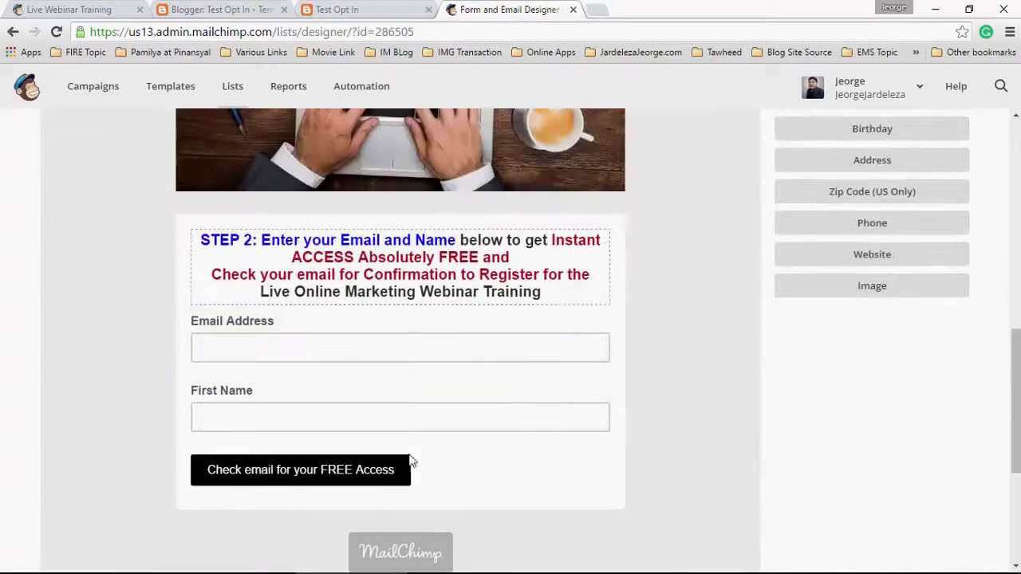
pyautogui.scroll(3, 620, 439)
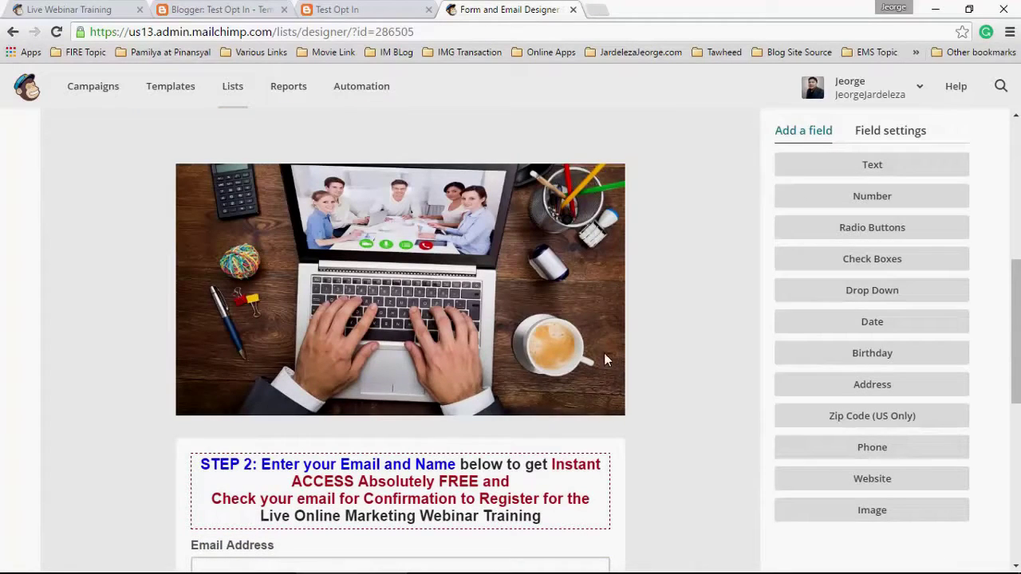
pyautogui.scroll(2, 652, 433)
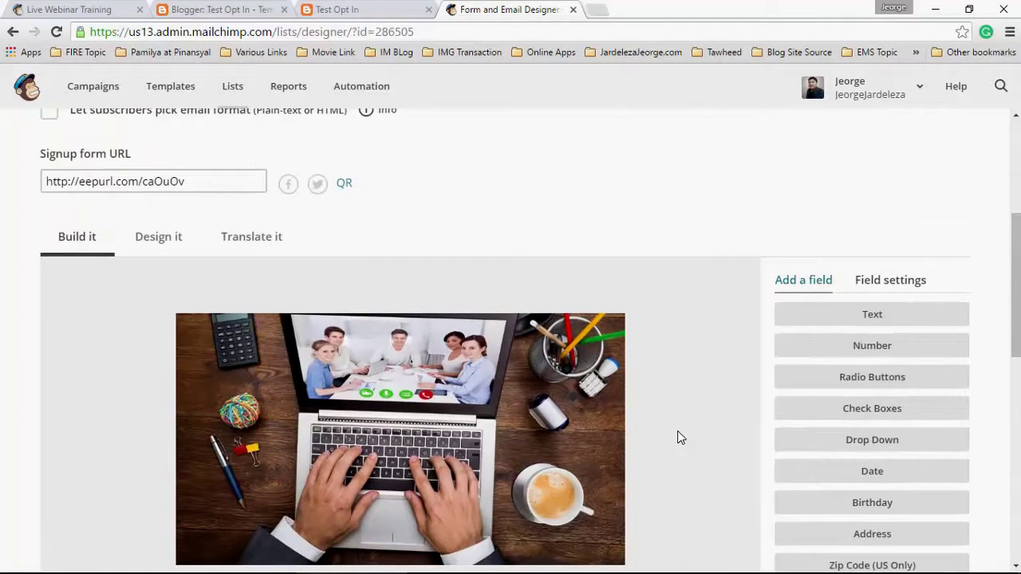
pyautogui.scroll(3, 678, 437)
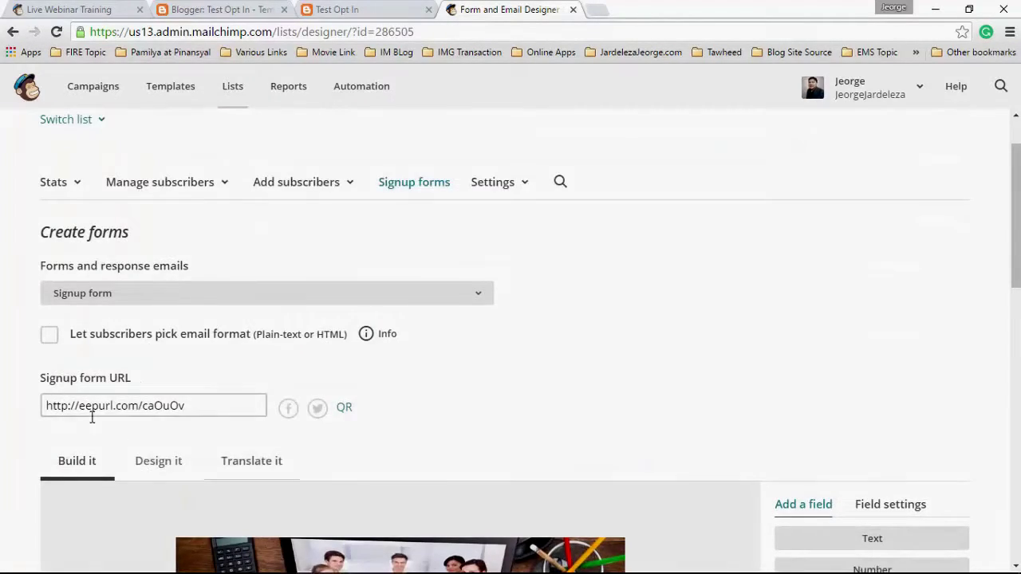
pyautogui.rightClick(138, 411)
pyautogui.hotkey('ctrl', 'c')
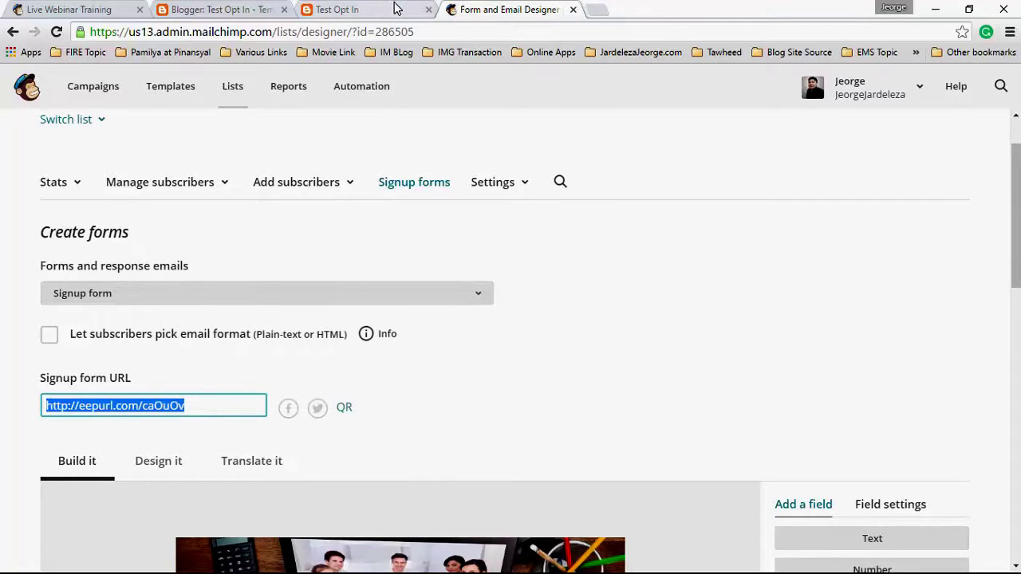
# Return to Blogger and open the Test Opt In blog's Daily LIVE Online Training Webinar post for editing.
pyautogui.click(214, 11)
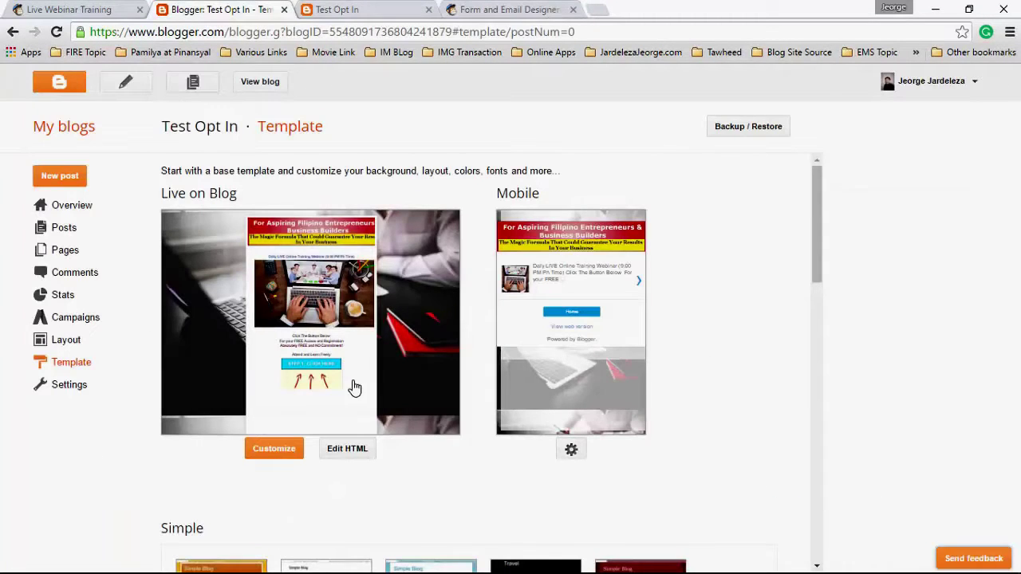
pyautogui.click(64, 230)
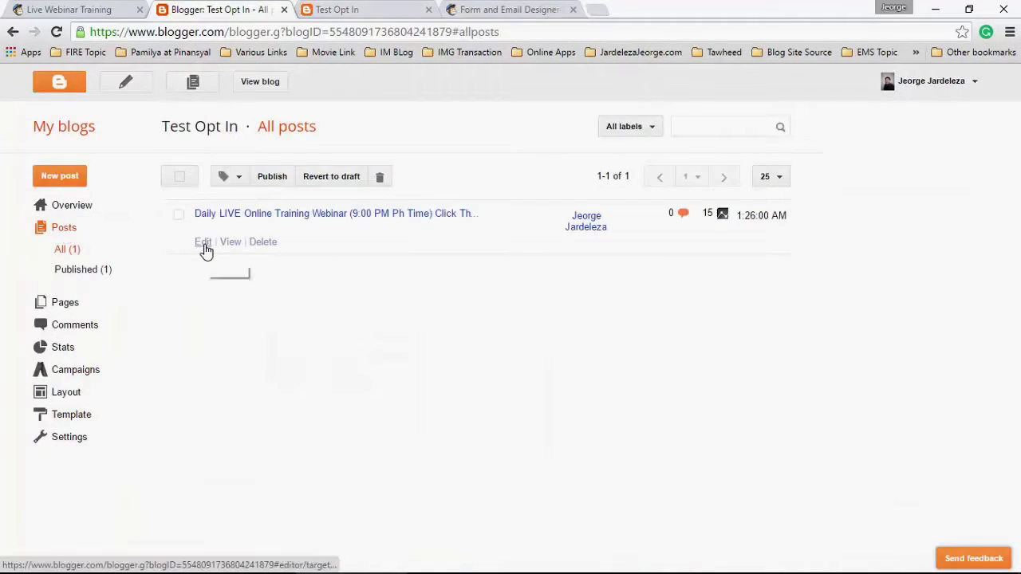
pyautogui.click(204, 244)
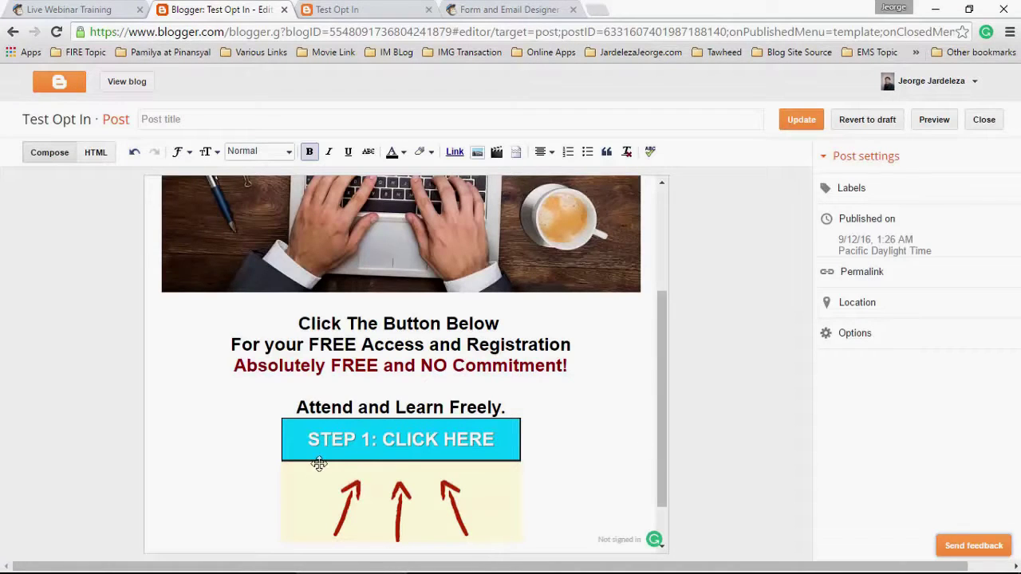
pyautogui.click(413, 464)
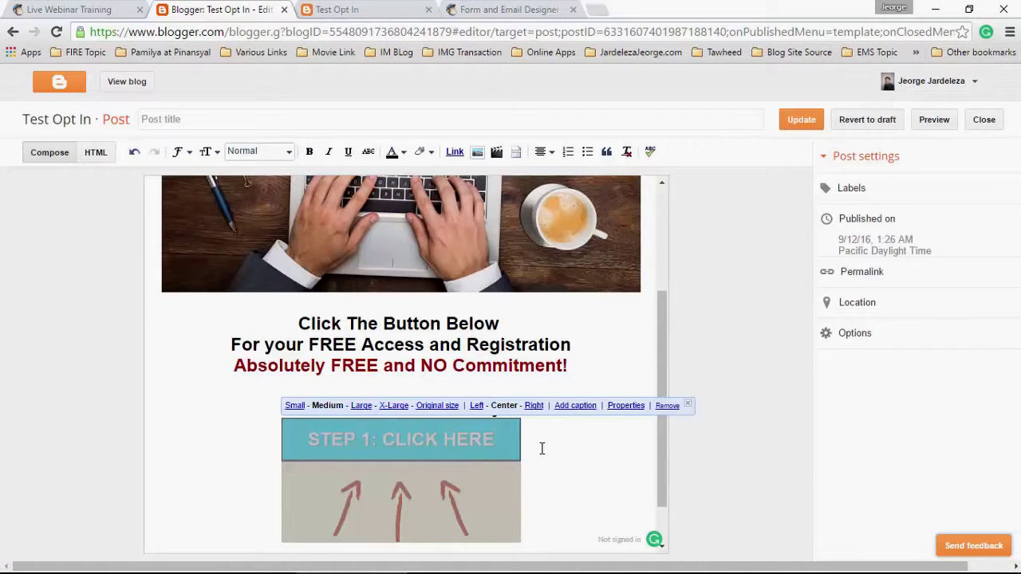
pyautogui.click(455, 153)
pyautogui.rightClick(478, 300)
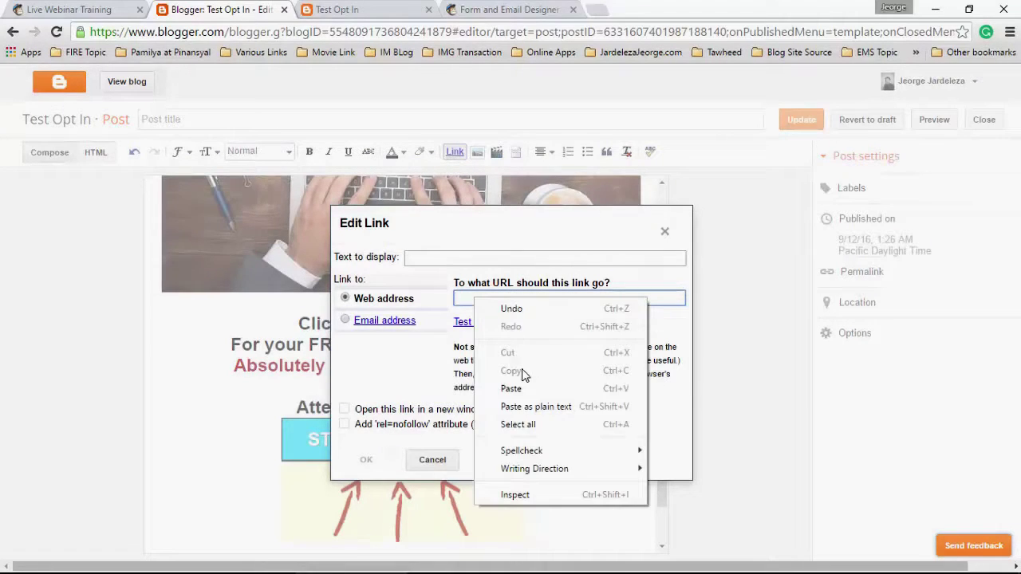
pyautogui.click(524, 388)
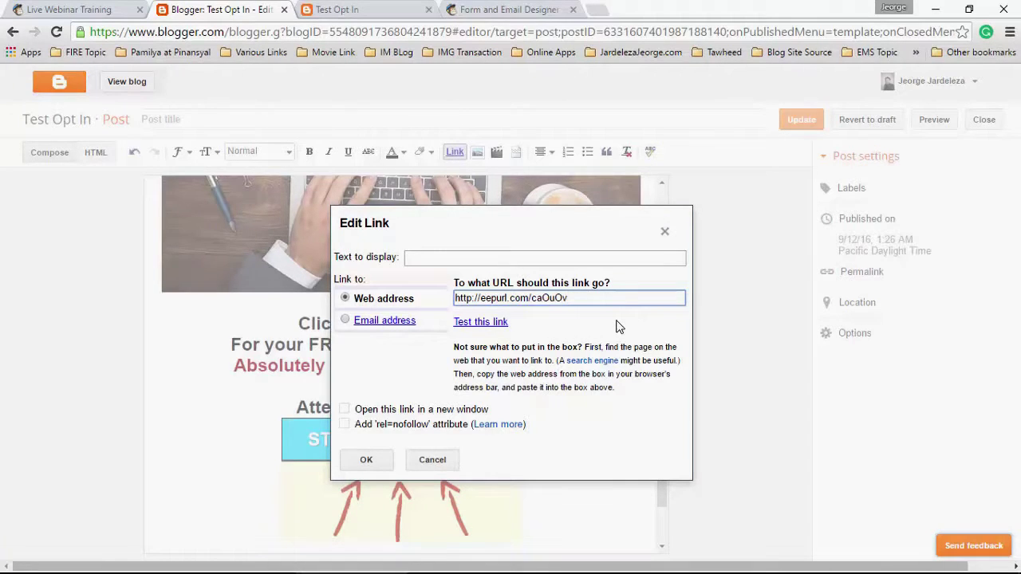
pyautogui.click(664, 231)
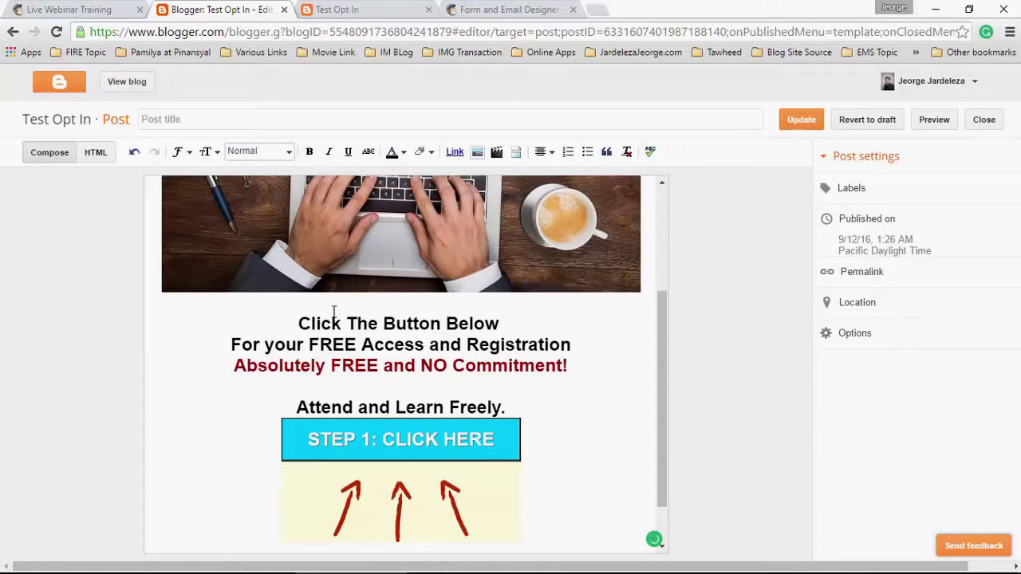
pyautogui.hotkey('ctrl', 'k')
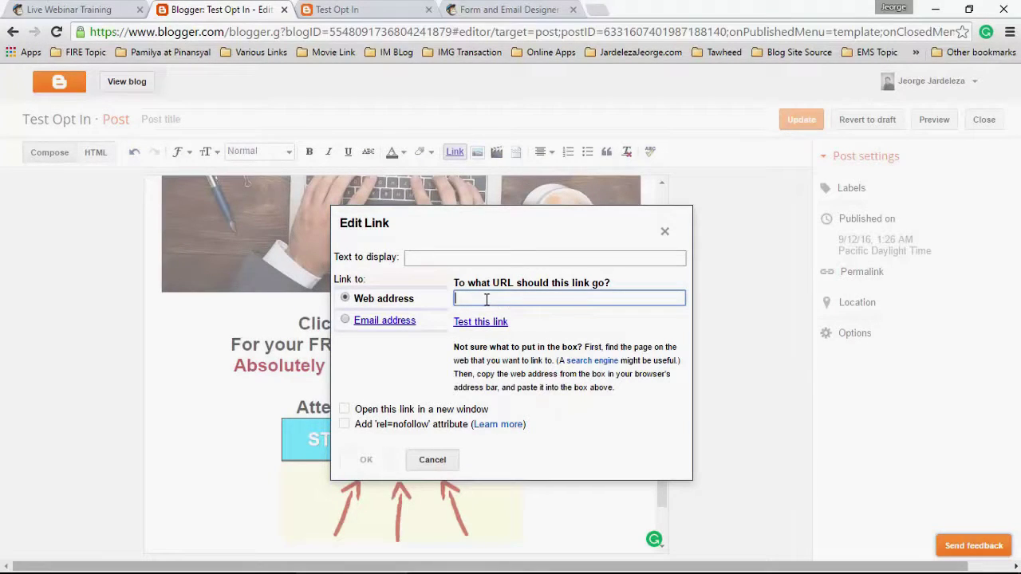
pyautogui.rightClick(488, 299)
pyautogui.click(531, 392)
pyautogui.click(367, 461)
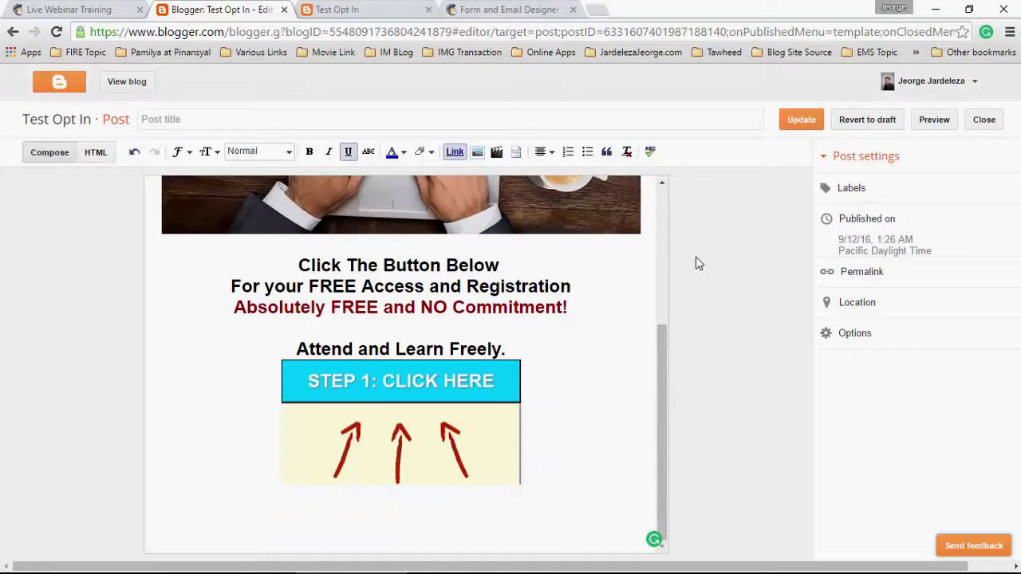
pyautogui.click(800, 119)
# Test the STEP 1: CLICK HERE image link on the live blog page and check the signup form's Email Address and First Name fields.
pyautogui.click(358, 10)
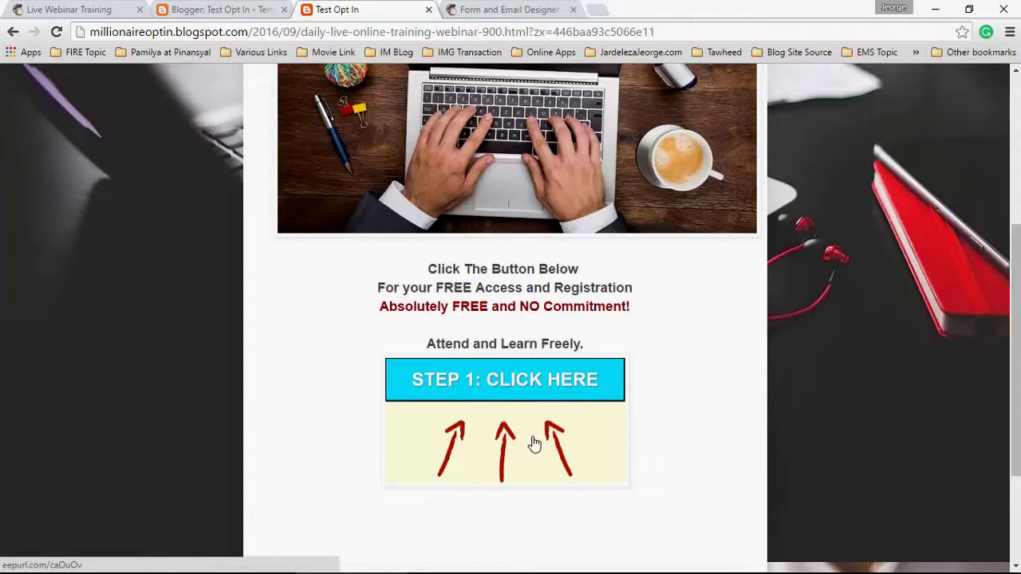
pyautogui.click(508, 434)
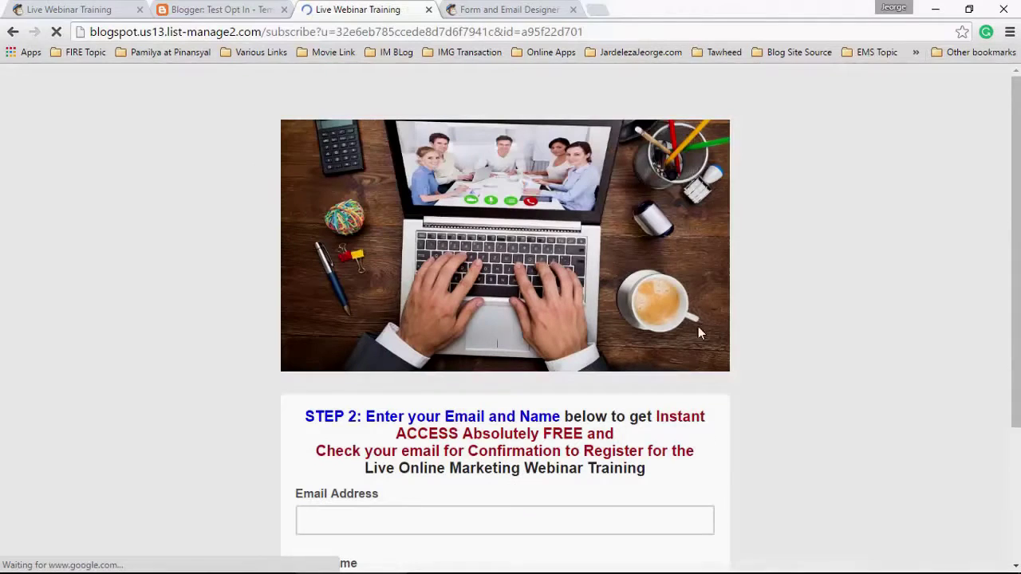
pyautogui.scroll(-1, 654, 372)
pyautogui.scroll(-2, 654, 372)
pyautogui.click(372, 327)
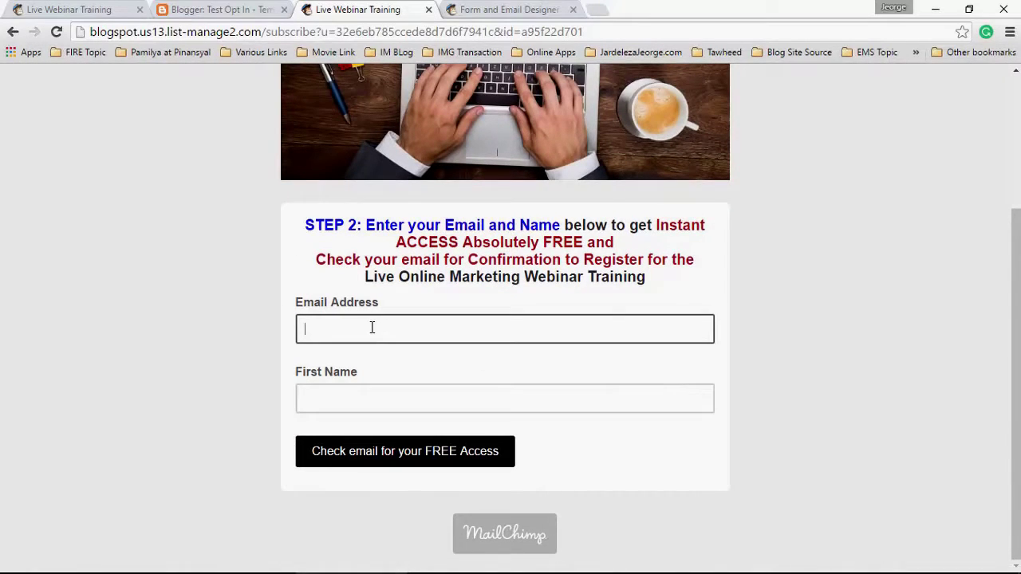
pyautogui.click(362, 401)
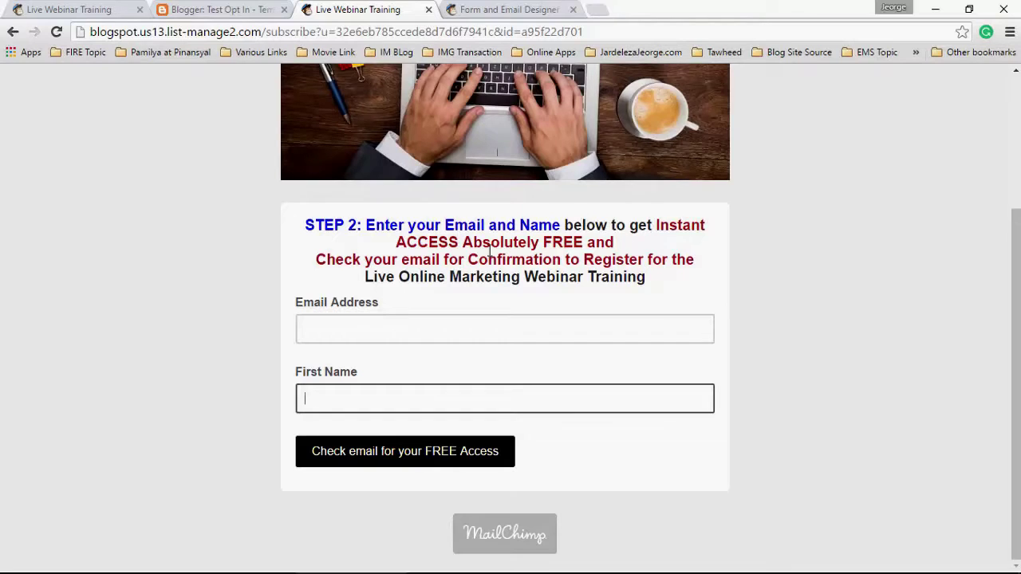
pyautogui.scroll(5, 675, 330)
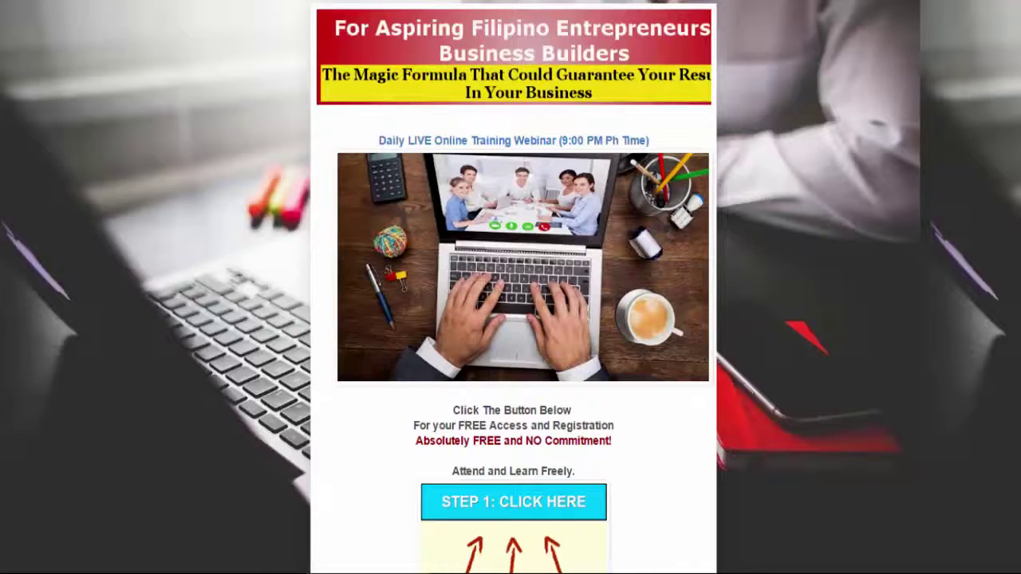